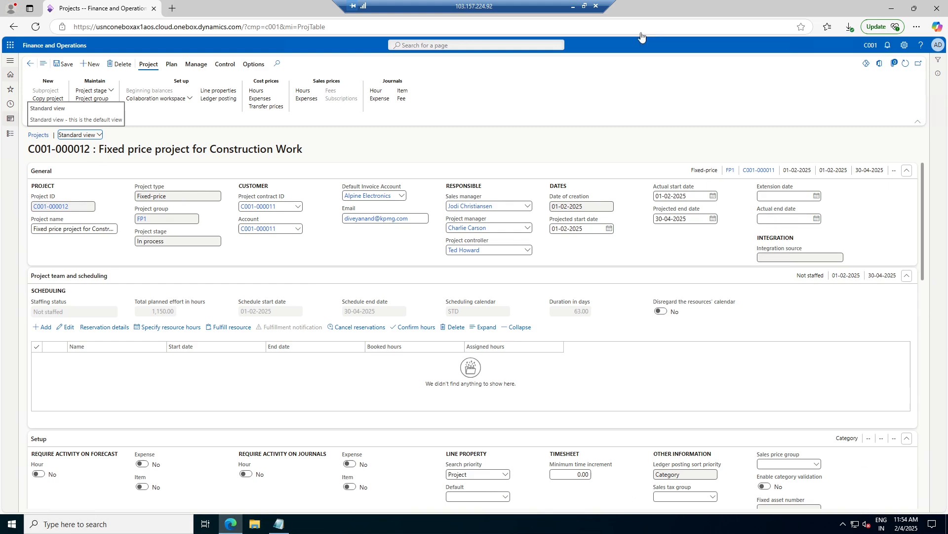
- Switch to the Project Management presentation in PowerPoint and view the Project Setup slide
left_click(573, 6)
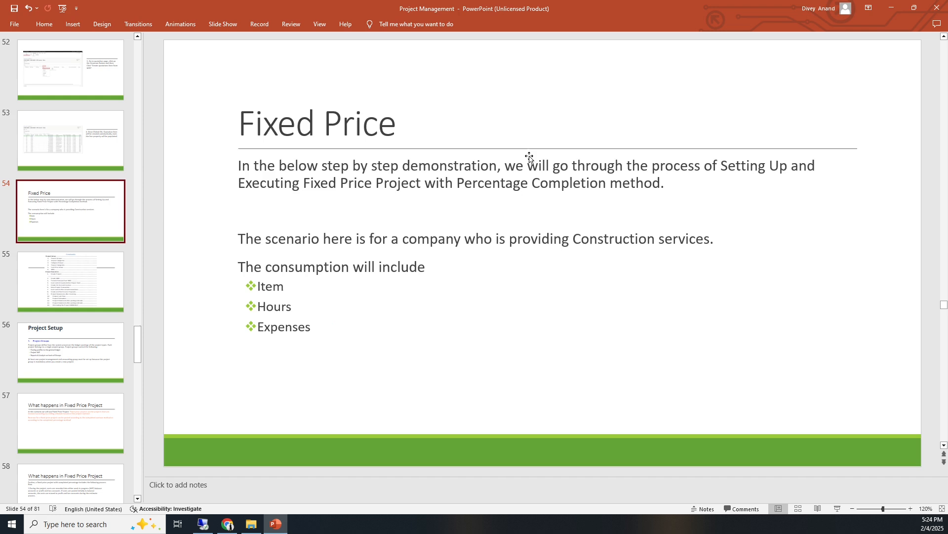
left_click(57, 354)
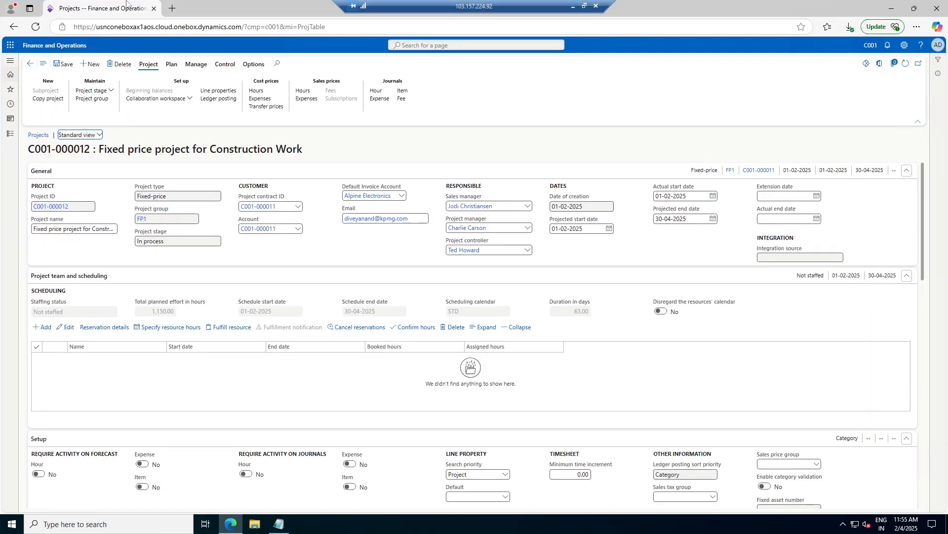
- Open the Project groups page of Project management and accounting in a duplicate of the Finance and Operations browser tab
right_click(126, 2)
left_click(175, 65)
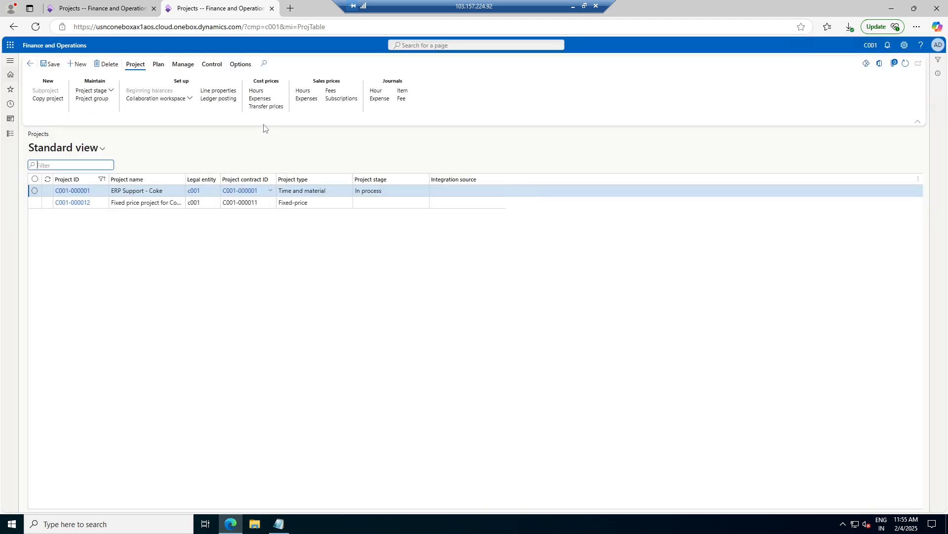
left_click(14, 134)
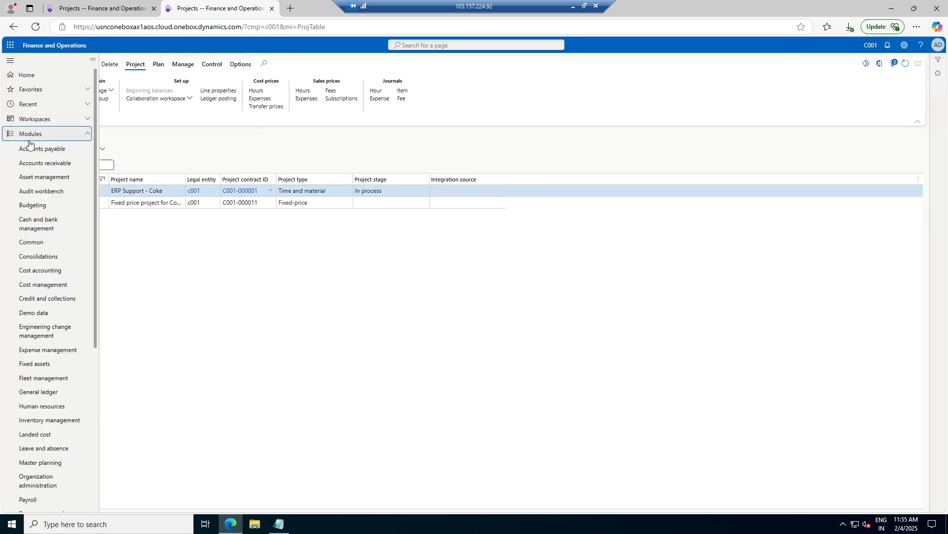
scroll(61, 494, "down", 5)
left_click(41, 332)
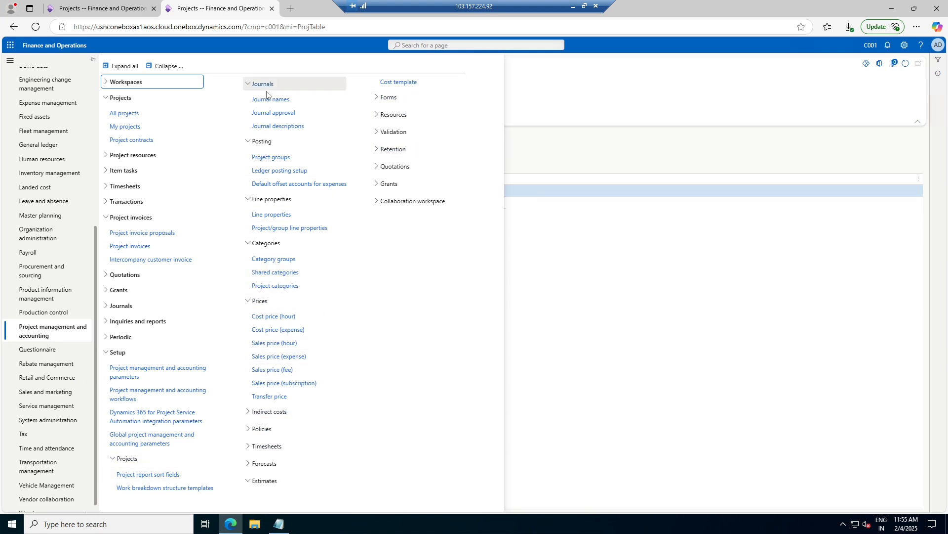
left_click(270, 160)
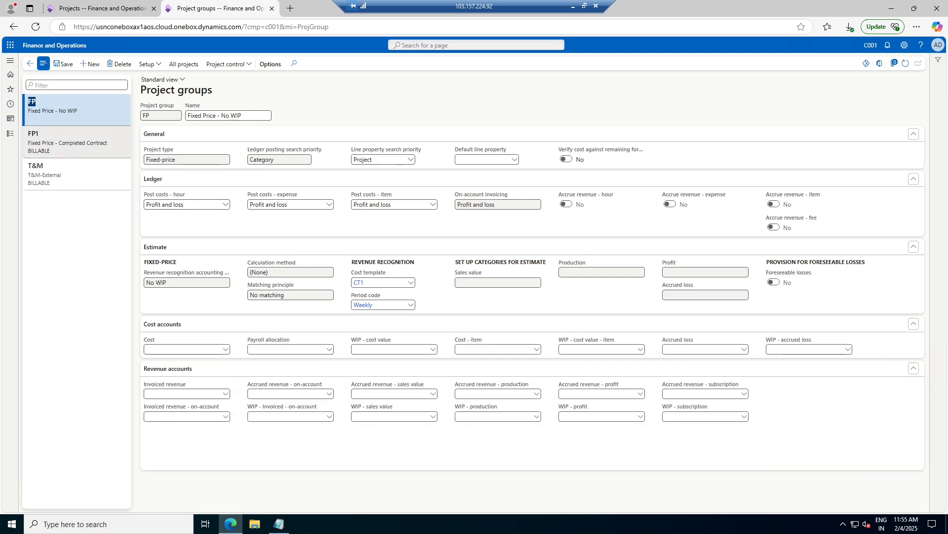
- Compare the revenue recognition settings of the existing FP and FP1 project groups
key("Down")
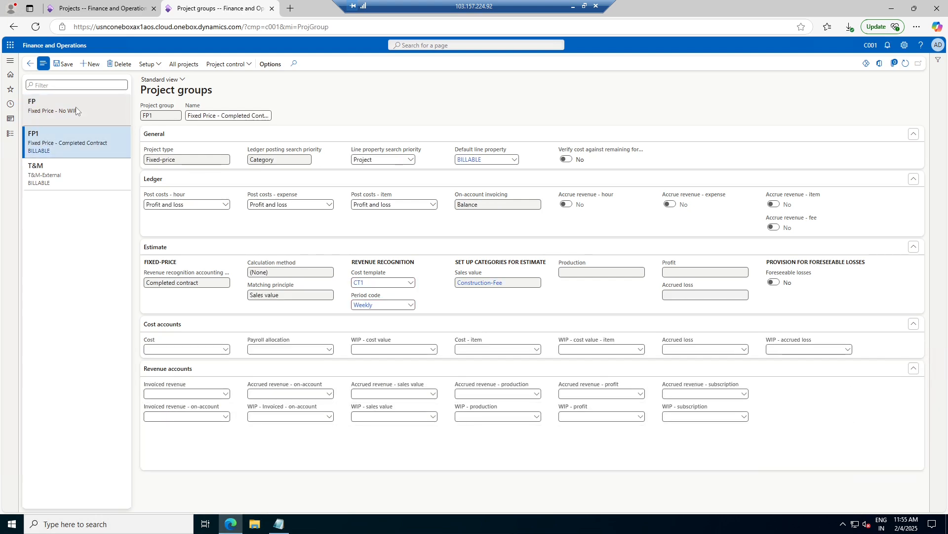
left_click(77, 111)
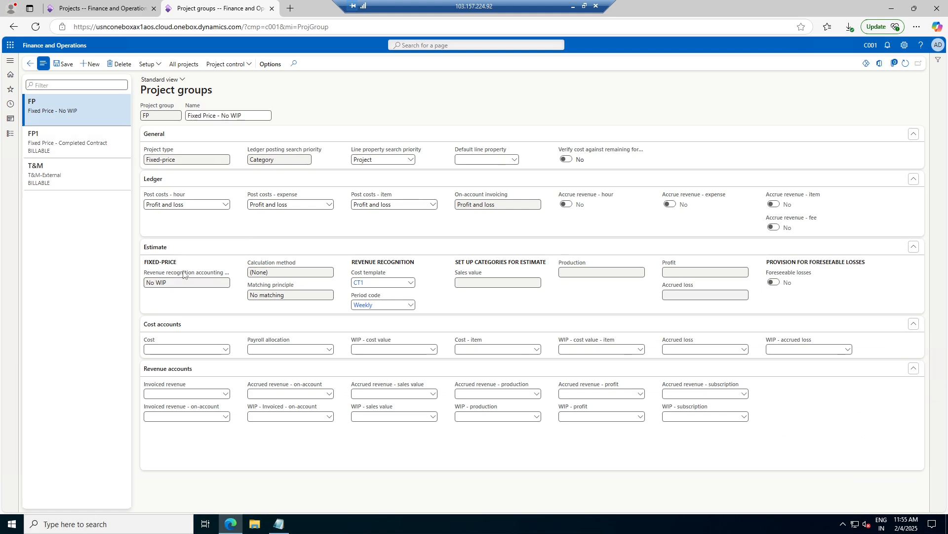
left_click(93, 150)
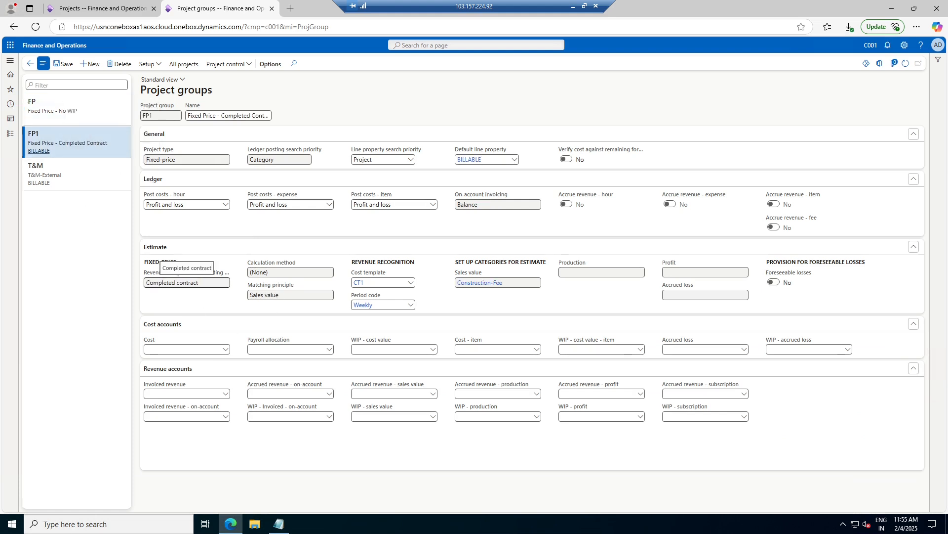
left_click(79, 9)
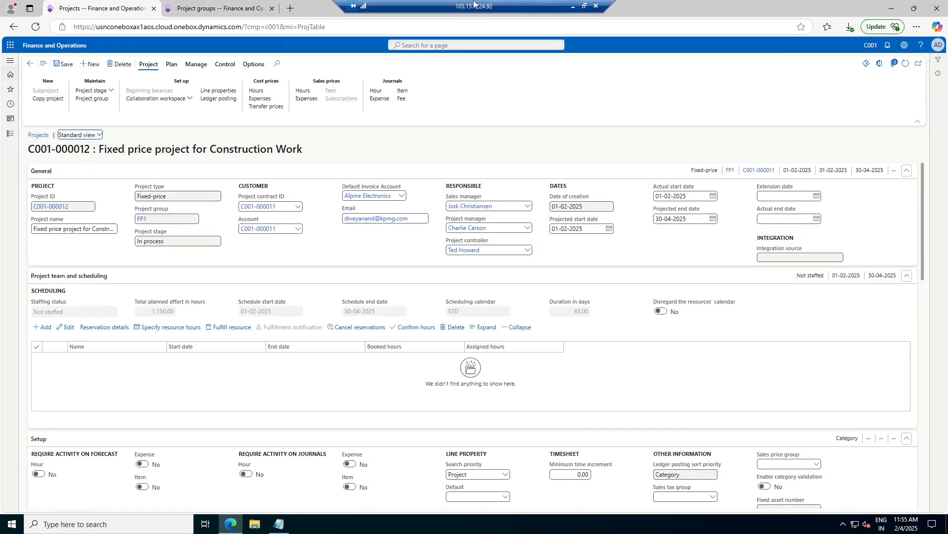
left_click(217, 8)
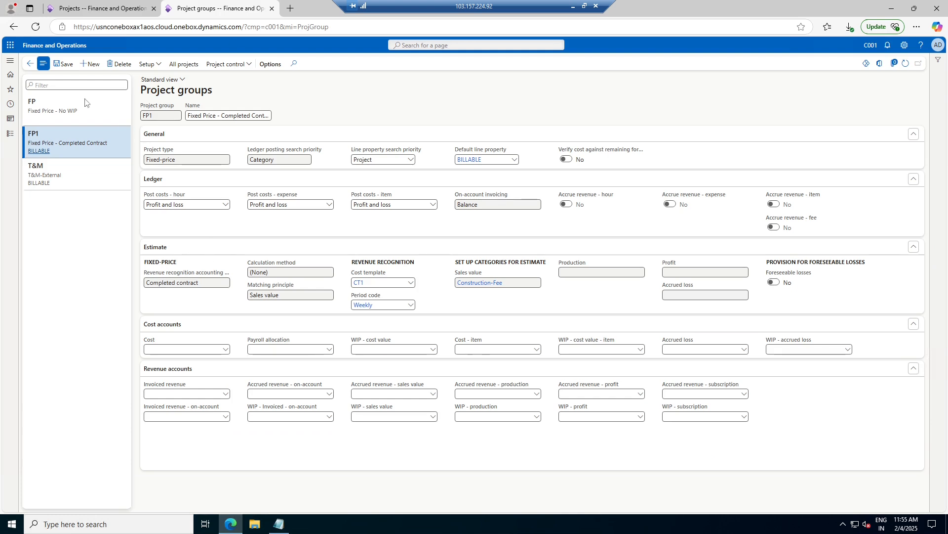
- Create a new project group with project type Fixed-price and revenue recognition accounting set to Completed percentage
left_click(89, 66)
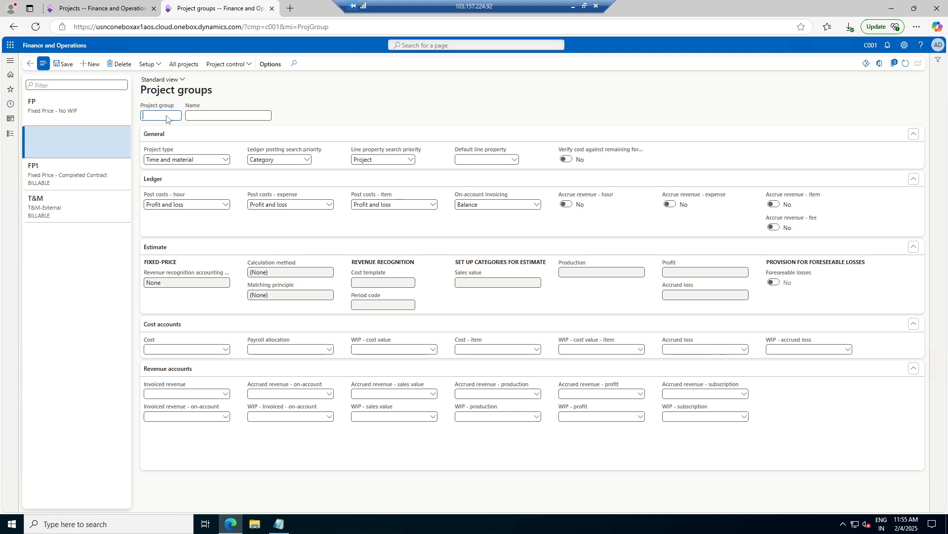
left_click(225, 160)
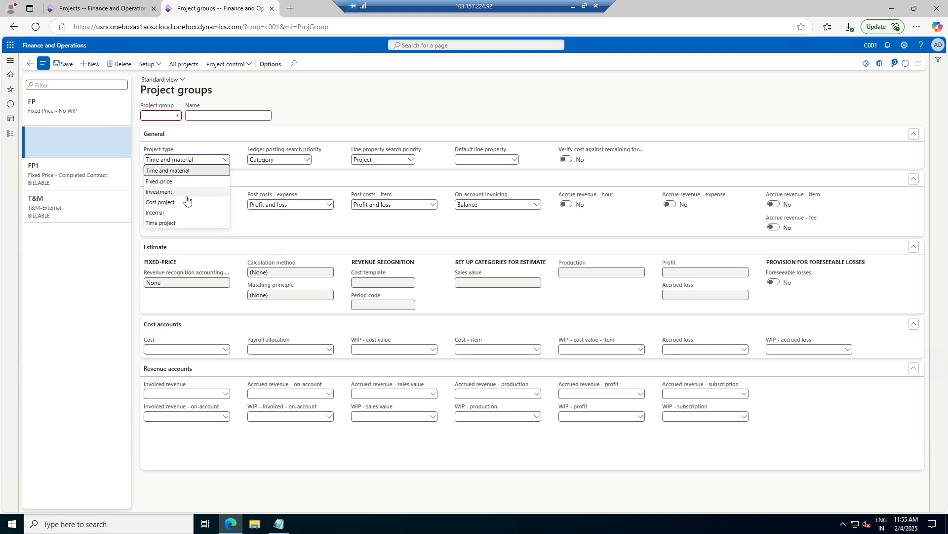
left_click(180, 182)
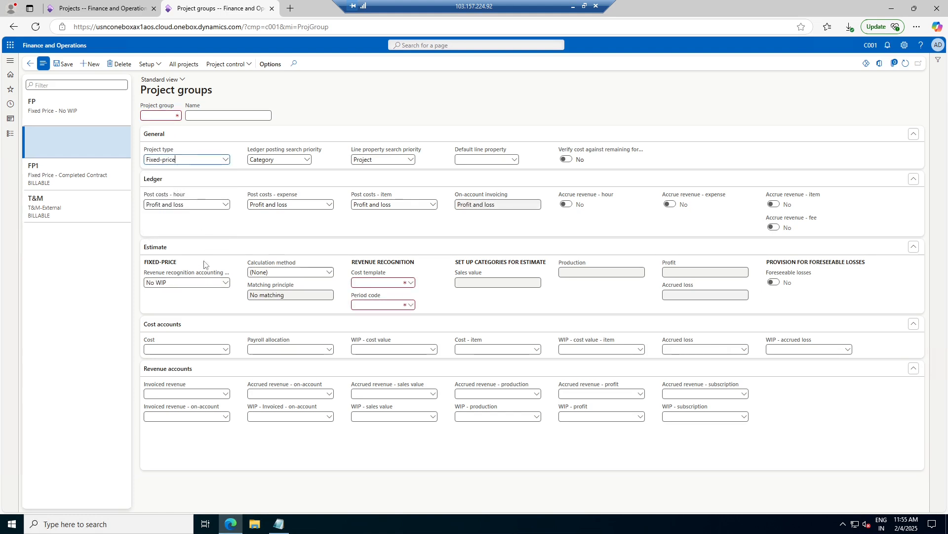
left_click(225, 282)
left_click(202, 314)
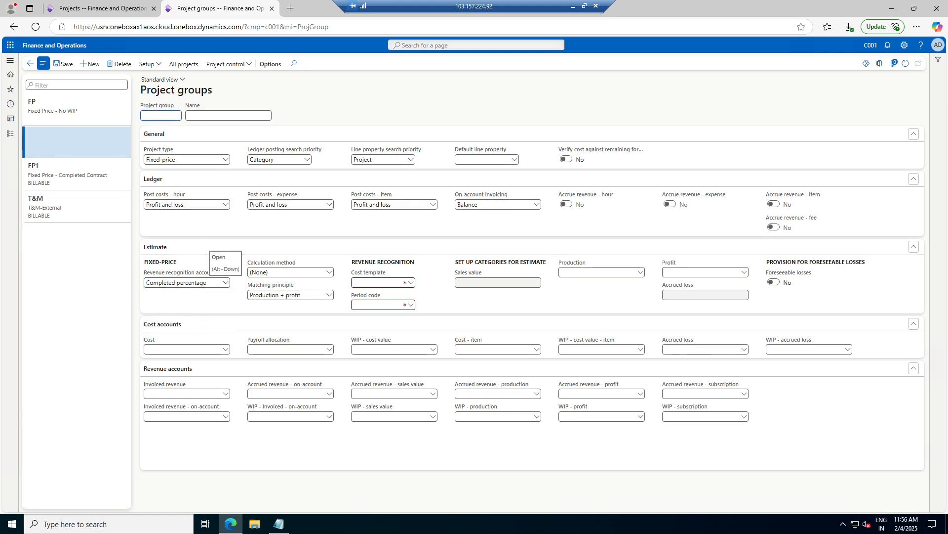
- Identify the new project group as FP2 and name it "Fixed Price - Completed Percentage"
type("FP")
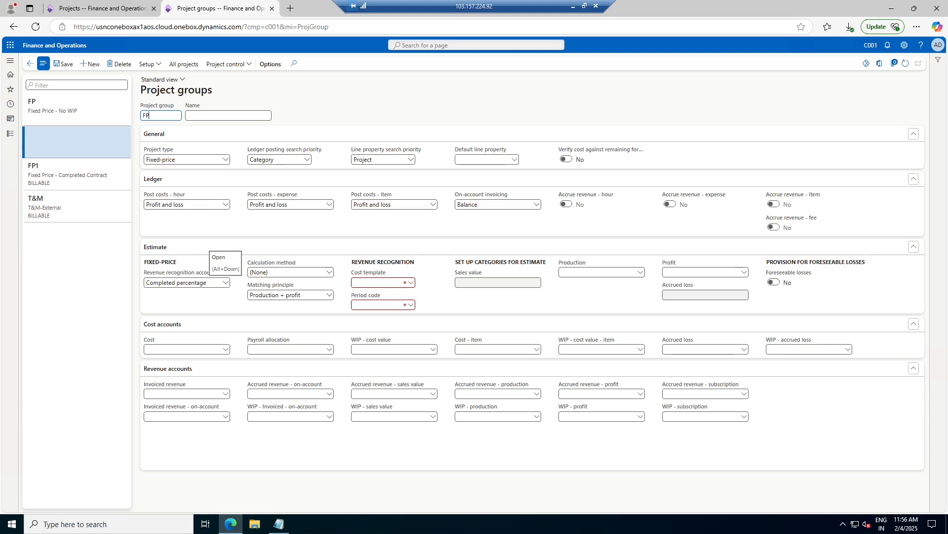
type("2")
key("Tab")
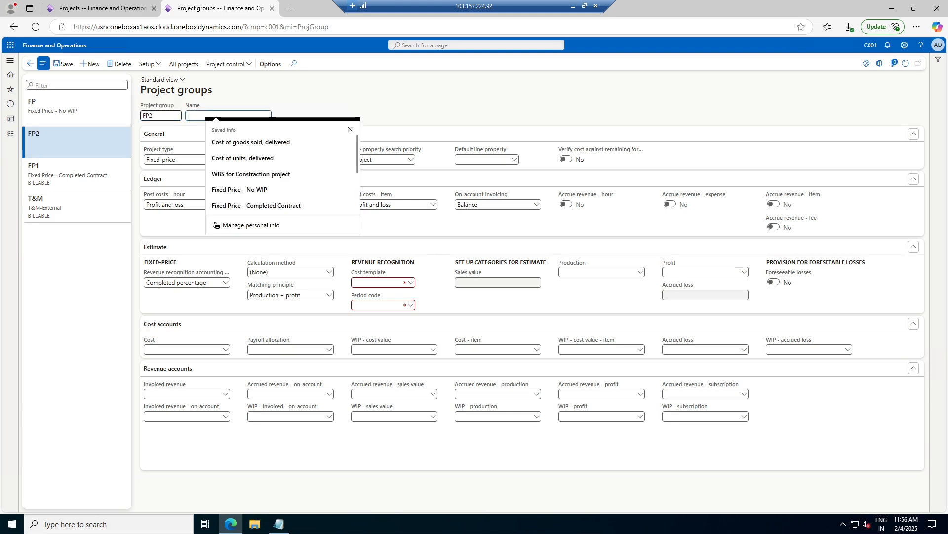
type("Fixed")
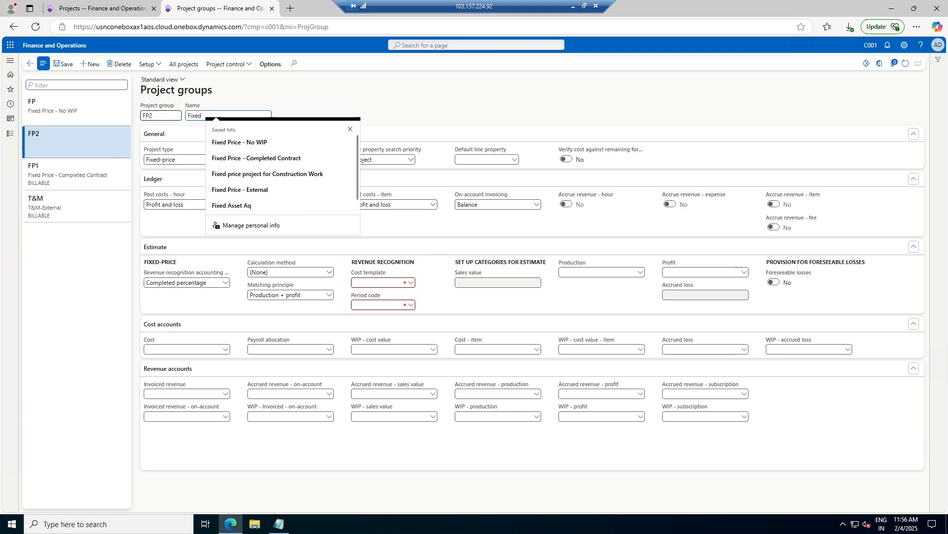
type(" P")
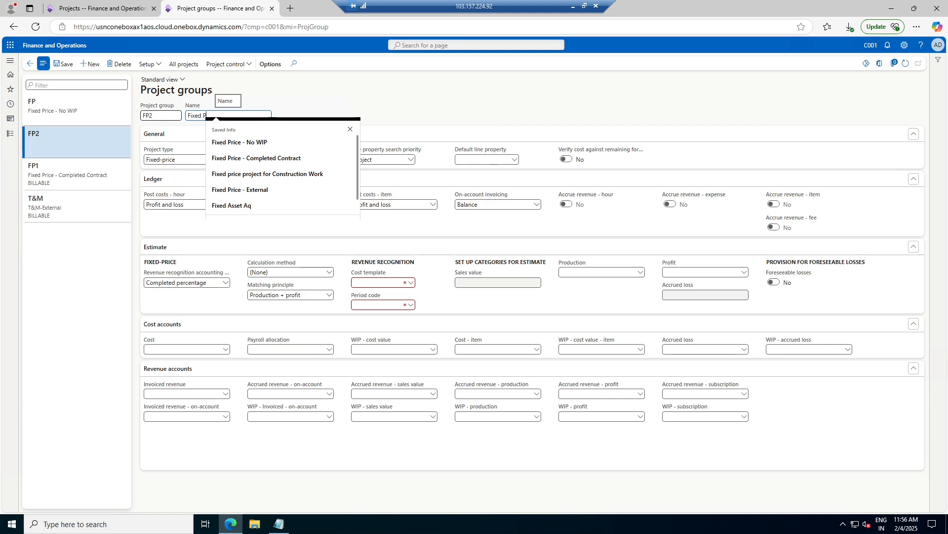
type("rice -")
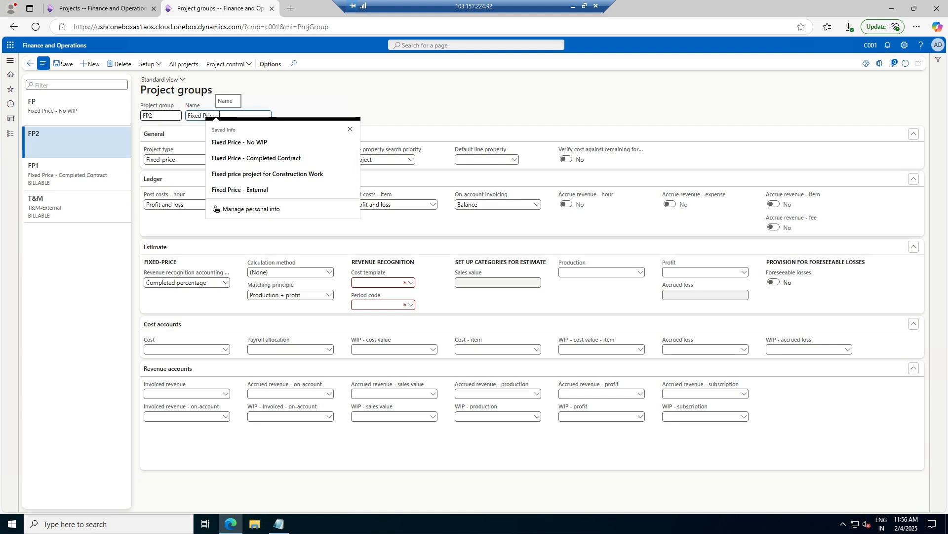
type(" Completed")
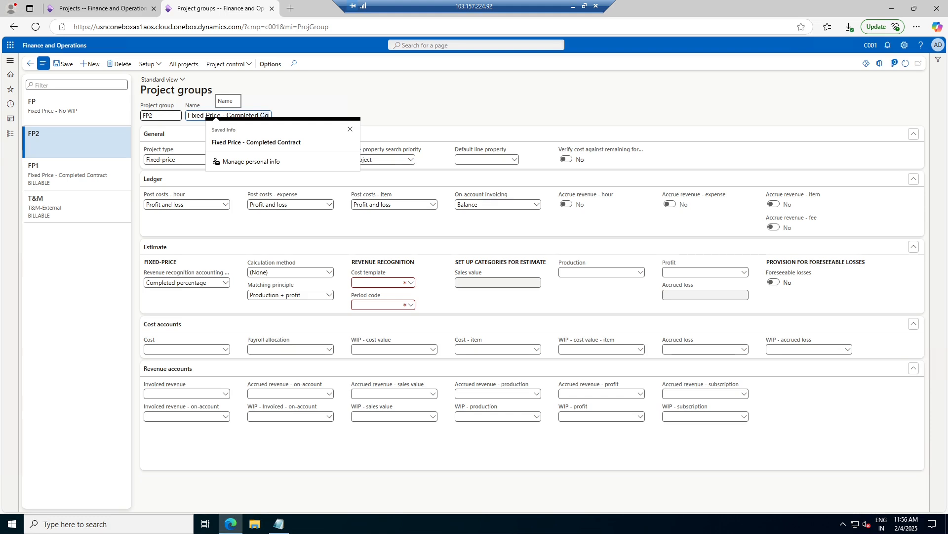
type(" Percentage")
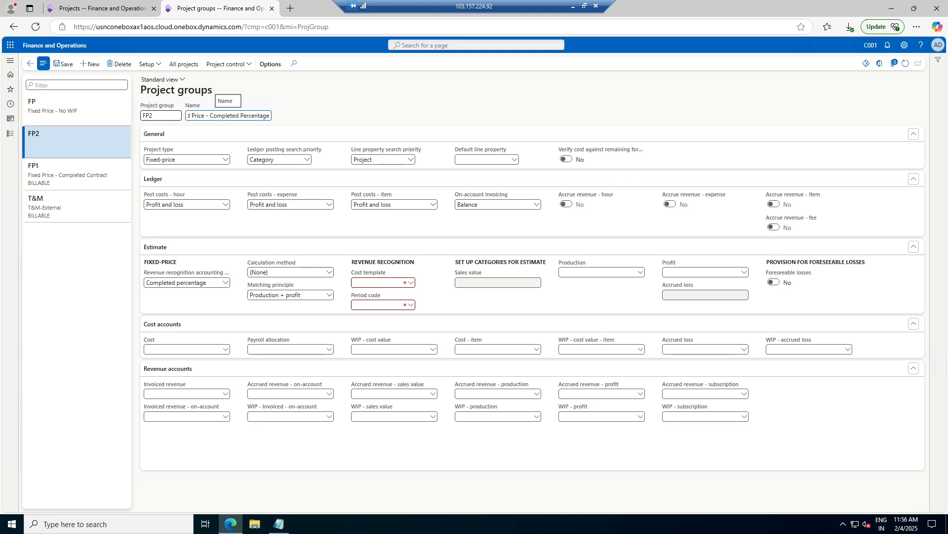
key("Tab")
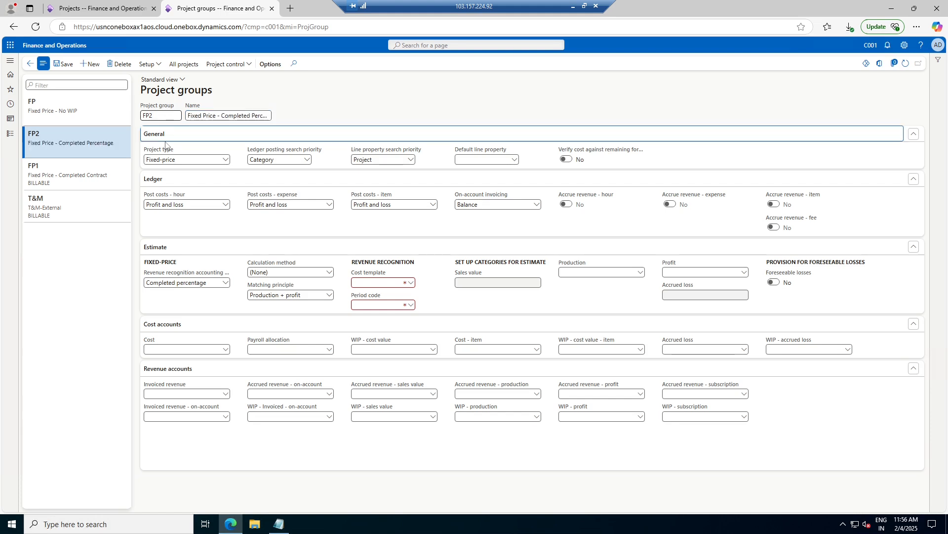
- Set the estimate calculation method of project group FP2 to Markup percent - total
left_click(226, 284)
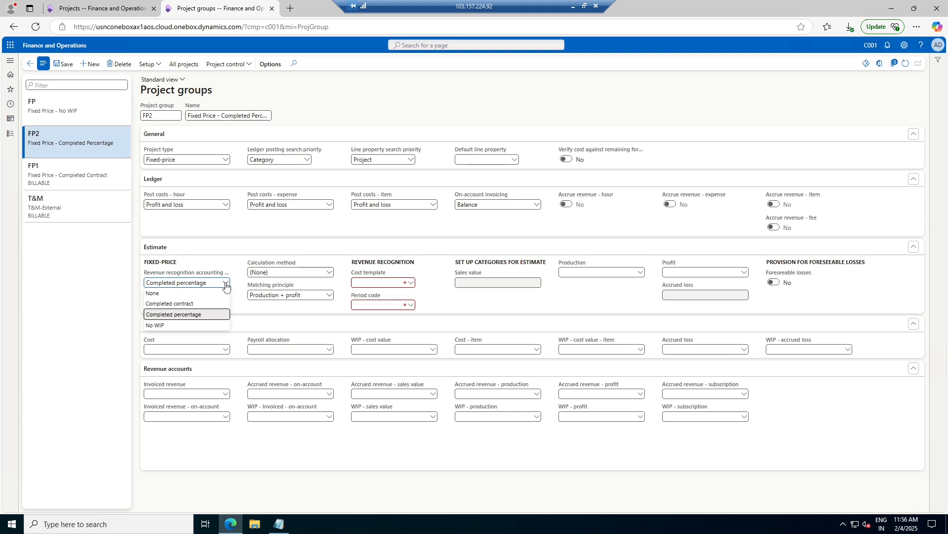
left_click(226, 283)
left_click(329, 273)
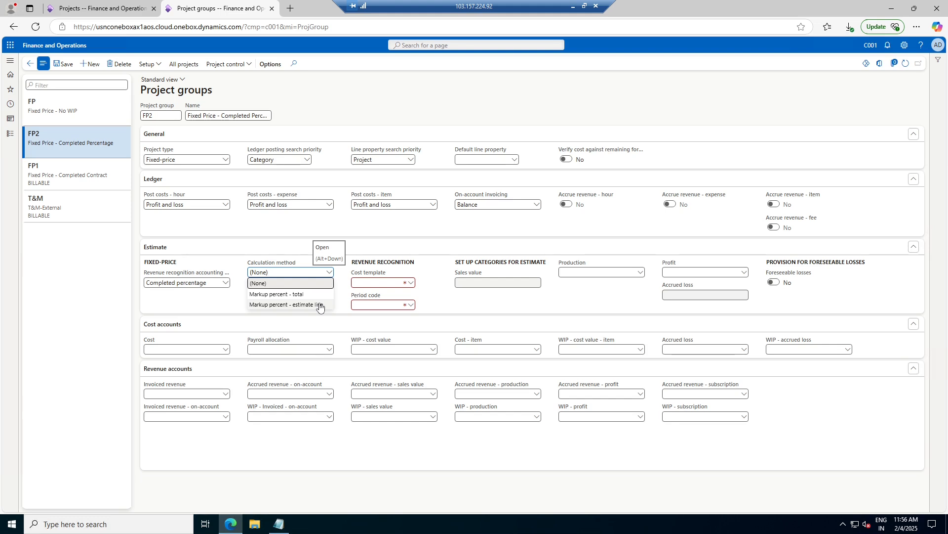
left_click(303, 294)
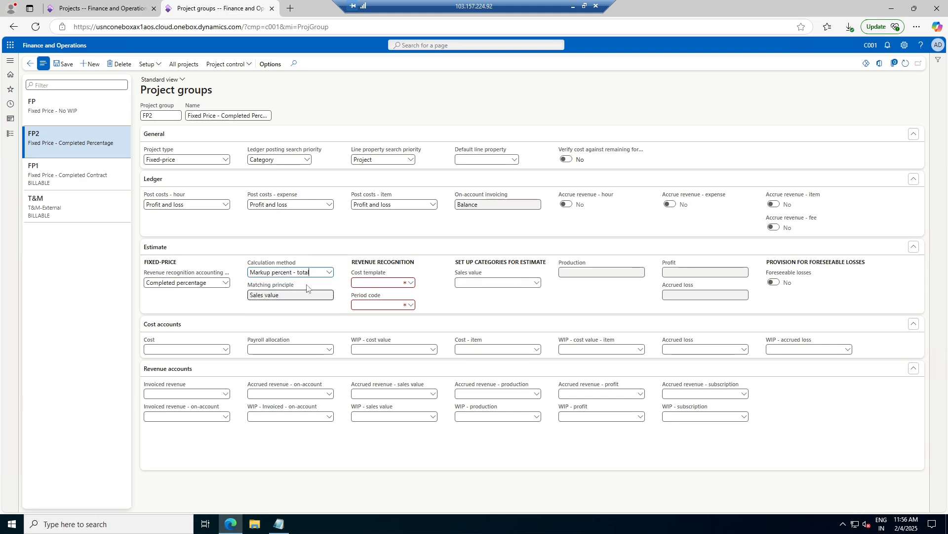
left_click(329, 272)
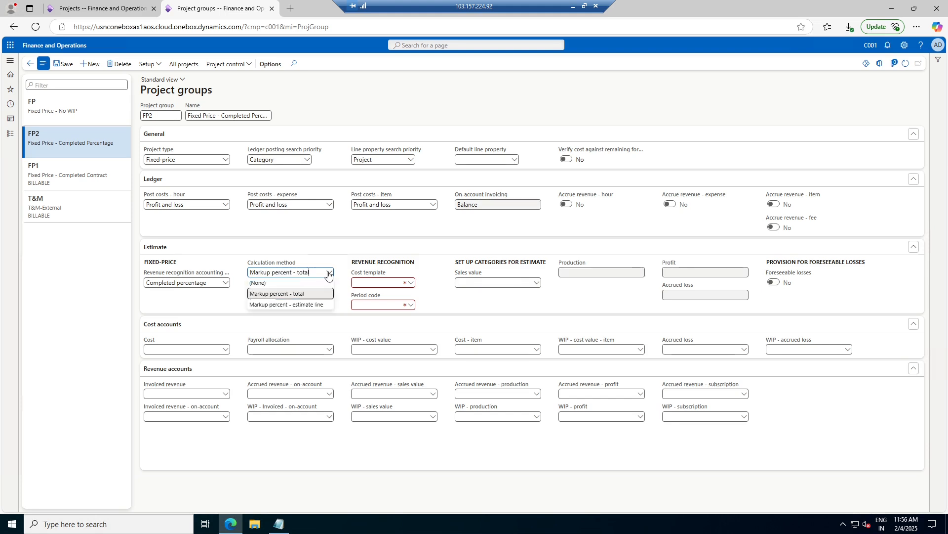
left_click(312, 305)
key("Tab")
left_click(329, 272)
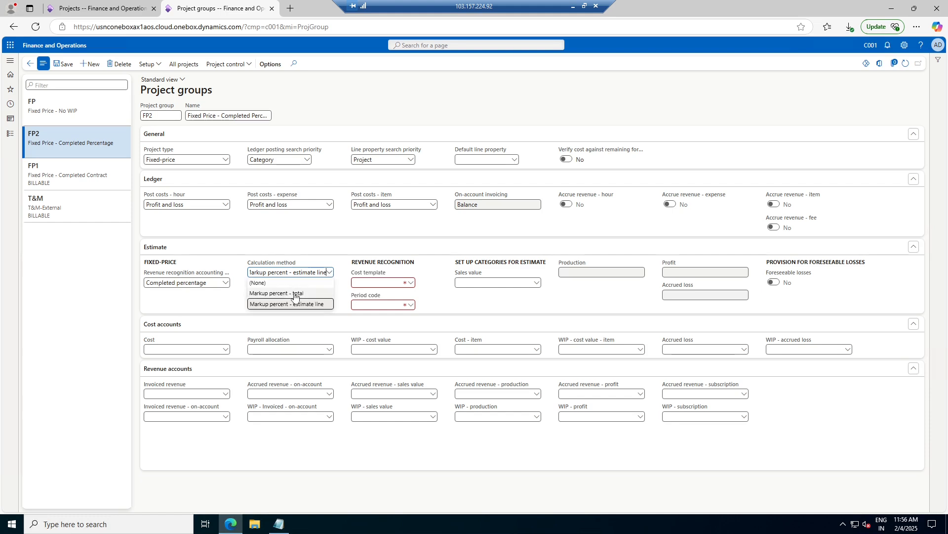
left_click(300, 293)
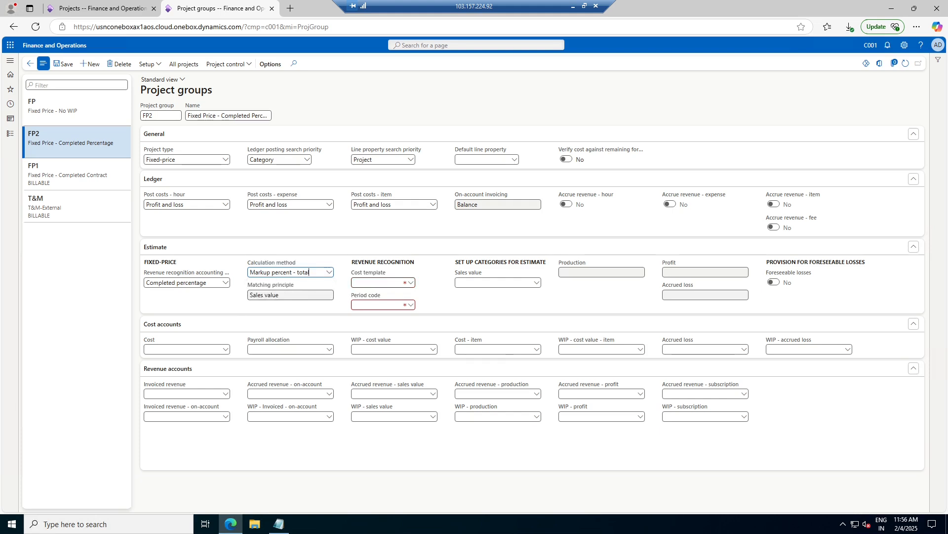
- Assign cost template CT1, period code Weekly and sales value category Construction-Fee to project group FP2, and save the record
left_click(411, 285)
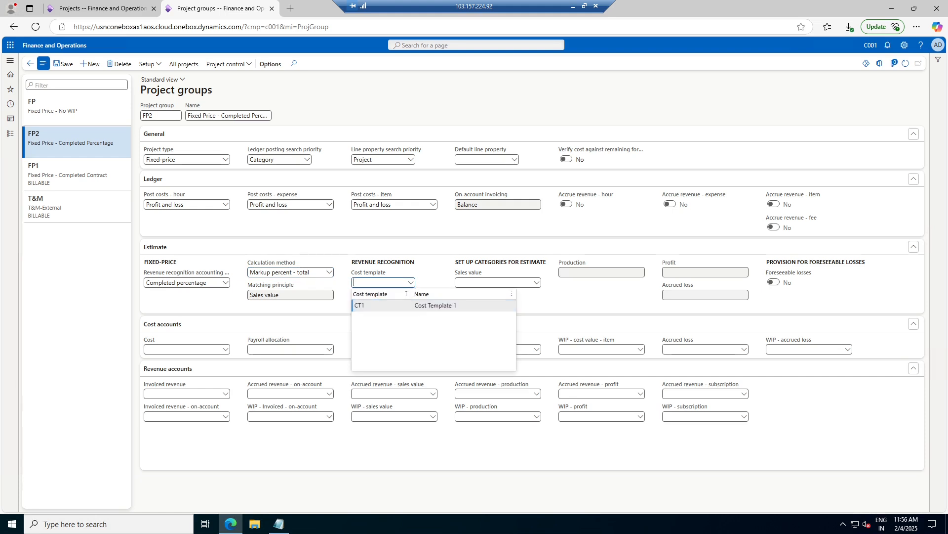
left_click(417, 310)
left_click(411, 304)
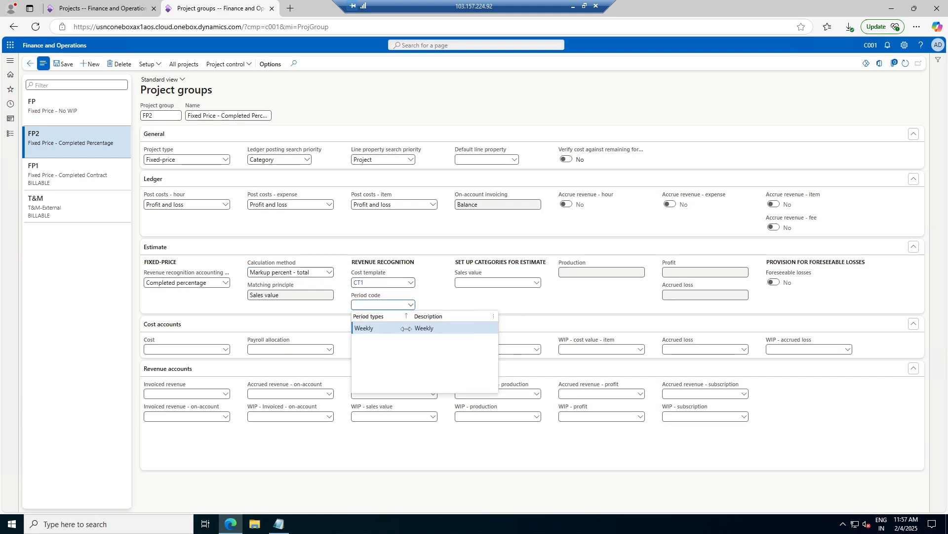
left_click(407, 328)
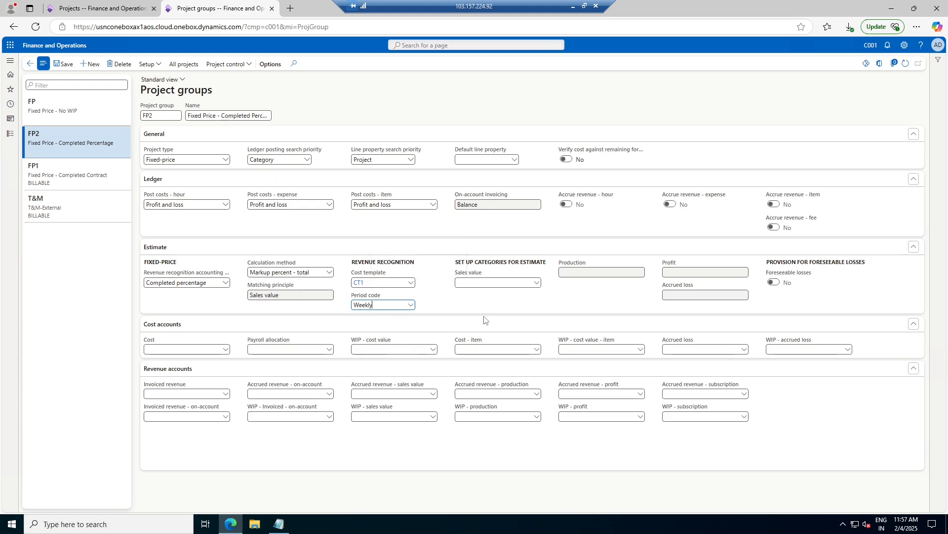
left_click(537, 283)
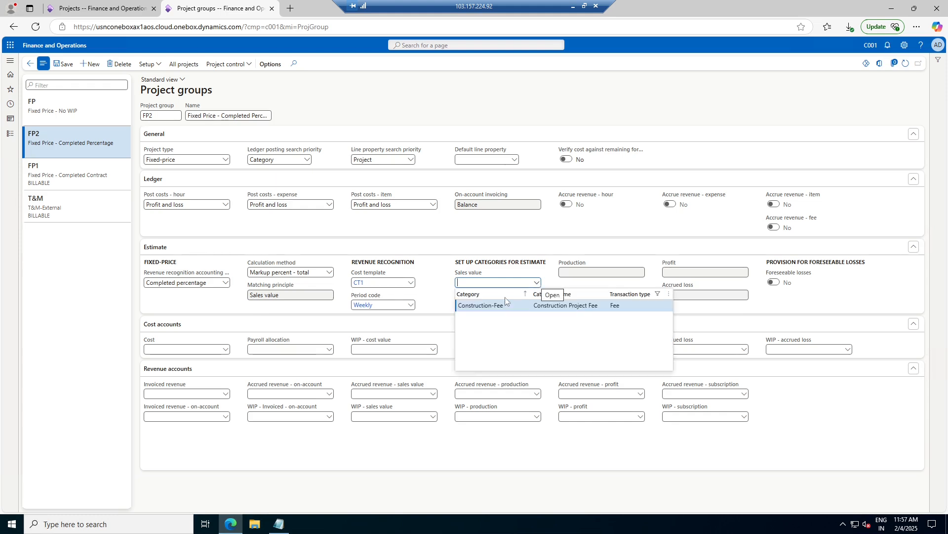
left_click(496, 305)
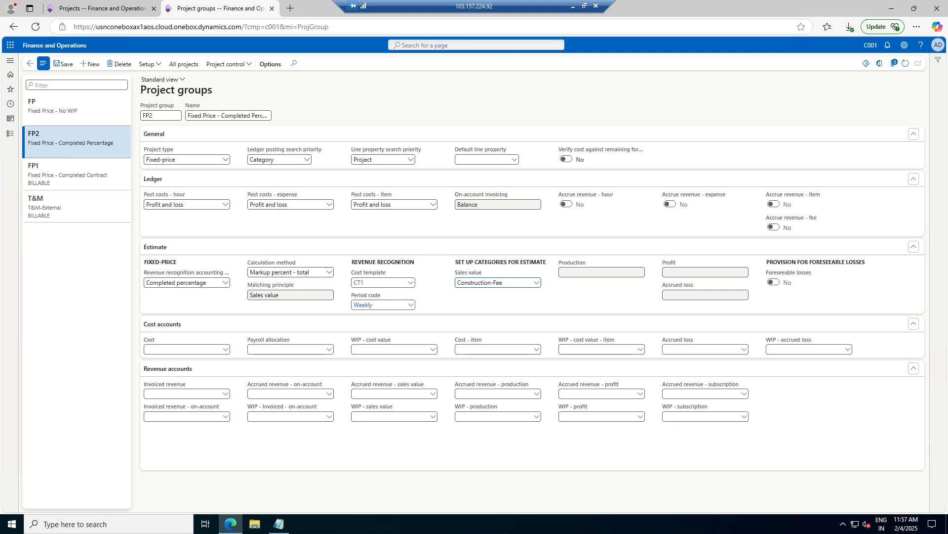
left_click(68, 66)
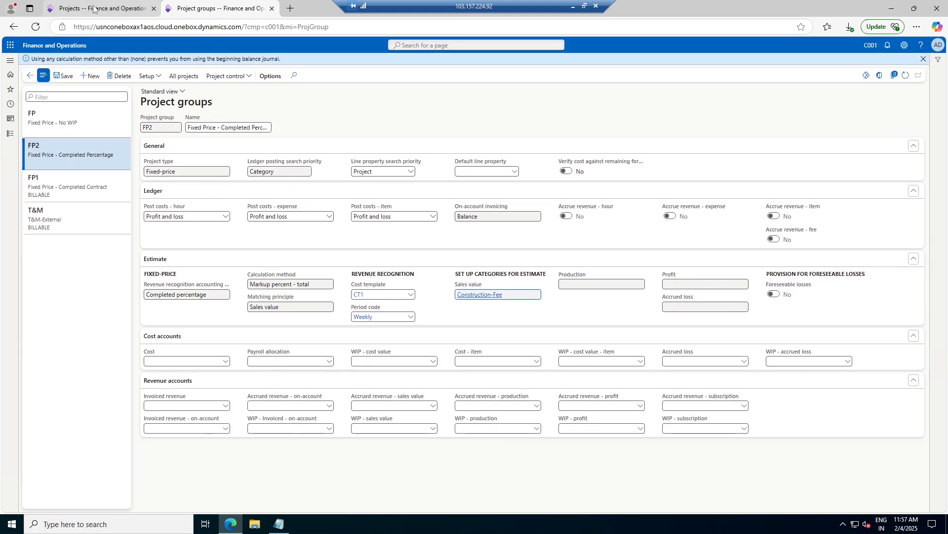
- Check the project group settings assigned to the project "Fixed price project for Construction Work", and return to the project
left_click(99, 9)
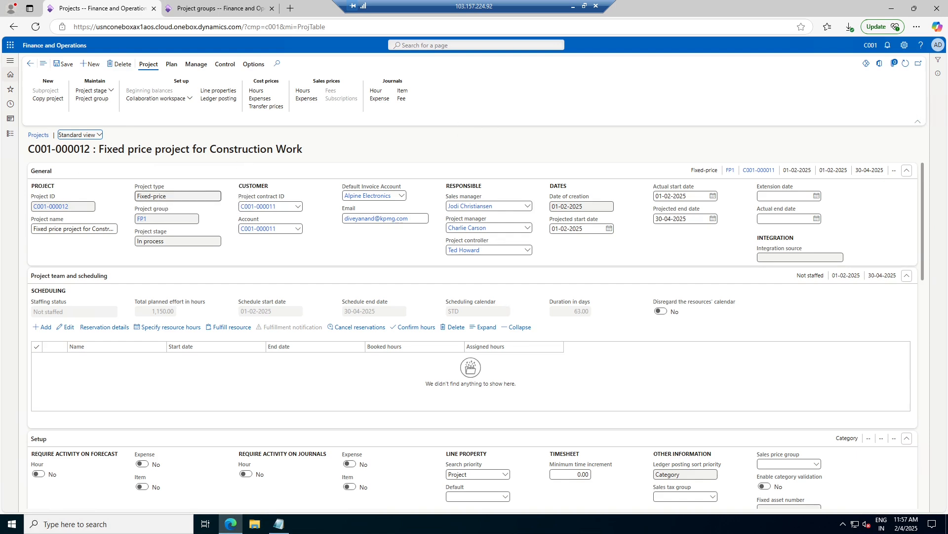
left_click(142, 219)
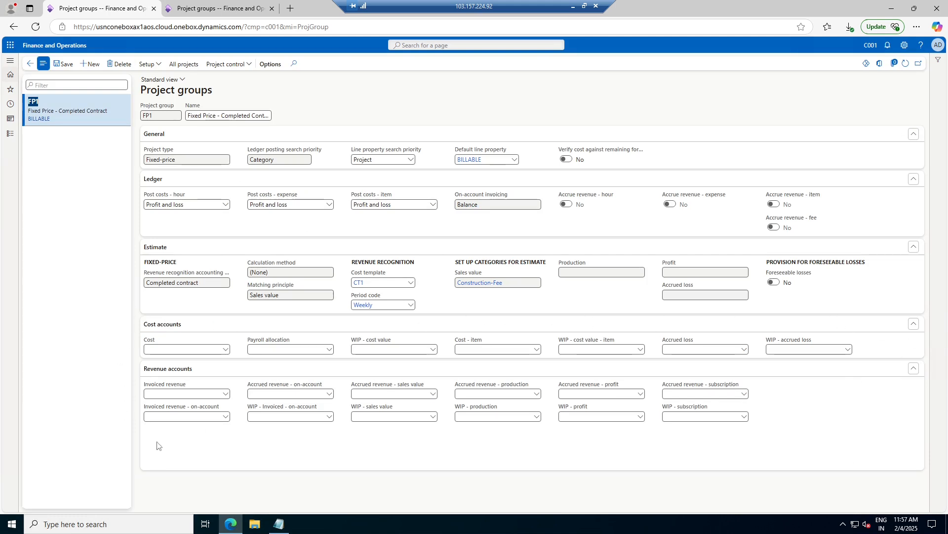
left_click(29, 64)
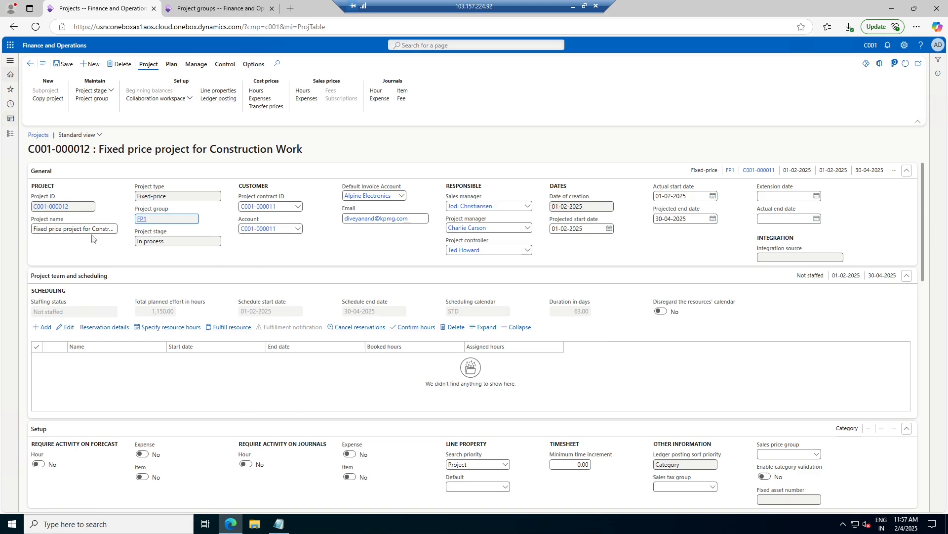
- Publish the work breakdown structure of the project "Fixed price project for Construction Work" and return to the project
left_click(171, 64)
left_click(62, 91)
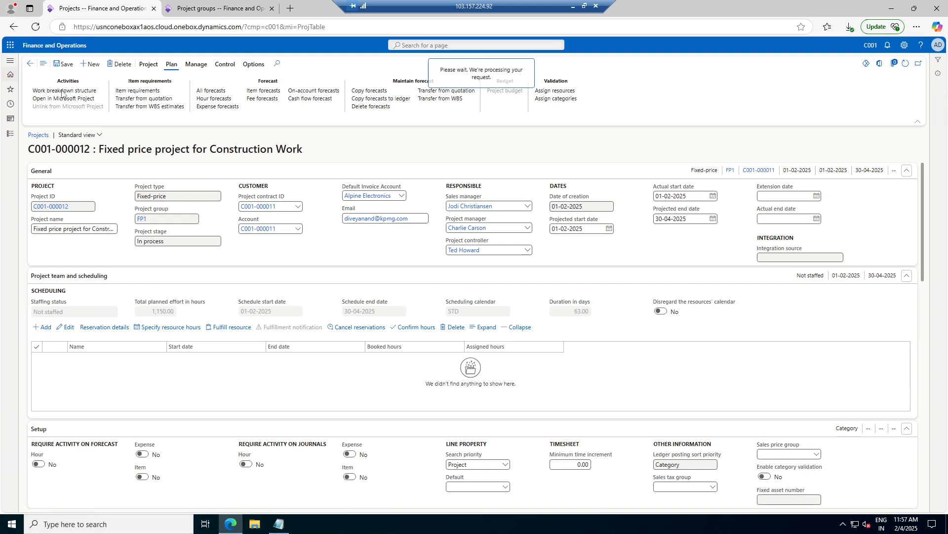
left_click(58, 186)
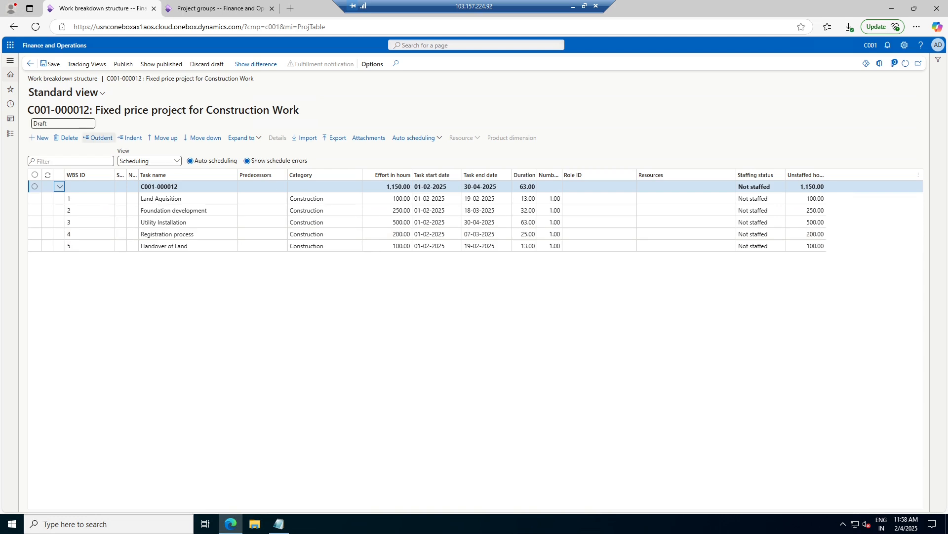
left_click(122, 64)
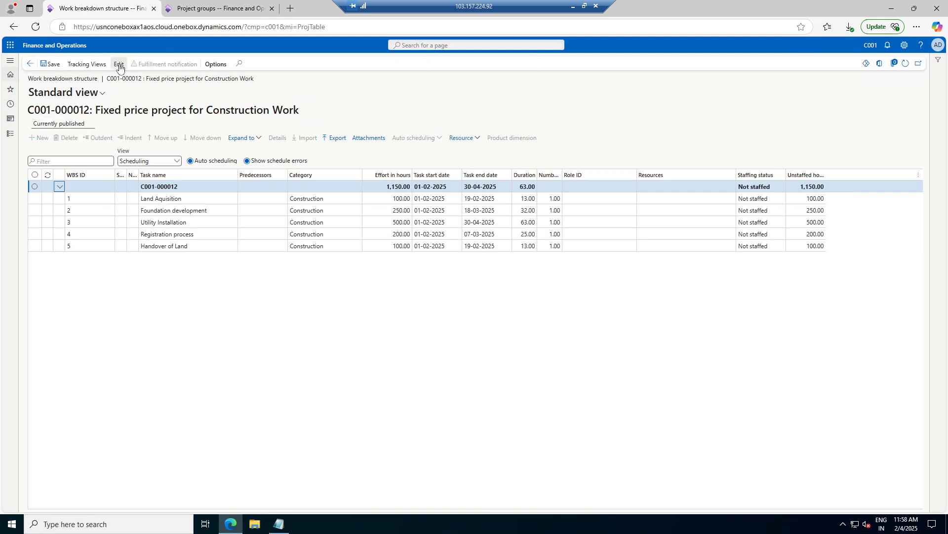
left_click(31, 63)
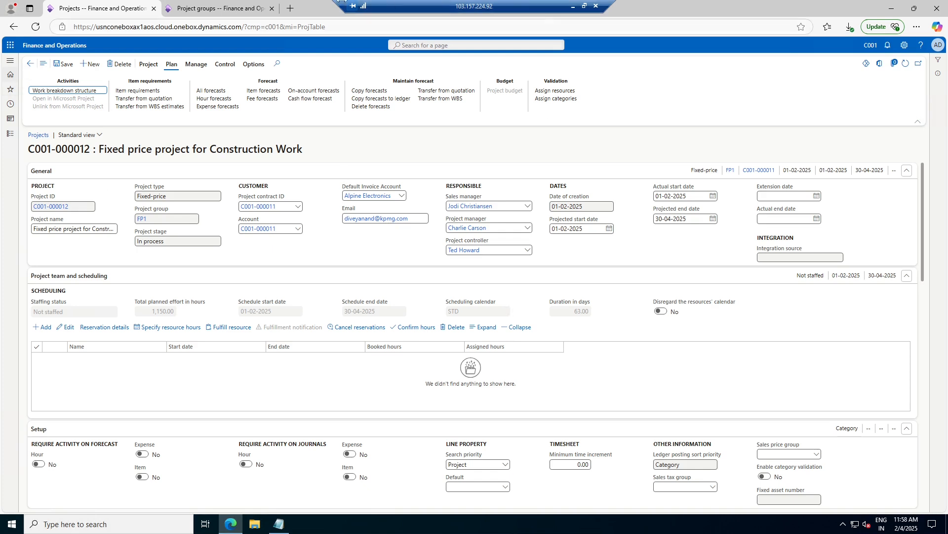
- Display the settings of project group FP1, "Fixed Price - Completed Contract"
left_click(217, 8)
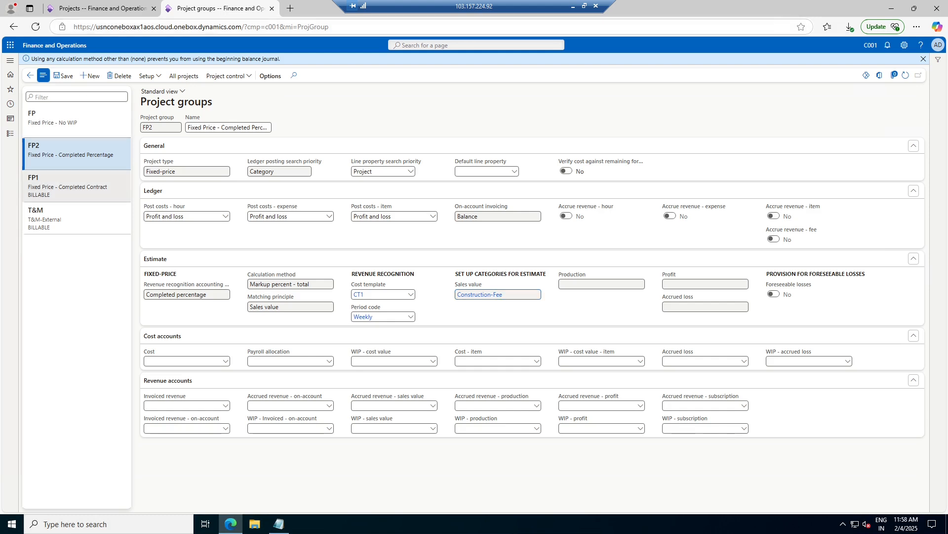
left_click(60, 185)
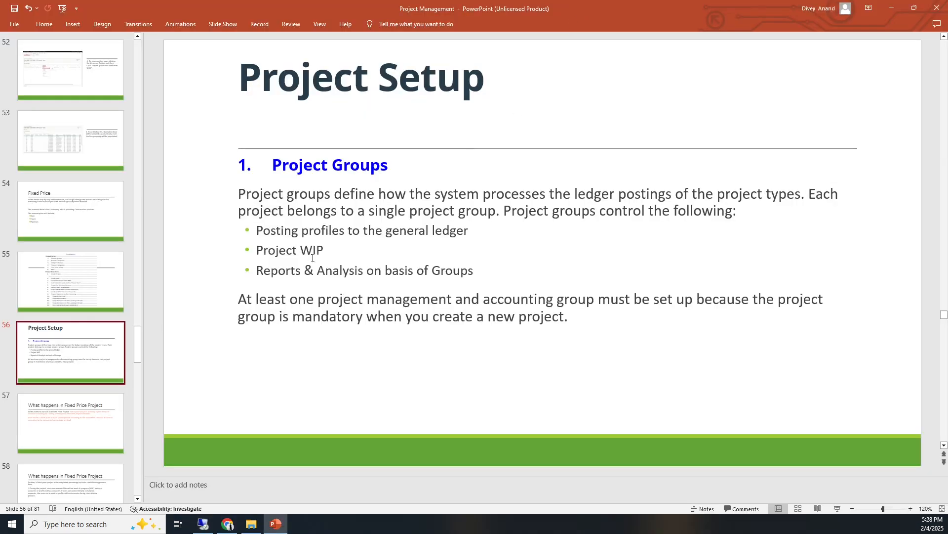
- Review the PowerPoint slides on fixed-price projects, project execution, WBS creation and transferring the forecast from the WBS, and return to the remote session
left_click(70, 421)
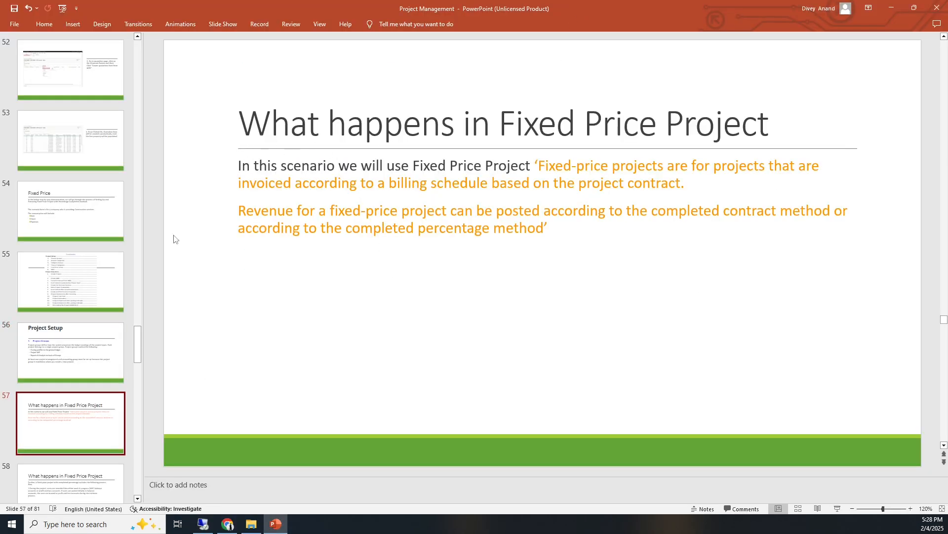
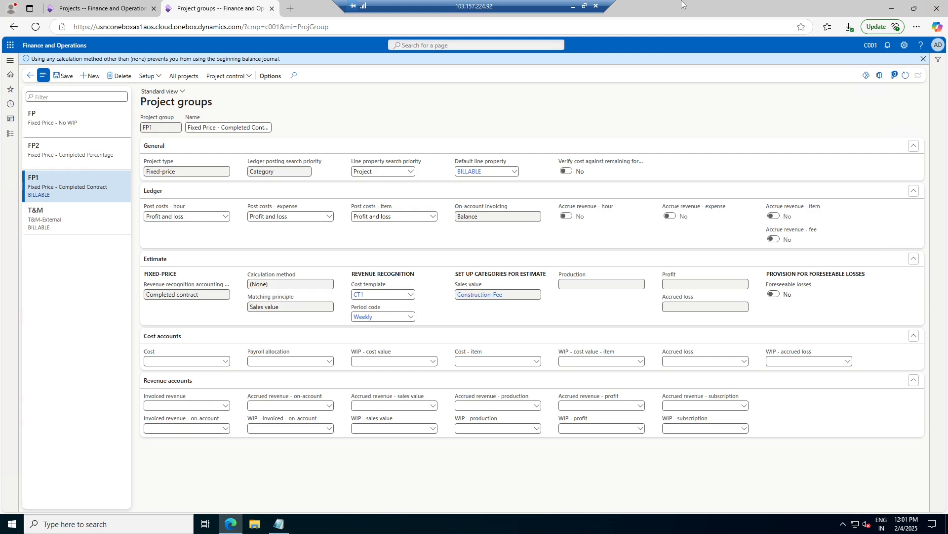
left_click(570, 6)
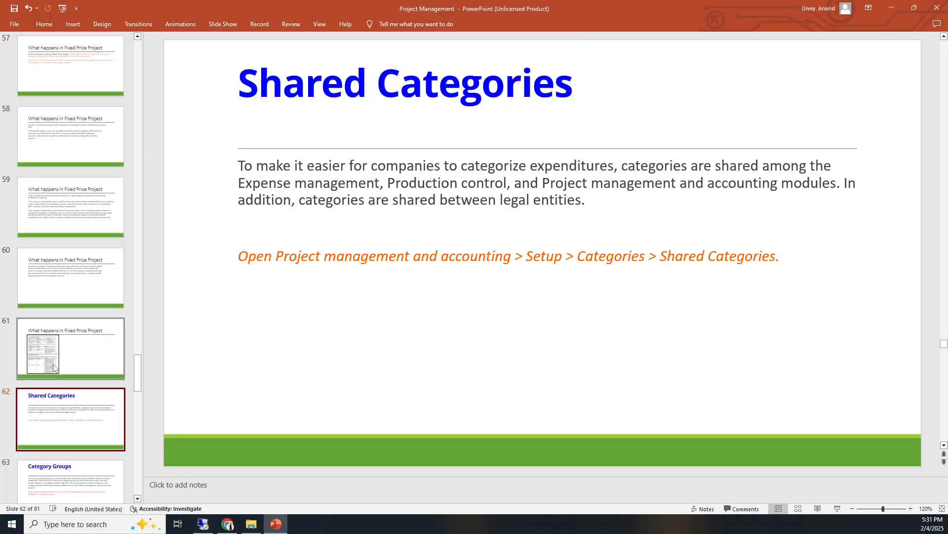
scroll(55, 346, "down", 5)
scroll(54, 366, "down", 4)
left_click(84, 309)
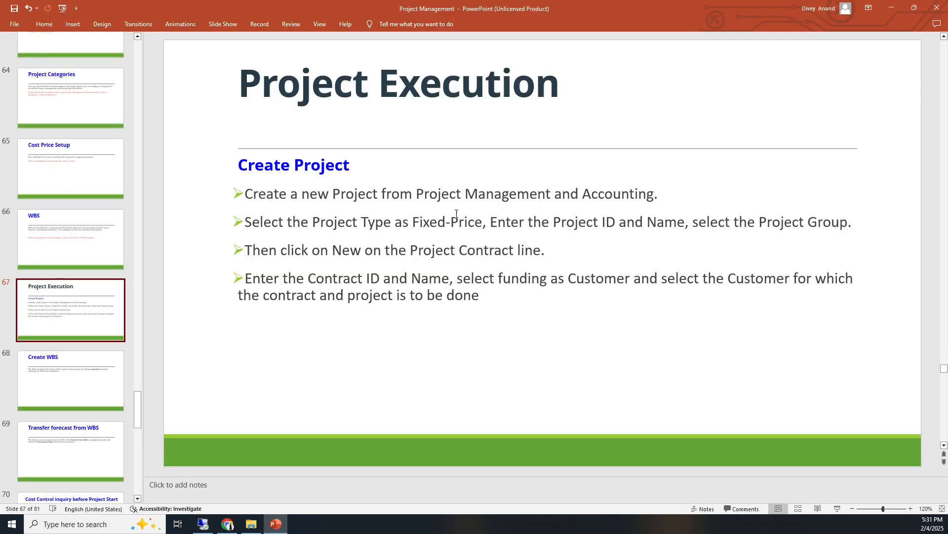
left_click(50, 378)
scroll(86, 369, "down", 1)
scroll(85, 368, "down", 3)
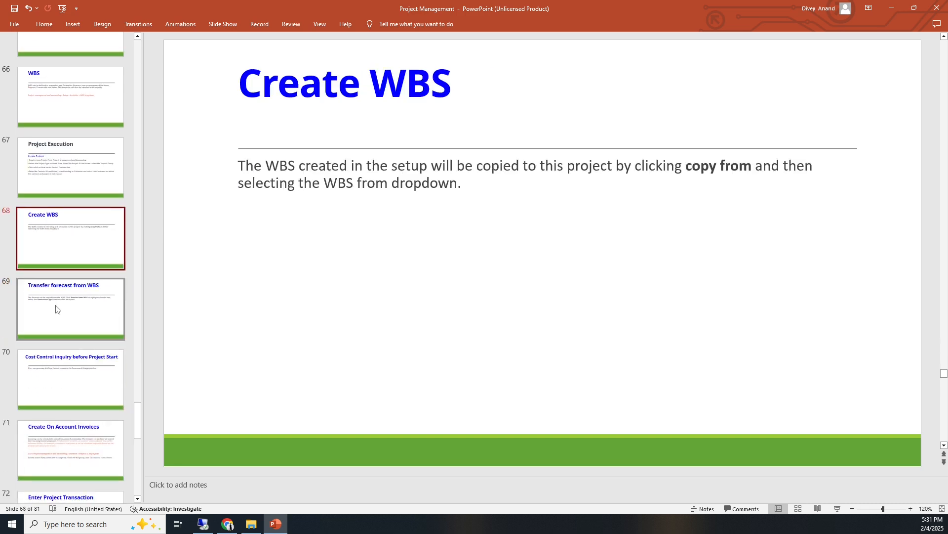
left_click(56, 307)
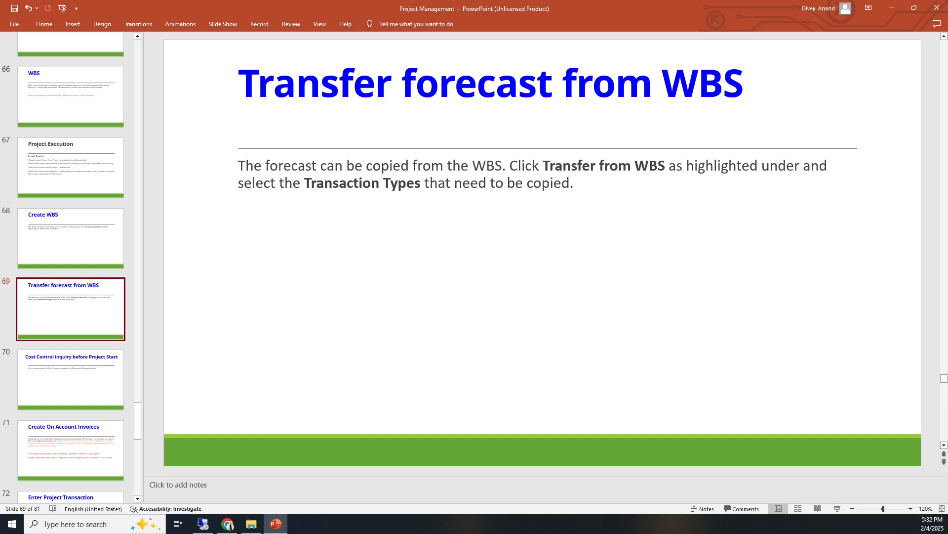
left_click(892, 7)
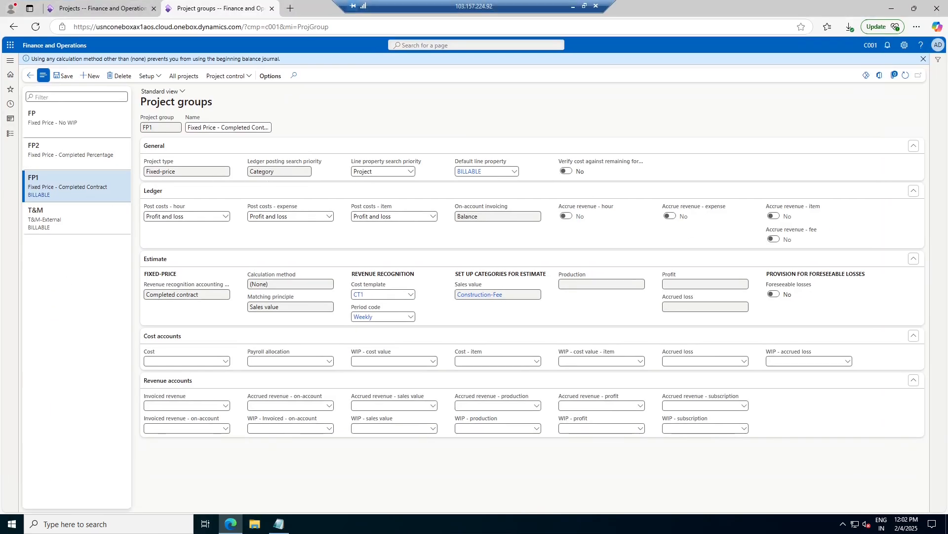
- Try to transfer all WBS estimates of the construction project to forecast model M1, with transaction type All
left_click(103, 8)
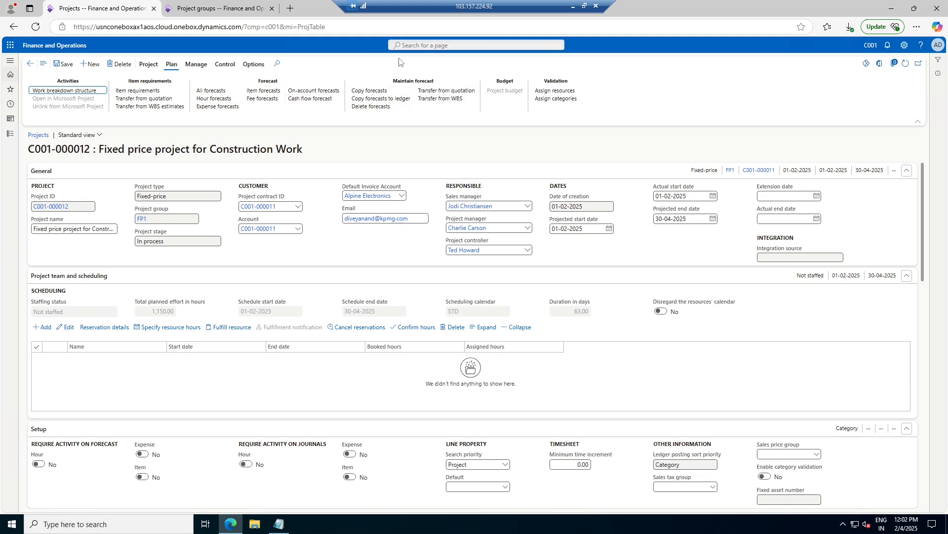
left_click(455, 101)
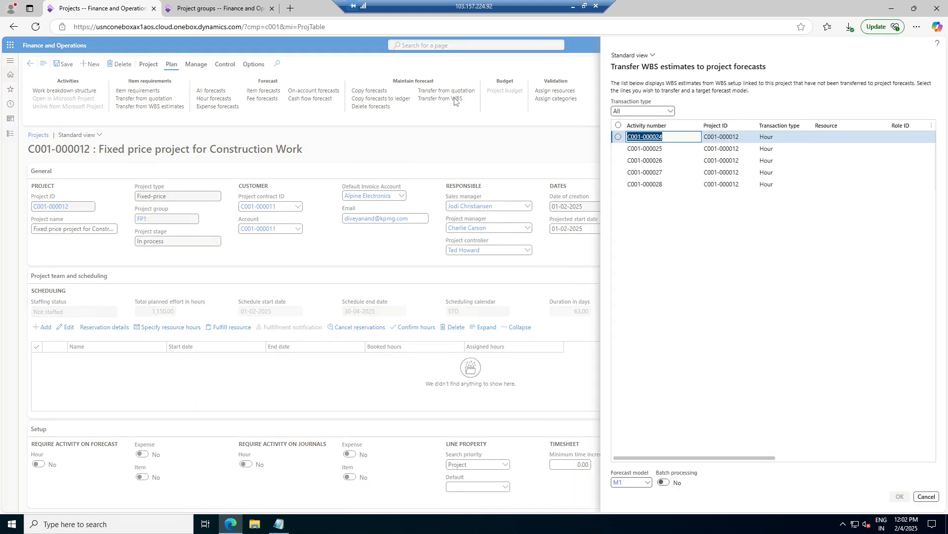
left_click(618, 125)
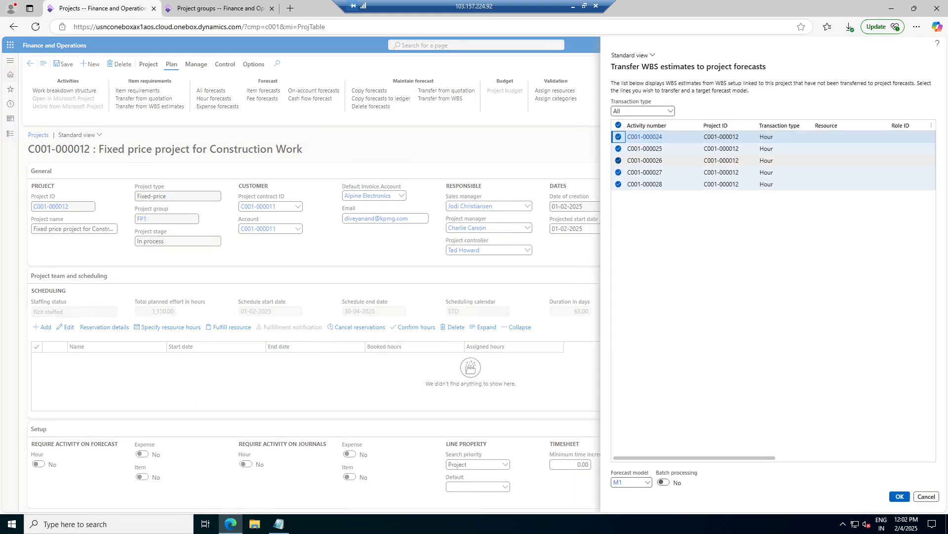
left_click(670, 111)
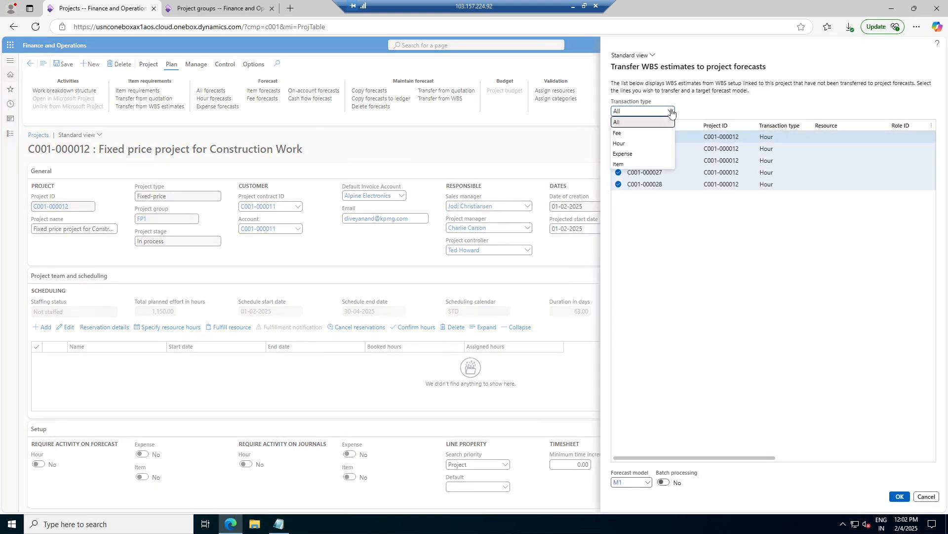
left_click(671, 113)
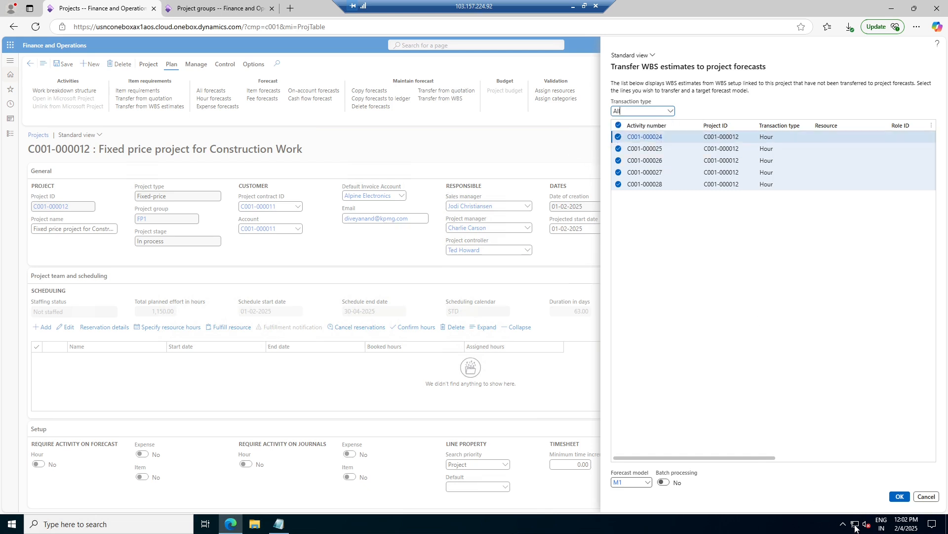
left_click(900, 496)
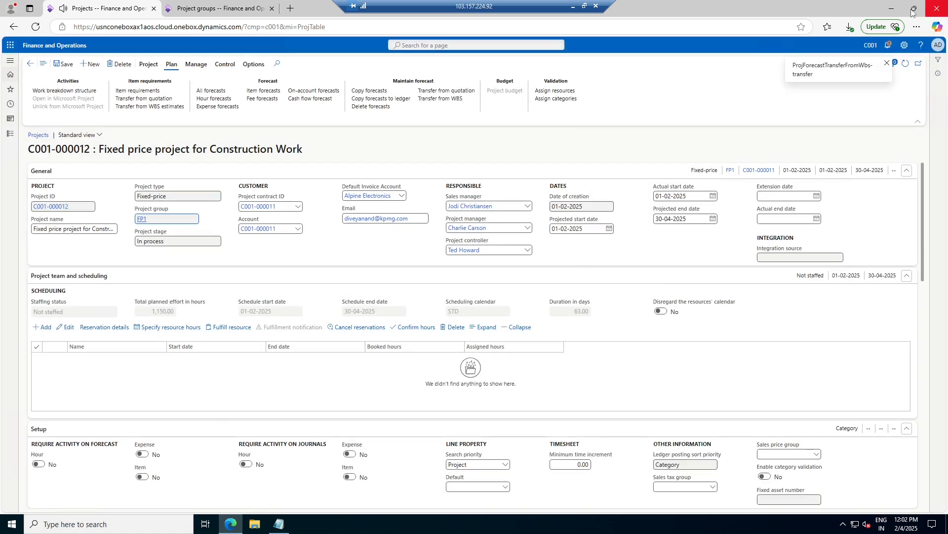
- Open the message details of the WBS forecast transfer and examine the listed account errors
left_click(890, 45)
left_click(773, 113)
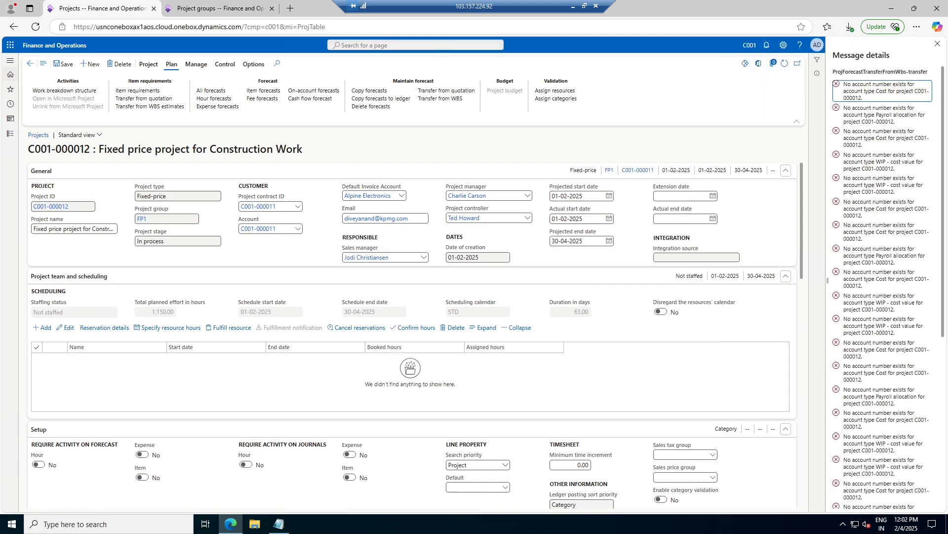
left_click_drag(877, 91, 914, 91)
- Browse the main accounts available for the Cost account of project group FP1
left_click(217, 8)
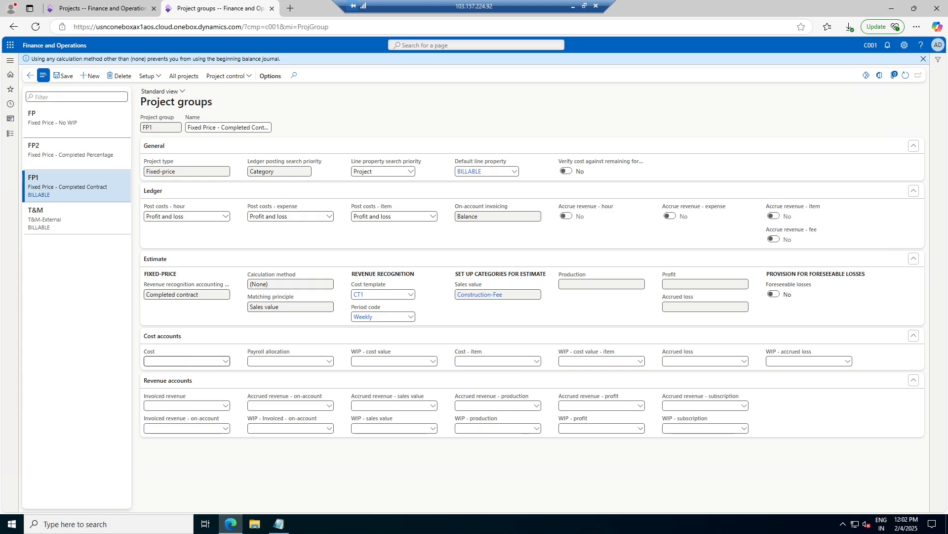
left_click(227, 361)
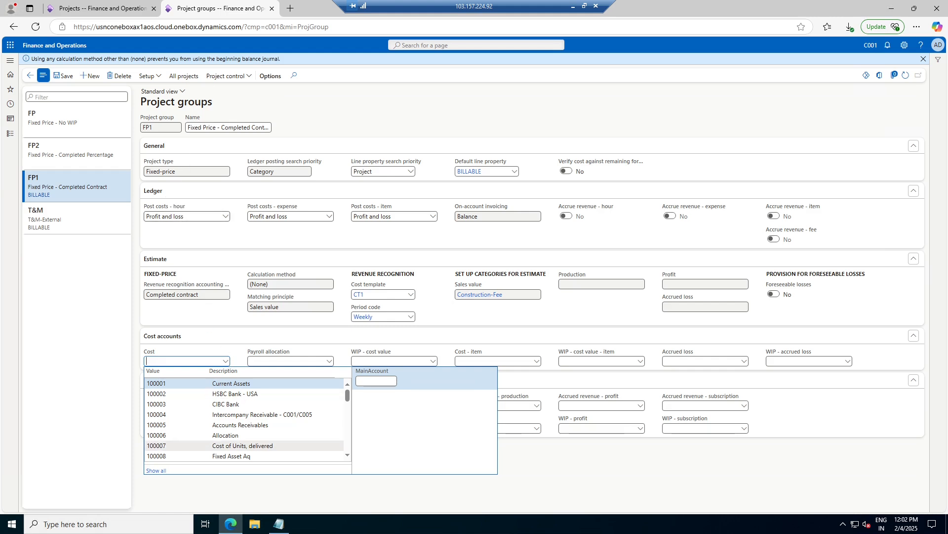
scroll(247, 420, "down", 10)
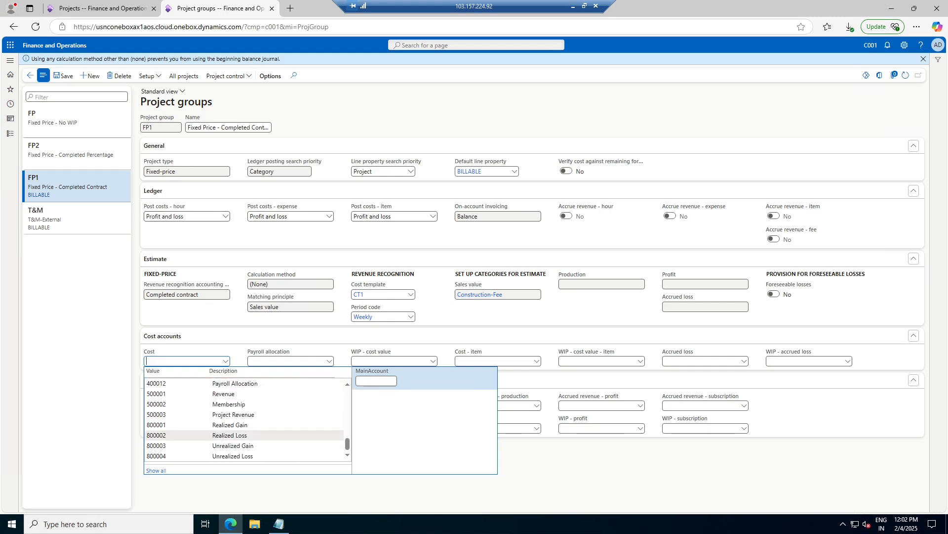
- Duplicate the project groups page in a new browser tab and try to load the menu item "mainaccounts" through its URL
right_click(239, 6)
left_click(281, 61)
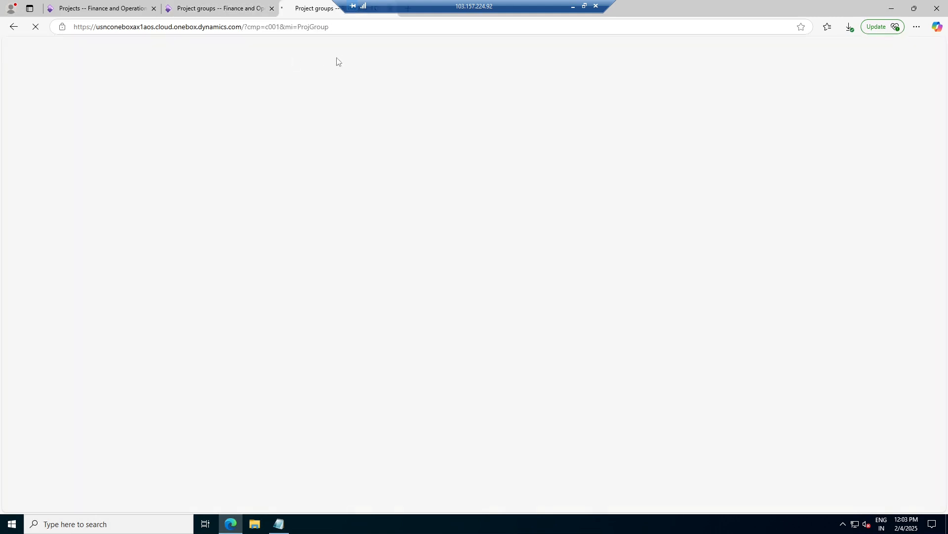
key("ctrl+shift+Left")
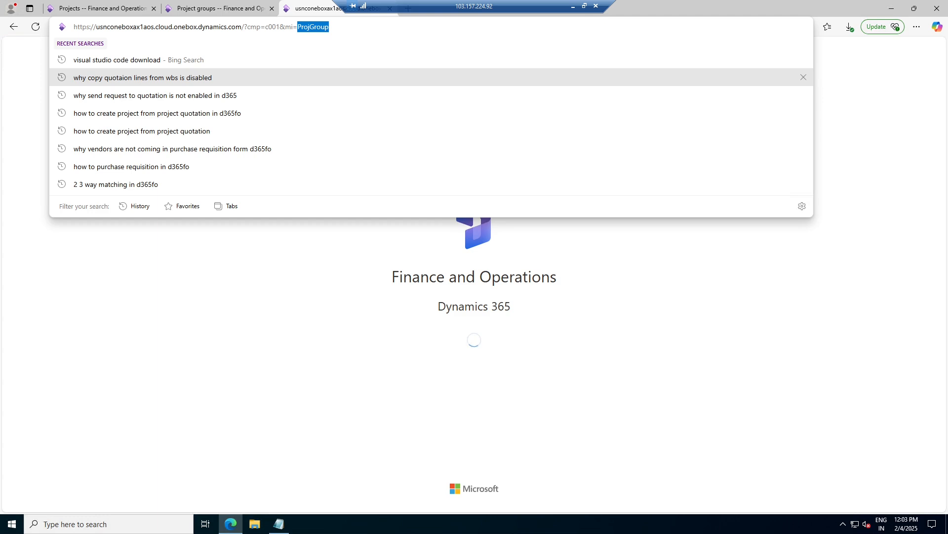
type("mainacco")
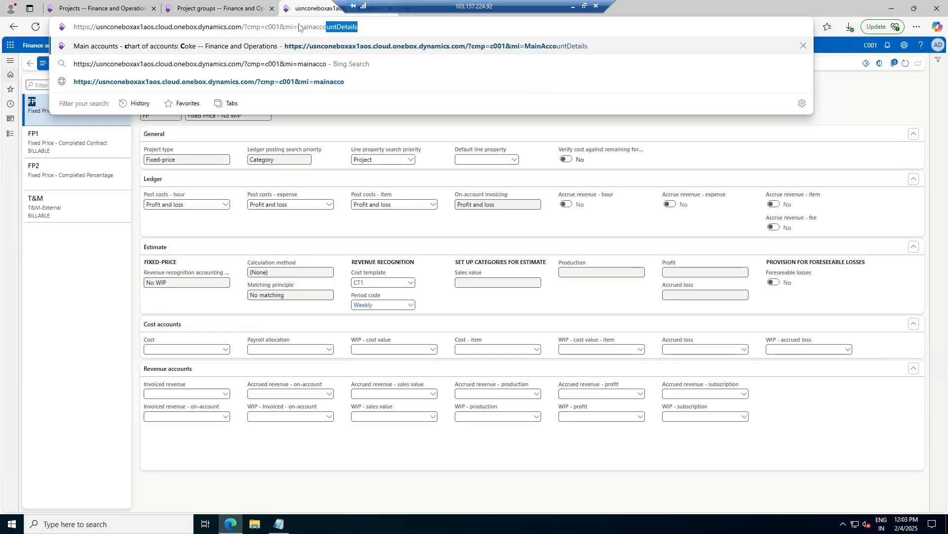
type("unts")
key("Return")
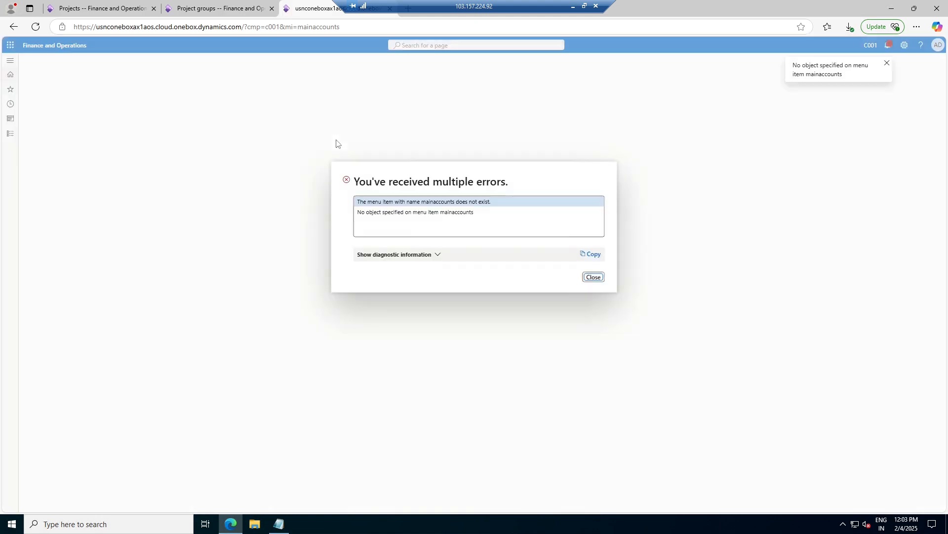
left_click(594, 277)
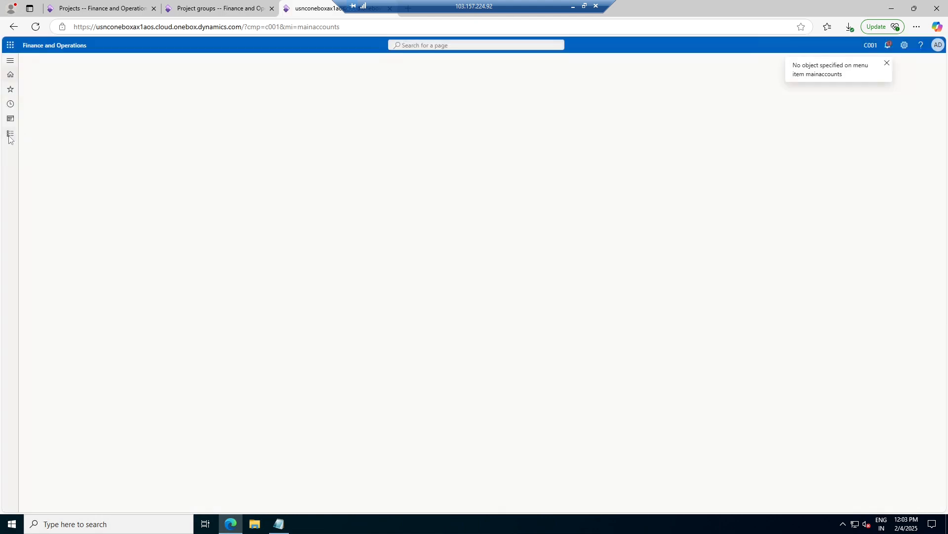
- Load the General ledger's Main accounts page in the duplicated browser tab and return to the project groups page
left_click(9, 134)
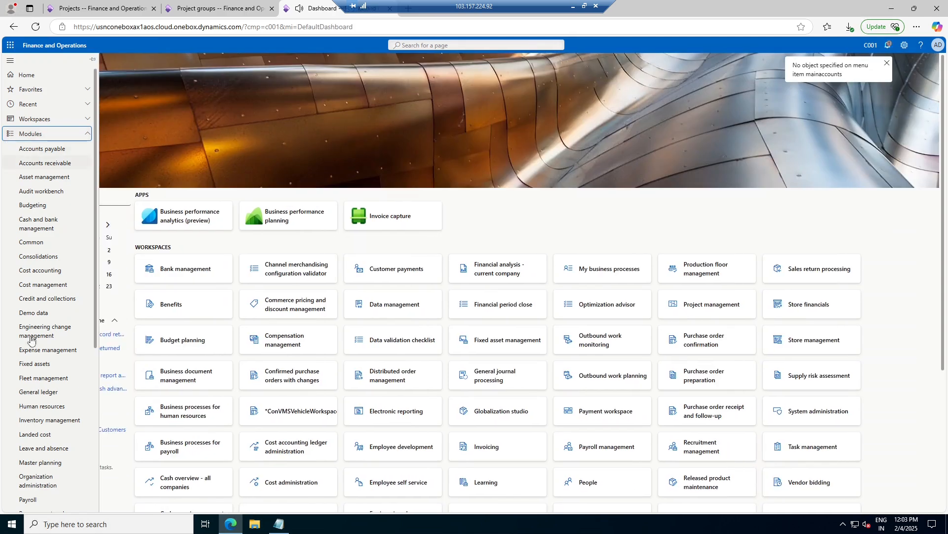
left_click(41, 391)
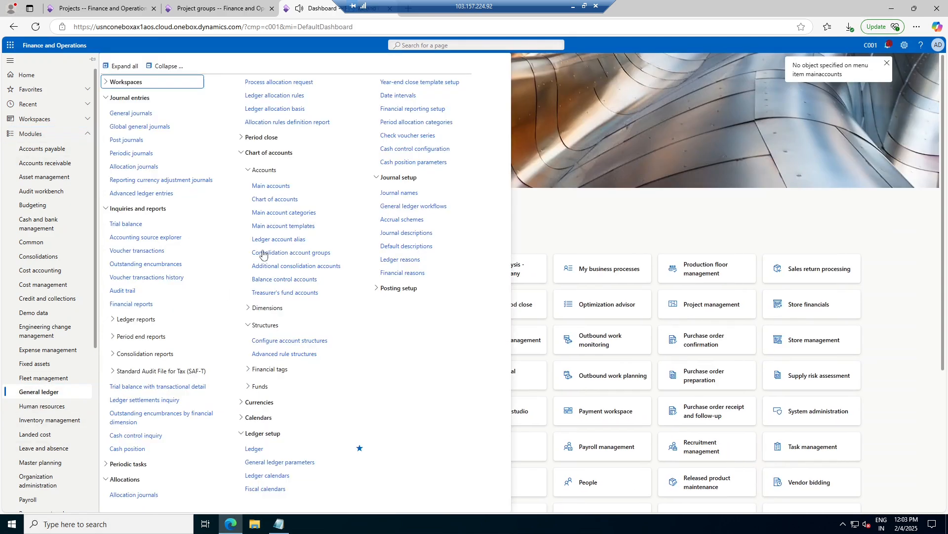
left_click(280, 186)
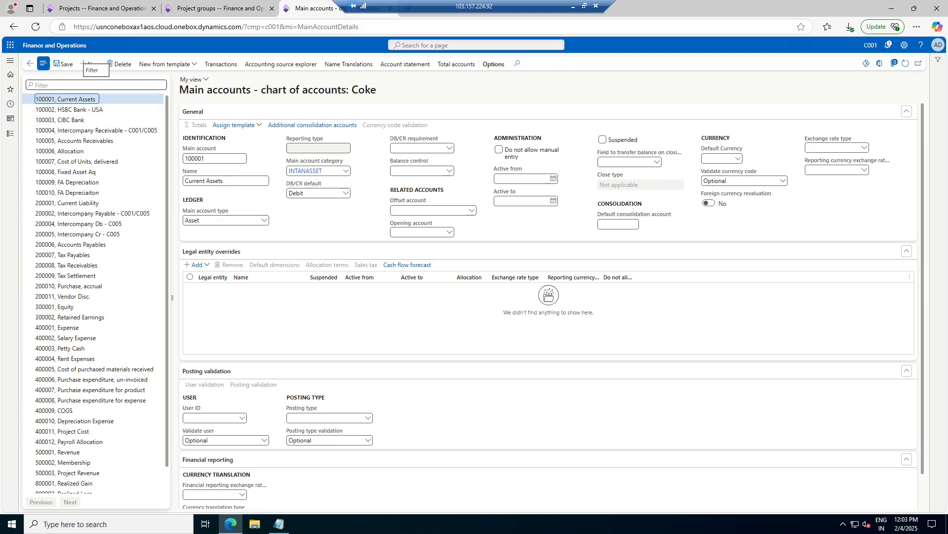
left_click(218, 8)
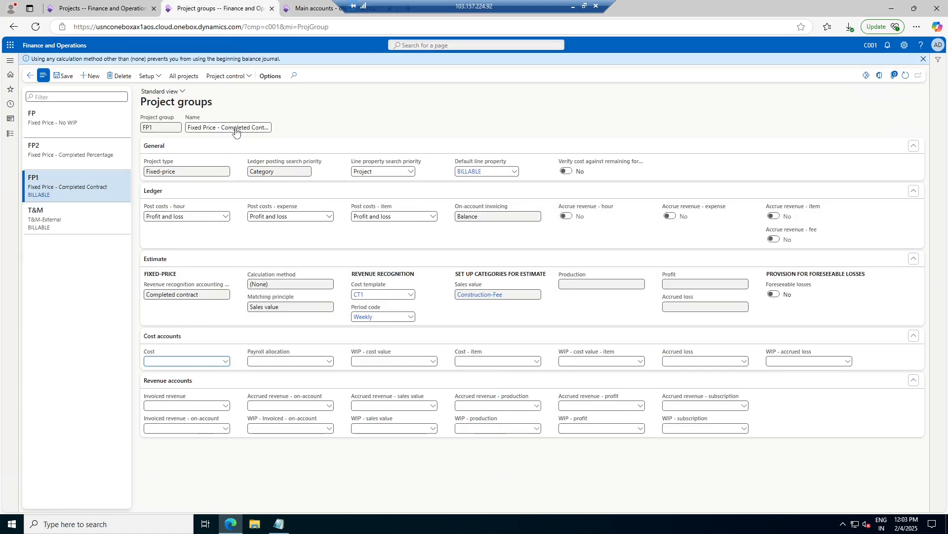
- Create a main account numbered 400013 with the name "Project Cost for Fixed Price" in the Coke chart of accounts
left_click(314, 9)
left_click(96, 85)
scroll(94, 358, "down", 1)
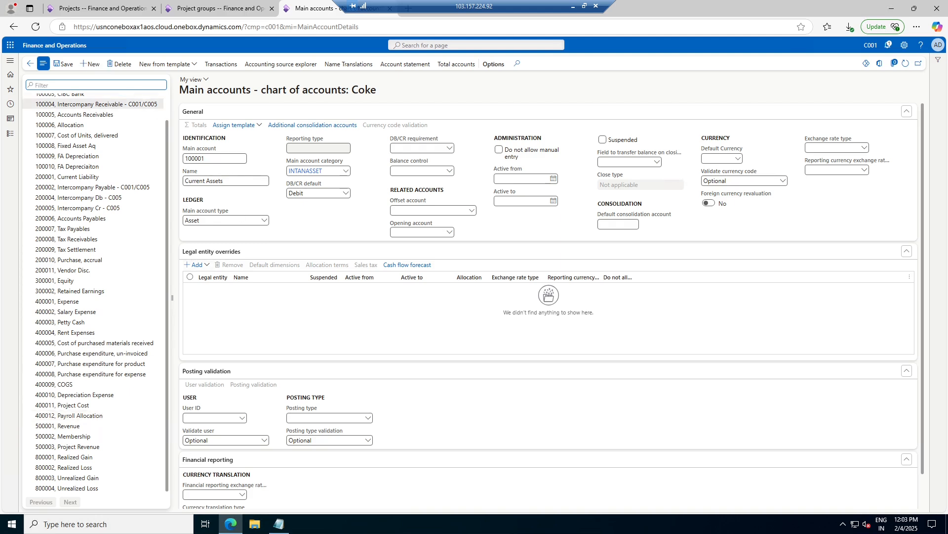
left_click(82, 69)
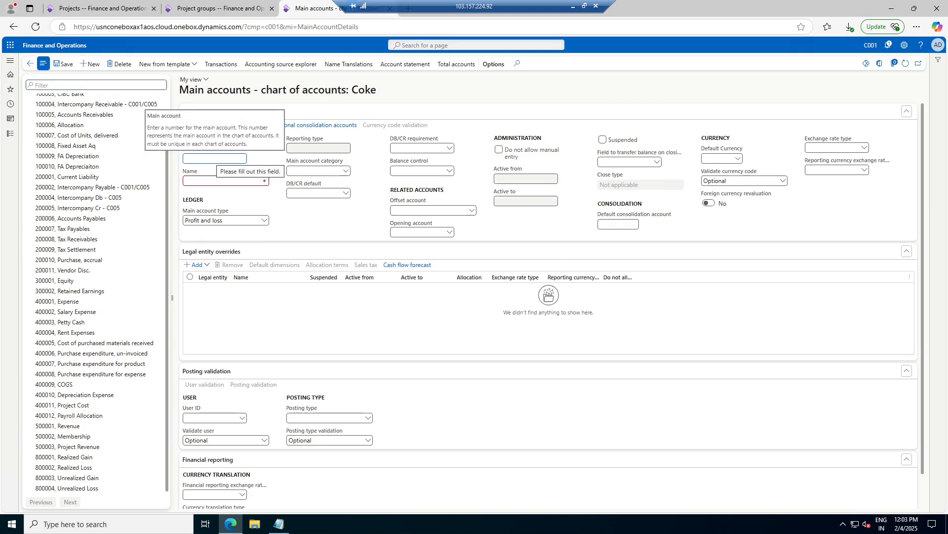
type("400")
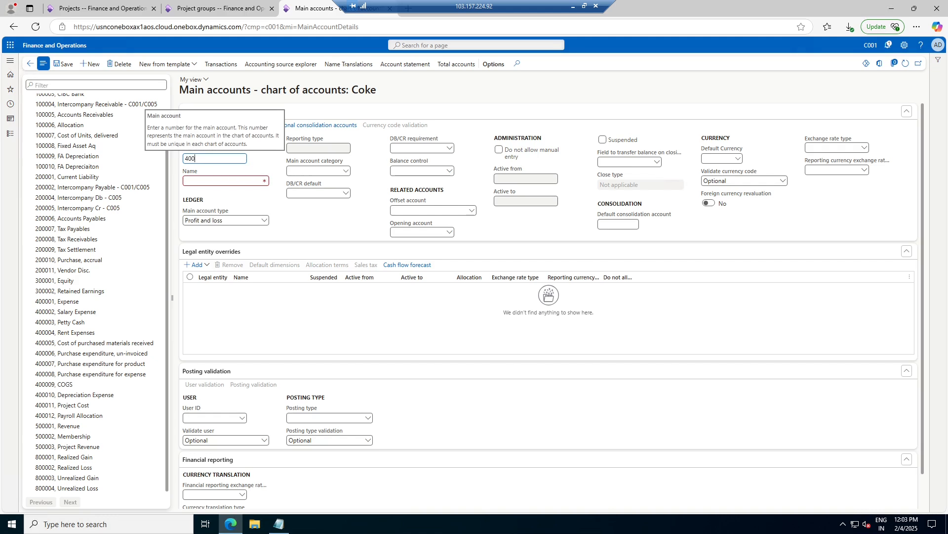
type("013")
key("Tab")
type("P")
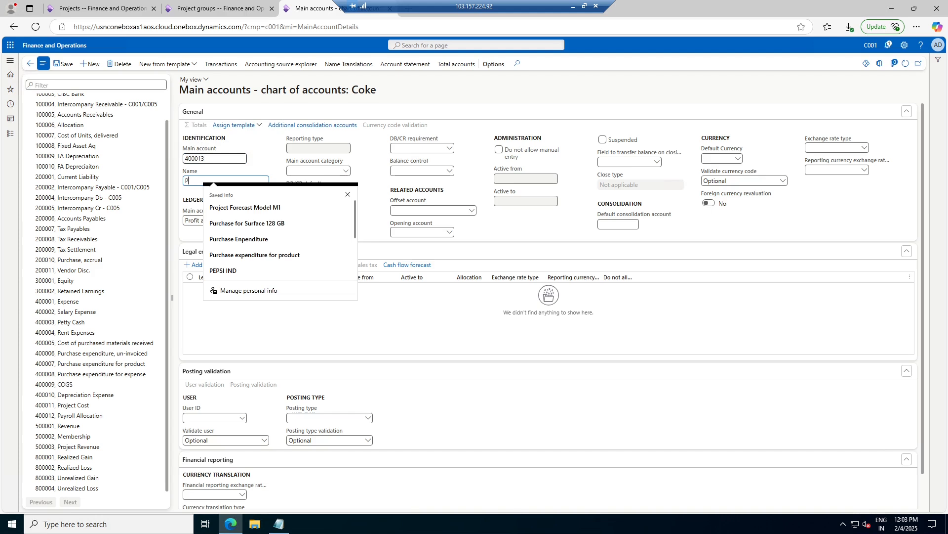
type("roject ")
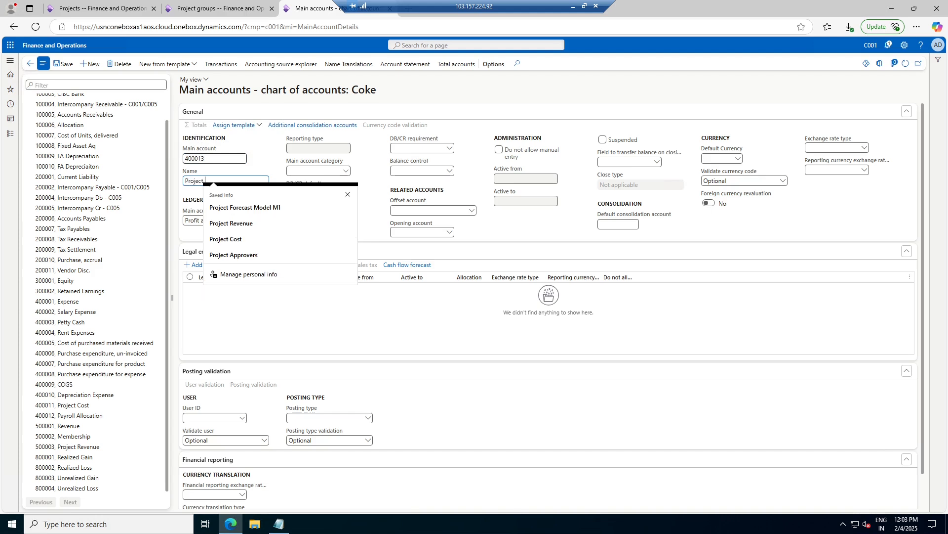
type("Cost for Fiex")
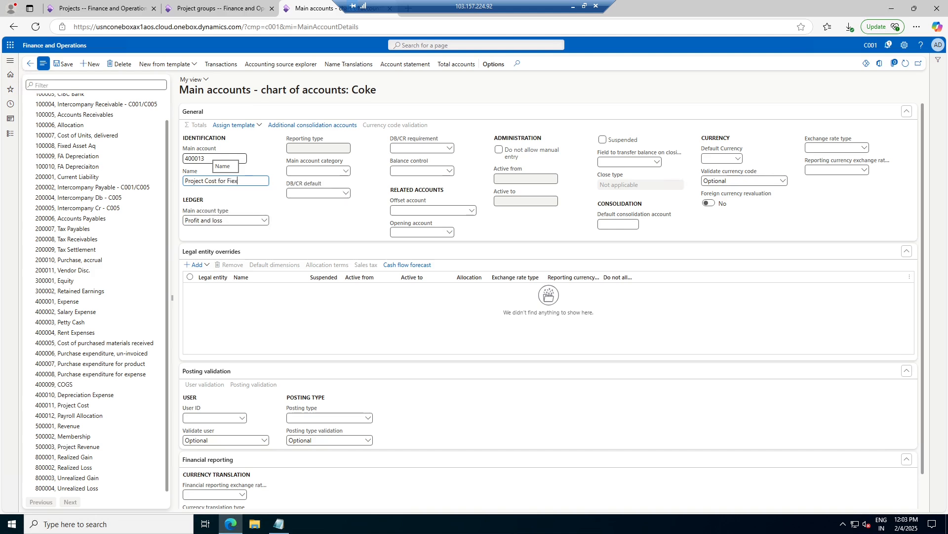
key("BackSpace")
key("BackSpace")
key("BackSpace")
type("xed Price")
- Set main account 400013 to type Expense with main account category EXP and save it
left_click(265, 220)
left_click(217, 260)
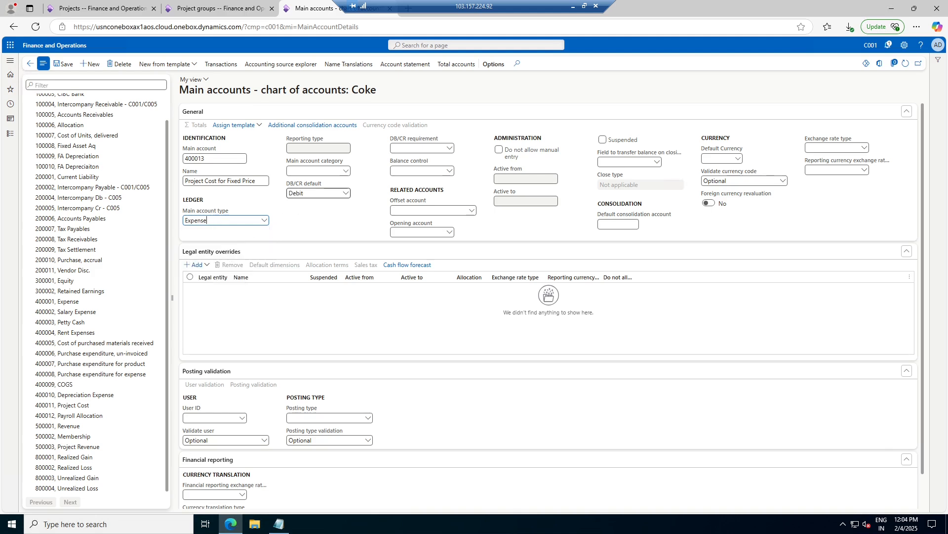
type("EXP")
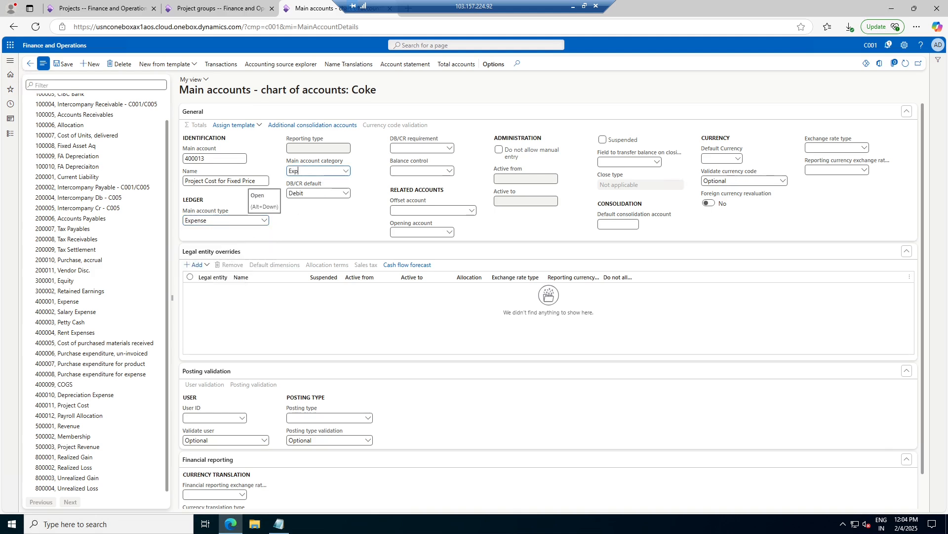
key("Tab")
left_click(64, 68)
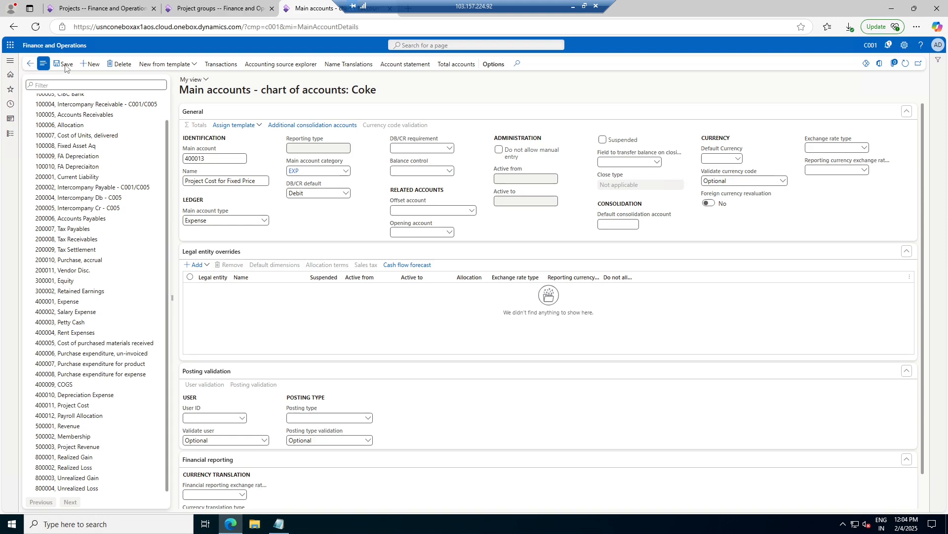
- Set the Cost account of project group FP1 to 400013 and check the project's transfer errors for the next missing account type
left_click(218, 8)
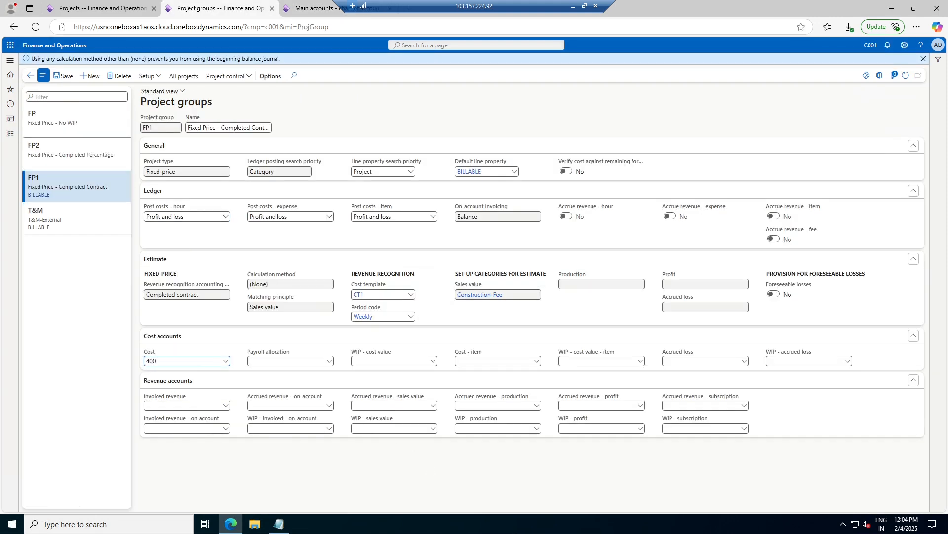
key("Tab")
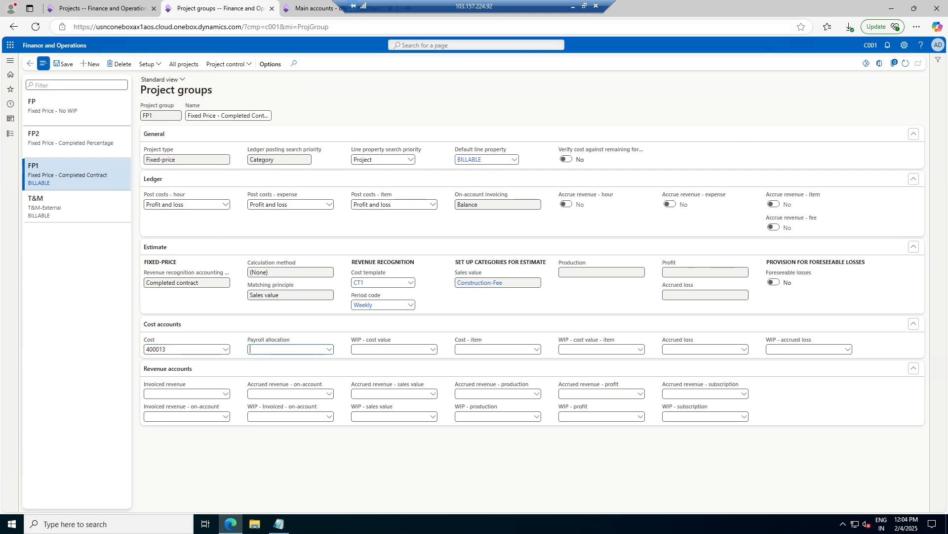
left_click(103, 9)
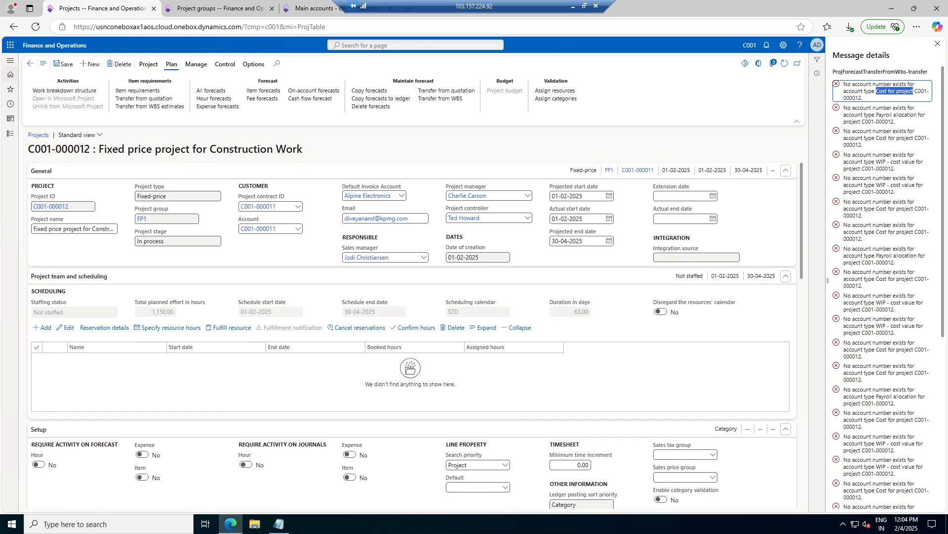
left_click_drag(877, 115, 916, 115)
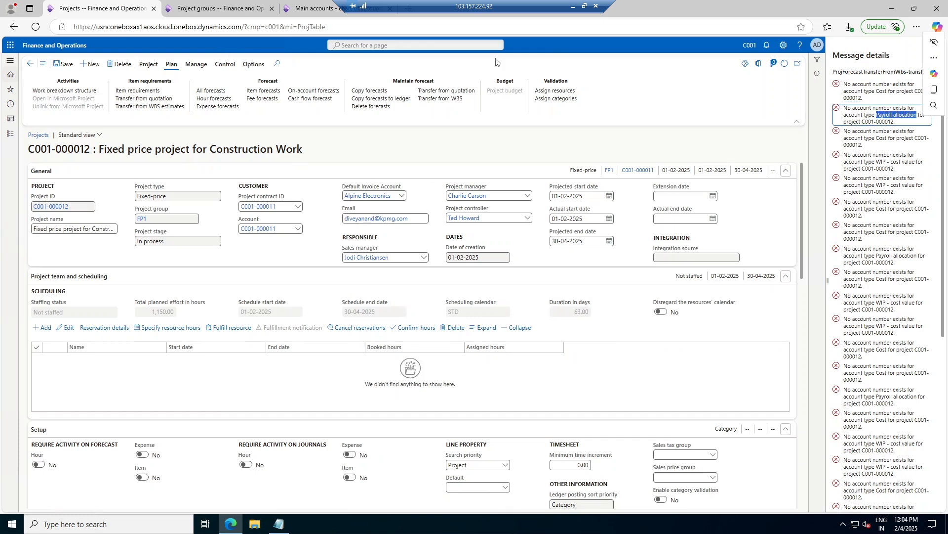
left_click(208, 4)
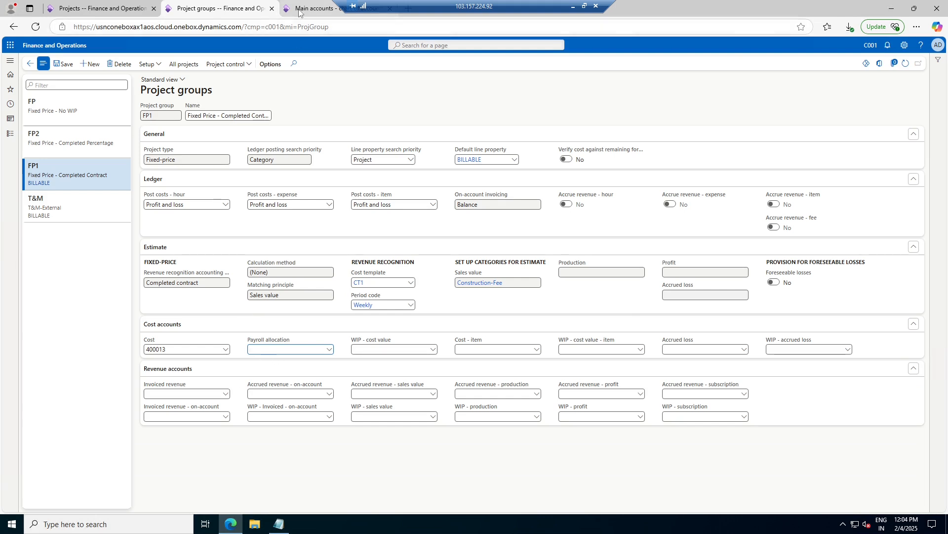
- Create a main account numbered 400014 with the name "Payroll Allocation for Project"
left_click(314, 9)
left_click(90, 64)
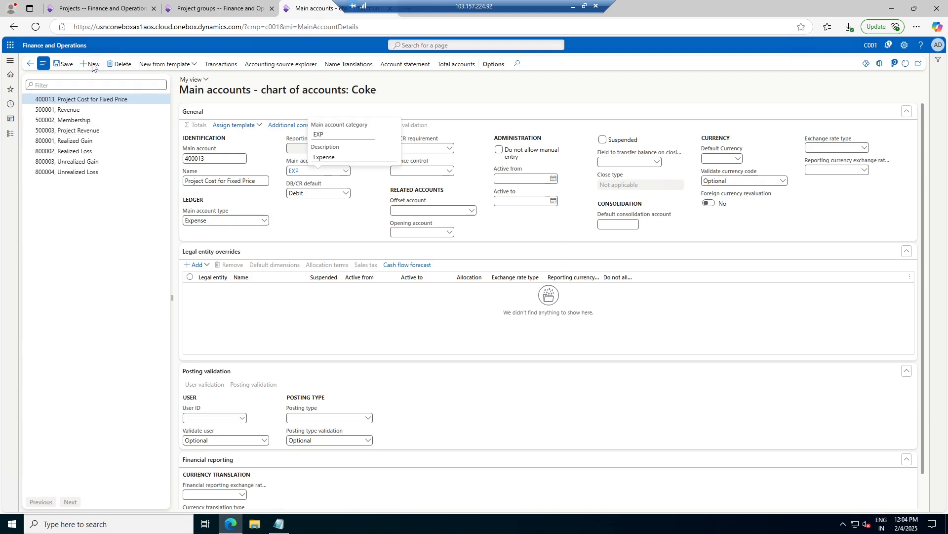
type("4")
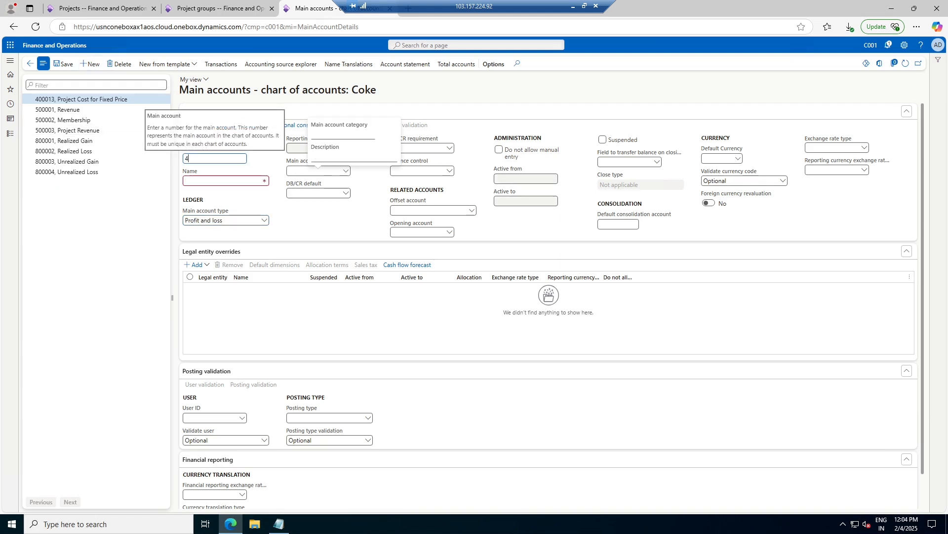
type("0014")
key("Tab")
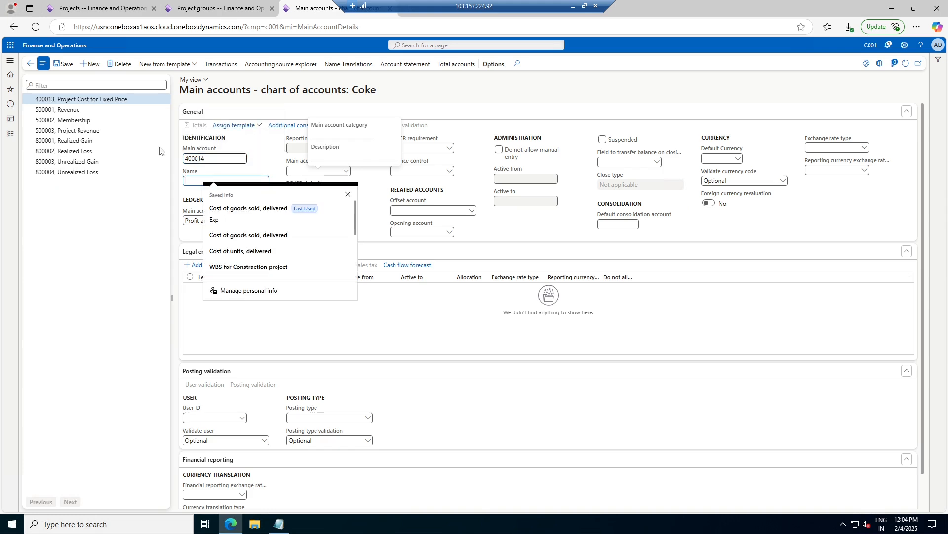
type("Payroll Allocation")
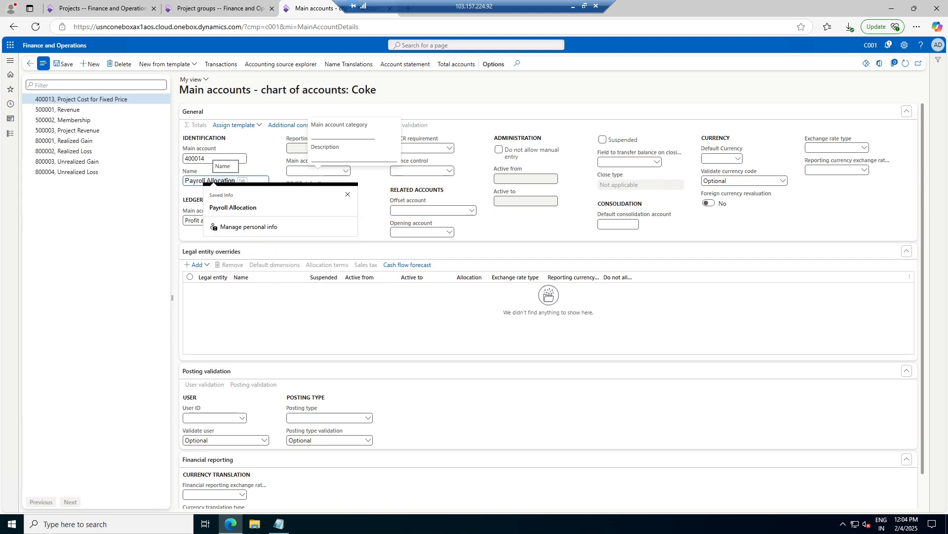
type(" for Project")
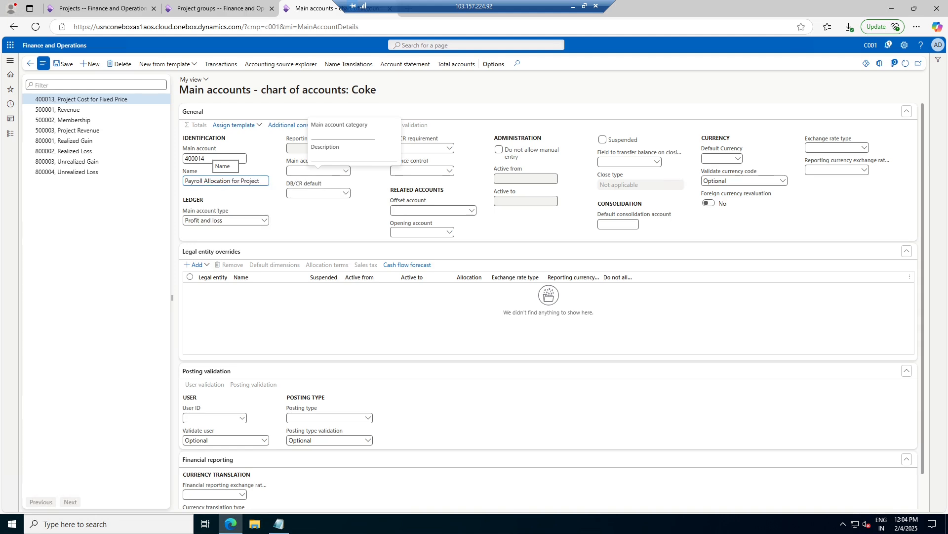
key("Tab")
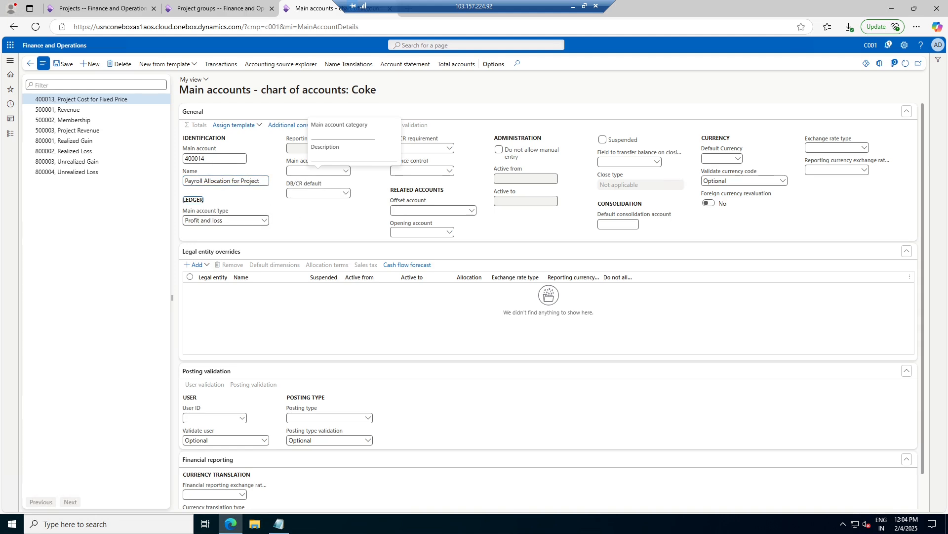
- Give main account 400014 the Expense type and the EXP main account category, and save it
left_click(264, 220)
left_click(230, 262)
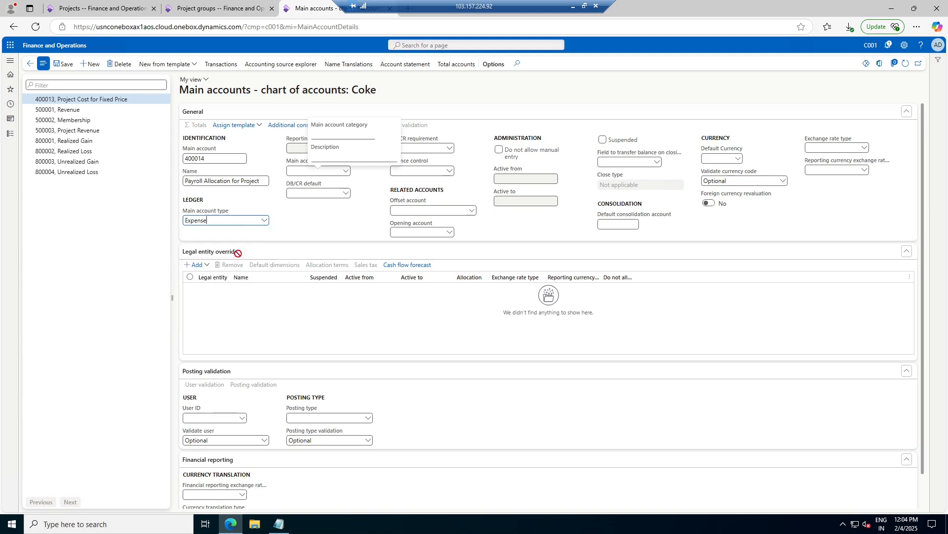
left_click(346, 172)
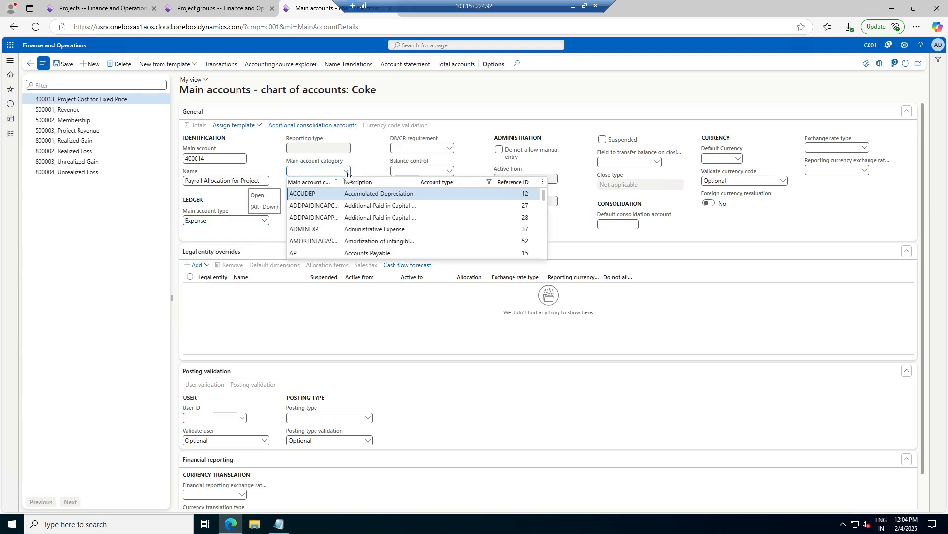
type("exp")
key("Tab")
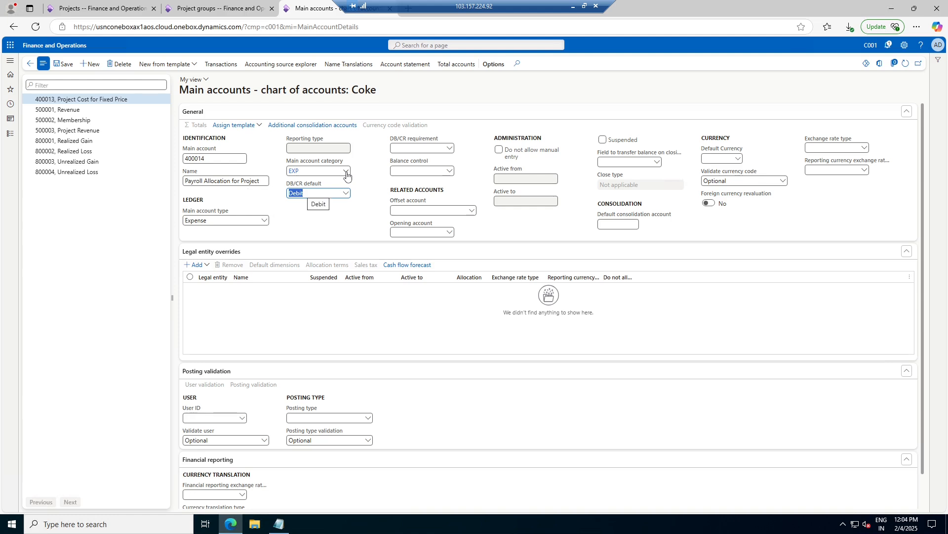
left_click(66, 64)
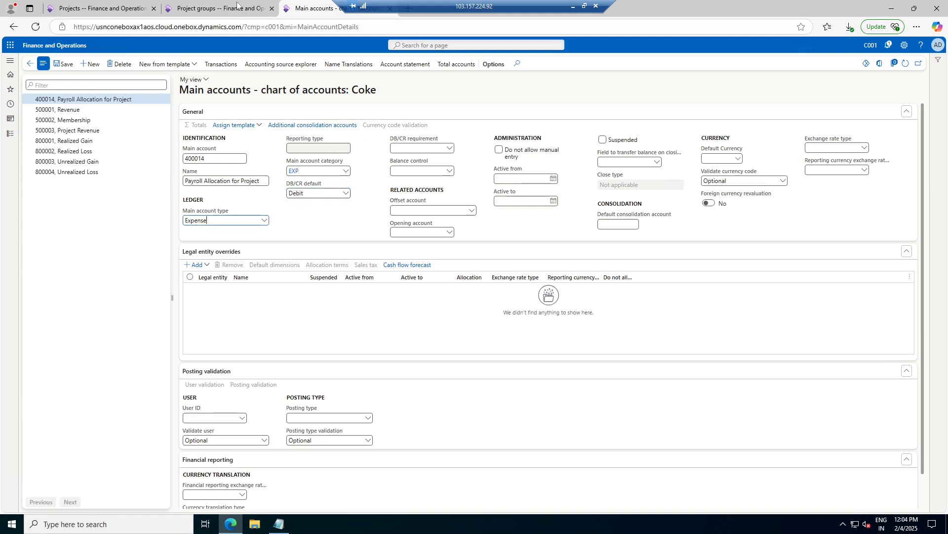
- Set the Payroll allocation account of project group FP1 to 400014 and review the remaining account errors on the project
left_click(214, 7)
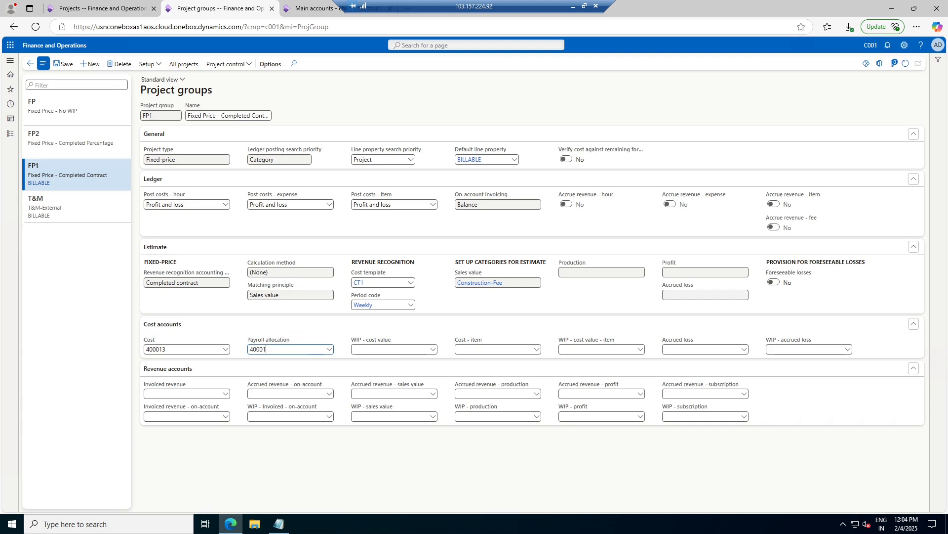
left_click(315, 8)
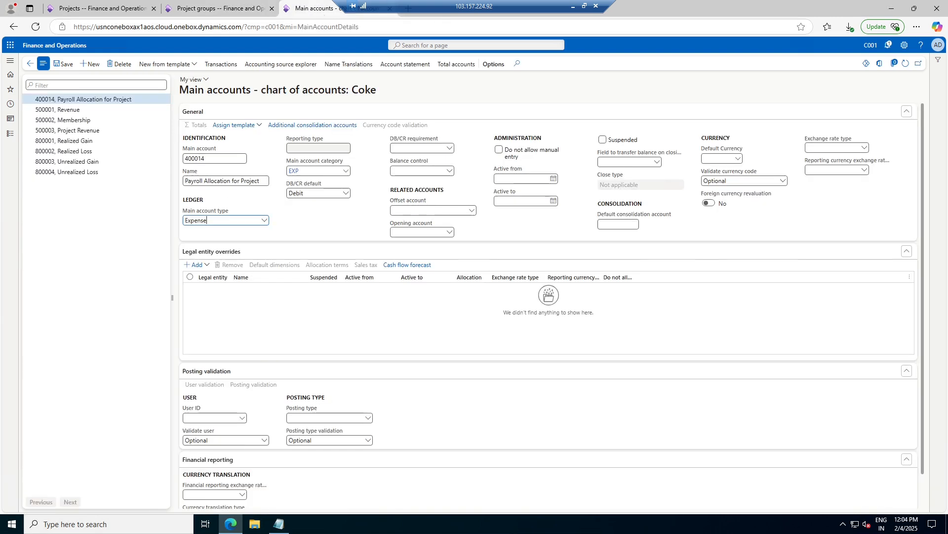
left_click(96, 5)
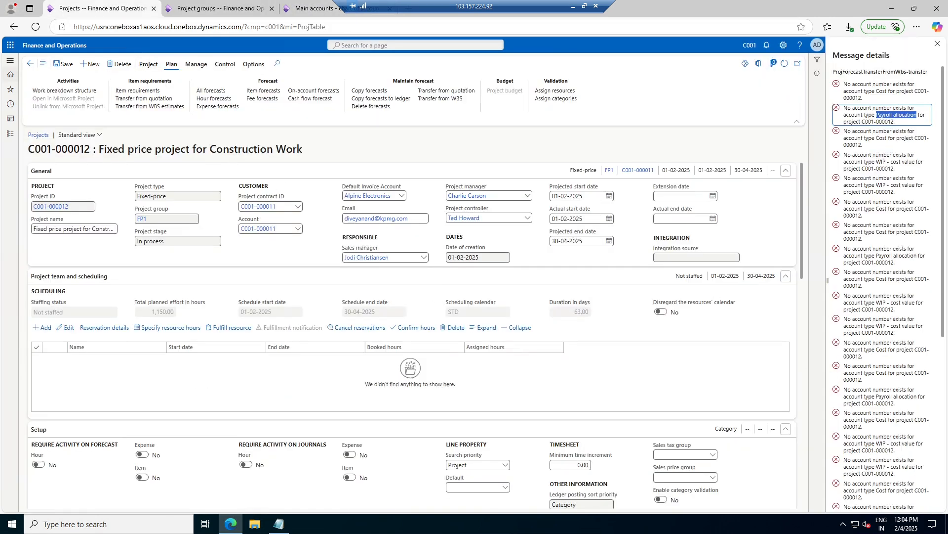
left_click_drag(877, 162, 911, 162)
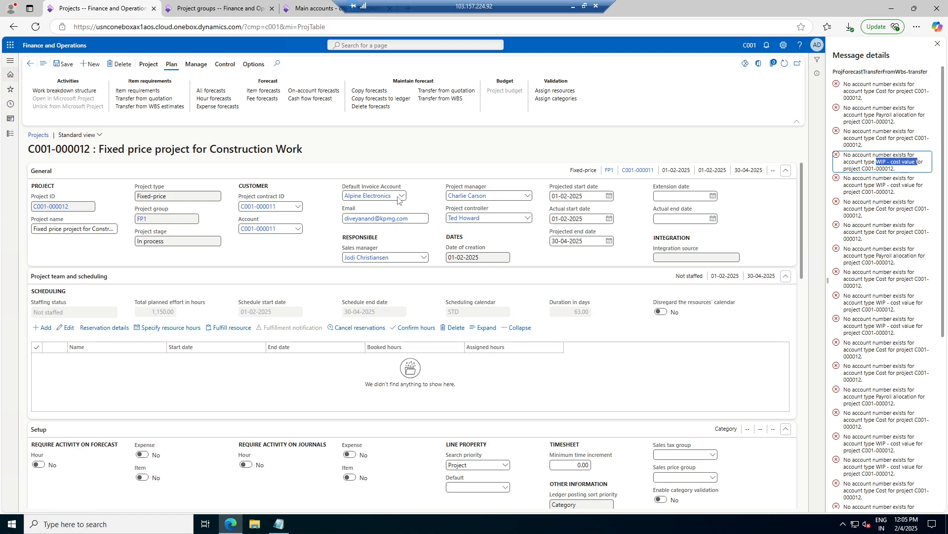
left_click(179, 10)
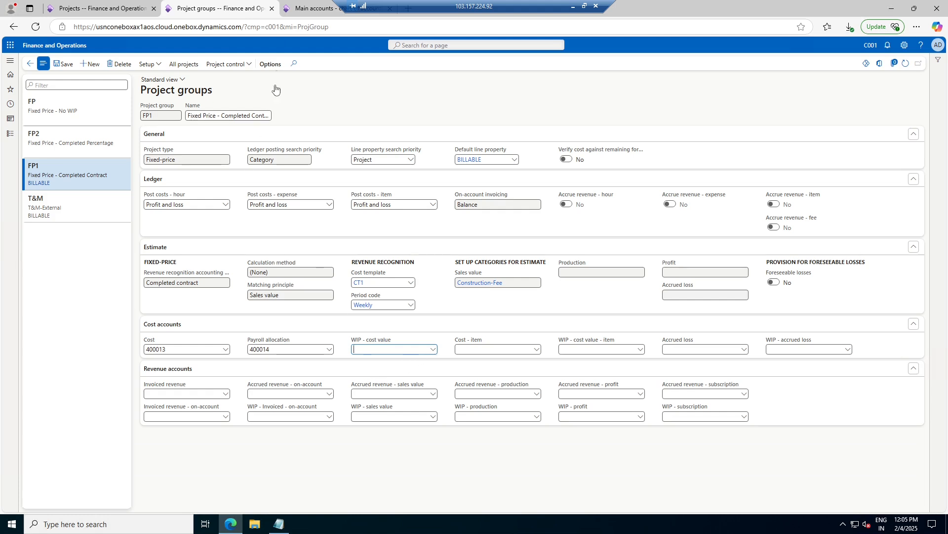
- Start another new main account with the number 400015
left_click(314, 9)
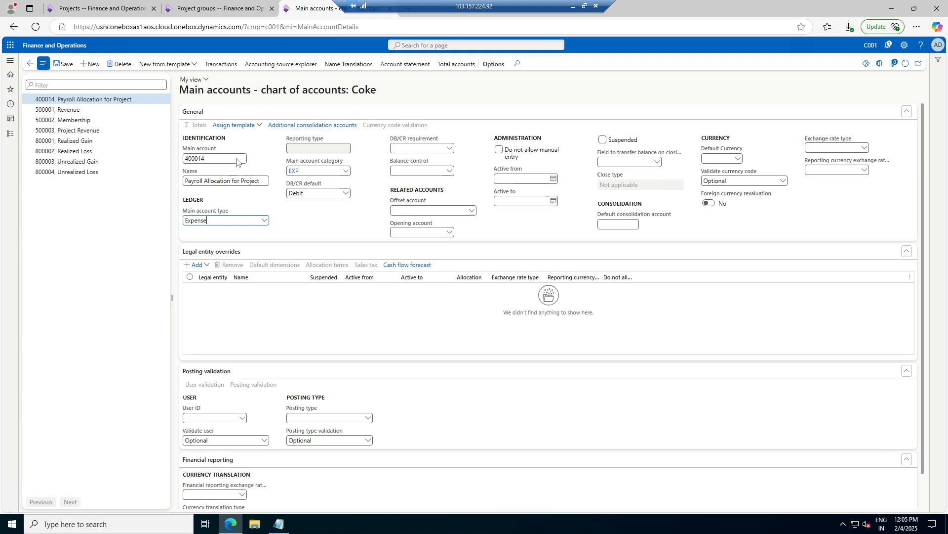
left_click(92, 64)
type("4000")
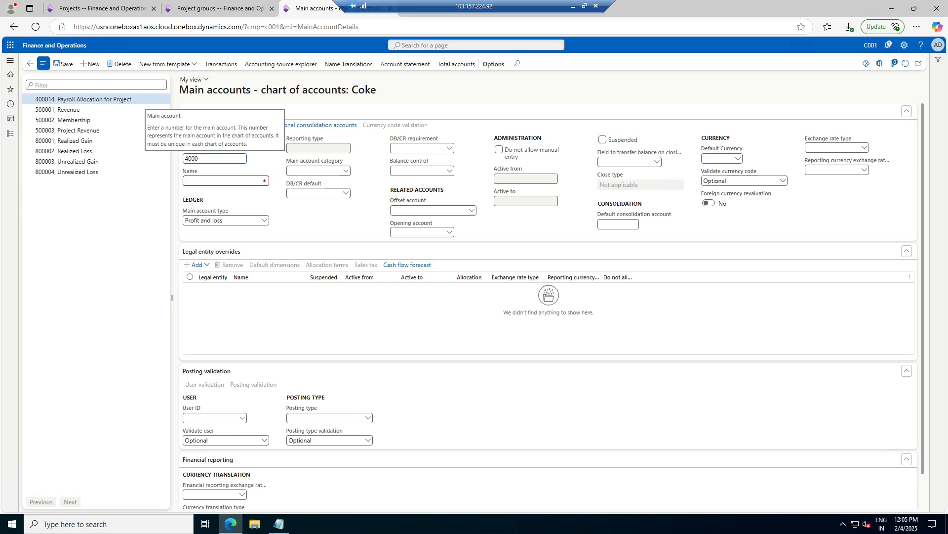
type("15")
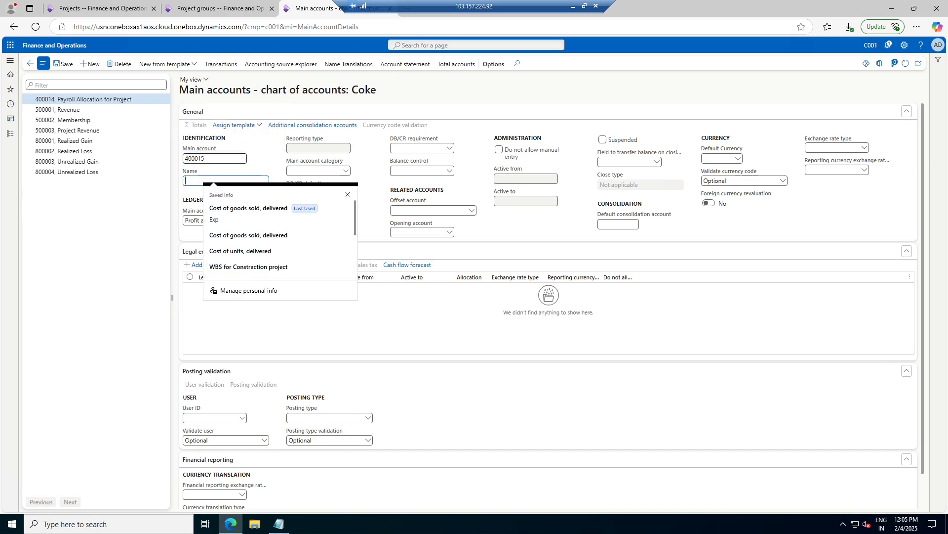
- Name main account 400015 "WIP - cost value Fixed Price", taking the field label from project group FP1
left_click(220, 8)
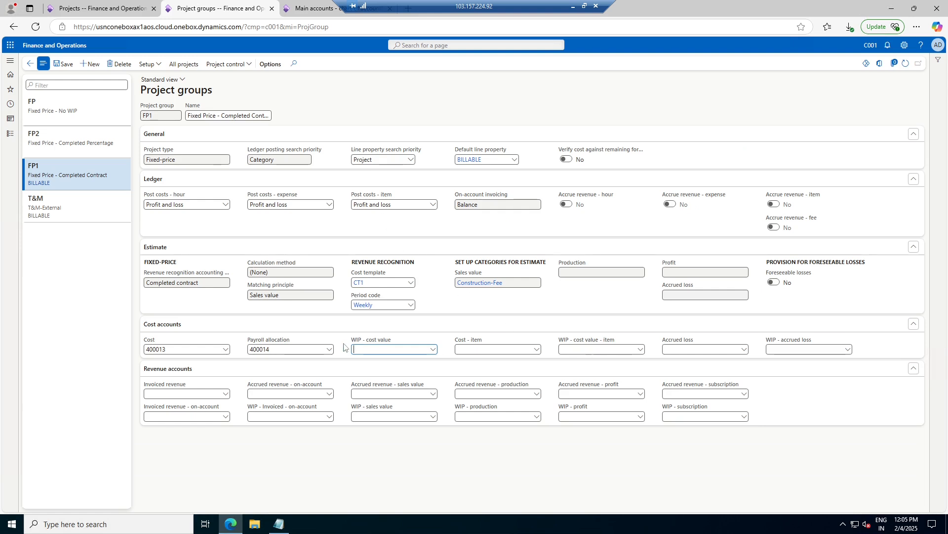
left_click_drag(353, 341, 392, 340)
key("ctrl+c")
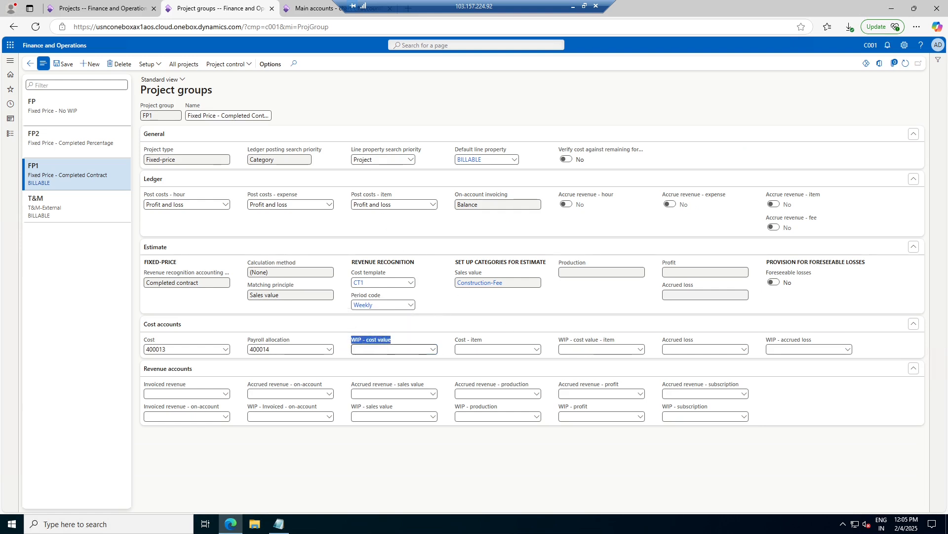
left_click(316, 8)
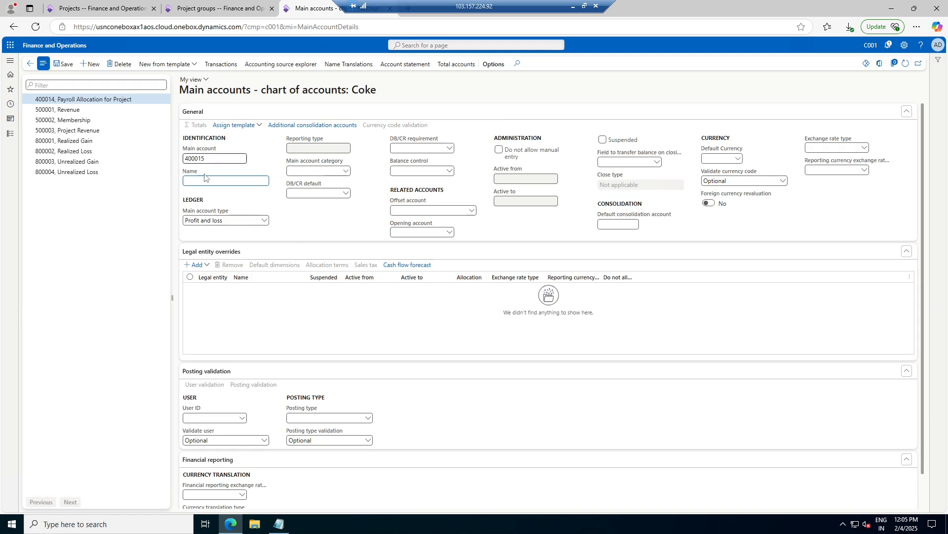
key("ctrl+v")
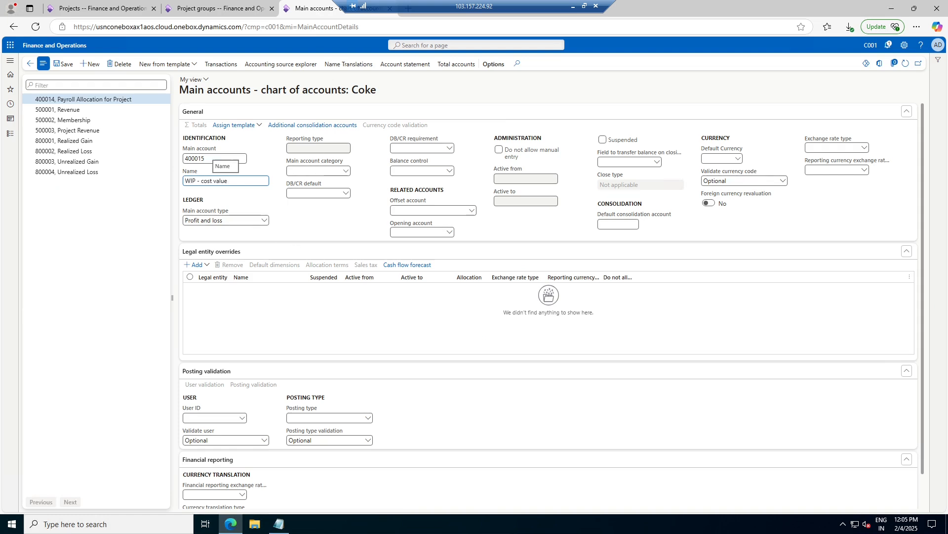
type("Fixed Price")
key("Tab")
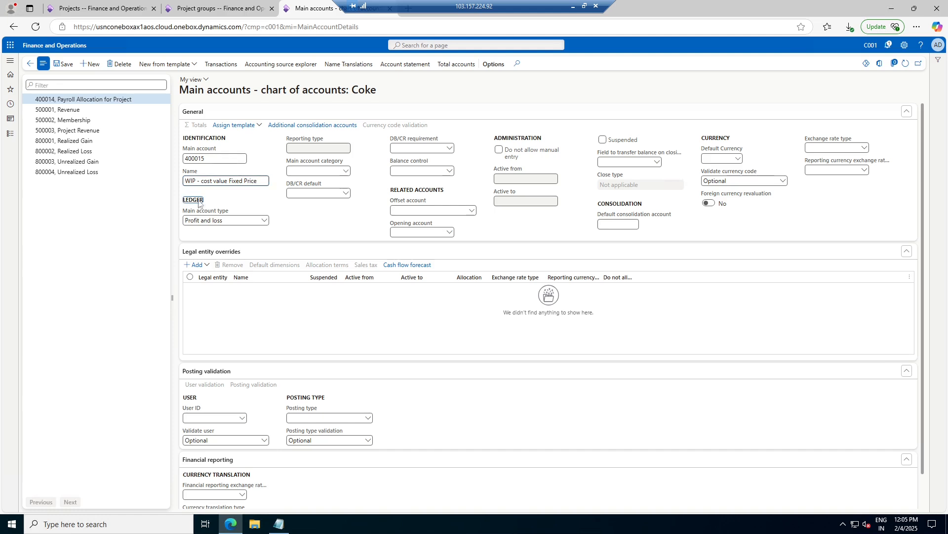
- Give main account 400015 the Expense type and the Exp main account category, and save it
left_click(263, 220)
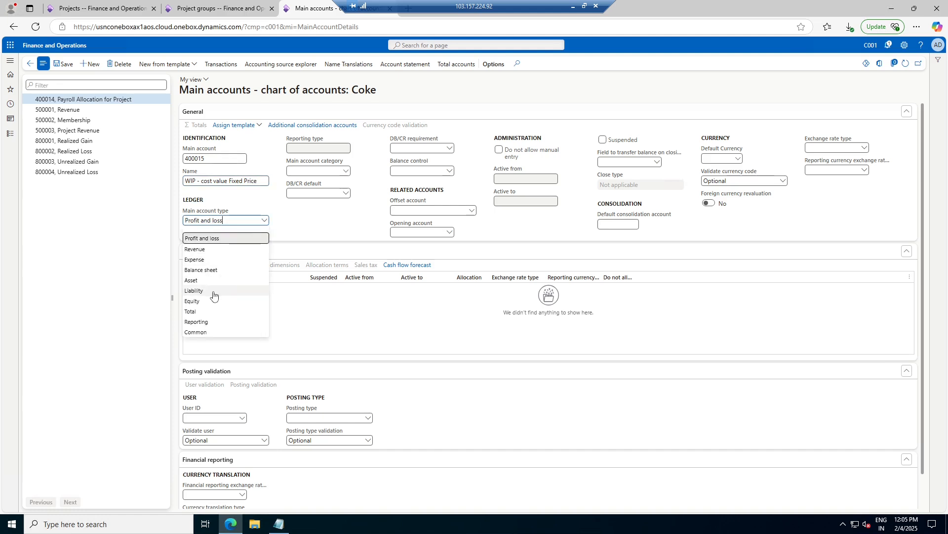
left_click(208, 260)
key("Tab")
type("Exp")
key("Tab")
left_click(63, 64)
- Set the WIP - cost value account of project group FP1 to 400015
left_click(212, 6)
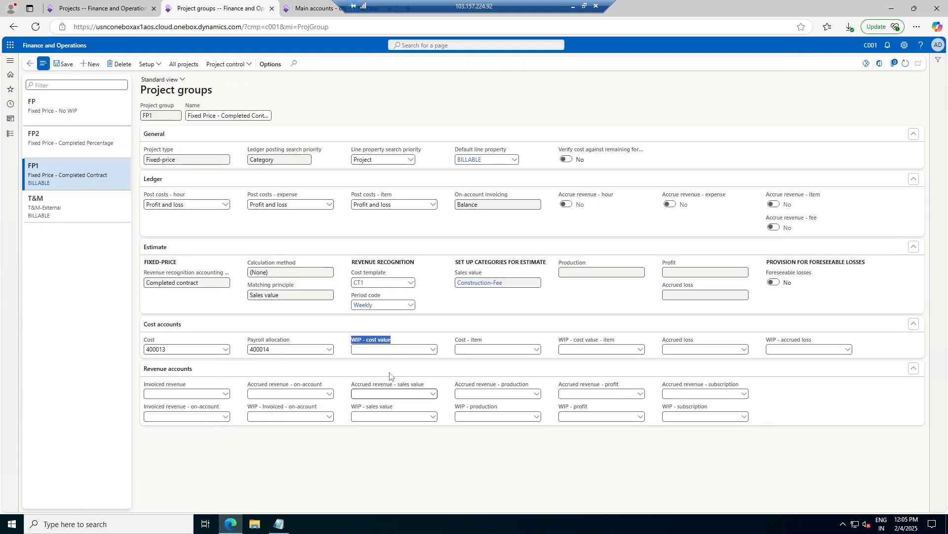
type("400015")
key("Tab")
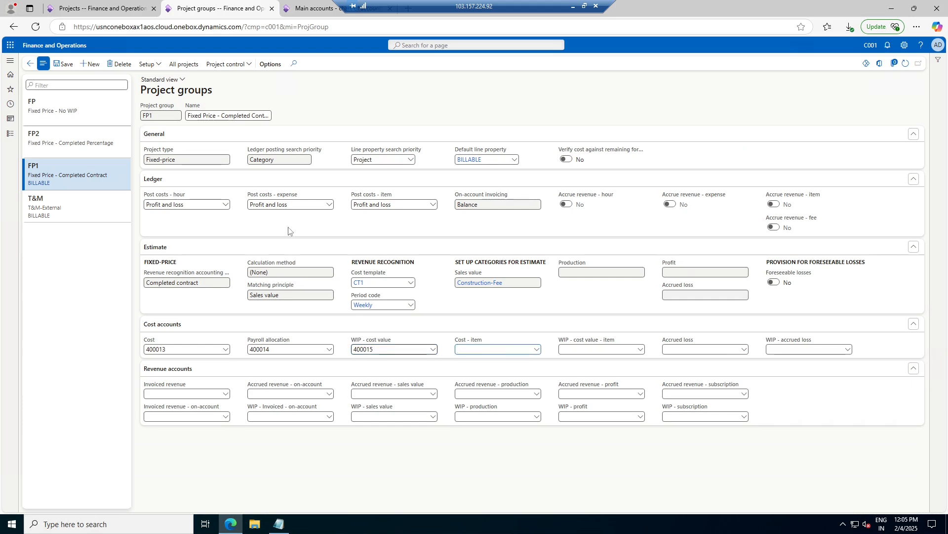
- Review and dismiss the project's account errors, and try to transfer all its WBS estimate lines to forecast model M1
left_click(106, 9)
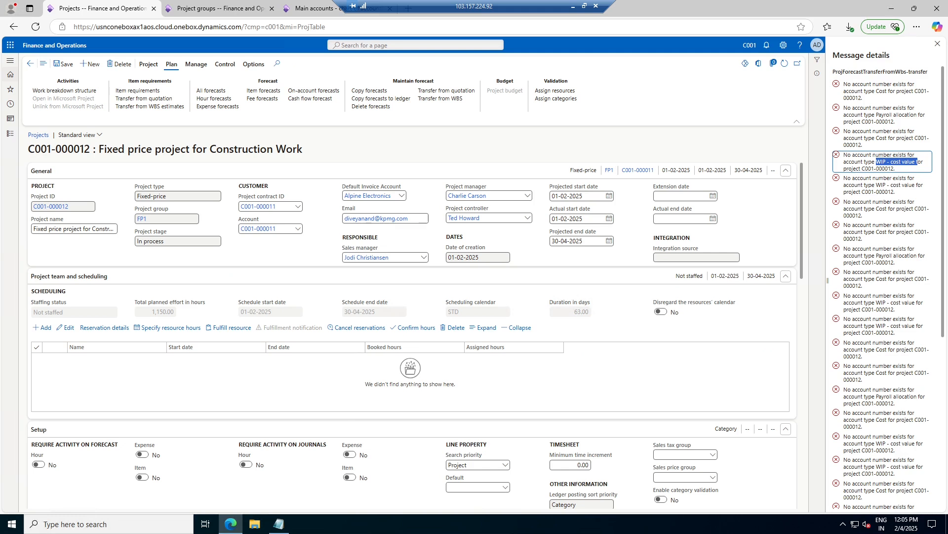
scroll(885, 247, "down", 10)
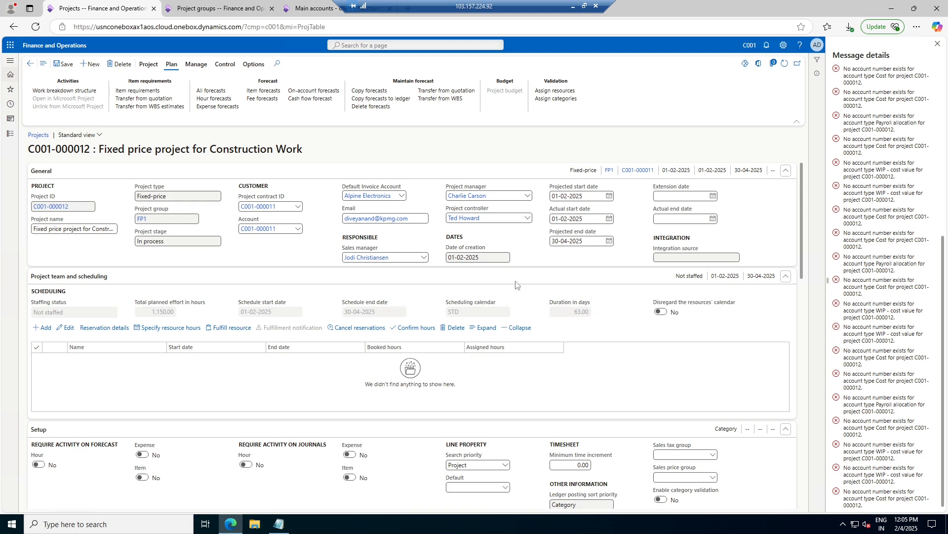
left_click(938, 44)
left_click(440, 99)
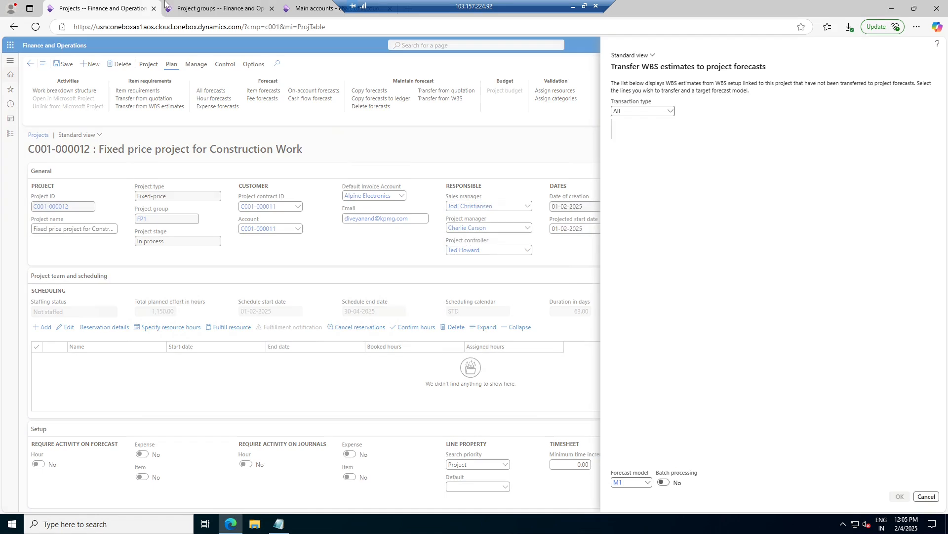
key("ctrl+Tab")
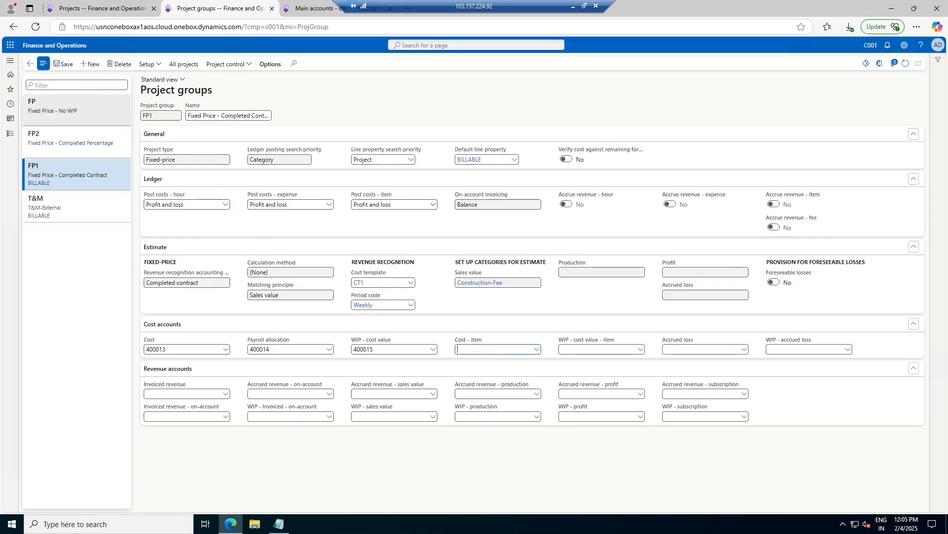
left_click(91, 10)
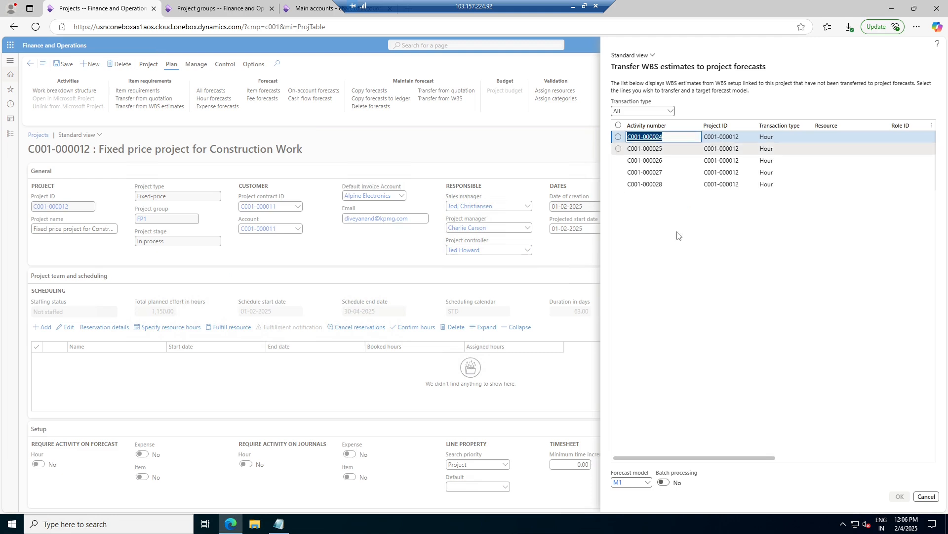
left_click(619, 127)
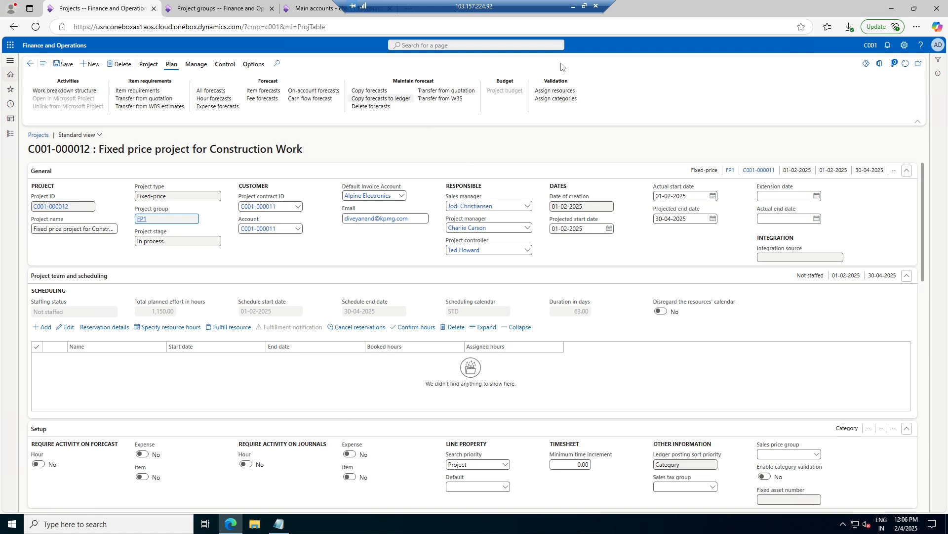
- Clear the old notification and transfer all WBS estimate lines of the project to forecast model M1
left_click(887, 46)
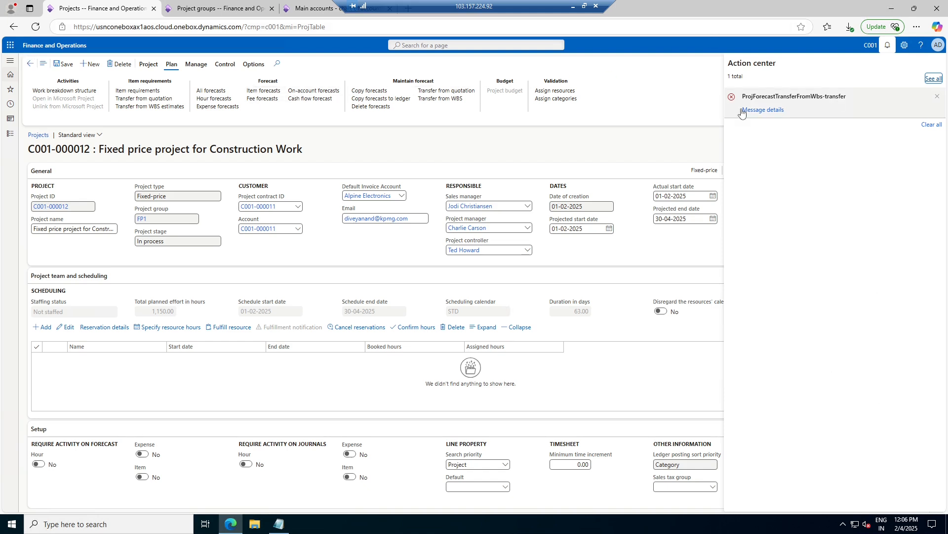
left_click(932, 125)
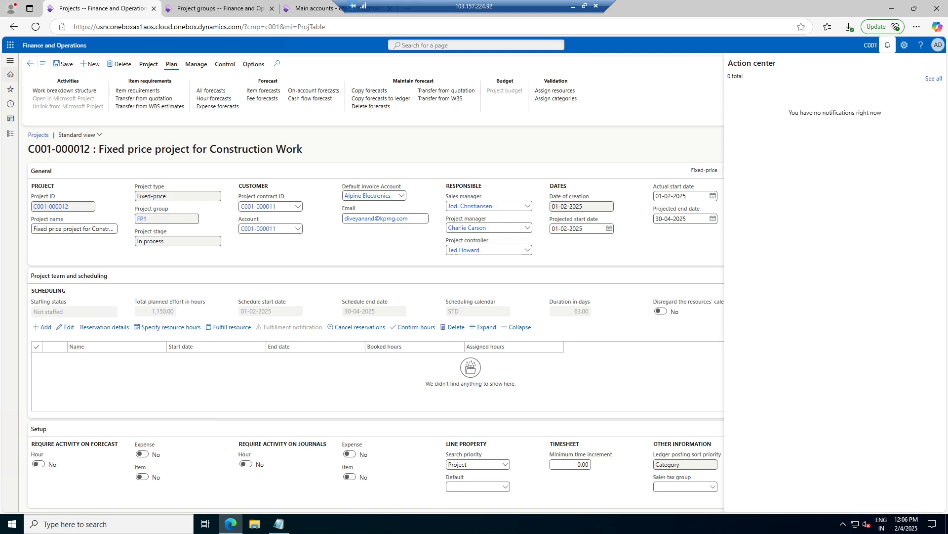
left_click(619, 79)
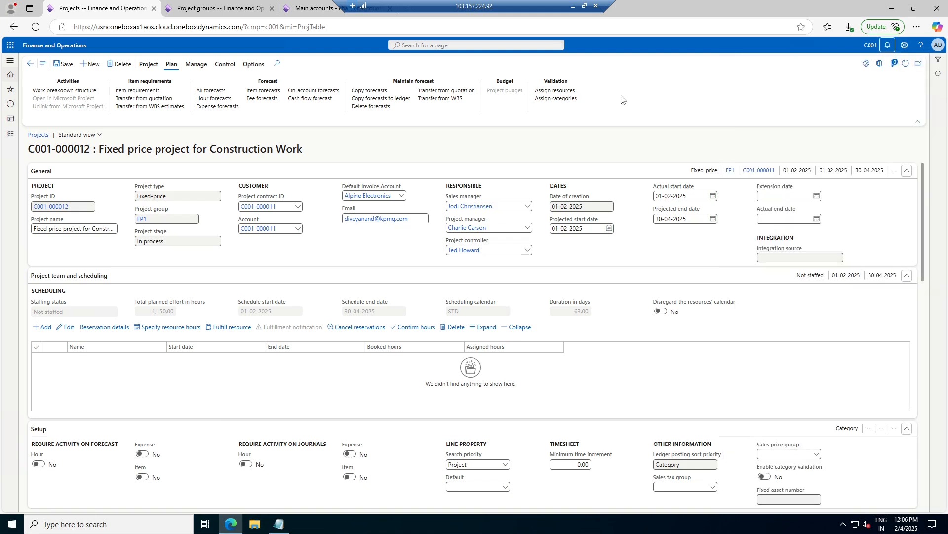
left_click(433, 100)
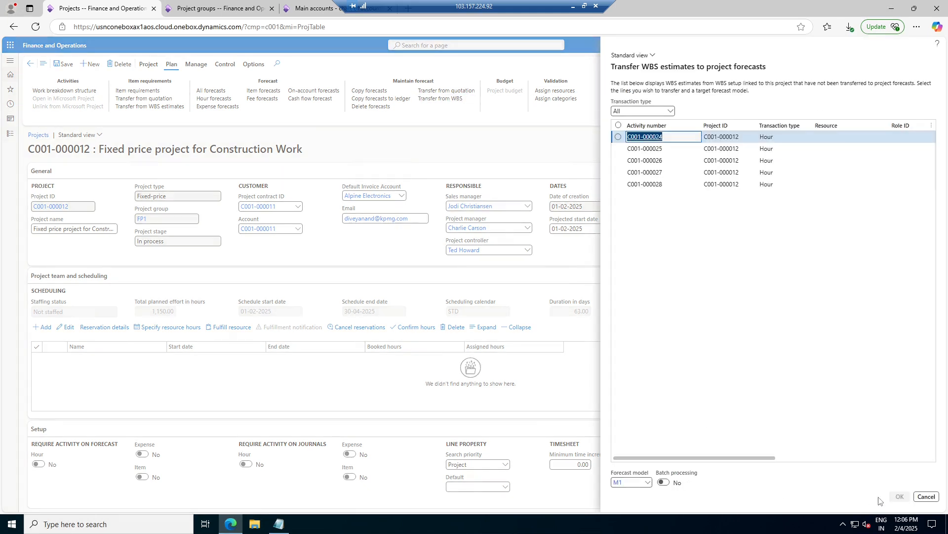
left_click(619, 125)
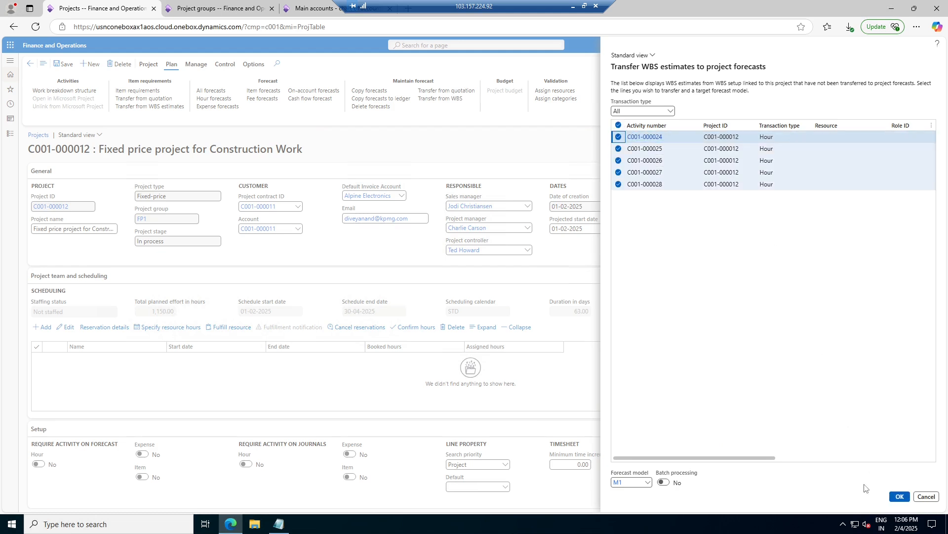
left_click(899, 497)
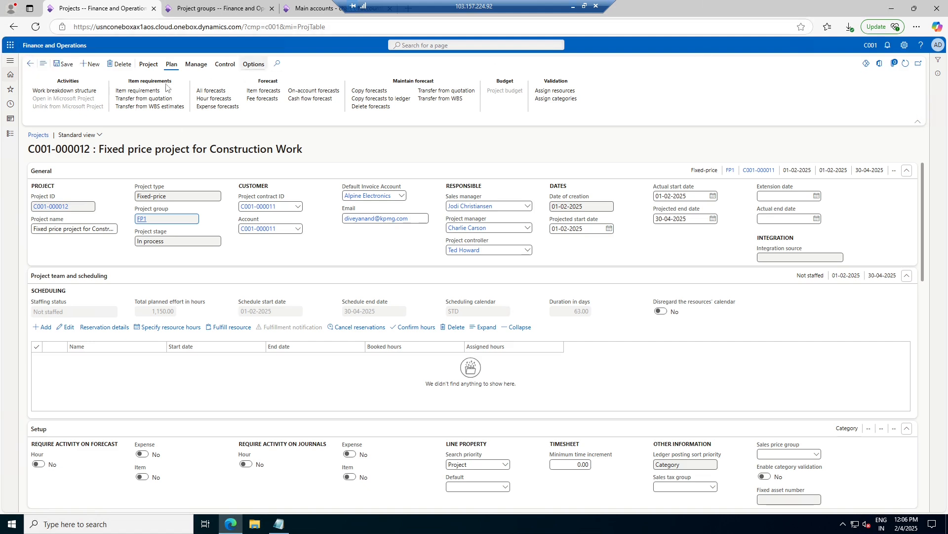
- Open the project's cost control and calculate it with M1 as the original forecast model
left_click(225, 68)
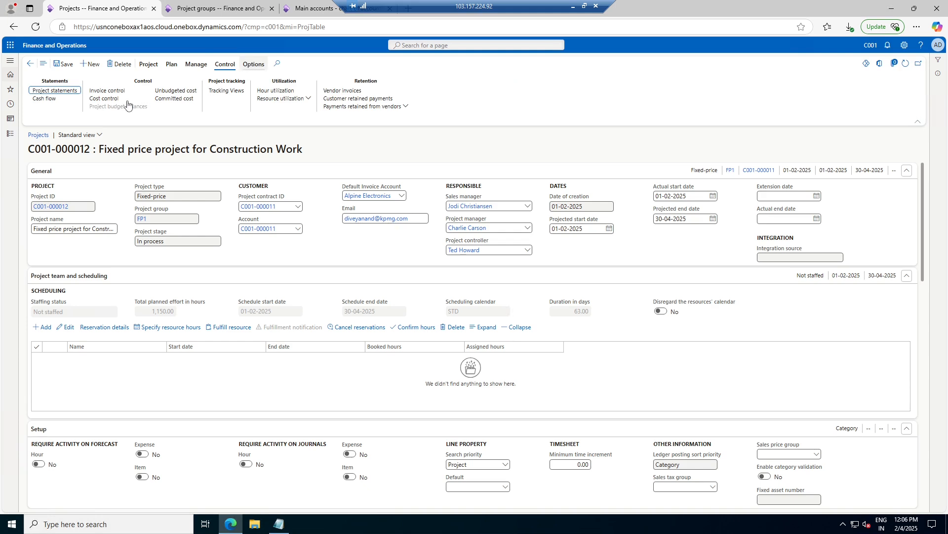
left_click(110, 98)
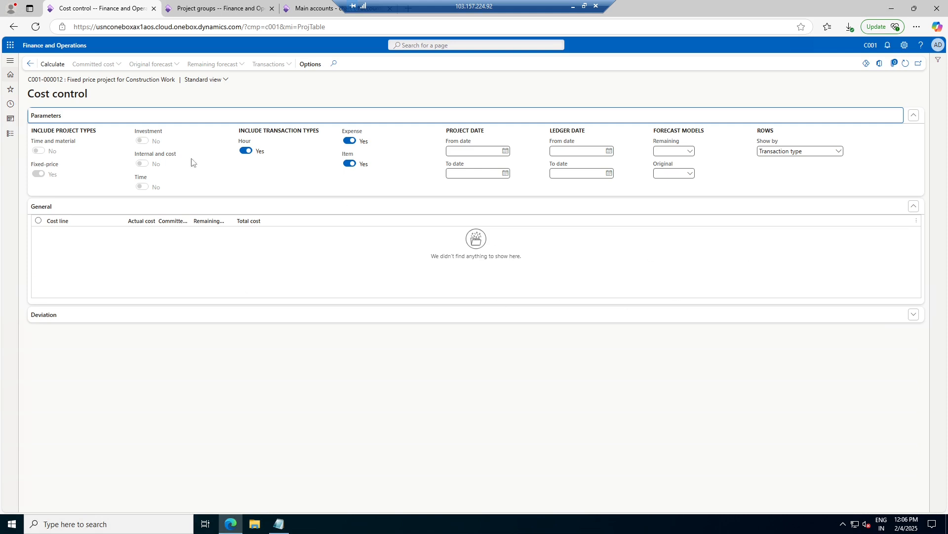
left_click(53, 65)
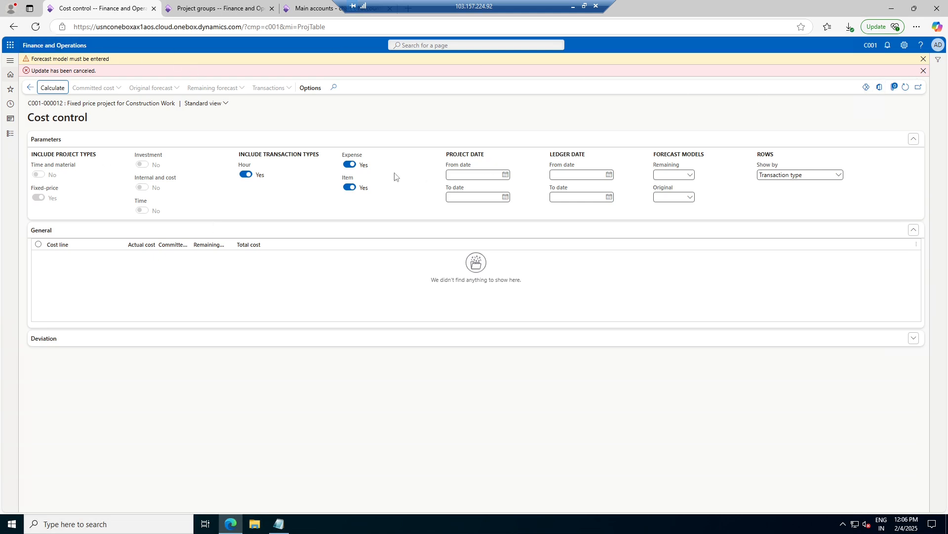
left_click(690, 197)
left_click(703, 220)
left_click(923, 59)
left_click(924, 59)
left_click(53, 64)
- Recalculate the cost control with M1 as the remaining forecast model, and return to the project
left_click(690, 176)
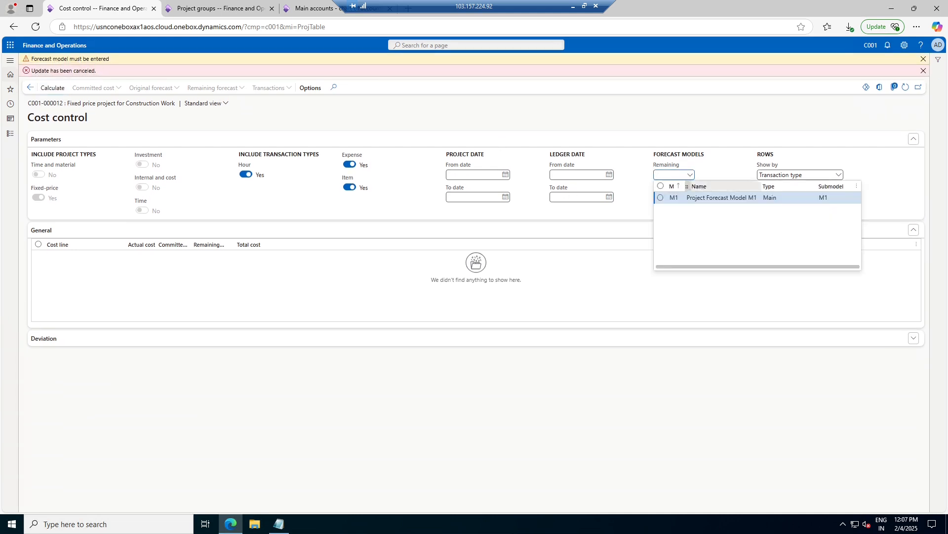
left_click(662, 199)
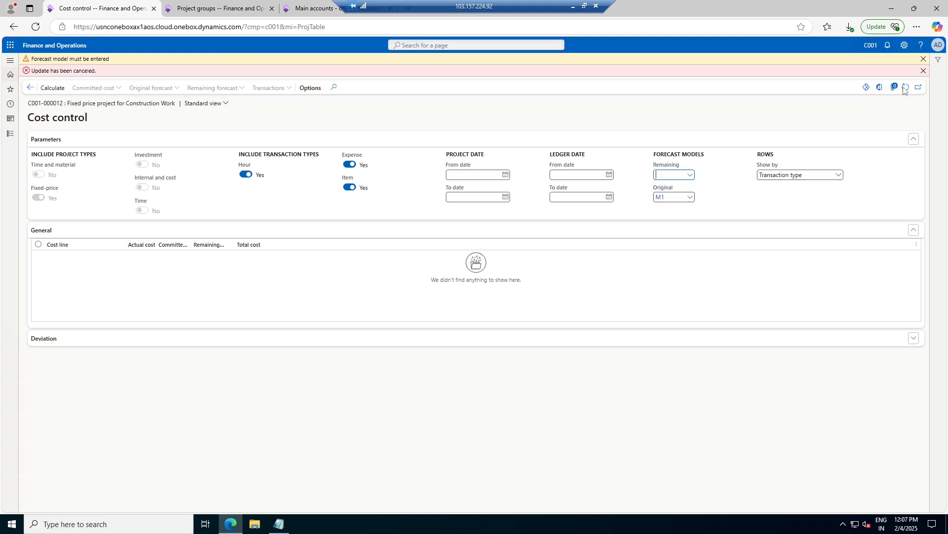
left_click(690, 175)
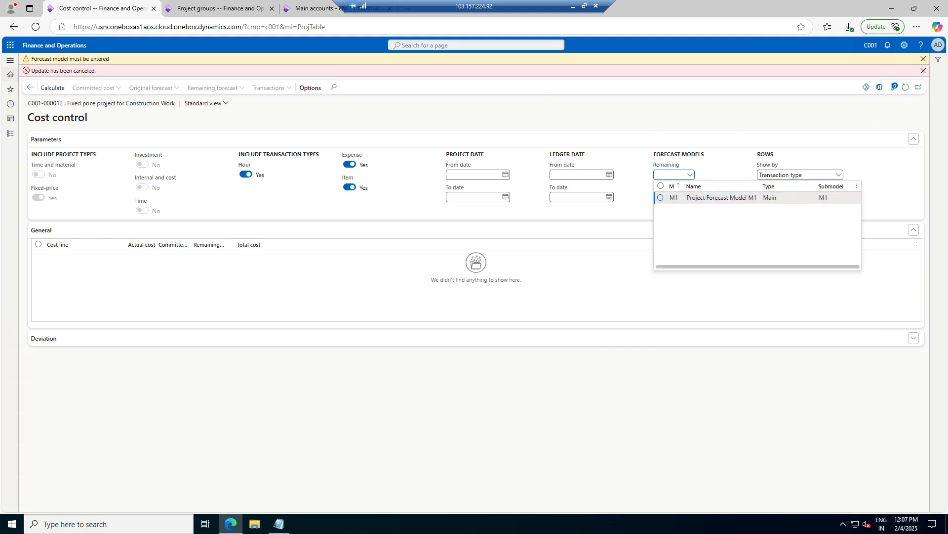
left_click(673, 198)
left_click(51, 94)
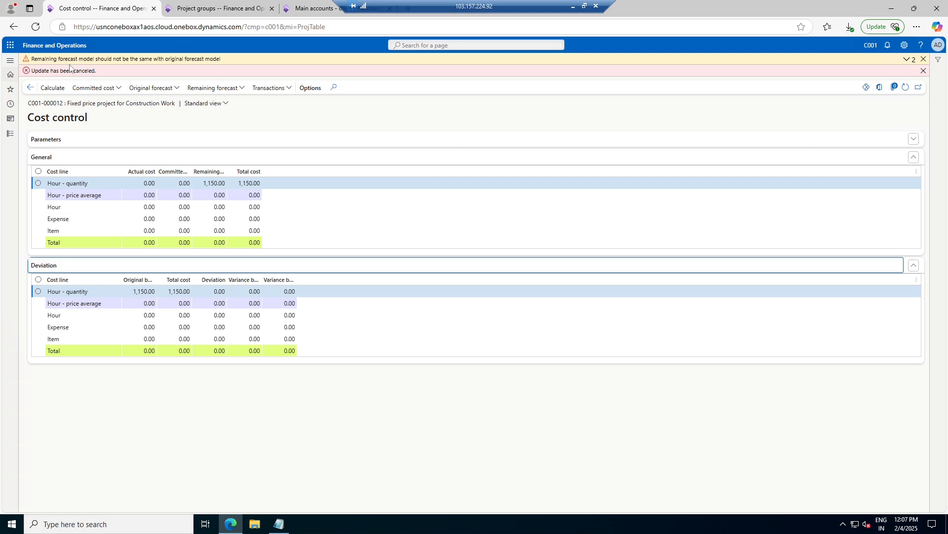
left_click(924, 58)
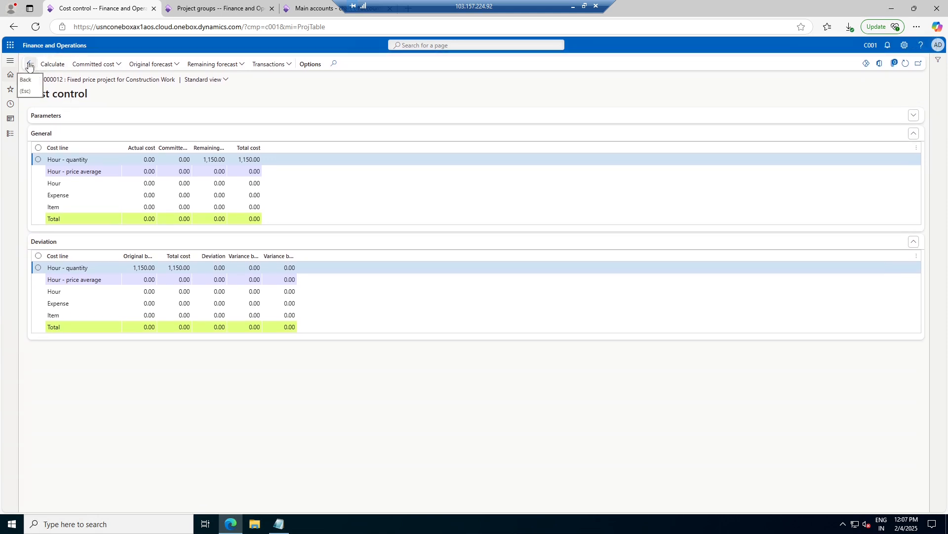
left_click(29, 64)
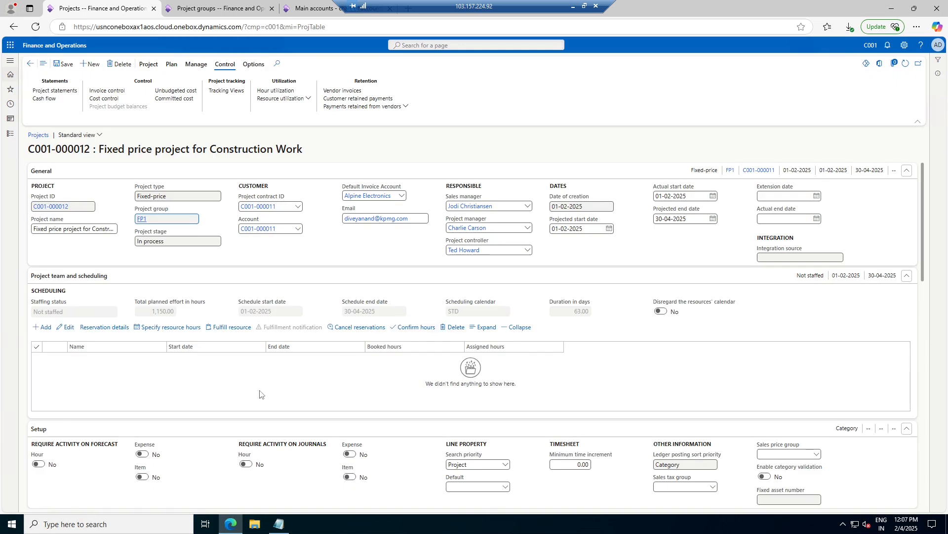
- Create a new hour journal for the project with the journal name HOUR and open its lines
left_click(146, 65)
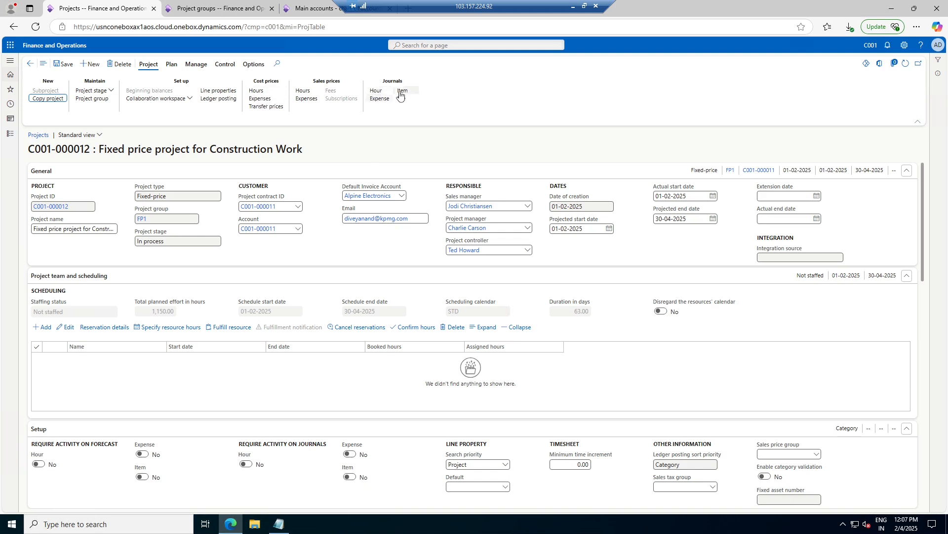
left_click(382, 91)
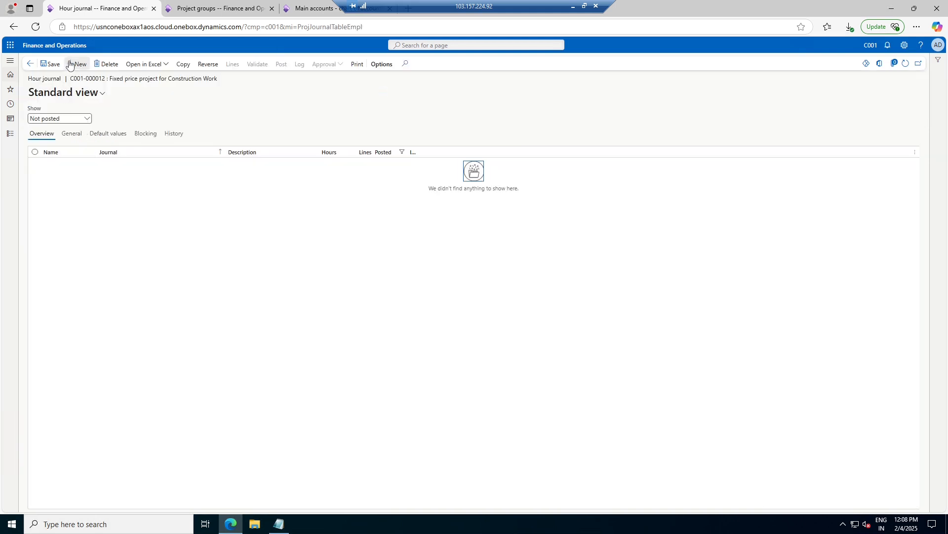
left_click(80, 64)
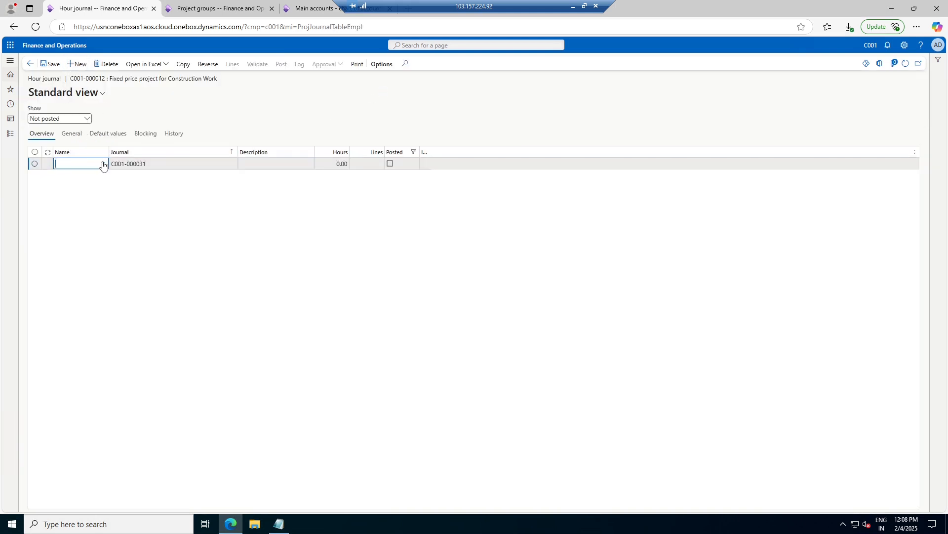
left_click(103, 164)
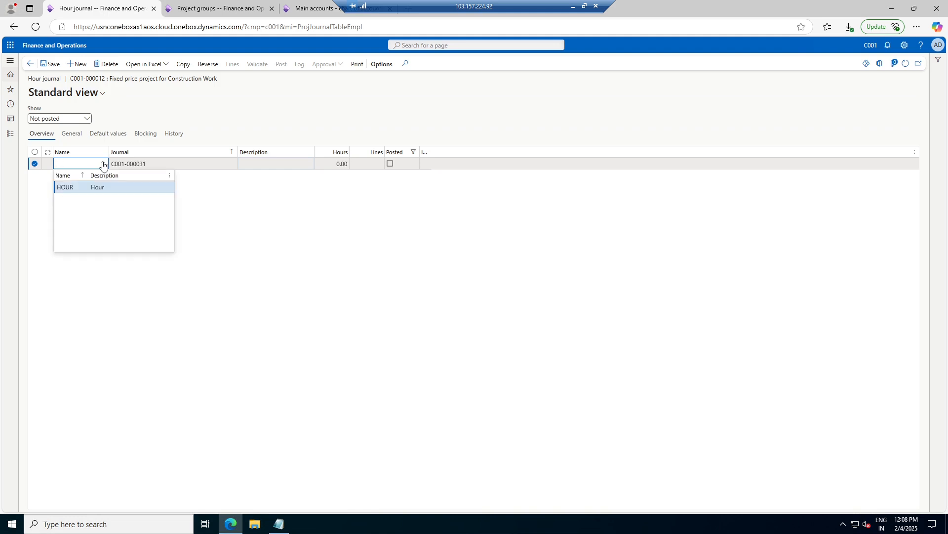
left_click(153, 184)
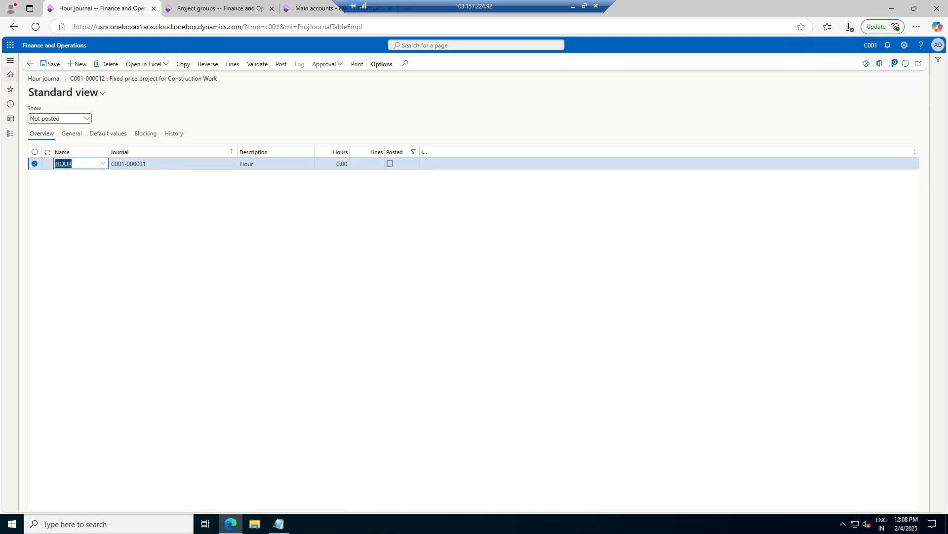
left_click(230, 68)
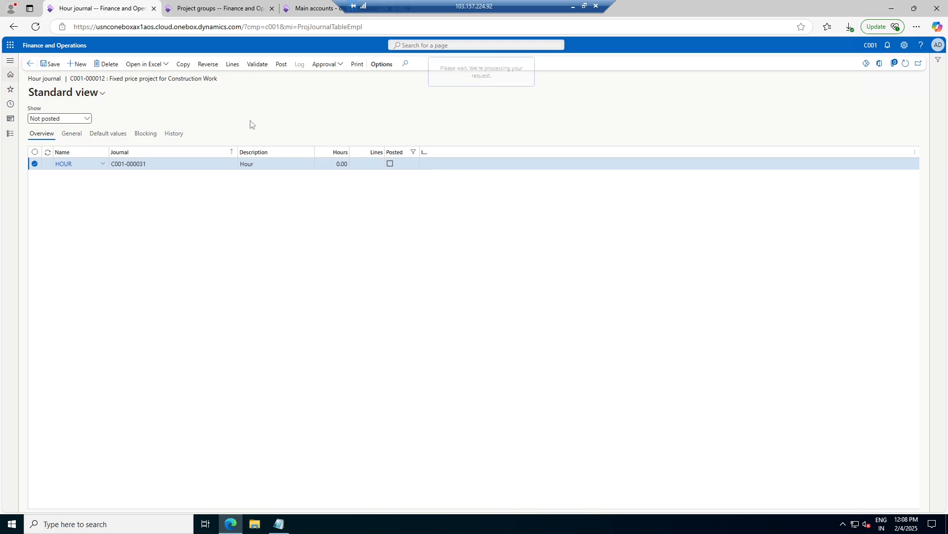
- Add an hour journal line with the category Construction and the activity Land Aquisition
left_click(81, 67)
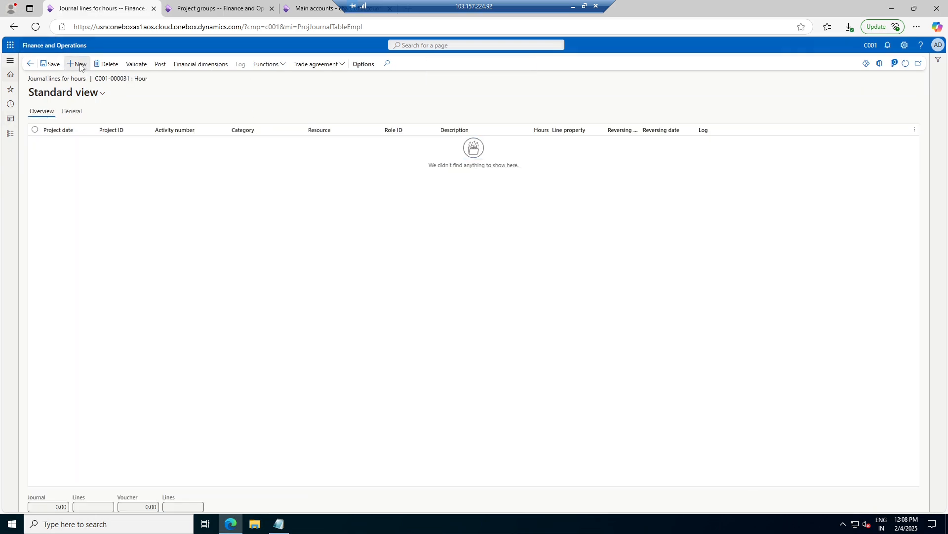
left_click(311, 142)
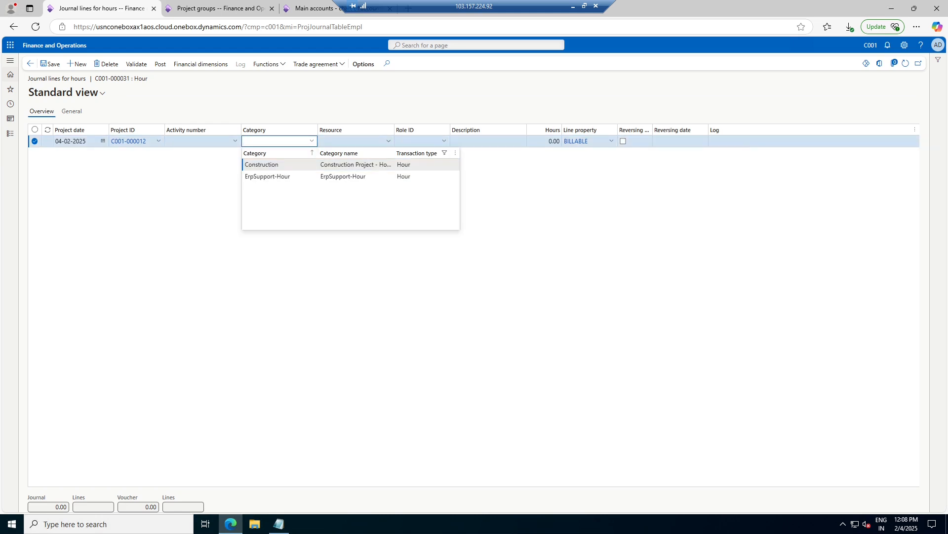
left_click(255, 164)
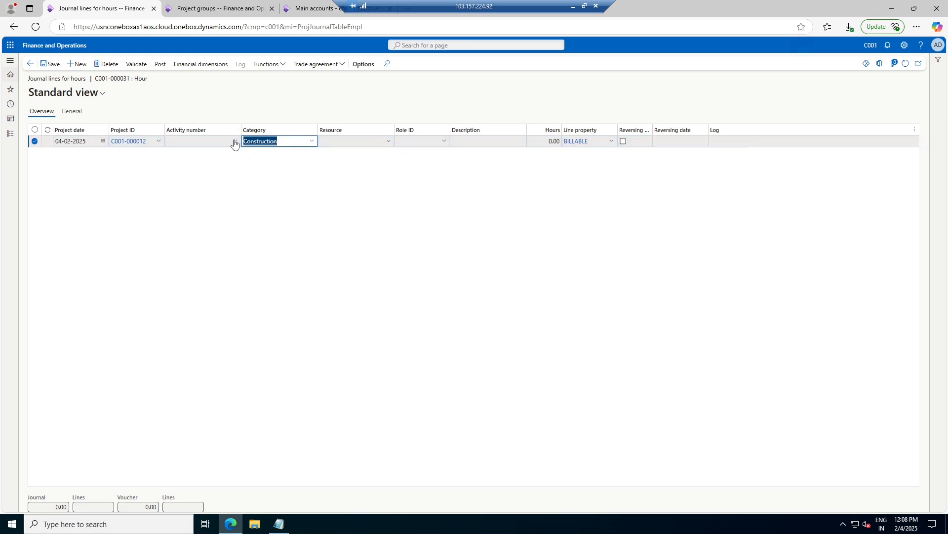
left_click(234, 142)
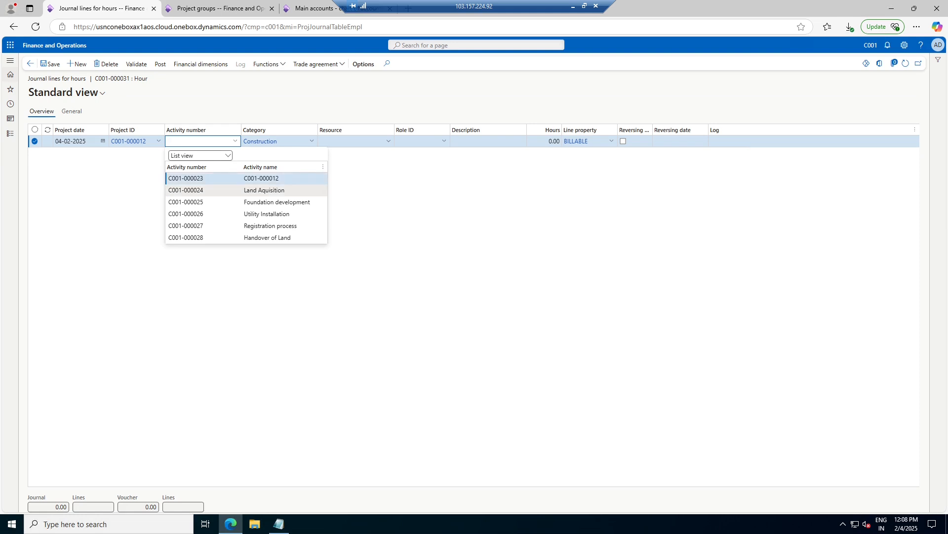
left_click(259, 190)
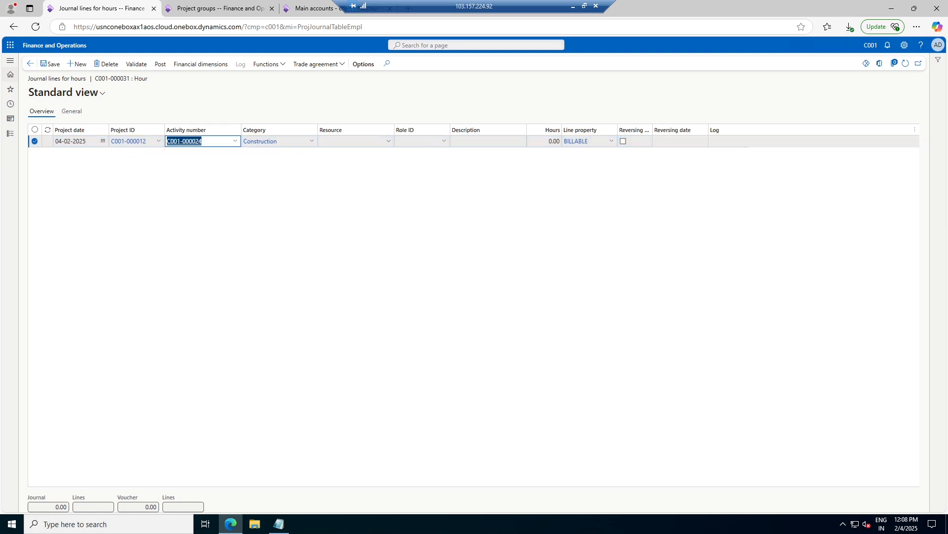
- Set the line's hours to 120, save it, and check the resource choices without selecting one
left_click(546, 141)
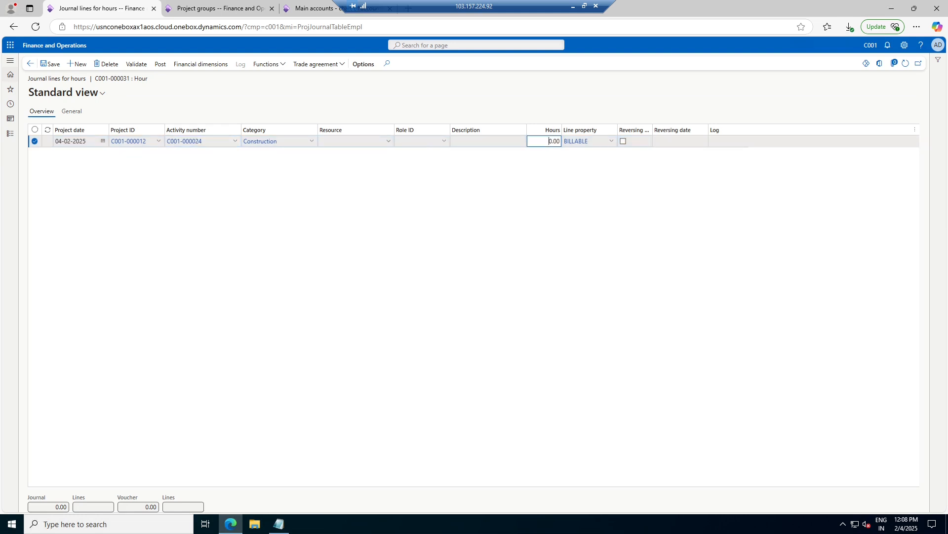
key("Tab")
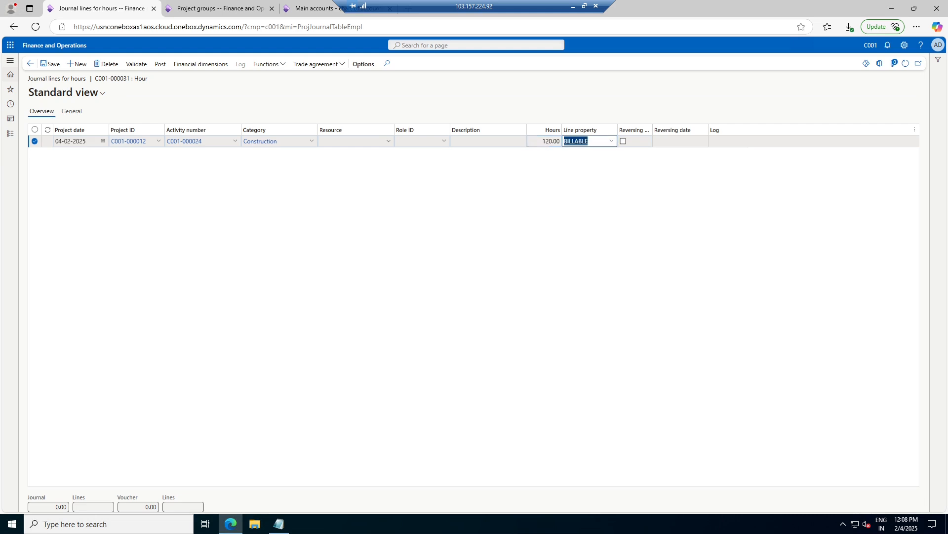
left_click(51, 64)
left_click(389, 143)
left_click(389, 143)
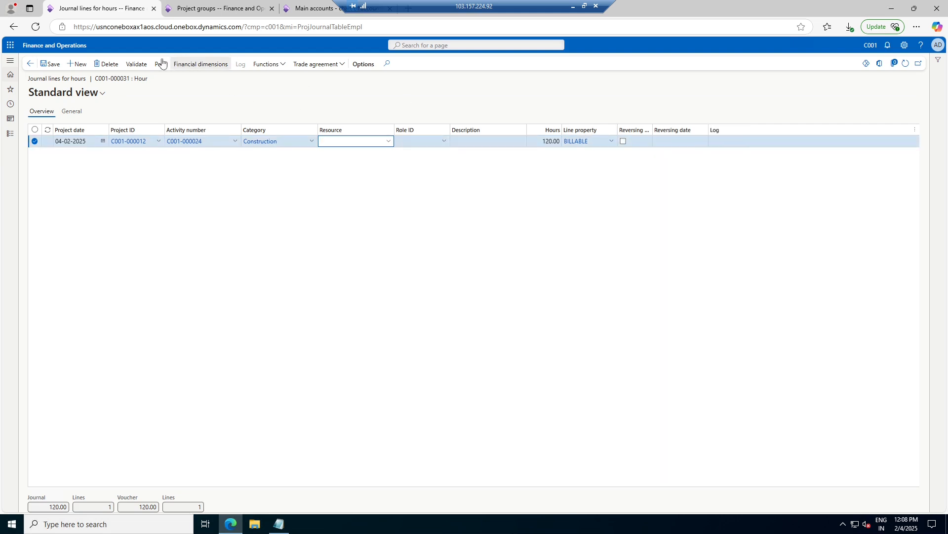
- Validate the whole hour journal, cancel out of posting it, and return to the project
left_click(136, 64)
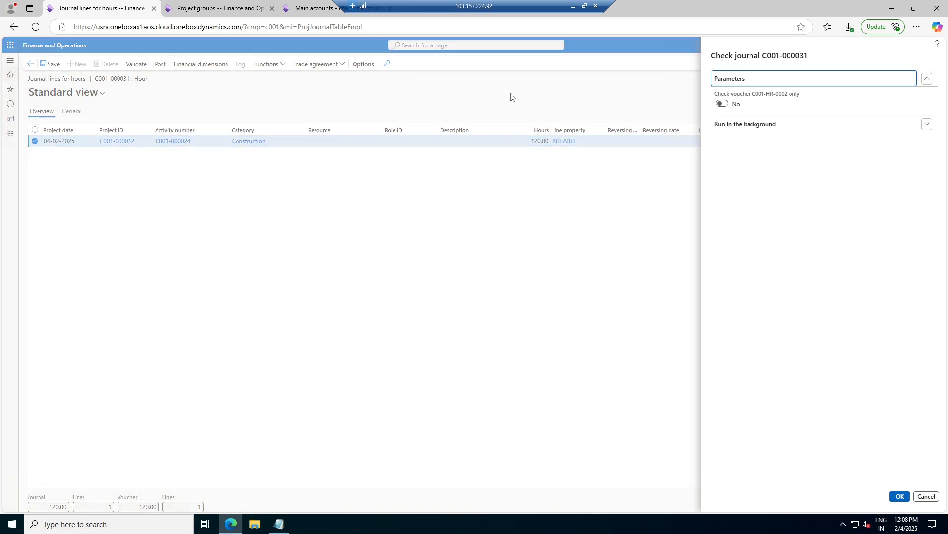
left_click(900, 497)
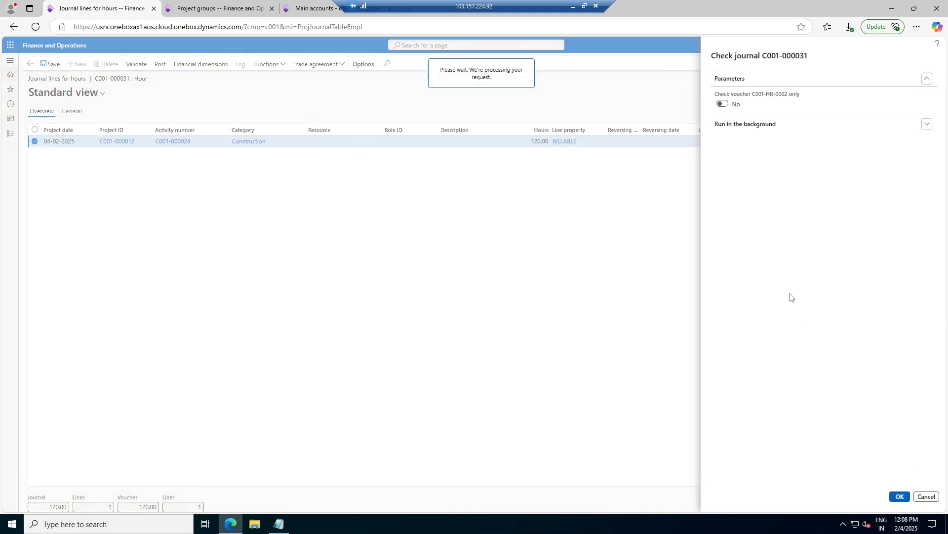
left_click(159, 77)
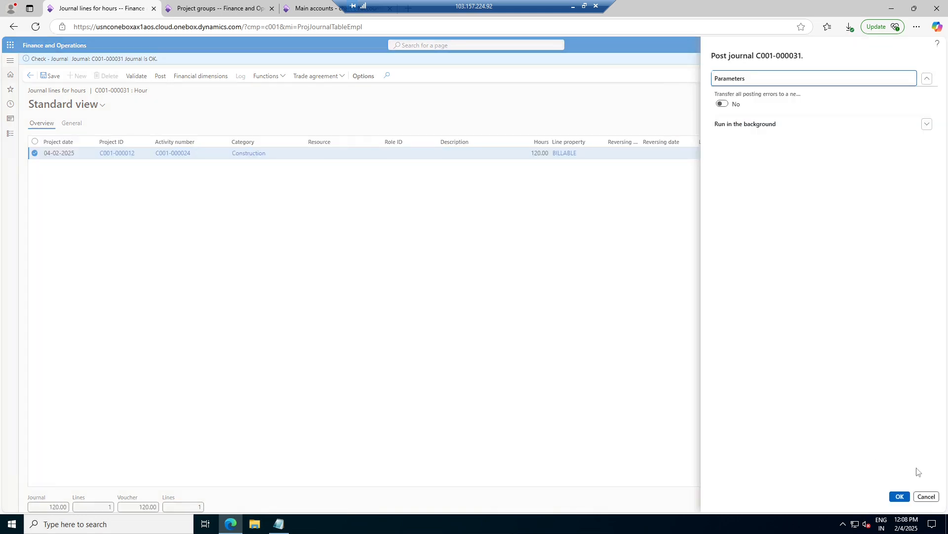
left_click(933, 502)
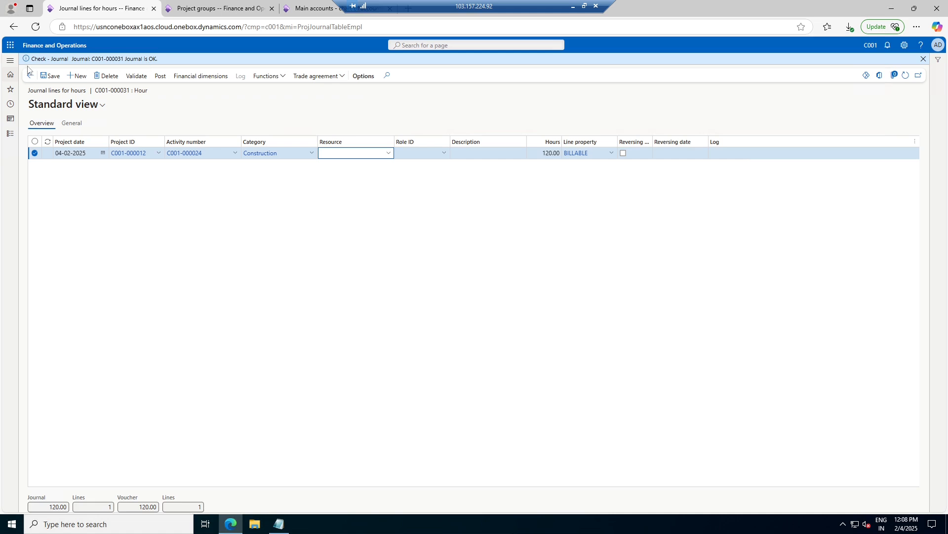
left_click(30, 75)
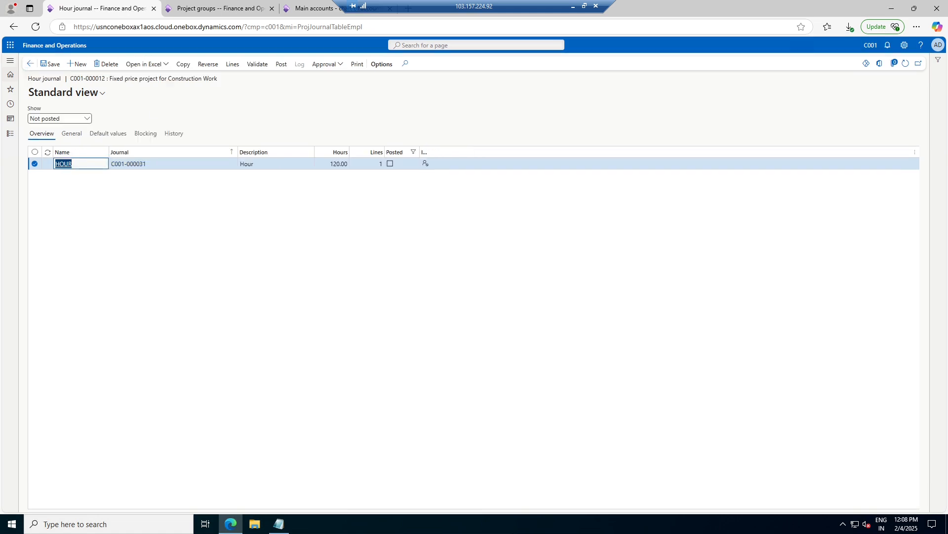
left_click(30, 63)
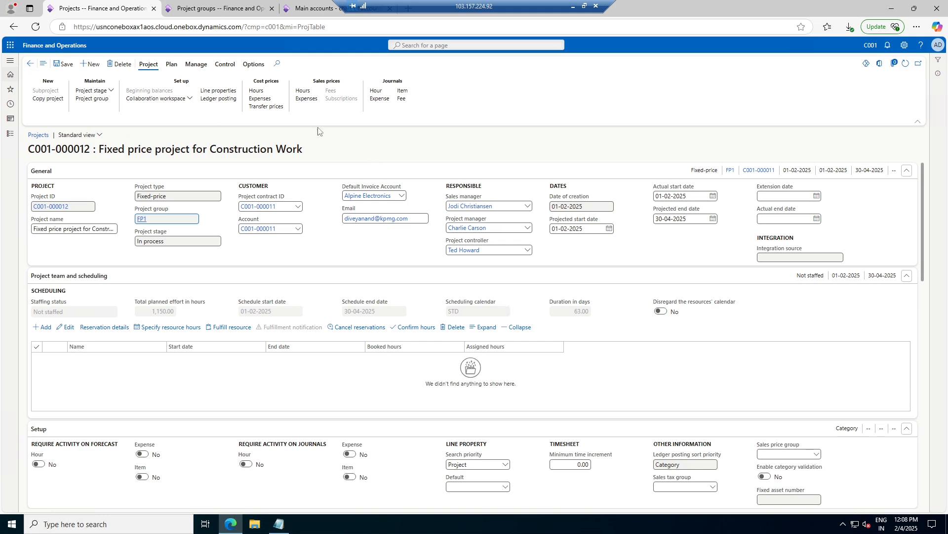
- Add an hour cost price of 100 for the project, effective 04-02-2025, save it, and return to the project
left_click(257, 91)
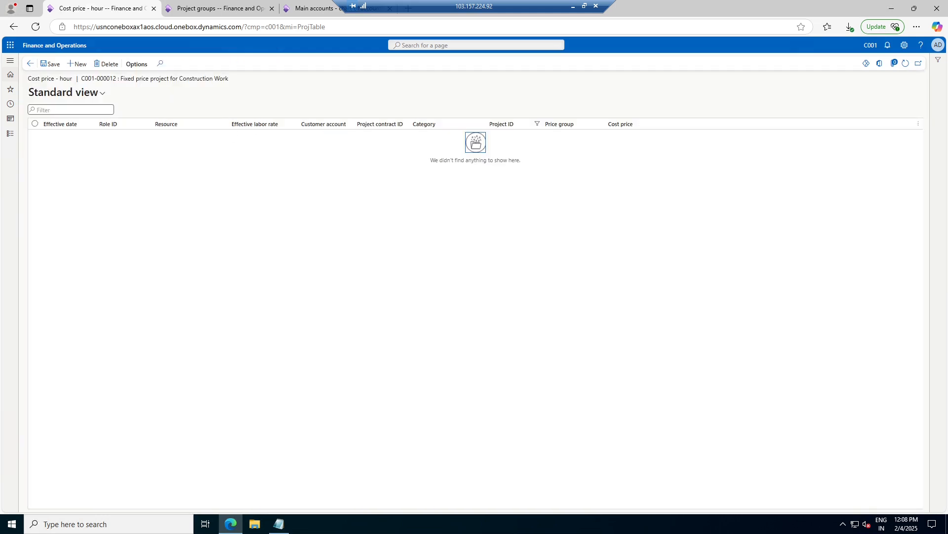
left_click(77, 64)
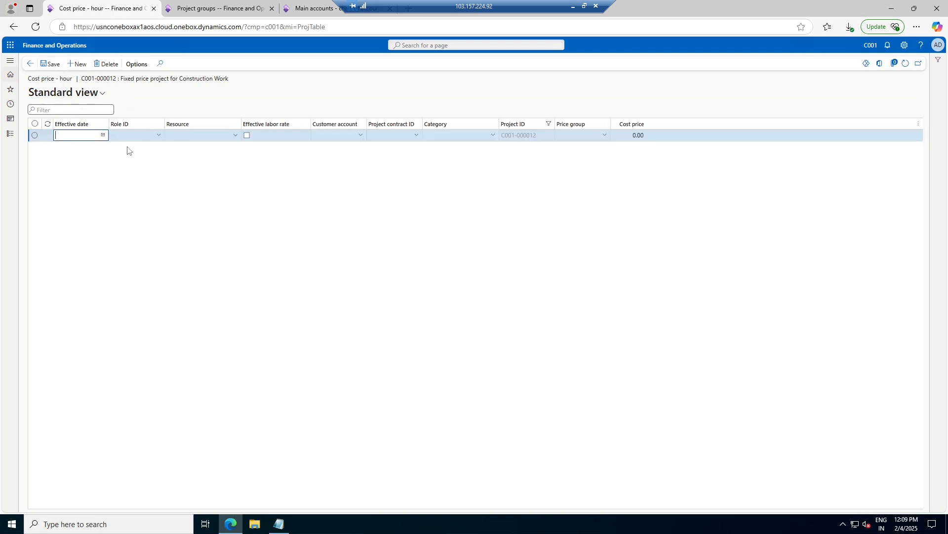
left_click(103, 135)
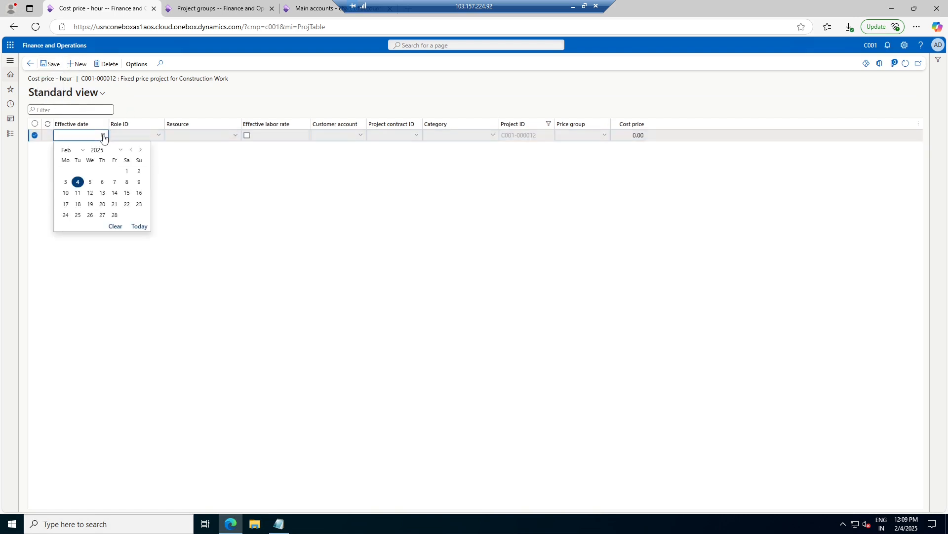
left_click(79, 182)
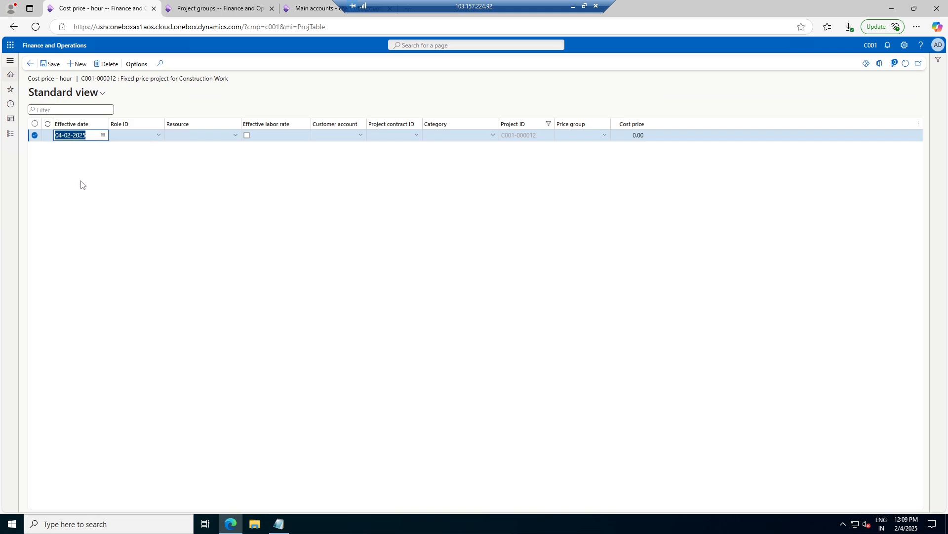
left_click(630, 135)
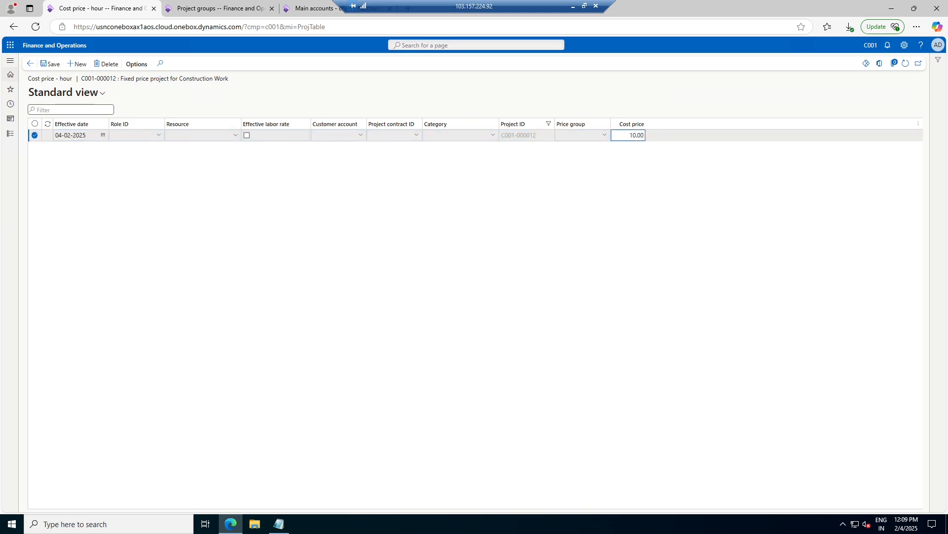
double_click(633, 135)
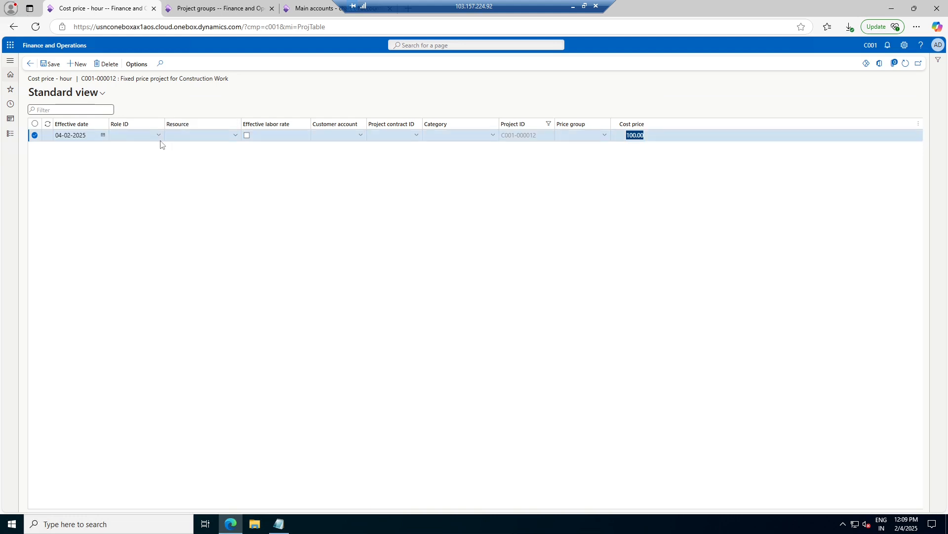
left_click(53, 67)
left_click(31, 65)
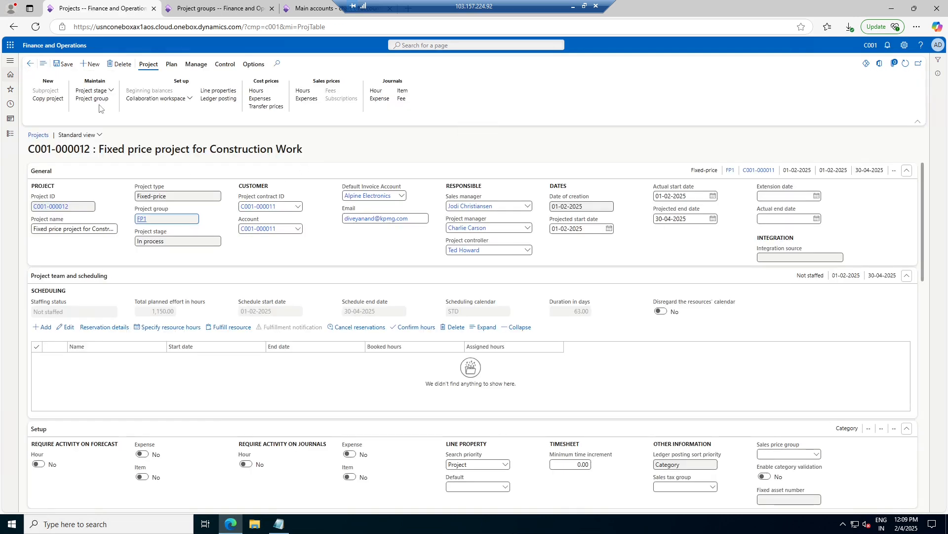
- Reopen the project's hour cost prices to review the saved line, and return to the project
left_click(255, 91)
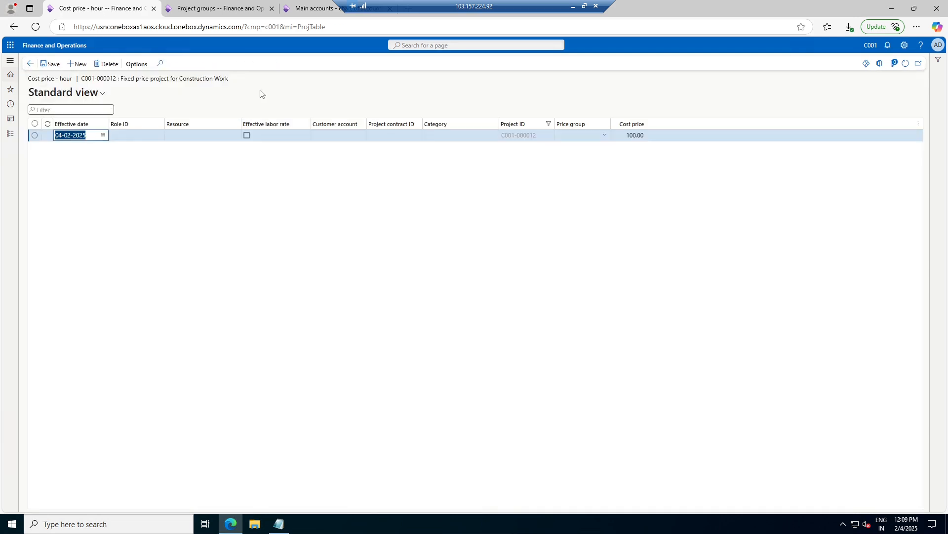
left_click(334, 138)
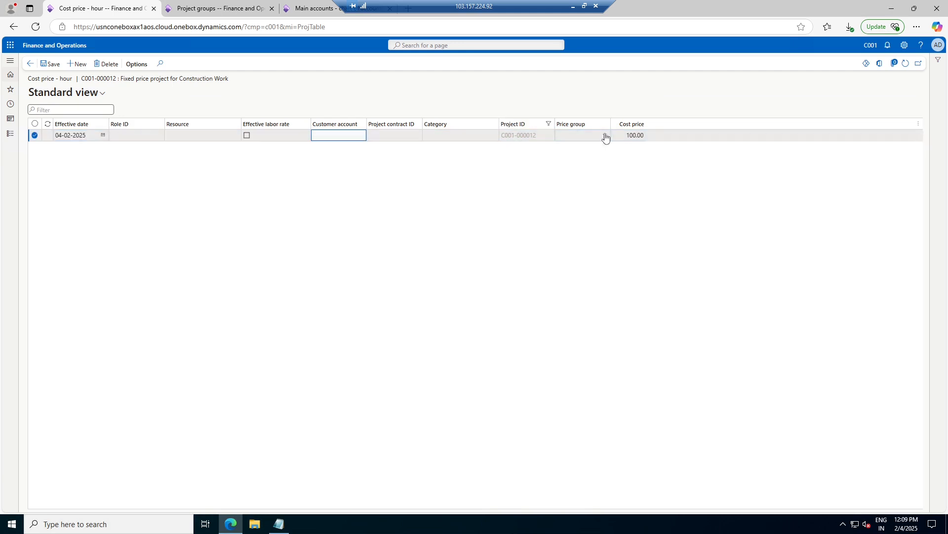
left_click(30, 63)
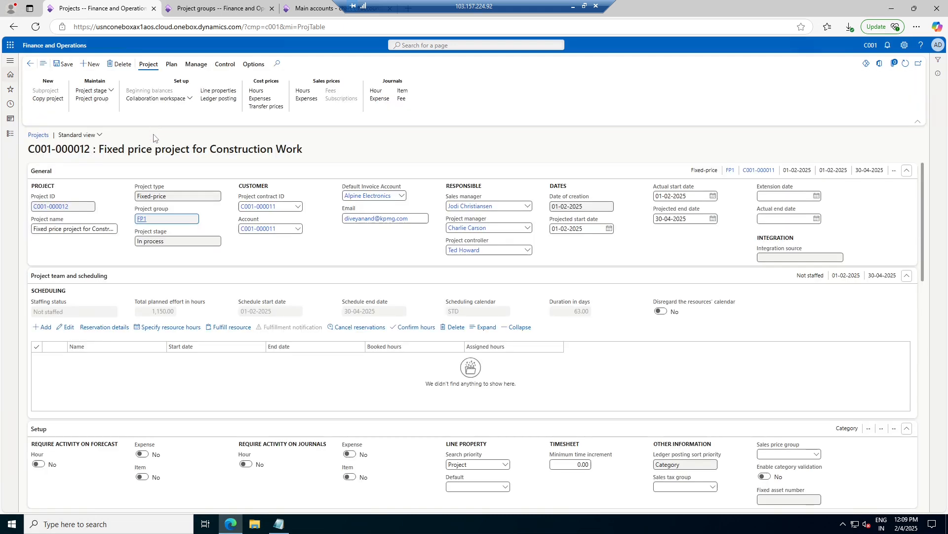
- Open the project's hour sales prices and start a Table line effective 04-02-2025 without entering a price
left_click(303, 92)
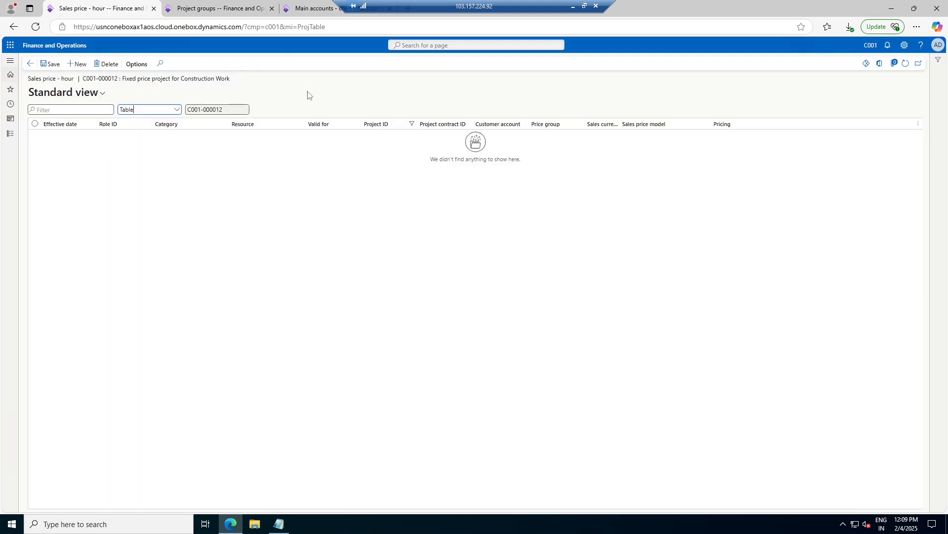
left_click(78, 64)
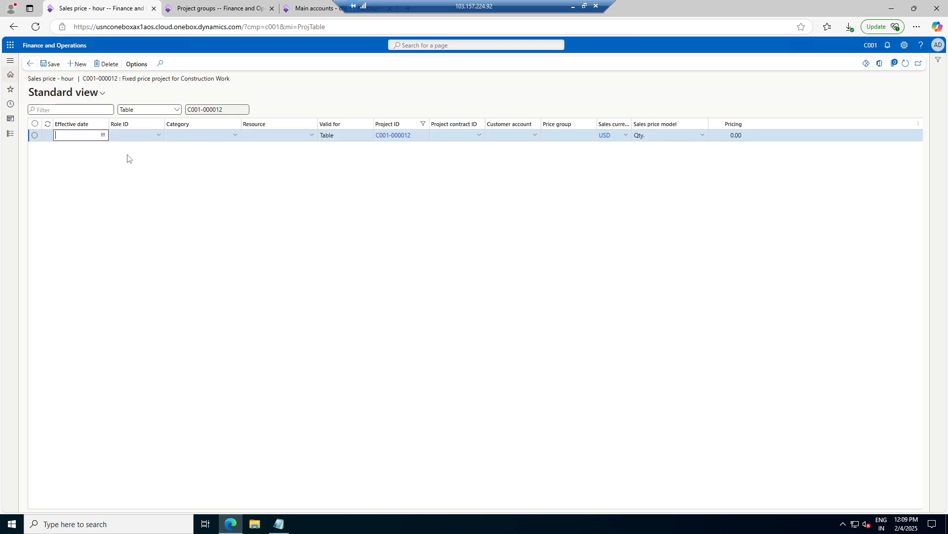
left_click(104, 135)
left_click(78, 182)
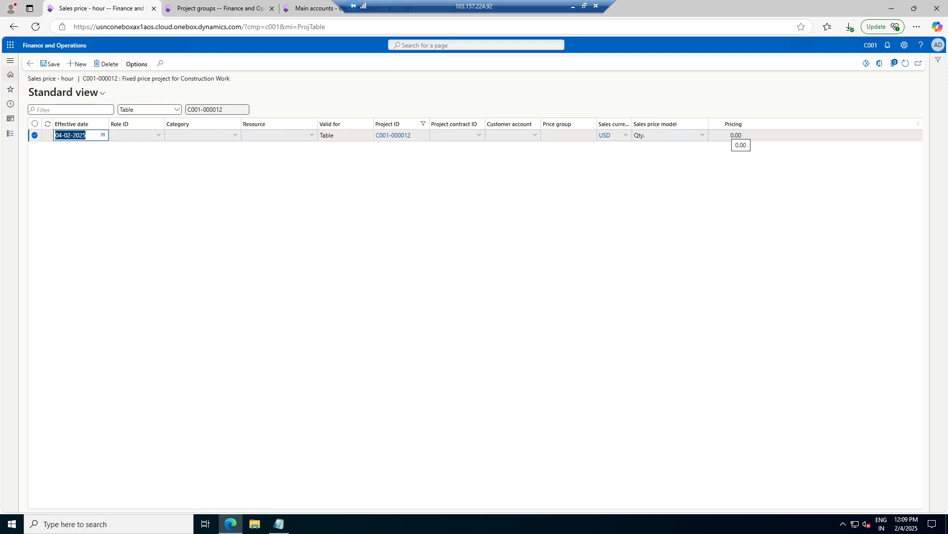
left_click(735, 135)
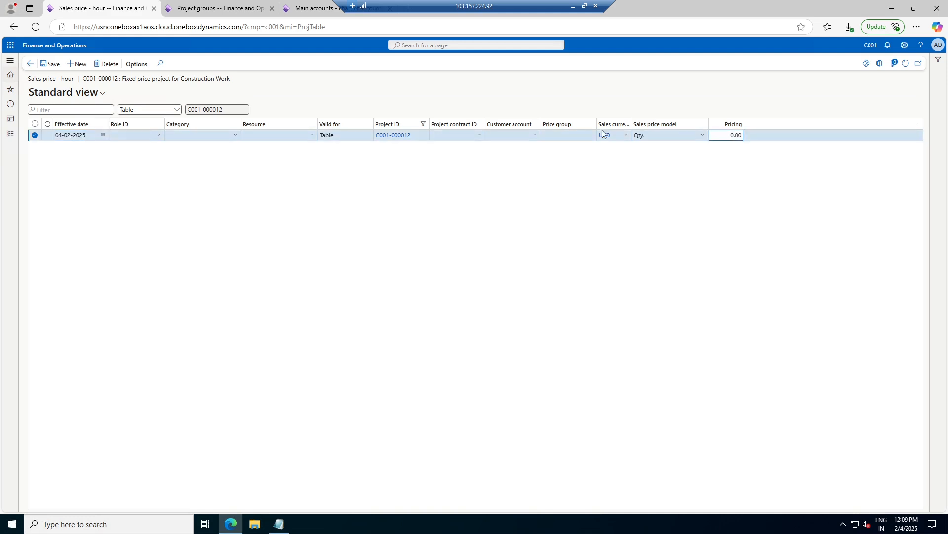
left_click(418, 139)
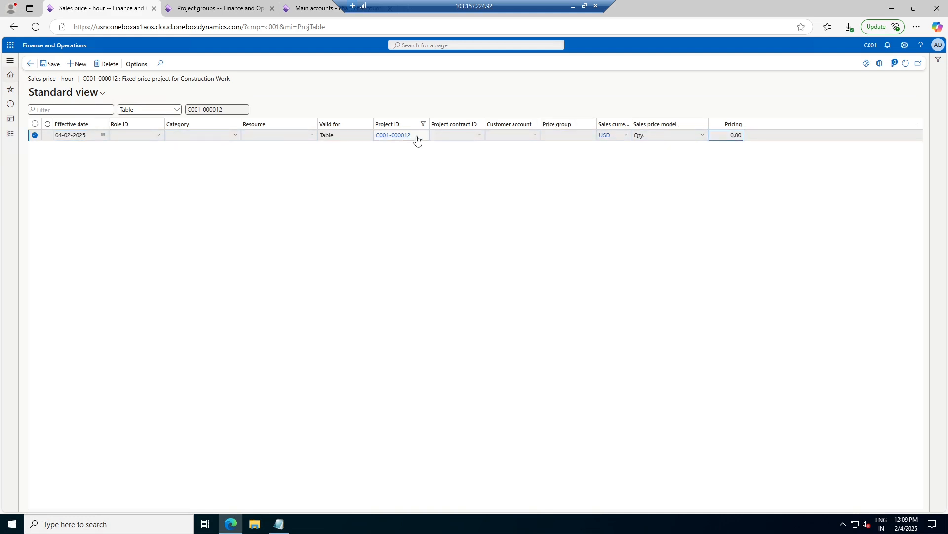
- Switch the hour sales prices to All and add a line effective 04-02-2025 with a price of 150
left_click(176, 112)
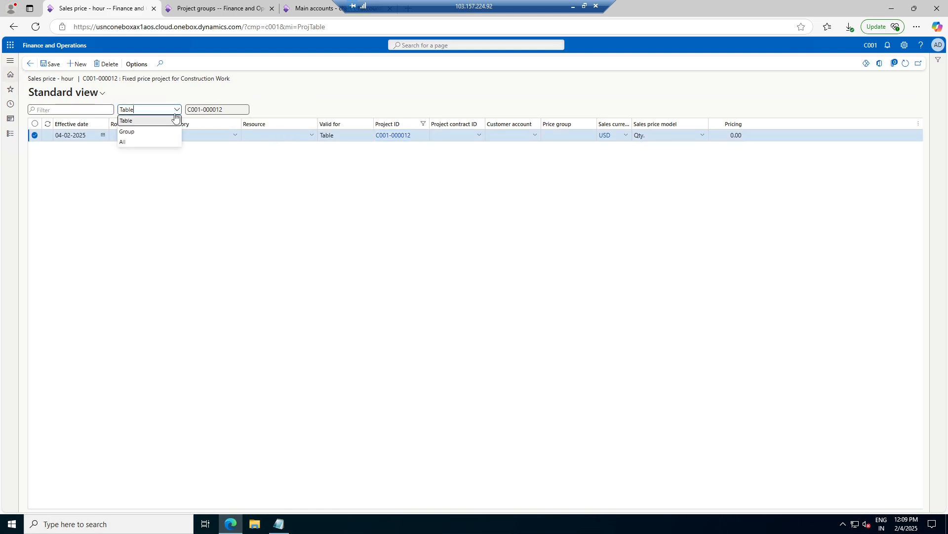
left_click(151, 144)
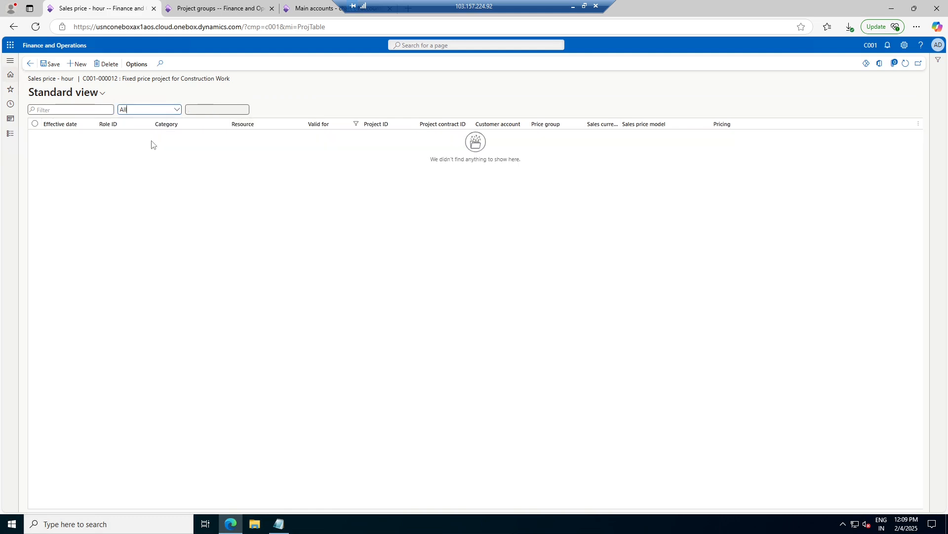
left_click(77, 63)
left_click(103, 136)
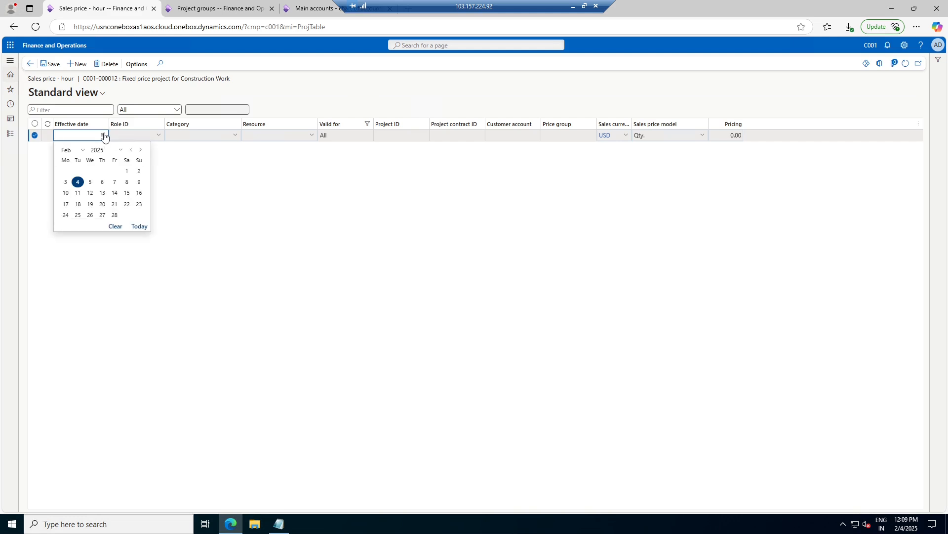
left_click(79, 182)
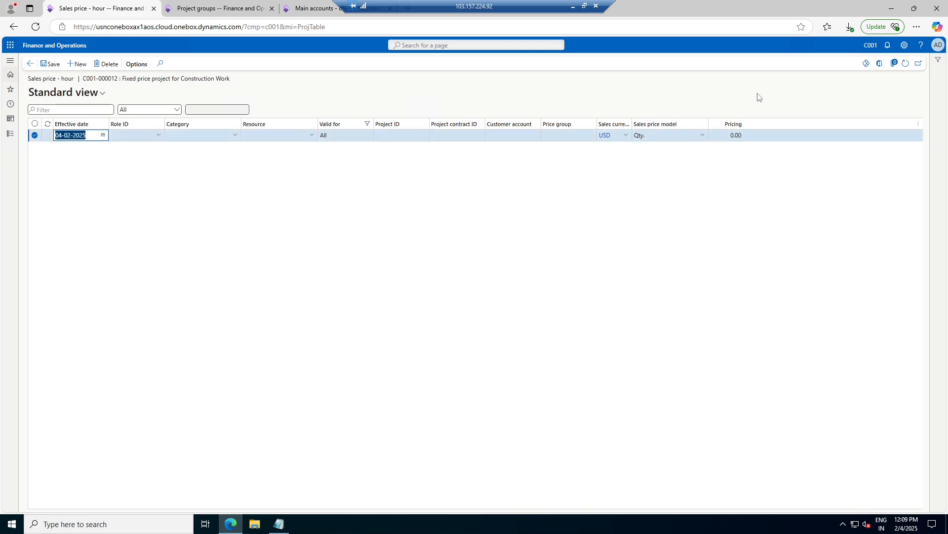
left_click(732, 135)
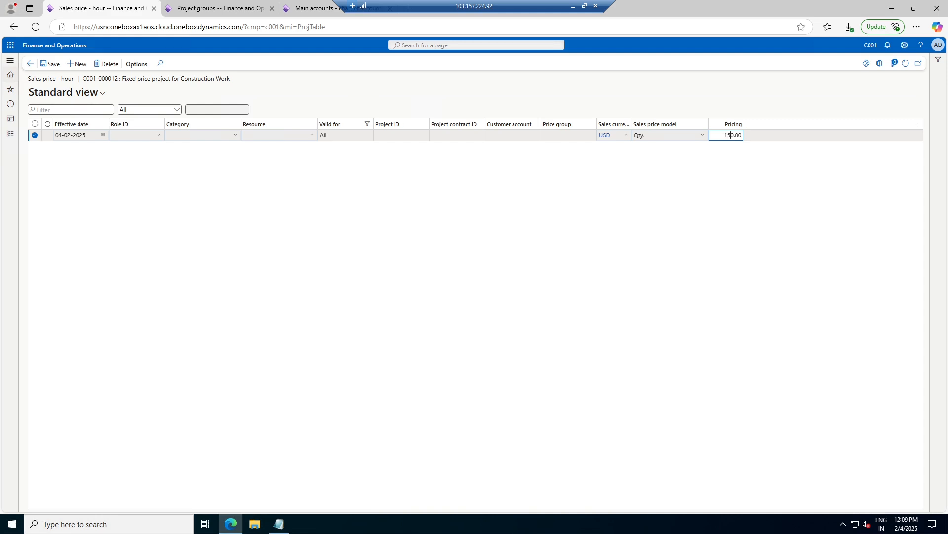
key("Tab")
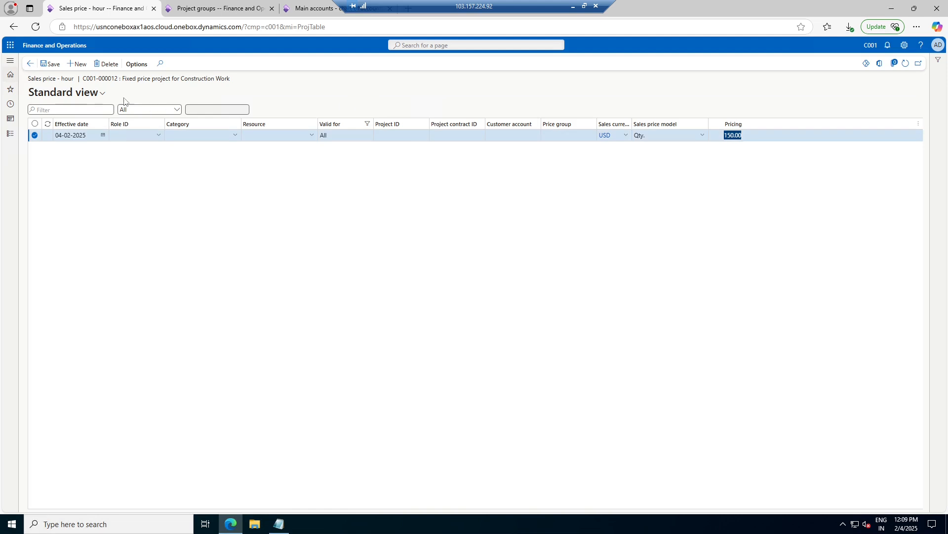
- Open the lines of the project's unposted hour journal from the project's journals and validate the journal
left_click(30, 65)
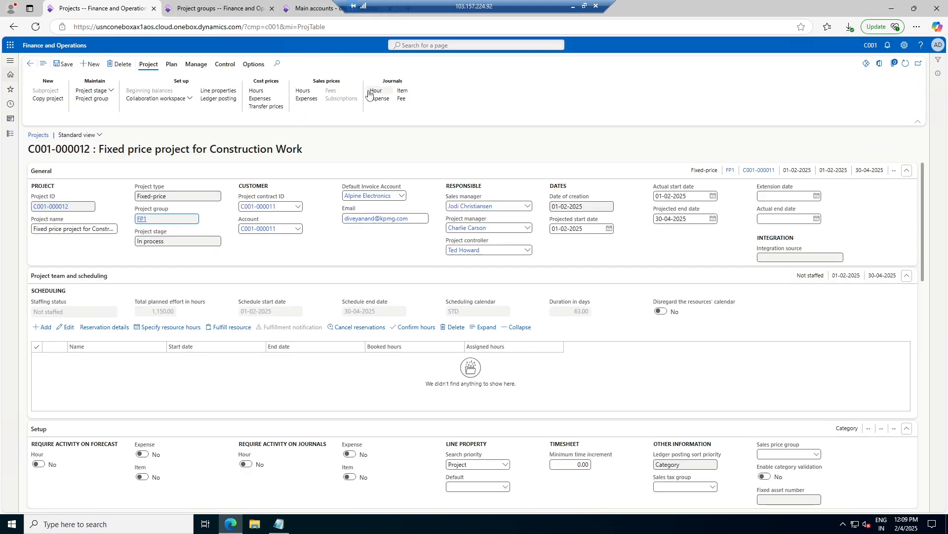
left_click(377, 90)
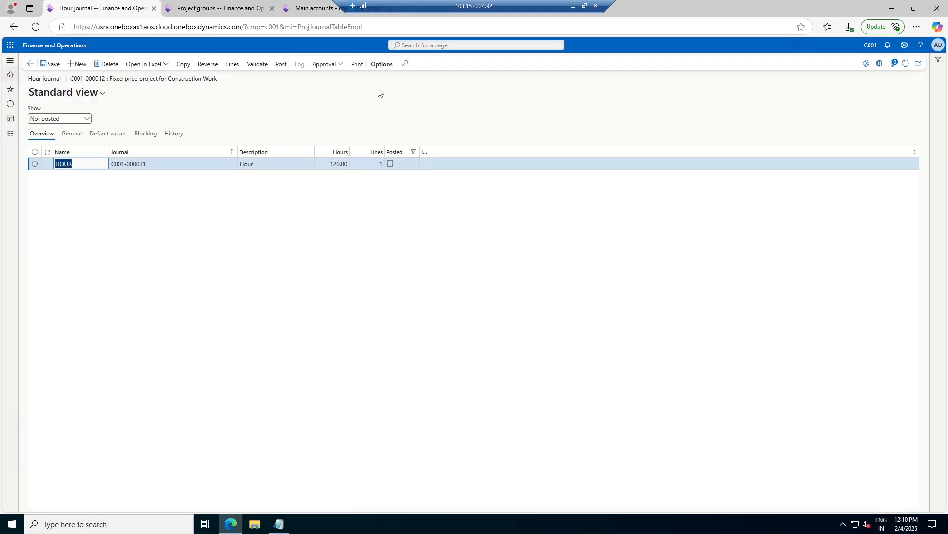
left_click(236, 67)
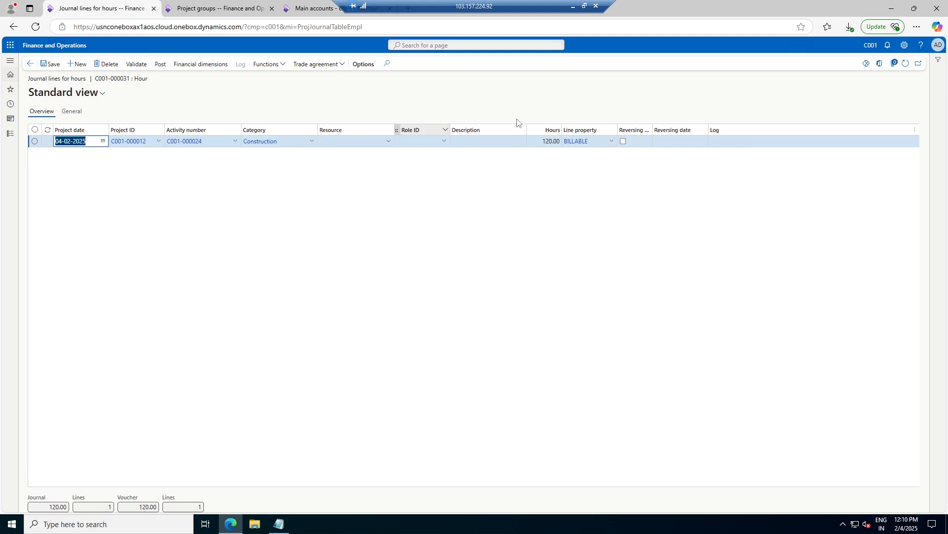
left_click(138, 65)
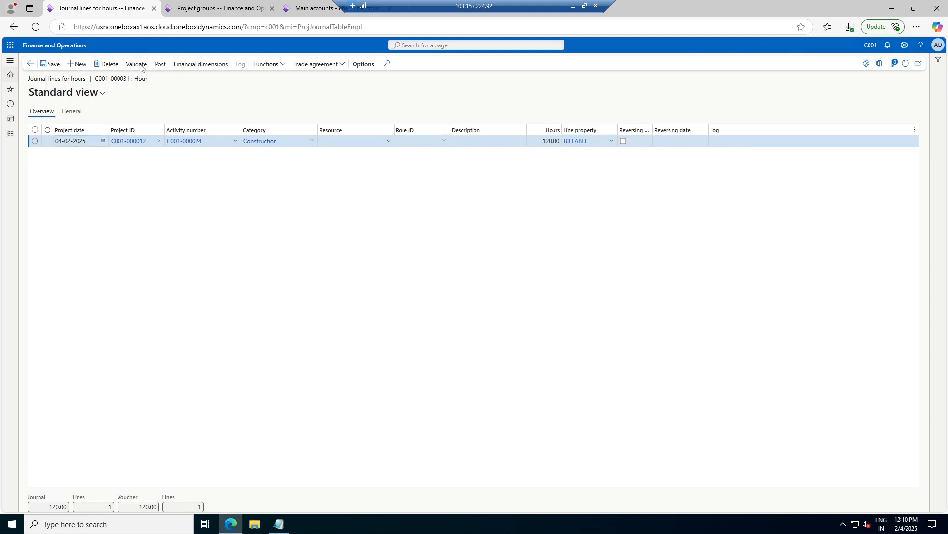
left_click(900, 495)
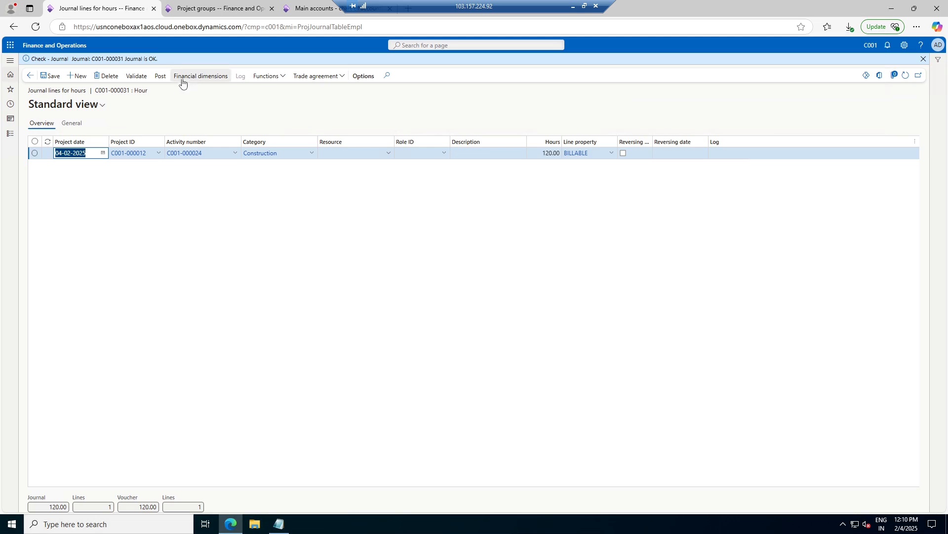
- Post the hour journal without transferring posting errors to a new journal, and return to the project
left_click(160, 76)
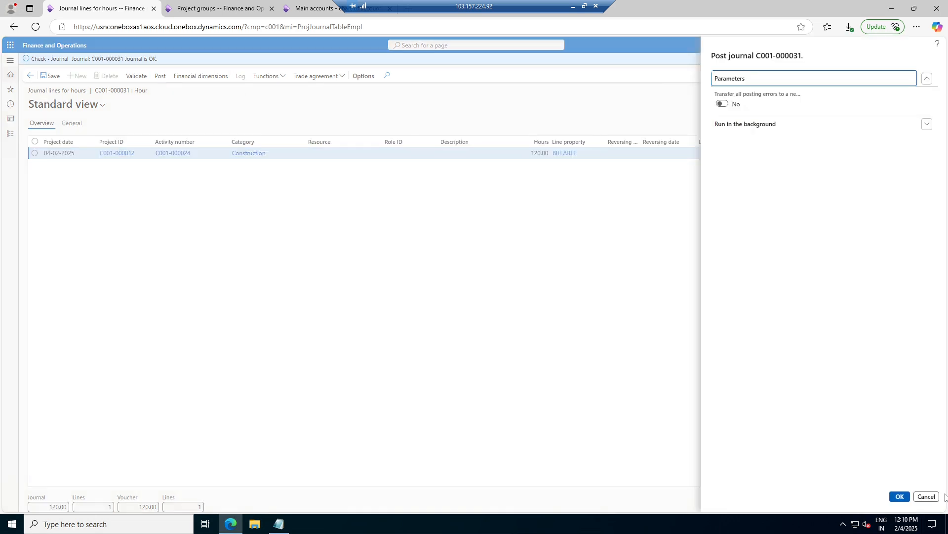
left_click(897, 498)
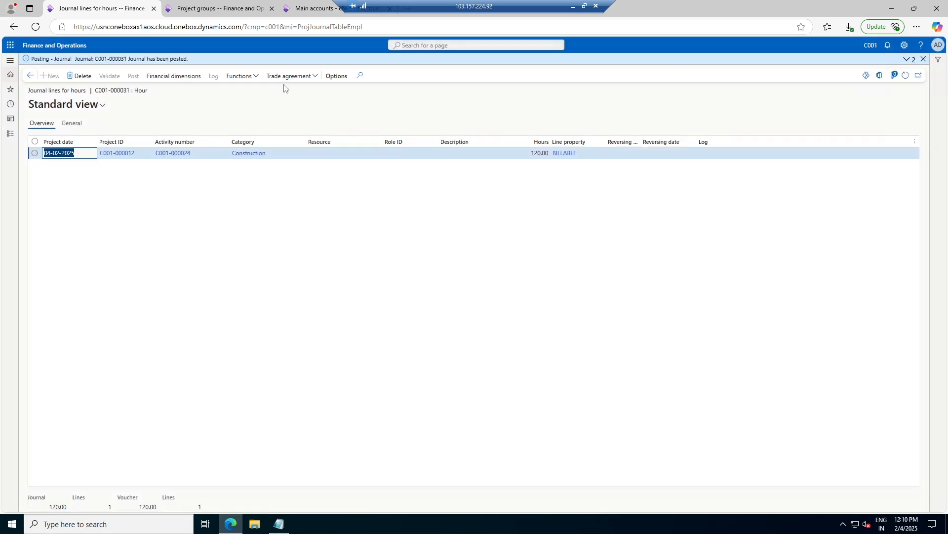
left_click(30, 76)
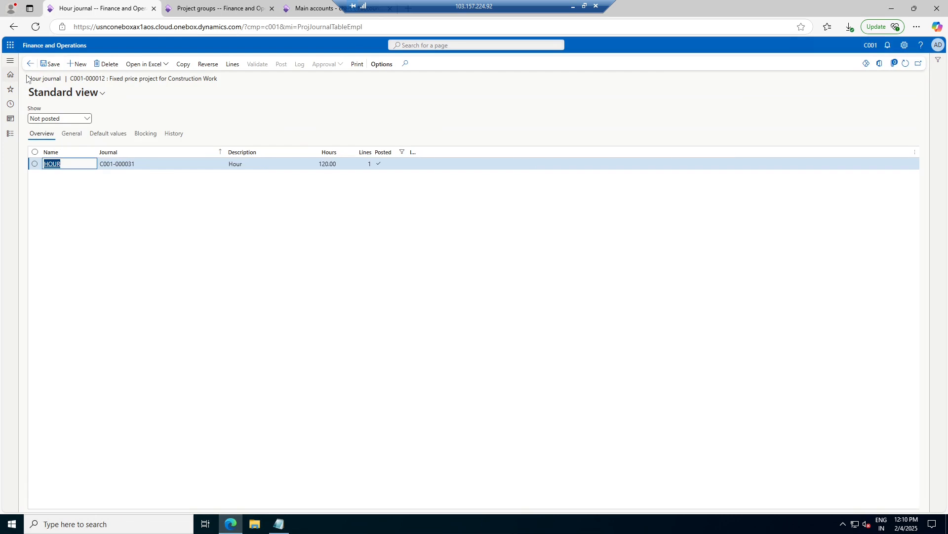
left_click(30, 65)
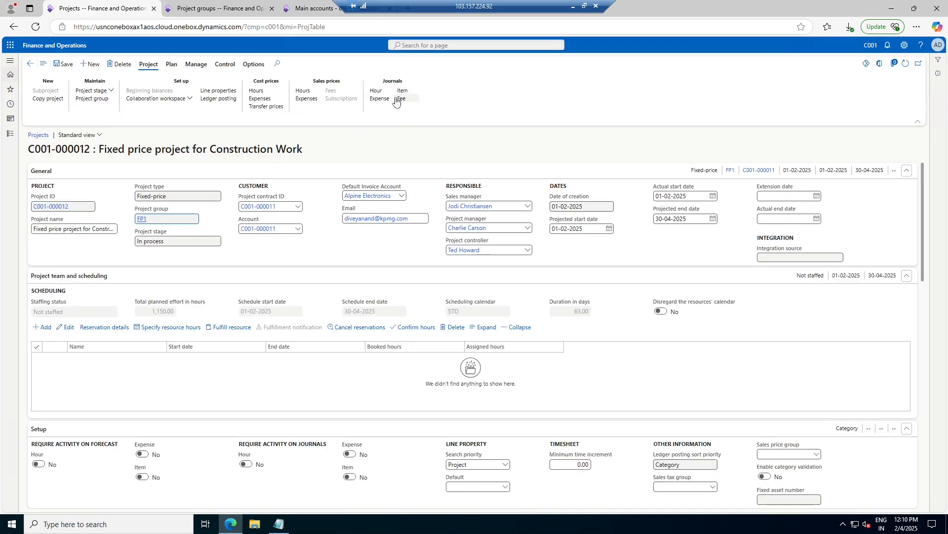
- Create a fee journal for the project with the journal name FEE and open its lines
left_click(401, 99)
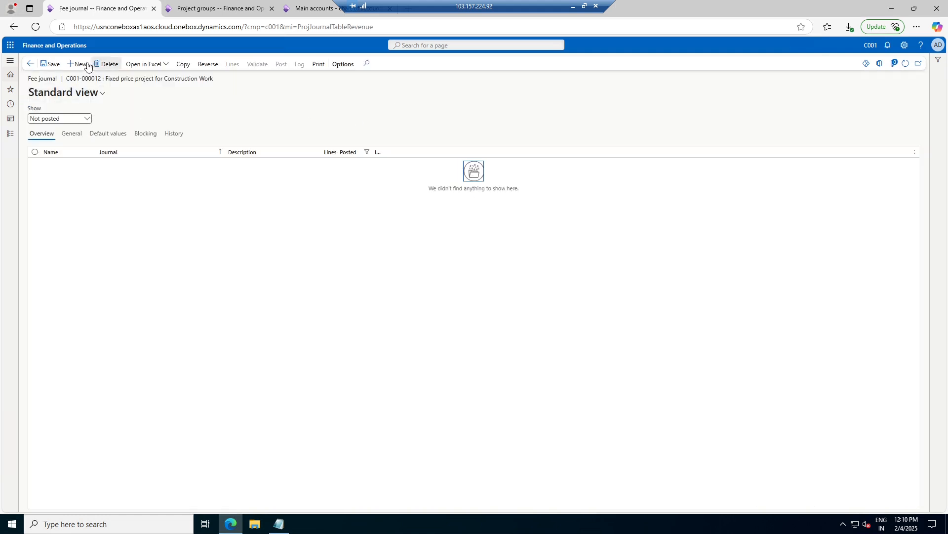
left_click(78, 65)
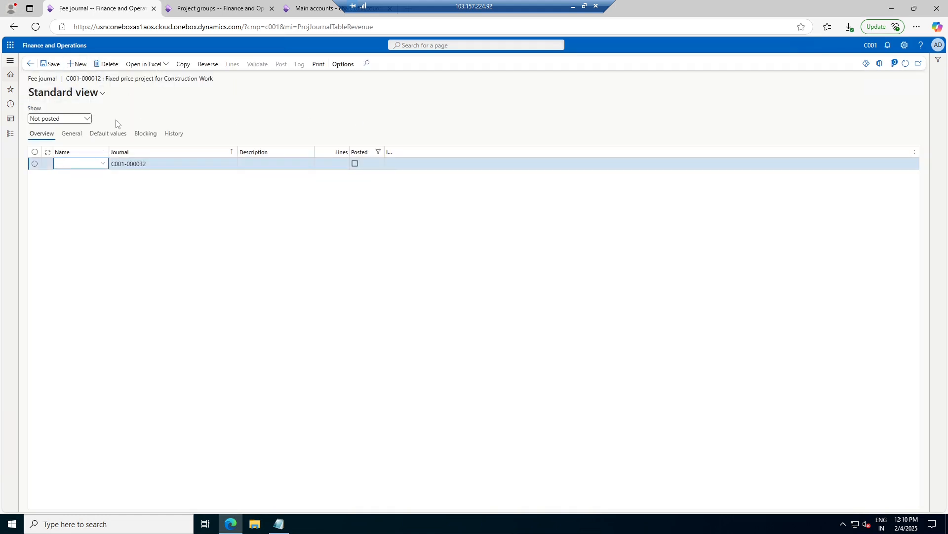
left_click(102, 167)
left_click(64, 246)
left_click(231, 66)
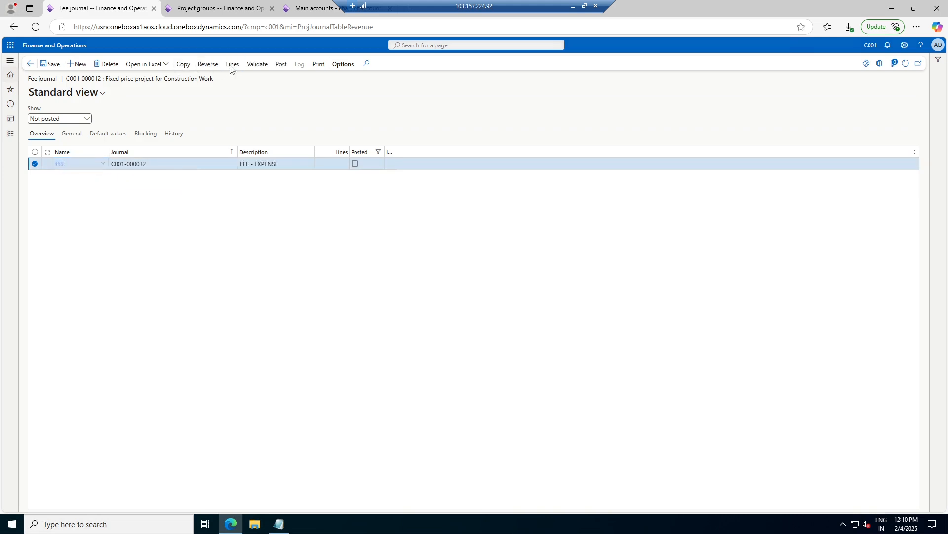
- Add a fee line for the fixed-price construction project with the category ErpSupport
left_click(77, 63)
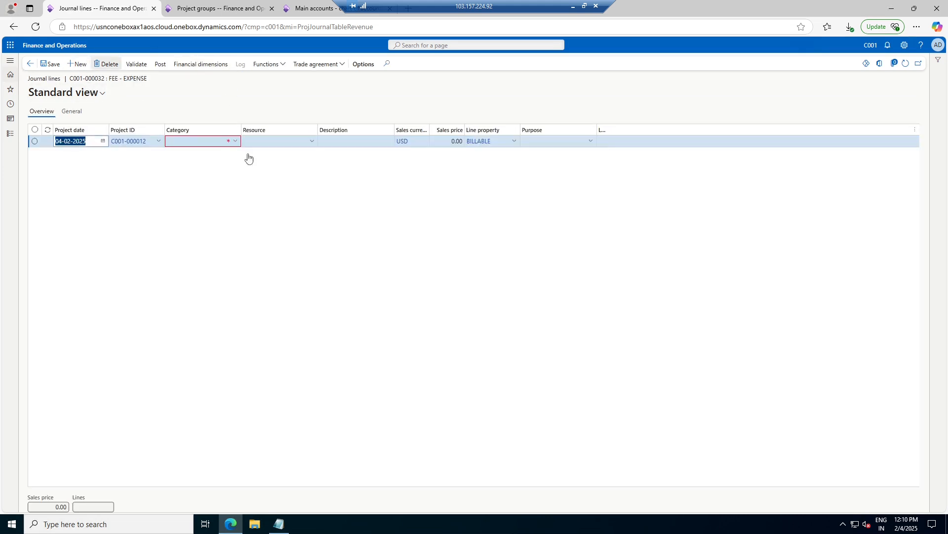
left_click(235, 141)
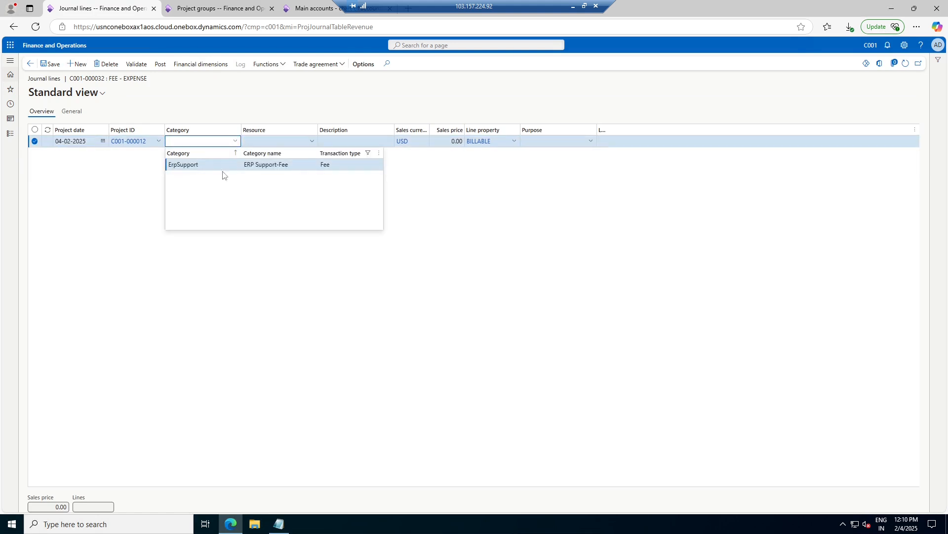
left_click(182, 165)
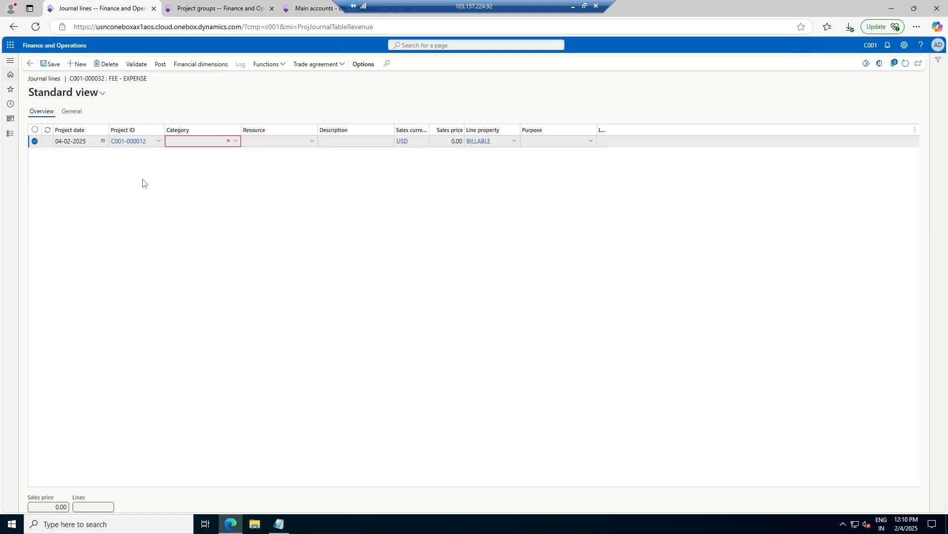
left_click(159, 143)
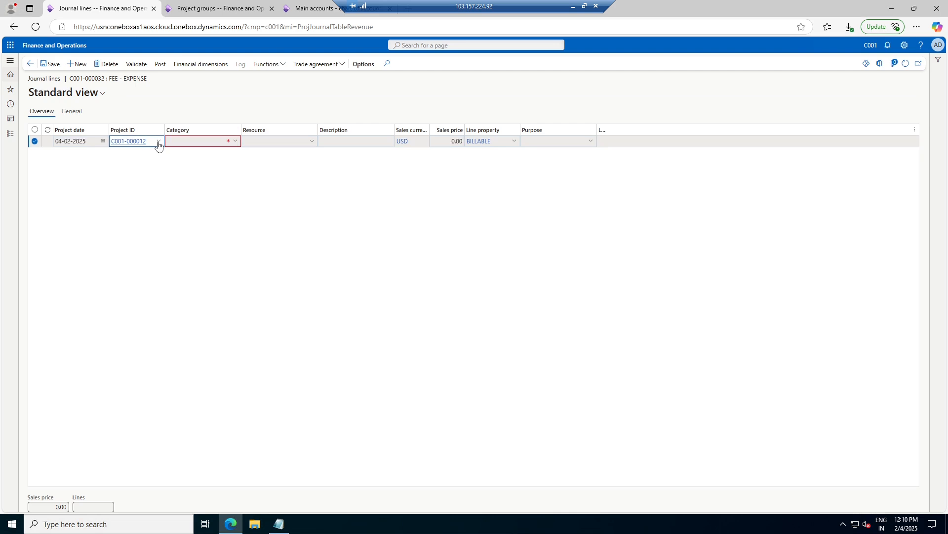
left_click(159, 141)
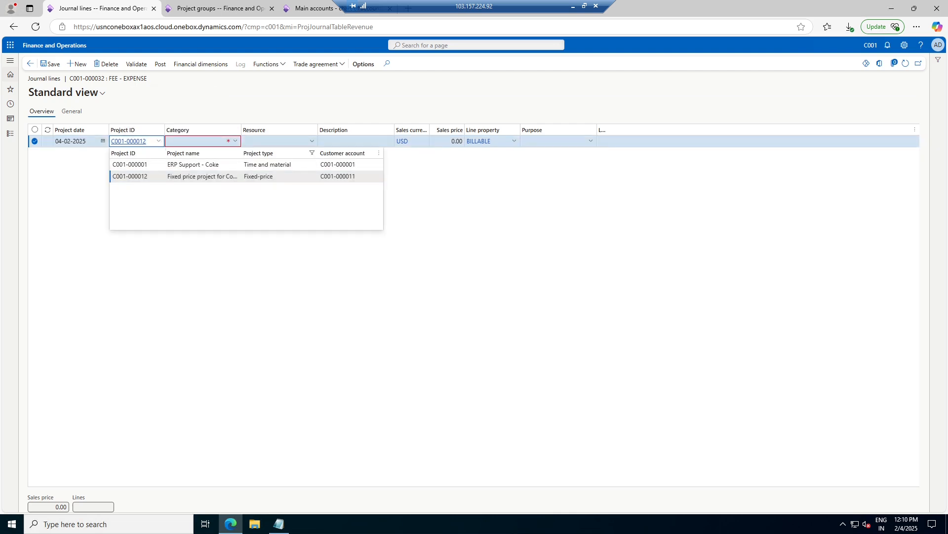
left_click(194, 180)
left_click(235, 141)
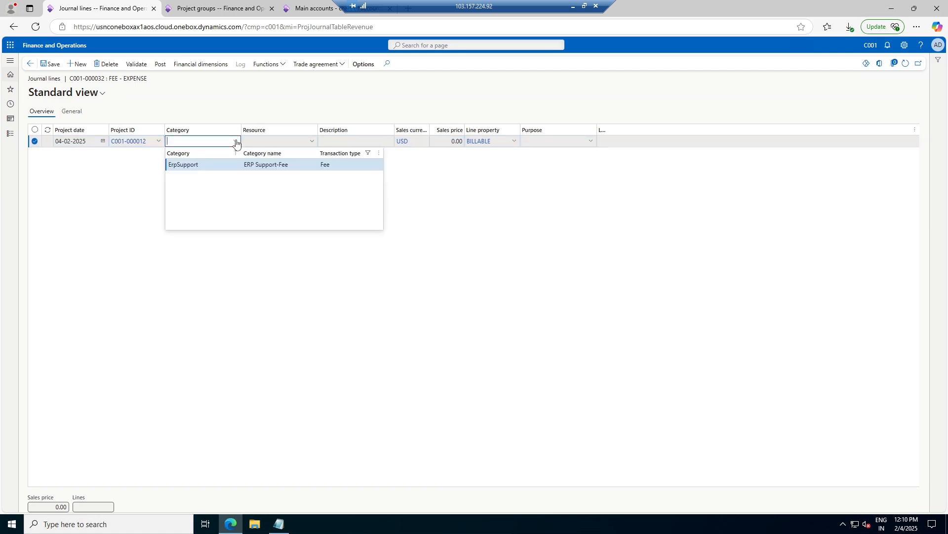
left_click(260, 164)
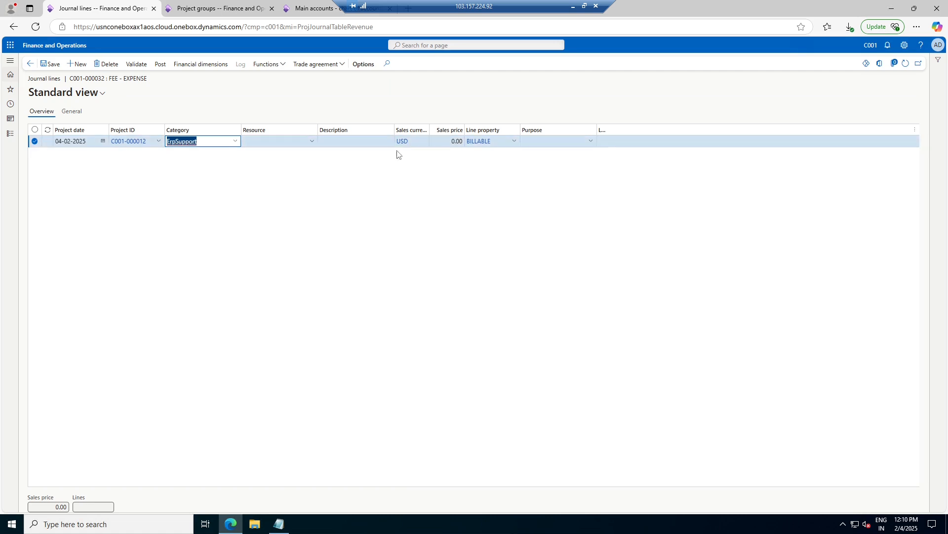
- Set the fee line's sales price to 150 and widen the Log column
left_click(450, 142)
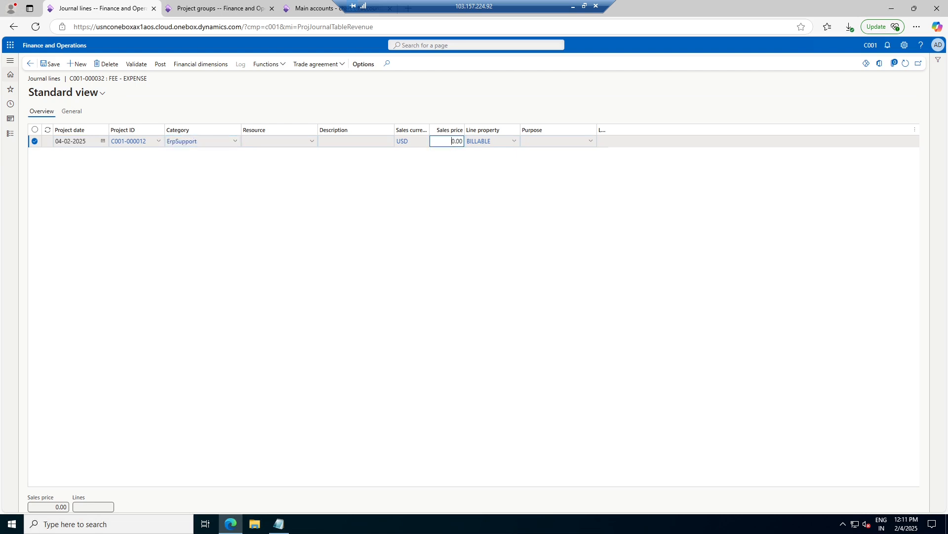
key("Tab")
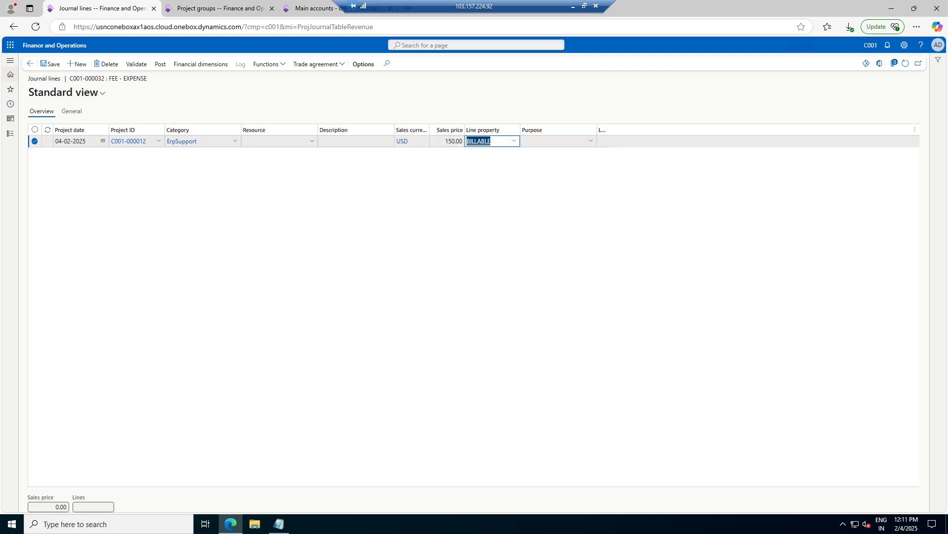
key("Tab")
left_click_drag(607, 128, 640, 128)
- Validate and post the fee journal, and return to the project
left_click(137, 64)
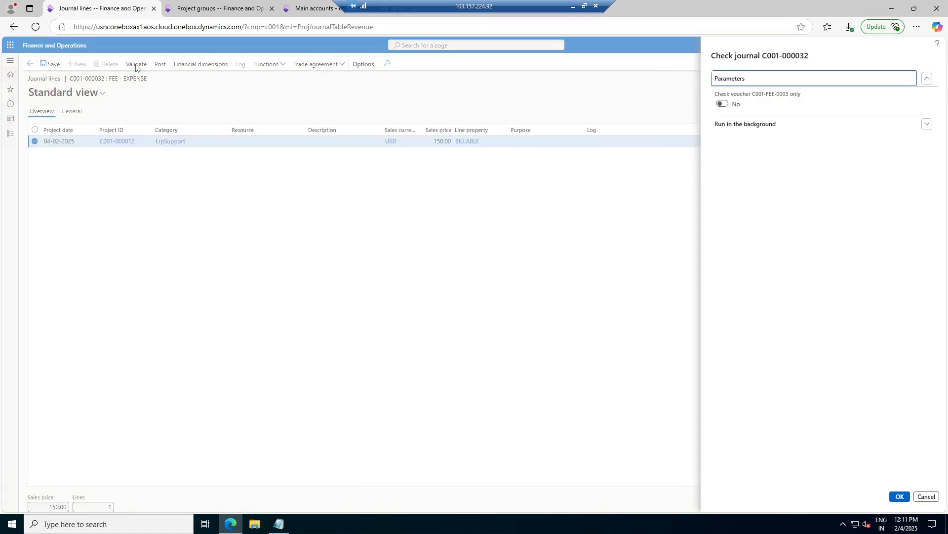
left_click(899, 496)
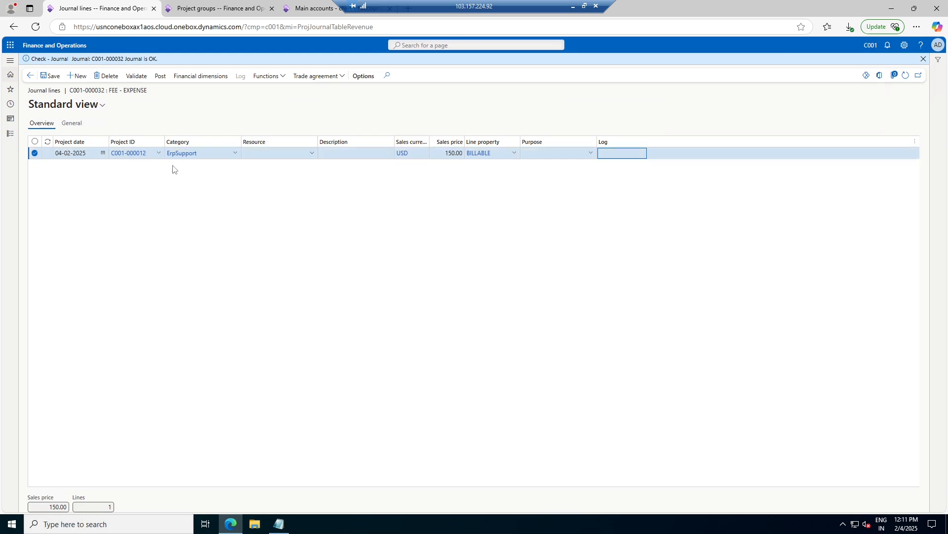
left_click(160, 76)
left_click(900, 497)
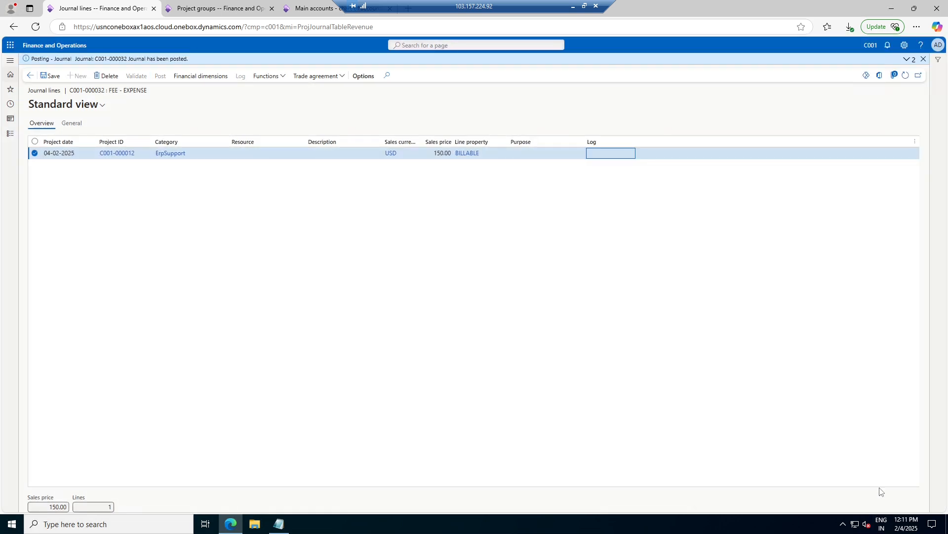
left_click(30, 76)
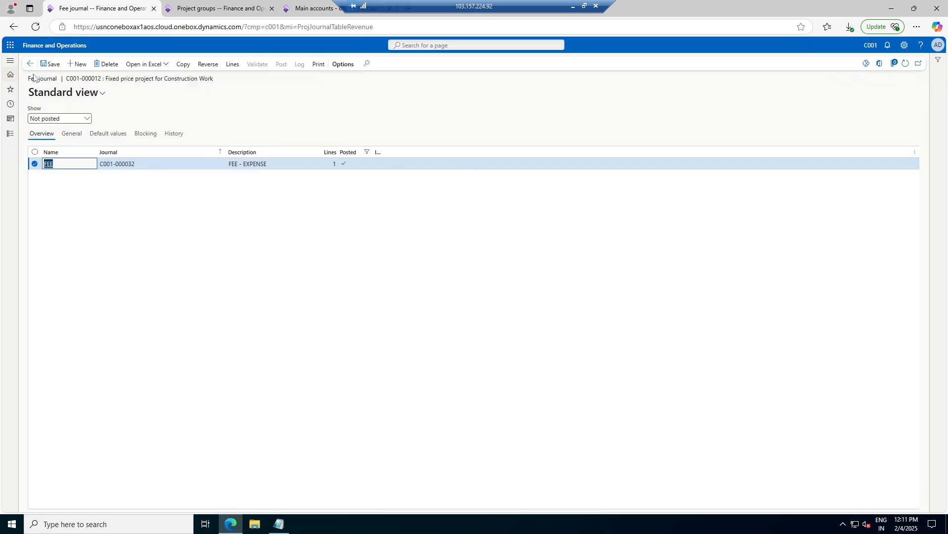
left_click(32, 67)
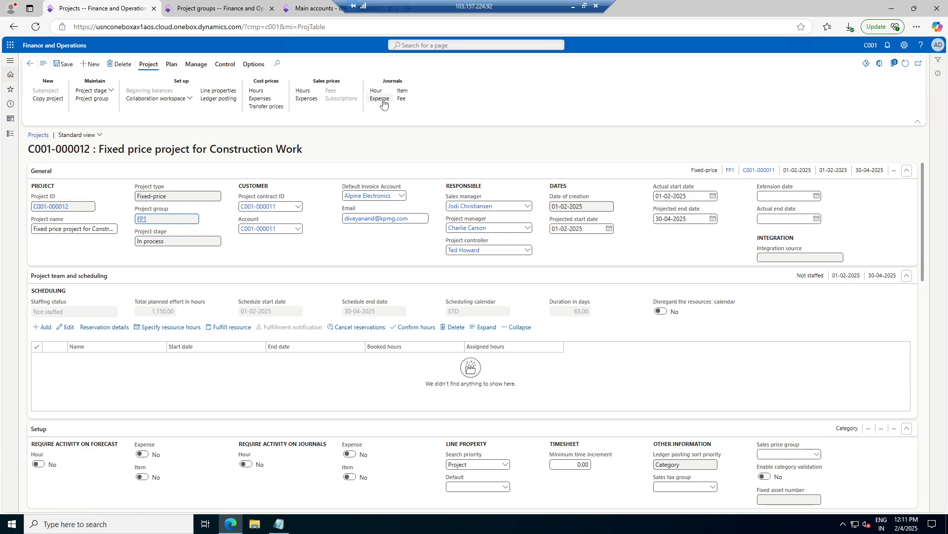
- Create an expense journal for the project with the journal name FEE and open its lines
left_click(380, 99)
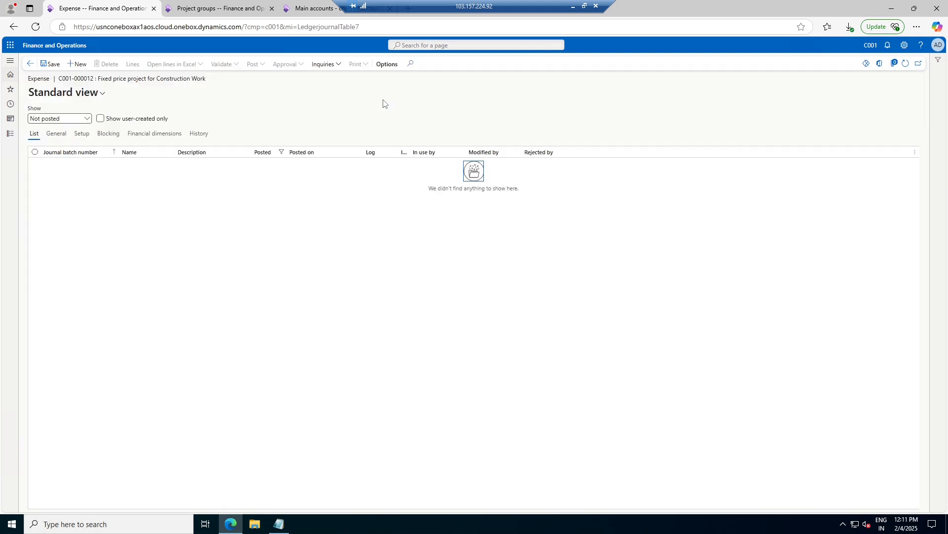
left_click(78, 63)
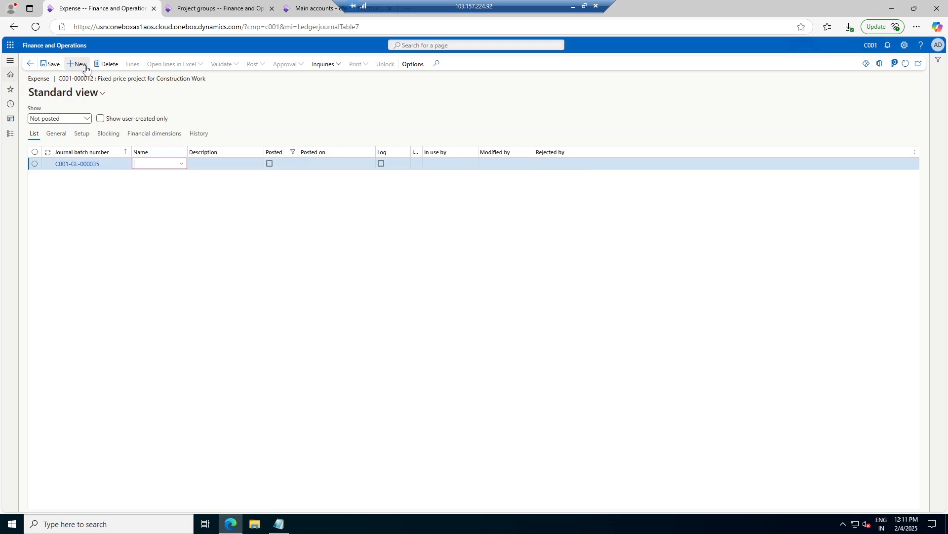
left_click(183, 164)
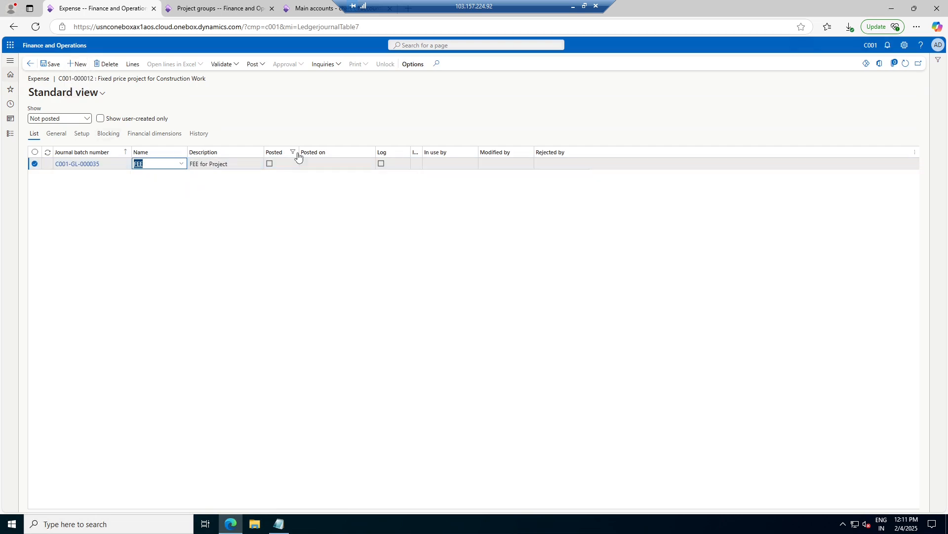
left_click(130, 68)
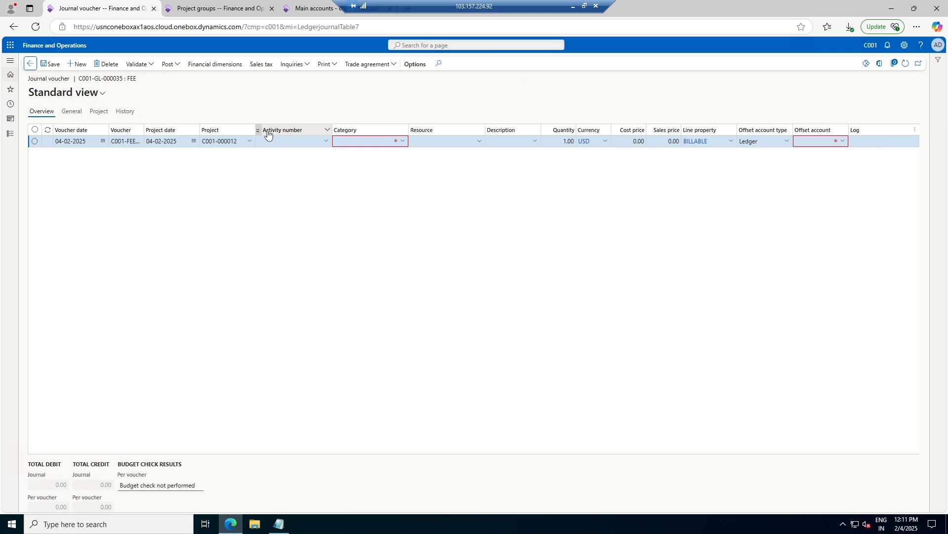
- Assign the category ERPSupport-Expense and the Foundation development activity to the expense journal line
left_click(404, 141)
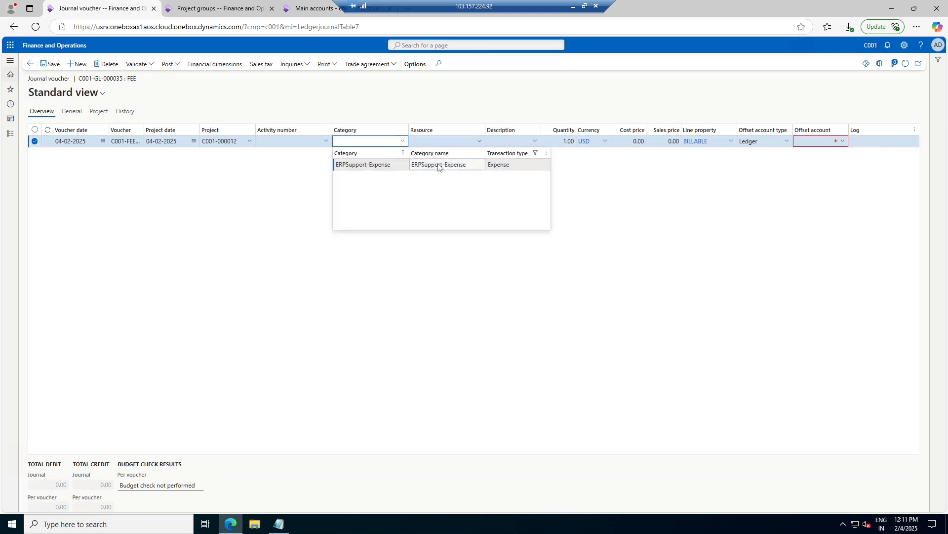
key("Return")
left_click(326, 142)
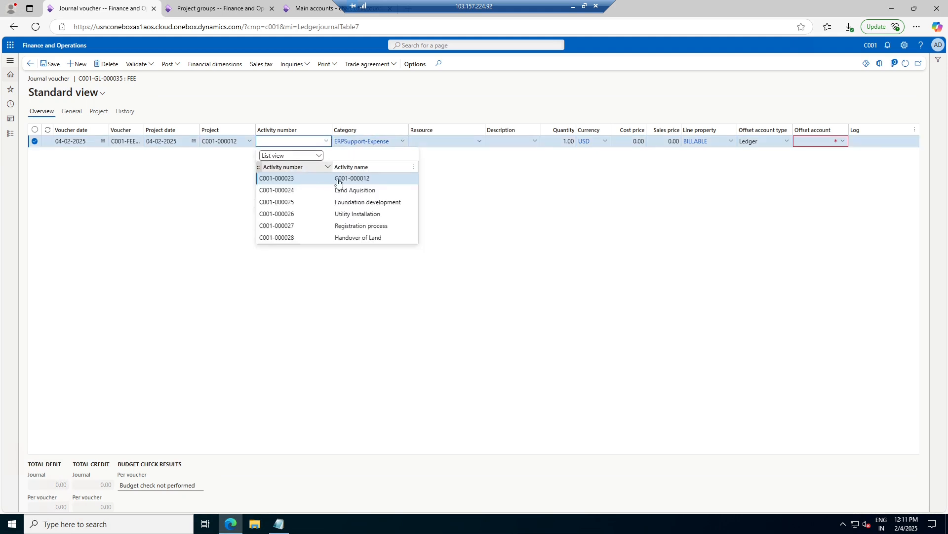
left_click(358, 203)
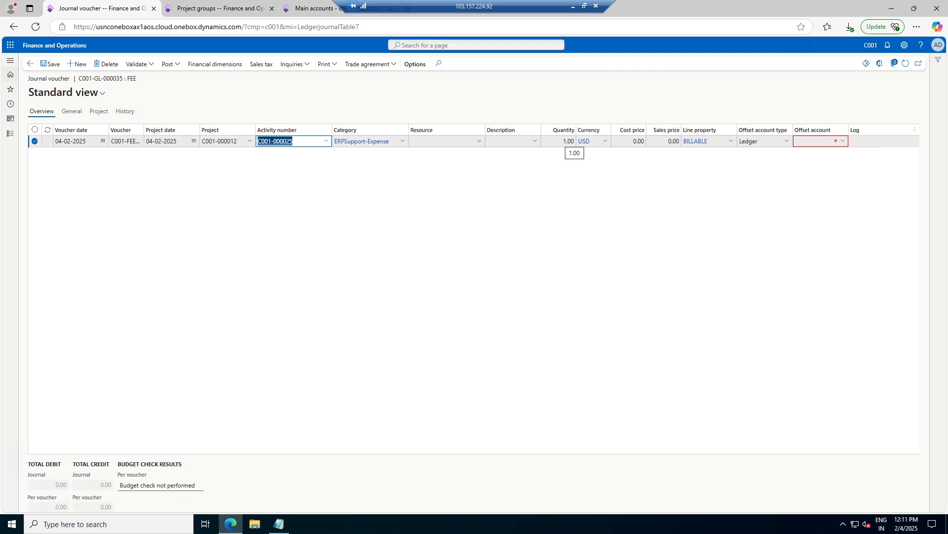
- Set the expense line's cost price to 200 and its sales price to 250
left_click(634, 141)
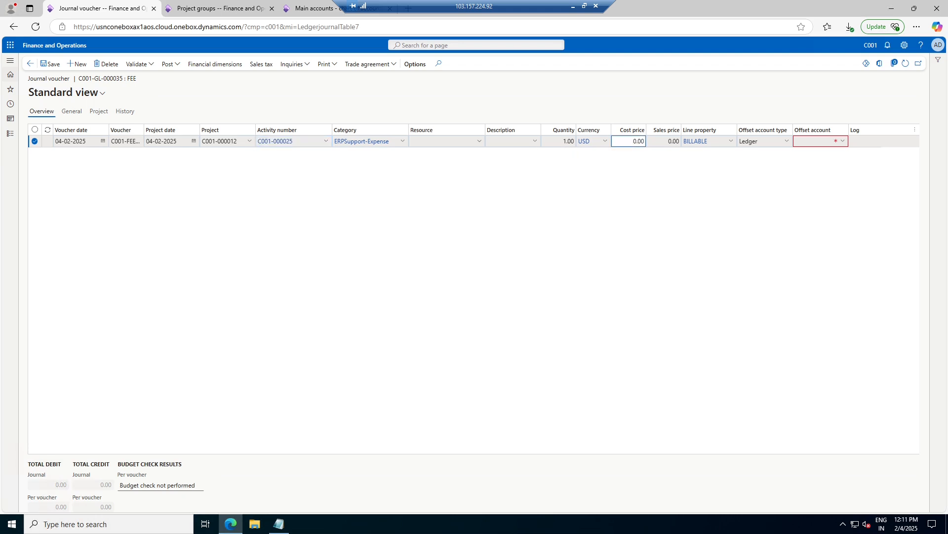
key("Tab")
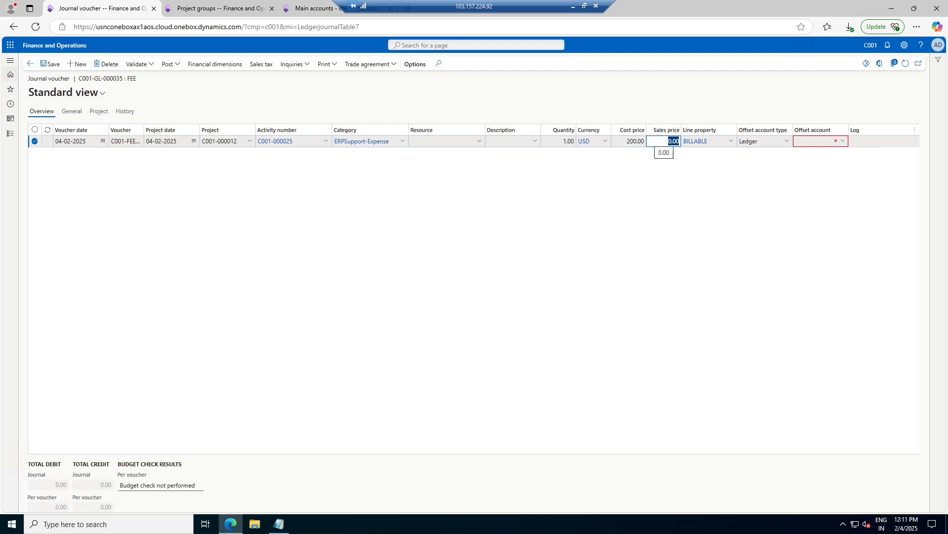
type("250")
key("Tab")
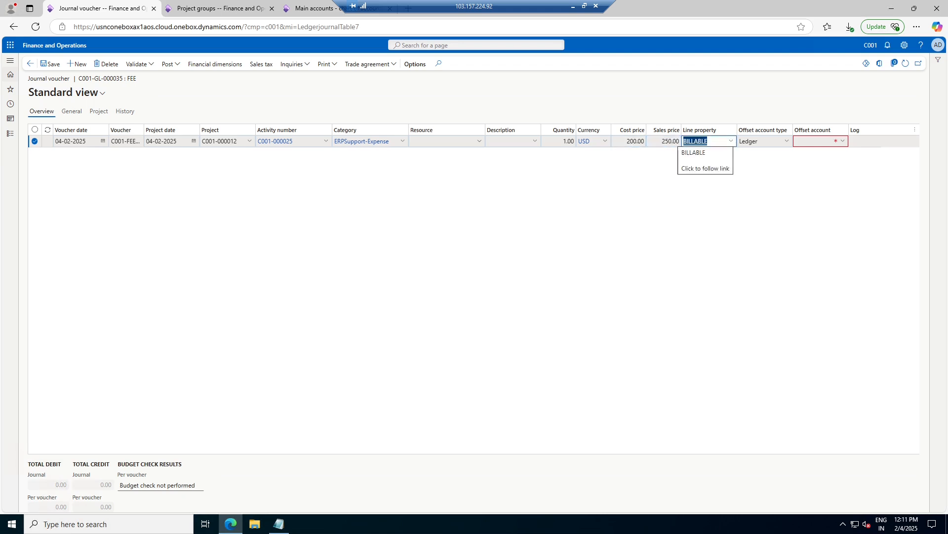
key("Tab")
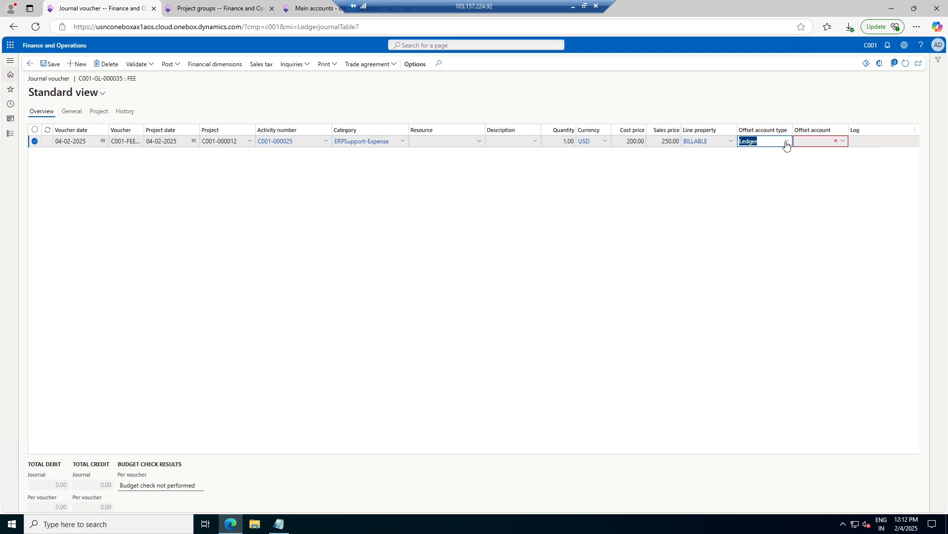
- Assign the main account WIP - cost value Fixed Price as the expense line's ledger offset account
left_click(844, 142)
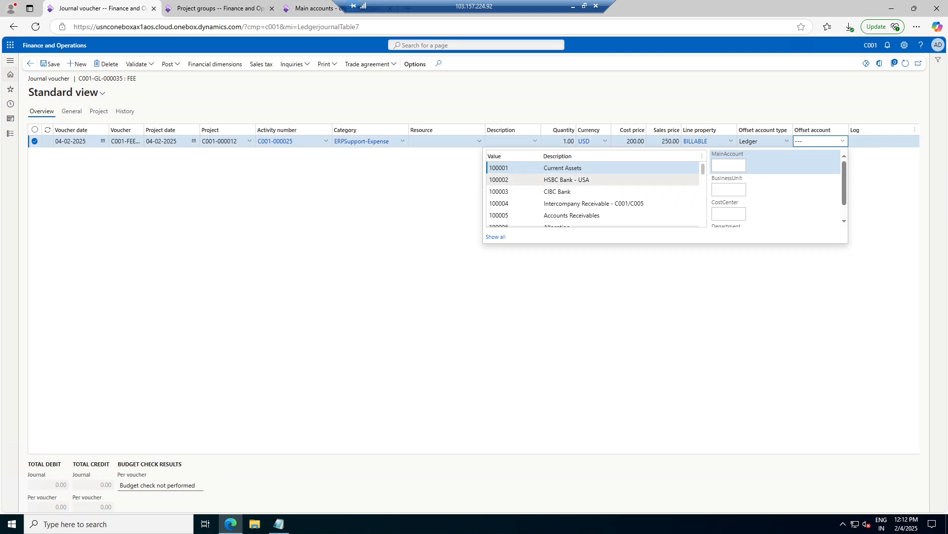
scroll(593, 193, "down", 6)
scroll(593, 197, "down", 8)
scroll(585, 196, "up", 1)
scroll(577, 199, "down", 1)
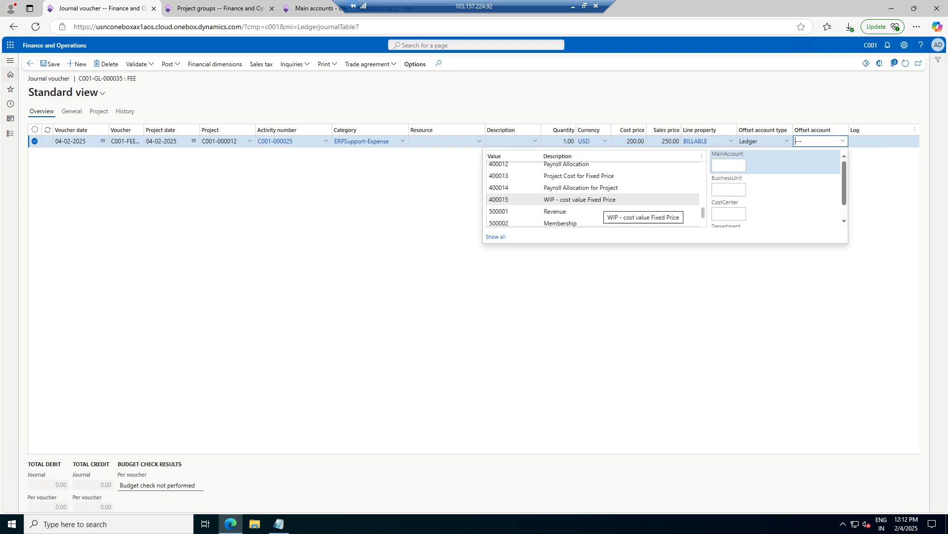
left_click(578, 200)
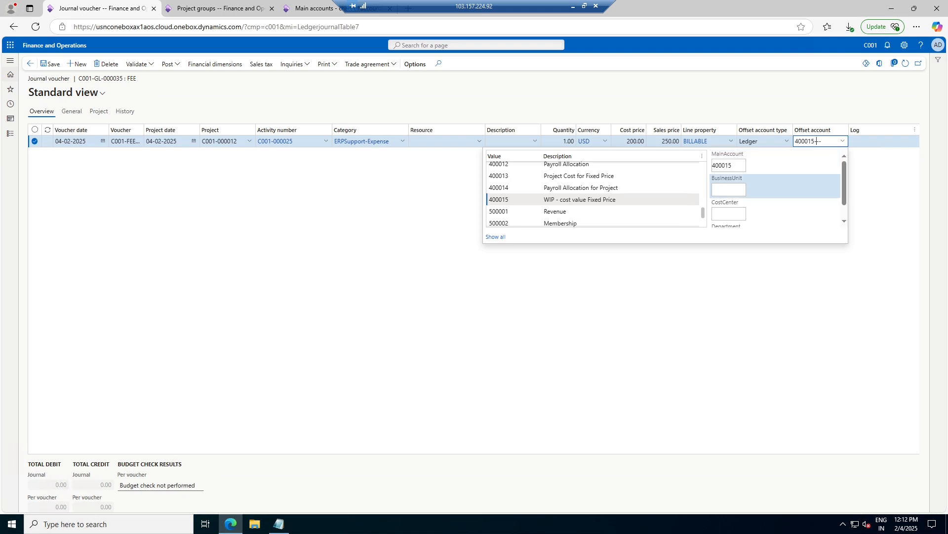
left_click(414, 208)
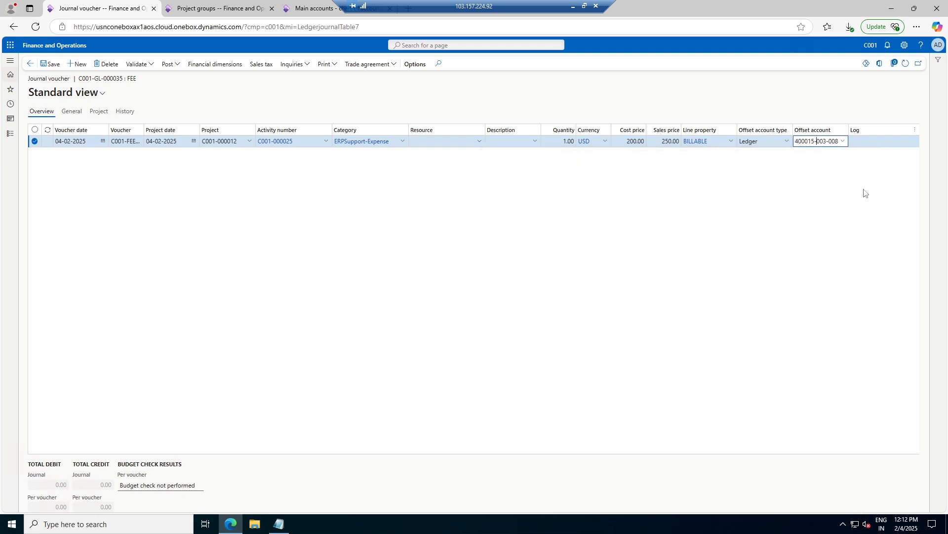
- Post the expense journal and return to the project
left_click(177, 66)
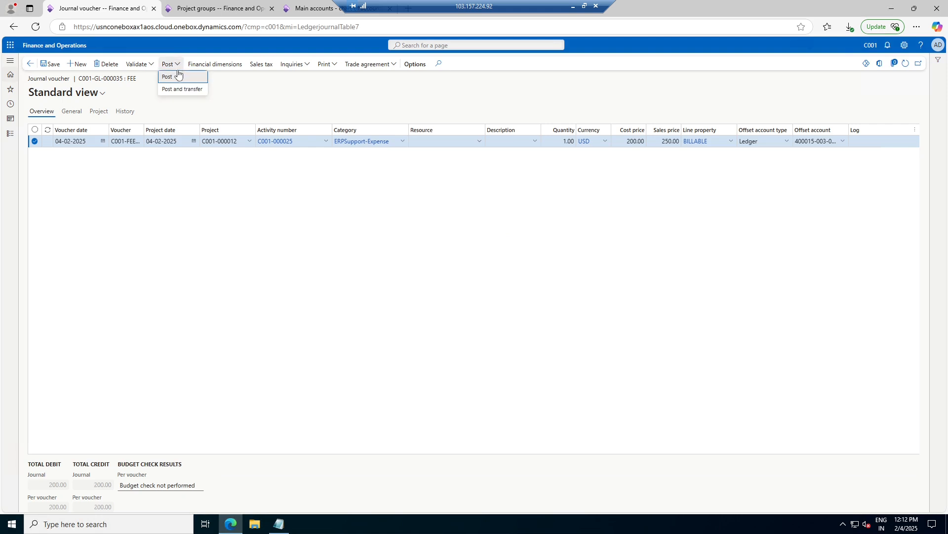
left_click(176, 77)
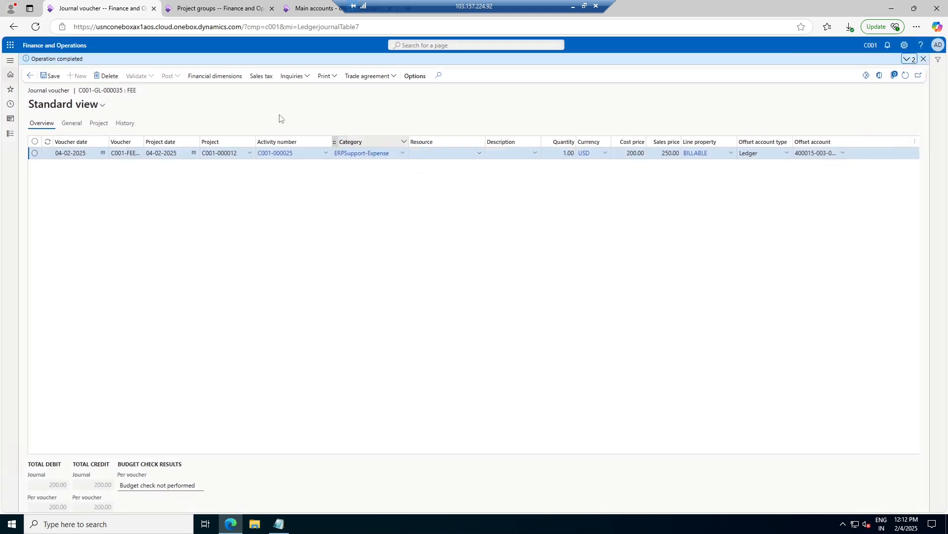
left_click(31, 77)
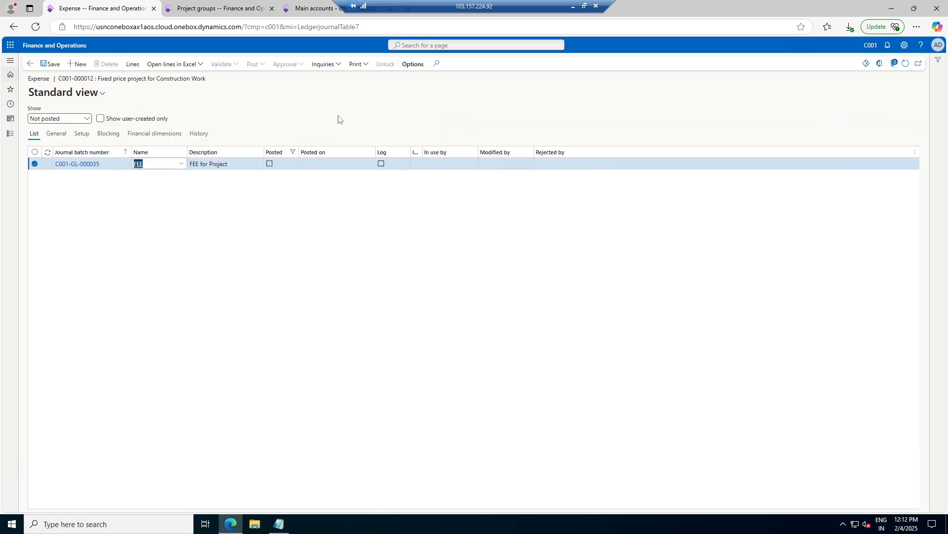
left_click(31, 66)
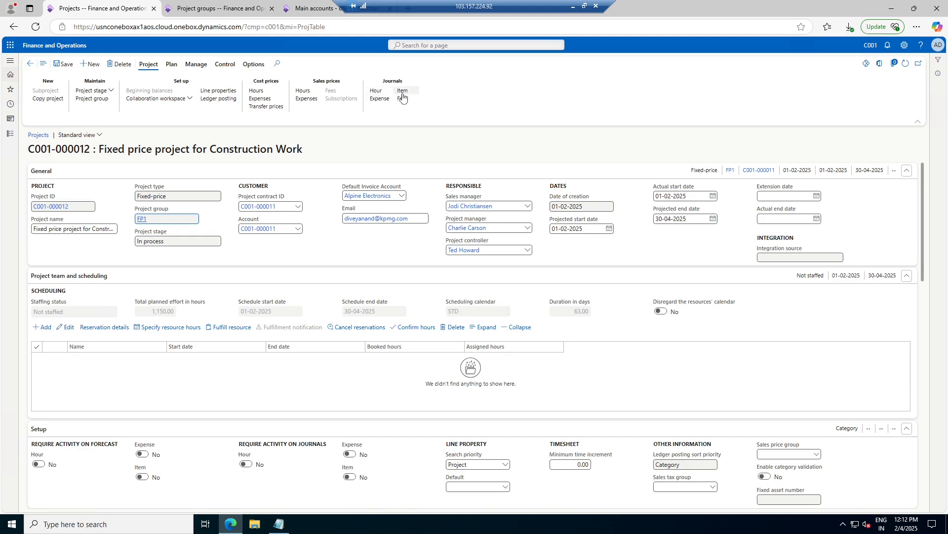
- Review the project's posted hour, fee and expense transactions, and return to the project
left_click(224, 65)
left_click(204, 66)
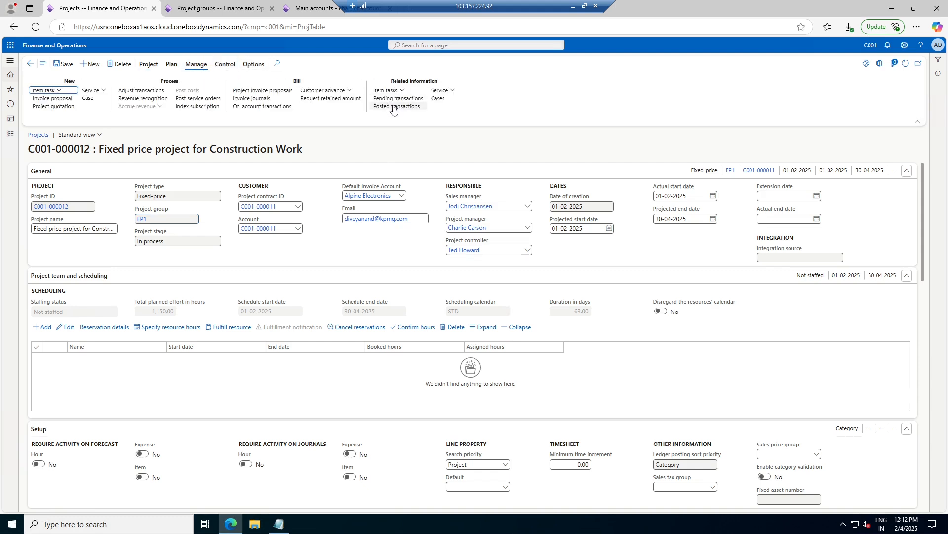
left_click(398, 107)
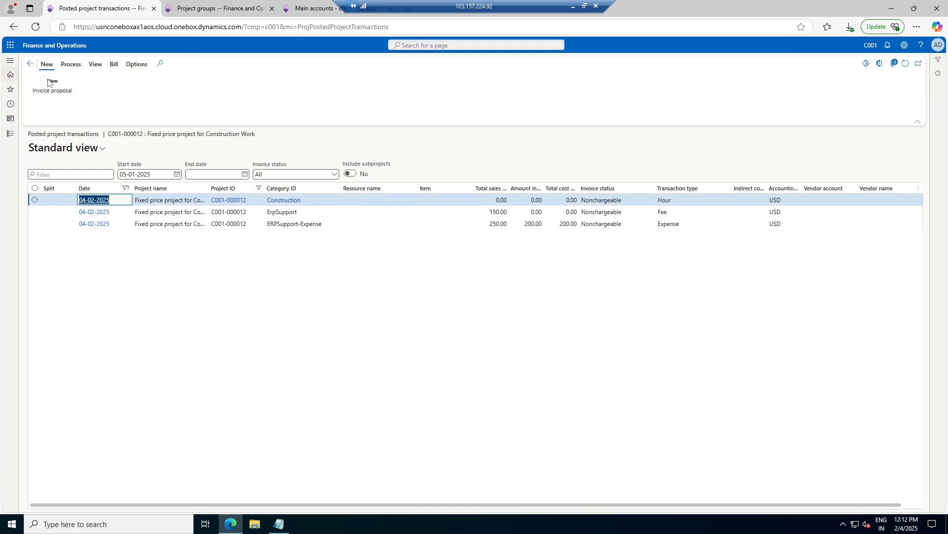
left_click(31, 62)
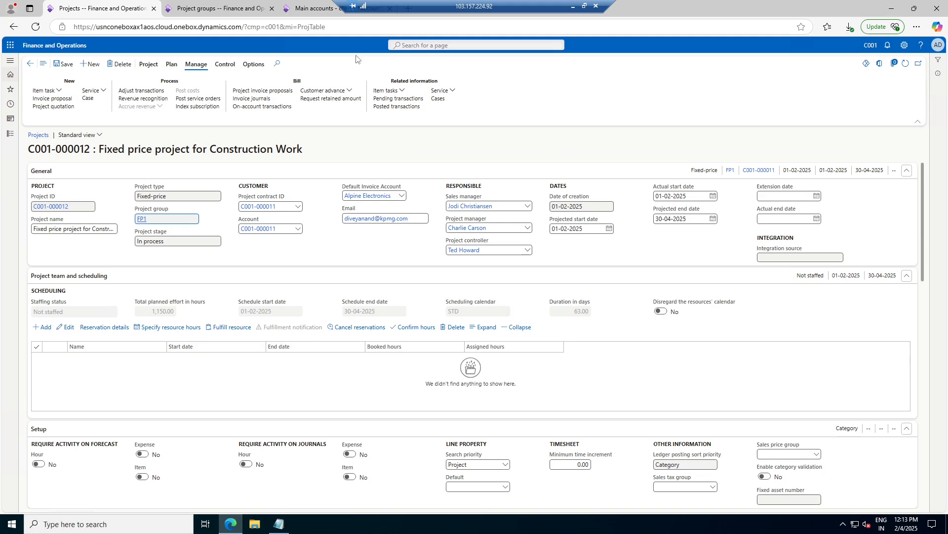
- Open the project's on-account transactions, widen the Sales price column, and check the milestone's invoice lines
left_click(256, 108)
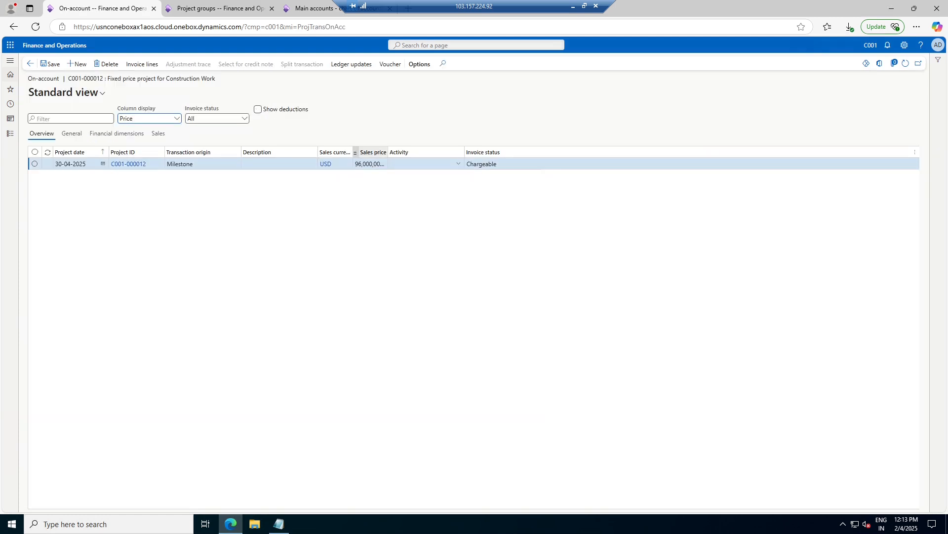
left_click_drag(389, 151, 417, 151)
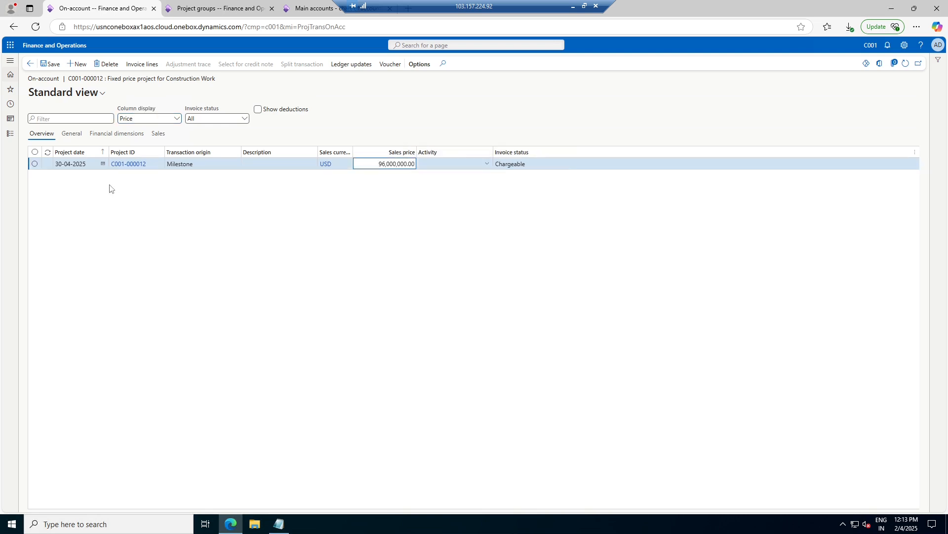
left_click(142, 65)
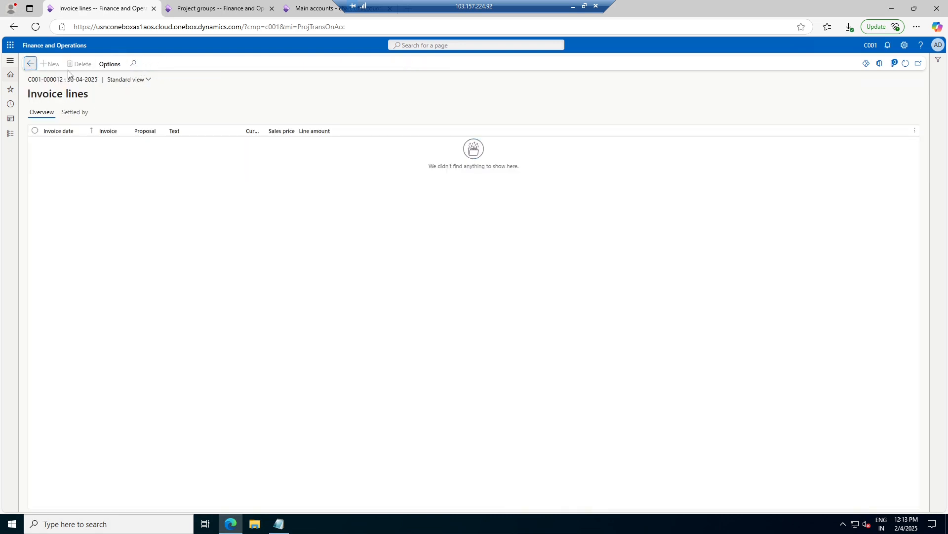
left_click(30, 64)
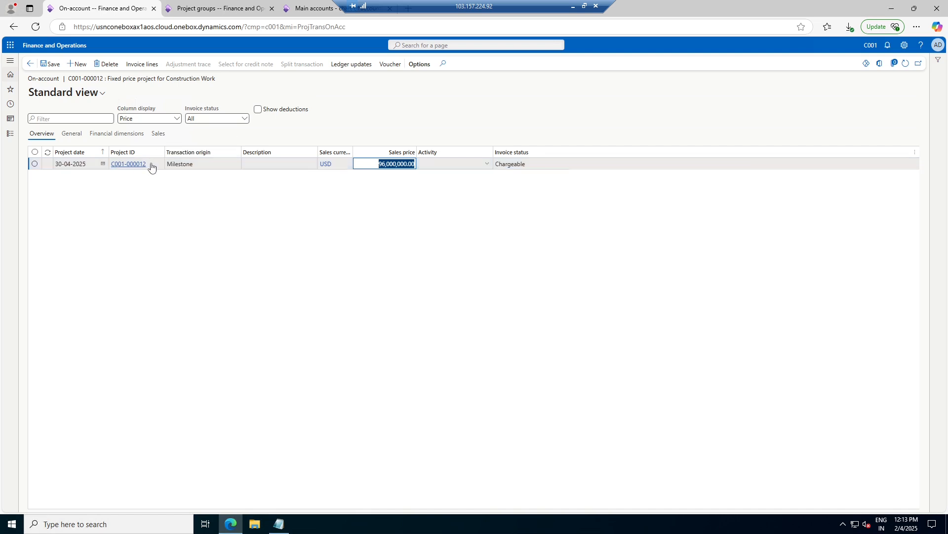
- Delete the existing on-account milestone dated 30-04-2025 and add a new on-account transaction for the project
left_click(105, 65)
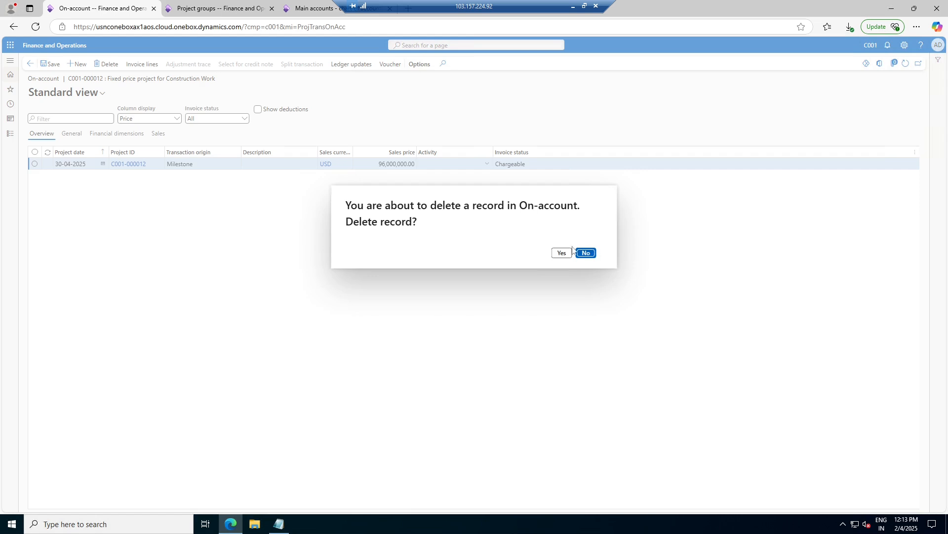
left_click(561, 254)
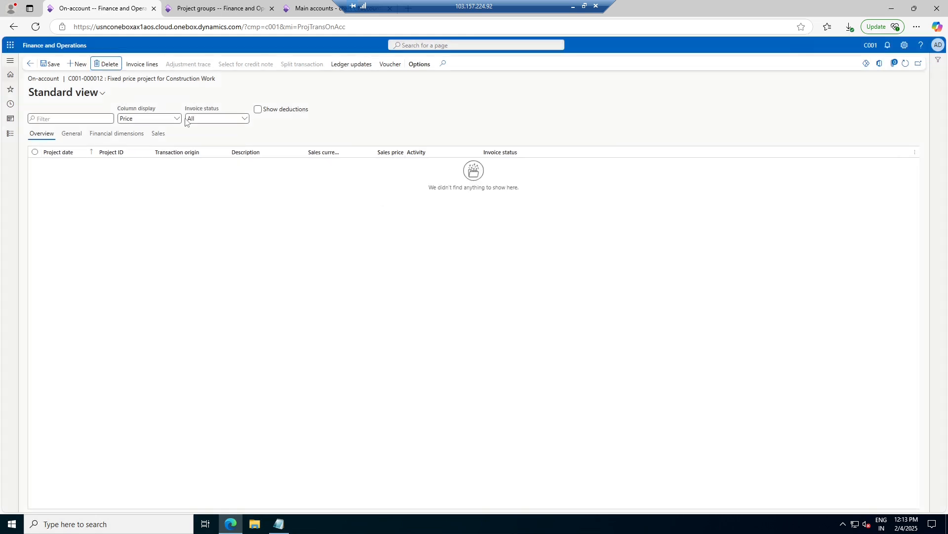
left_click(77, 64)
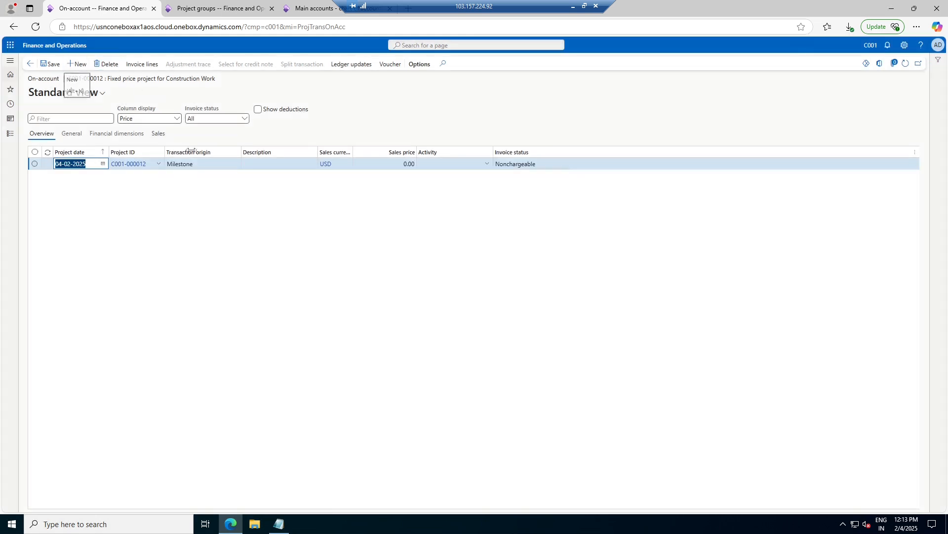
left_click(144, 64)
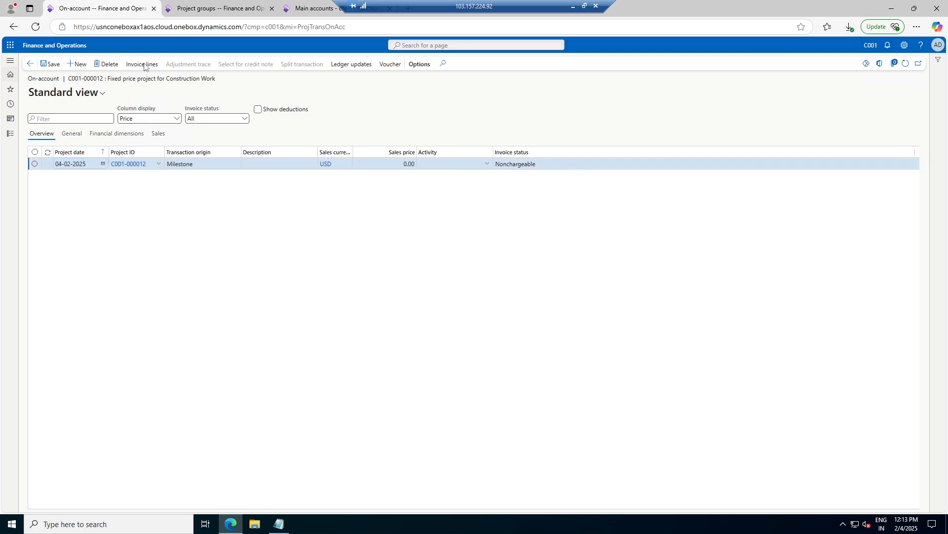
left_click(30, 64)
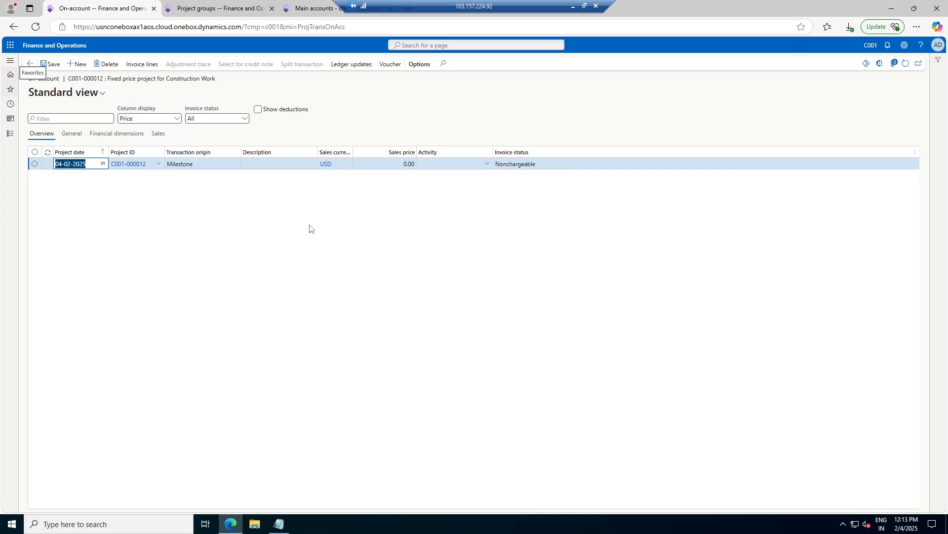
left_click(195, 166)
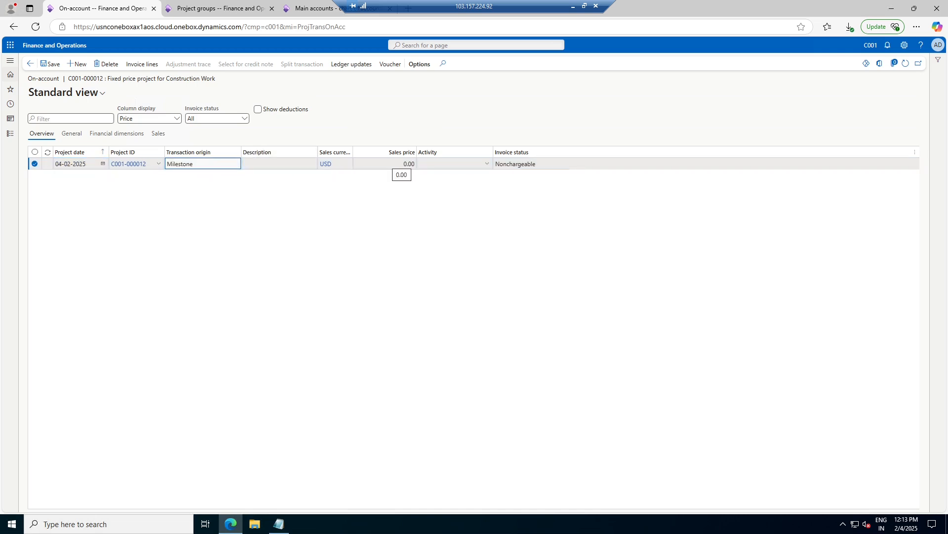
- In the second browser tab, open the Alpine Electronics project contract and examine its billing rules, funding sources and funding limits
left_click(219, 7)
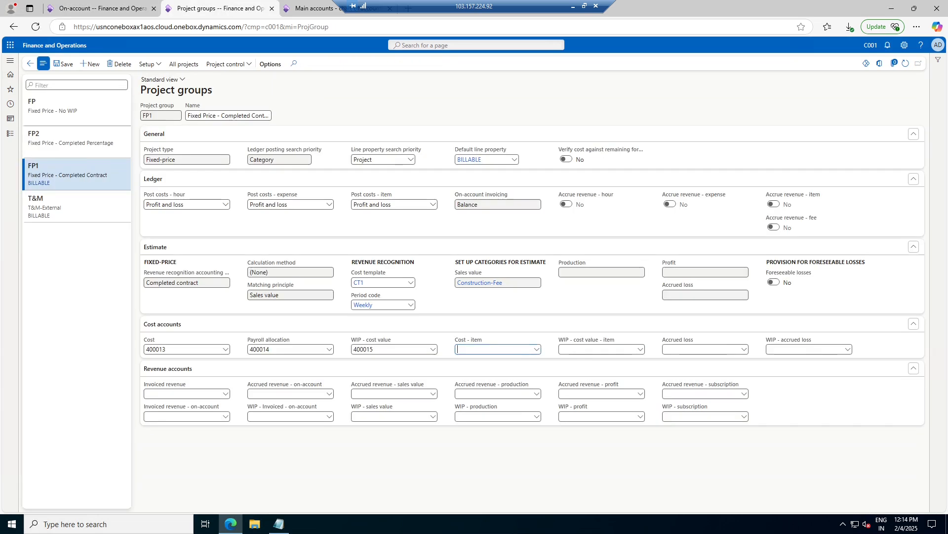
left_click(10, 133)
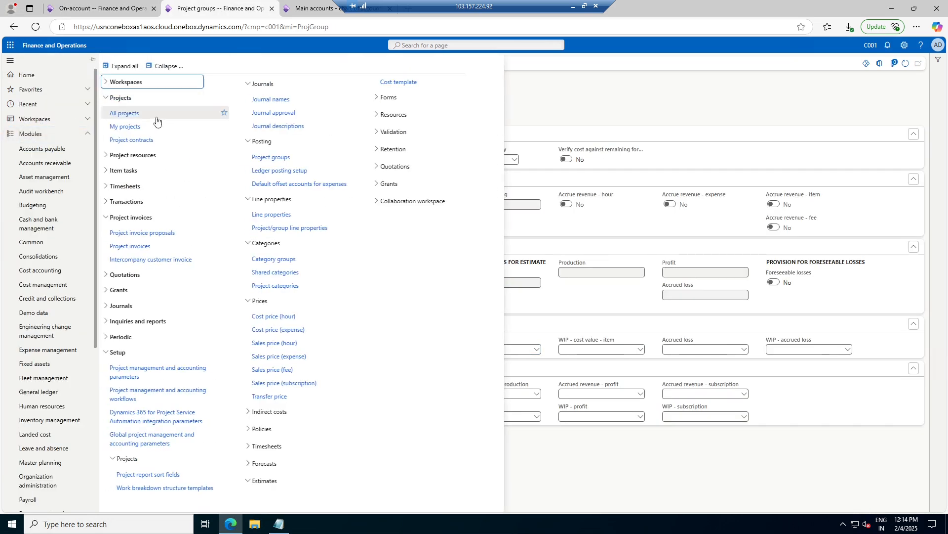
left_click(143, 140)
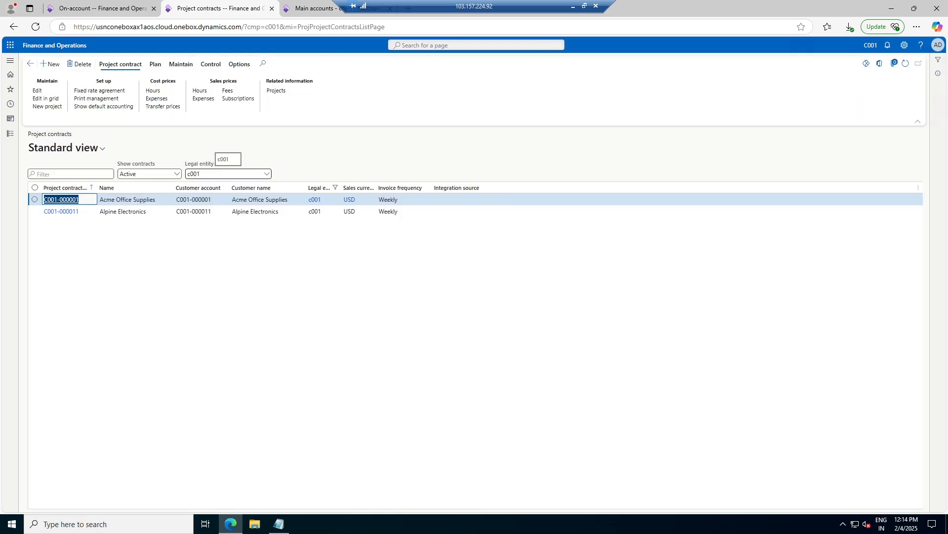
left_click(258, 211)
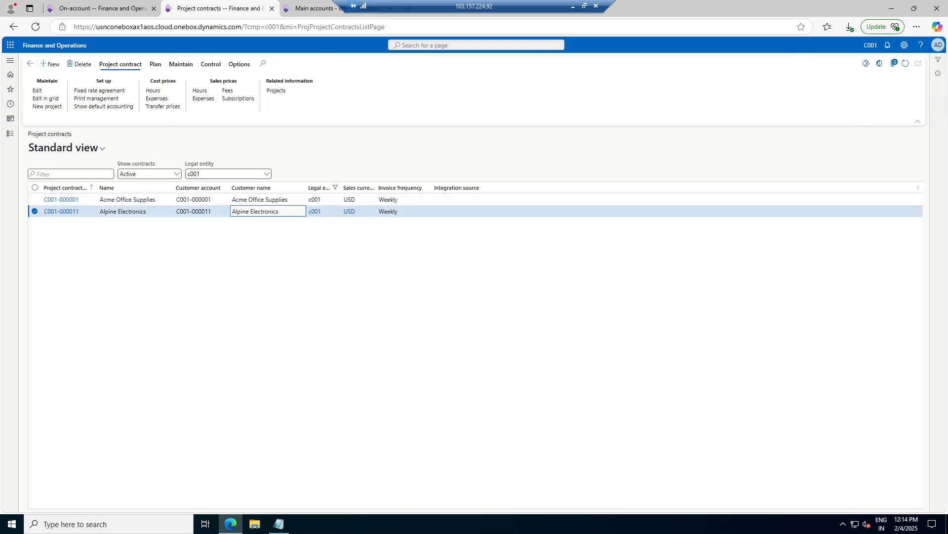
left_click(56, 213)
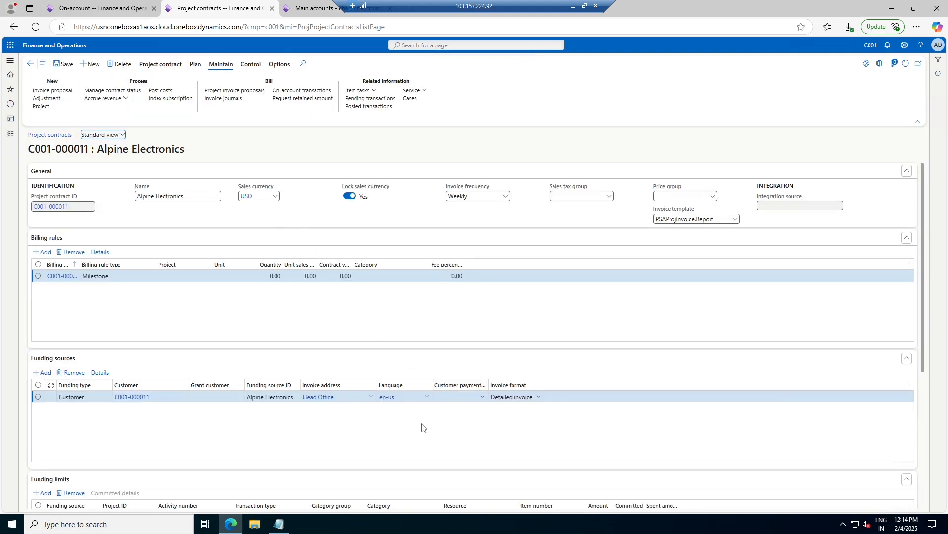
scroll(536, 409, "down", 3)
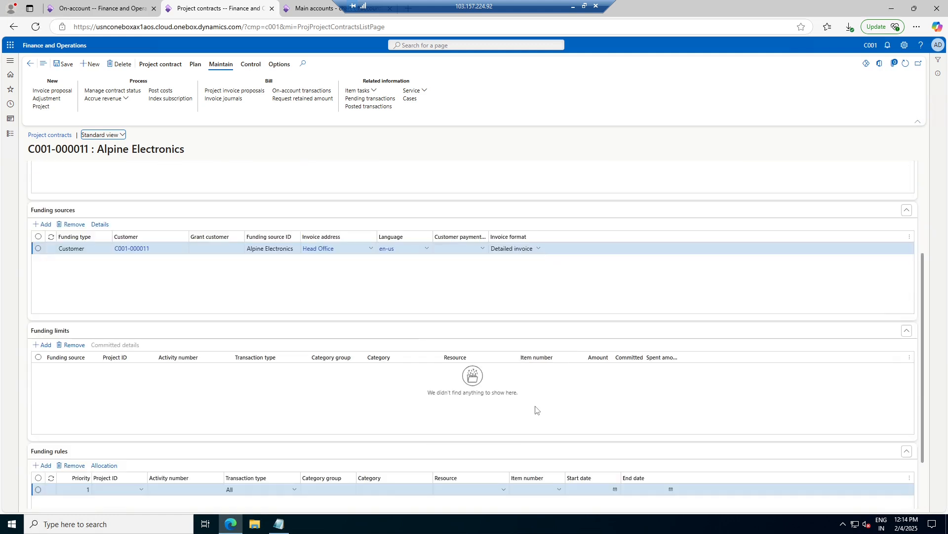
scroll(536, 409, "up", 3)
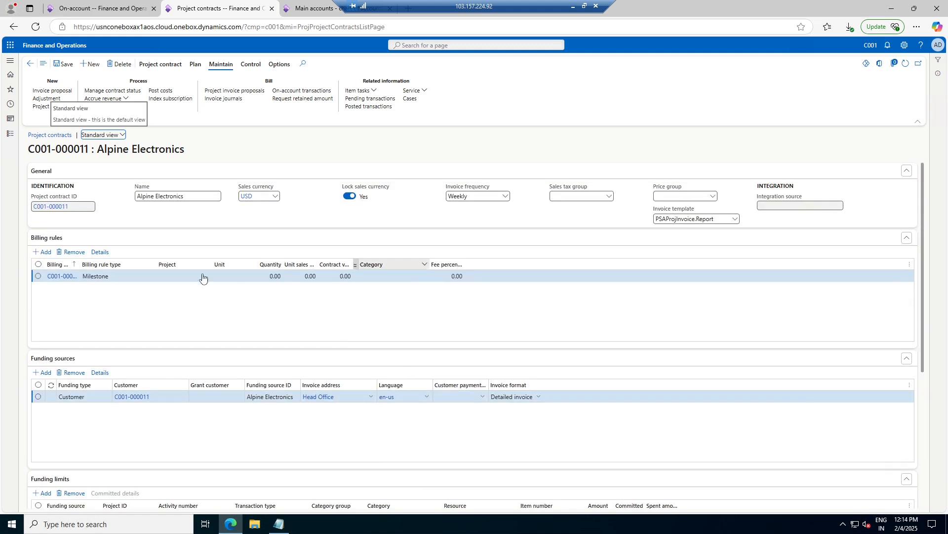
- Complete the project's milestone on-account transaction with description Invoice 1 and sales price 50,000, save it, and return to the project
left_click(85, 7)
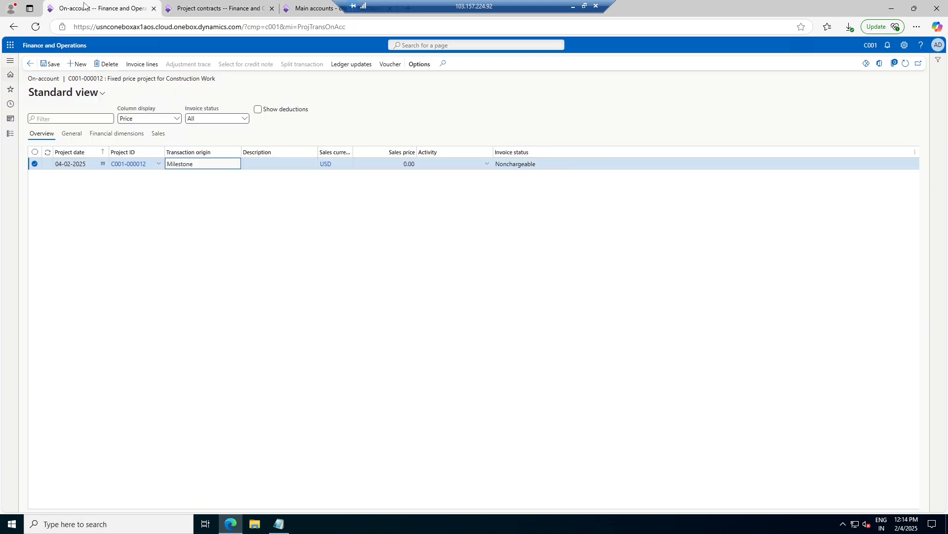
left_click(395, 164)
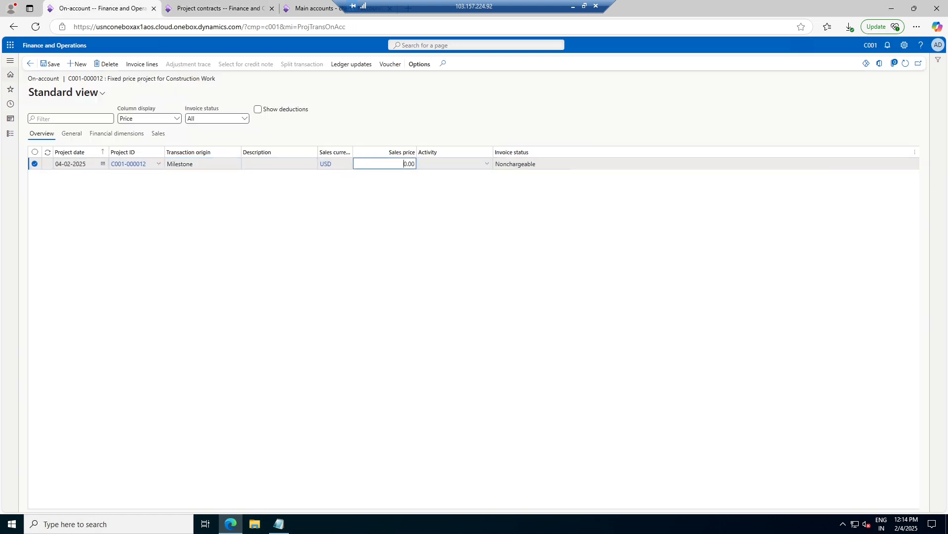
left_click(209, 165)
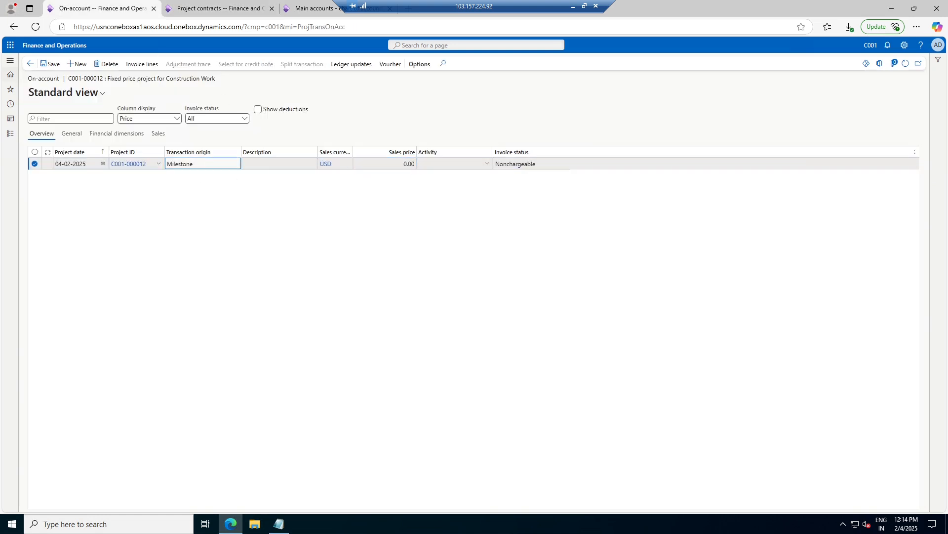
left_click(280, 164)
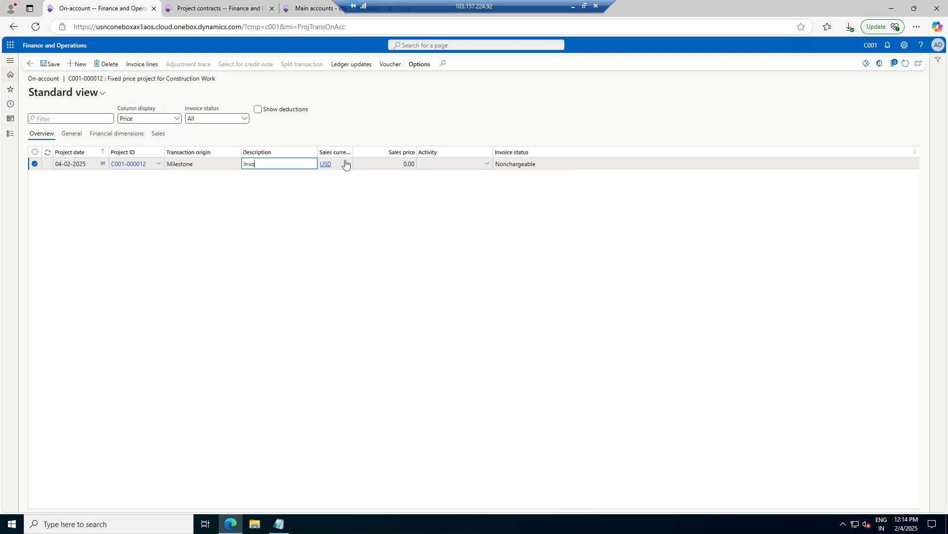
key("Tab")
key("Tab")
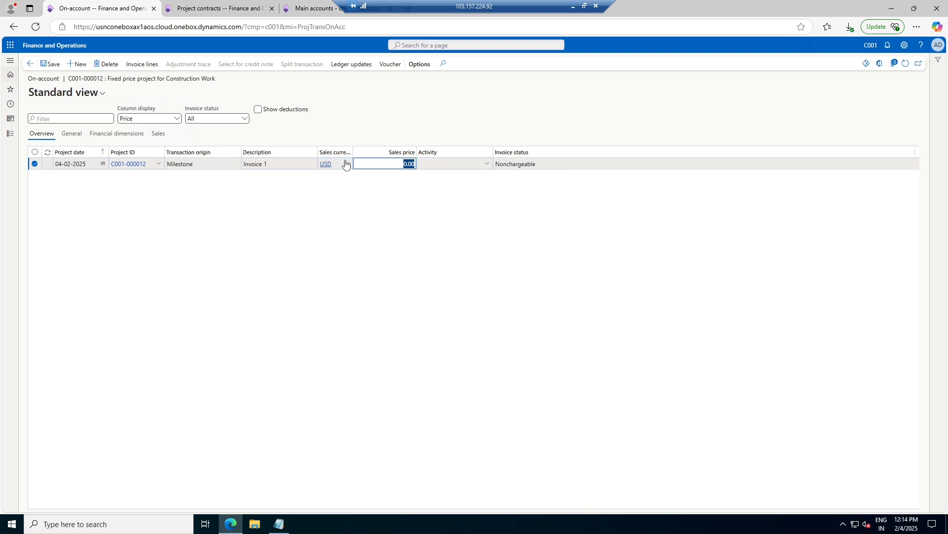
type("50,000")
key("Tab")
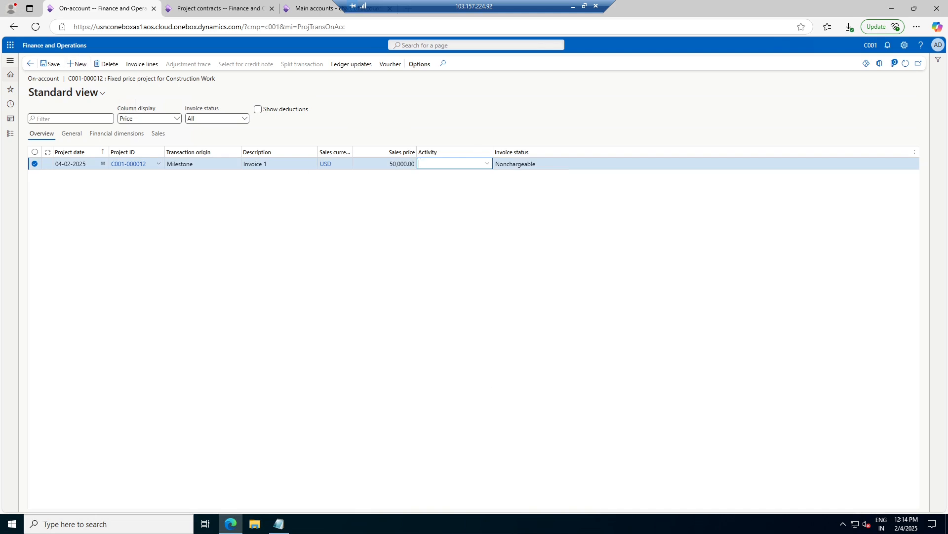
left_click(53, 65)
left_click(30, 65)
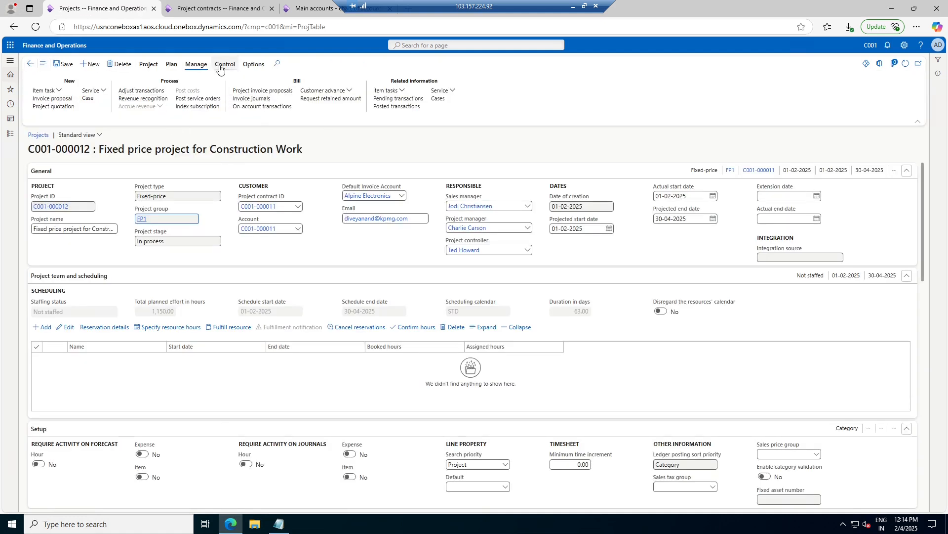
- Calculate the project's cost control with M1 as both remaining and original forecast model, review the costs and deviations, and return to the project
left_click(225, 64)
left_click(112, 98)
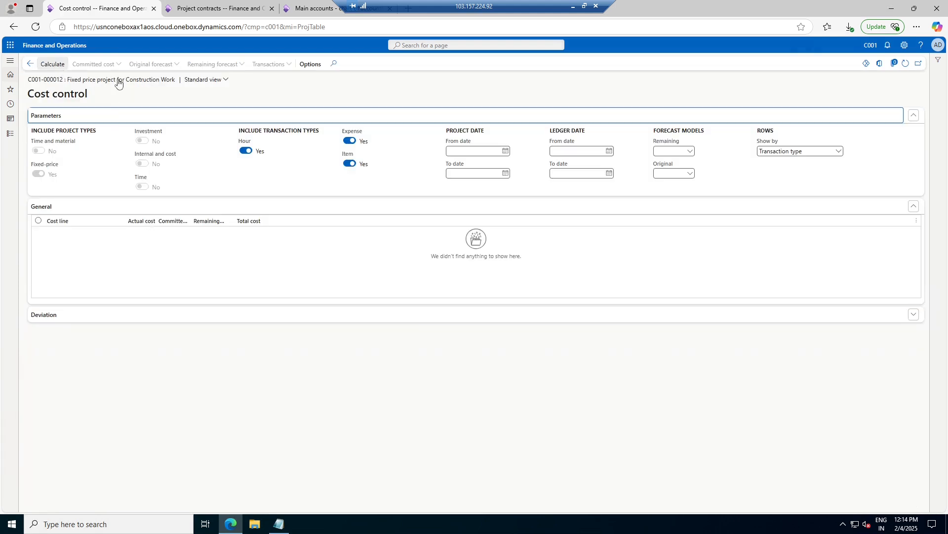
left_click(691, 152)
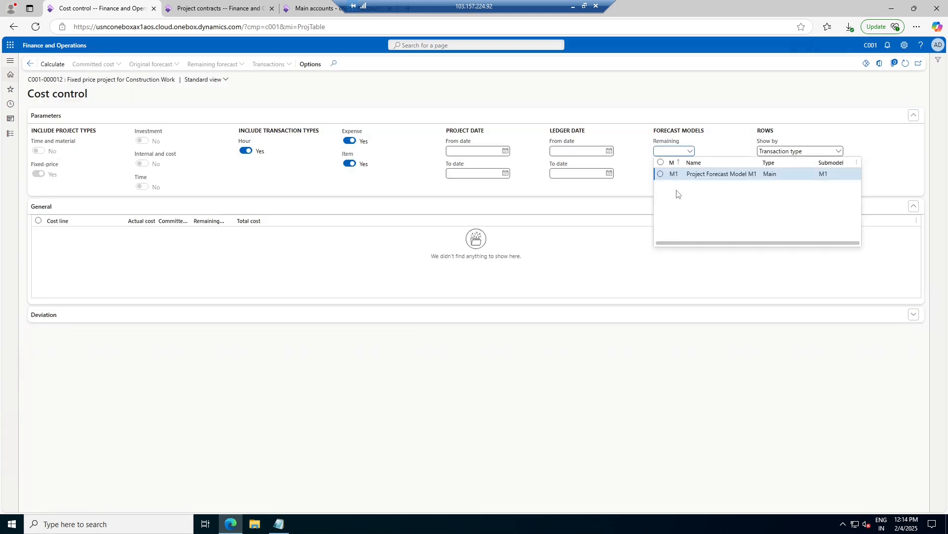
left_click(705, 176)
left_click(691, 174)
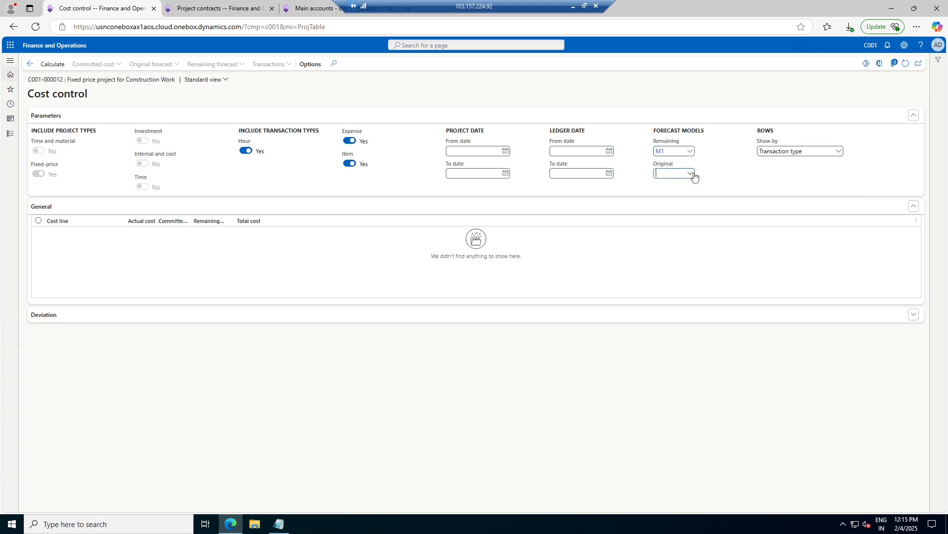
left_click(681, 201)
left_click(662, 153)
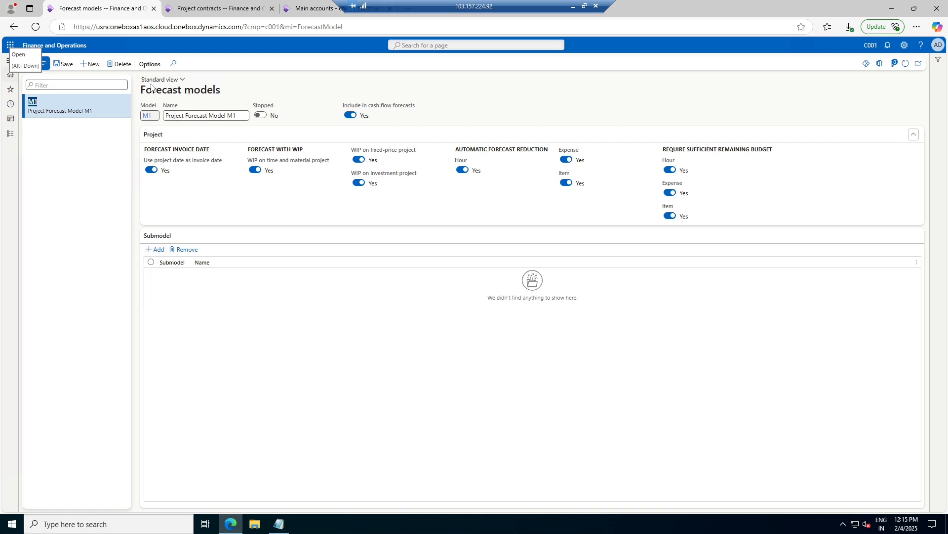
left_click(30, 63)
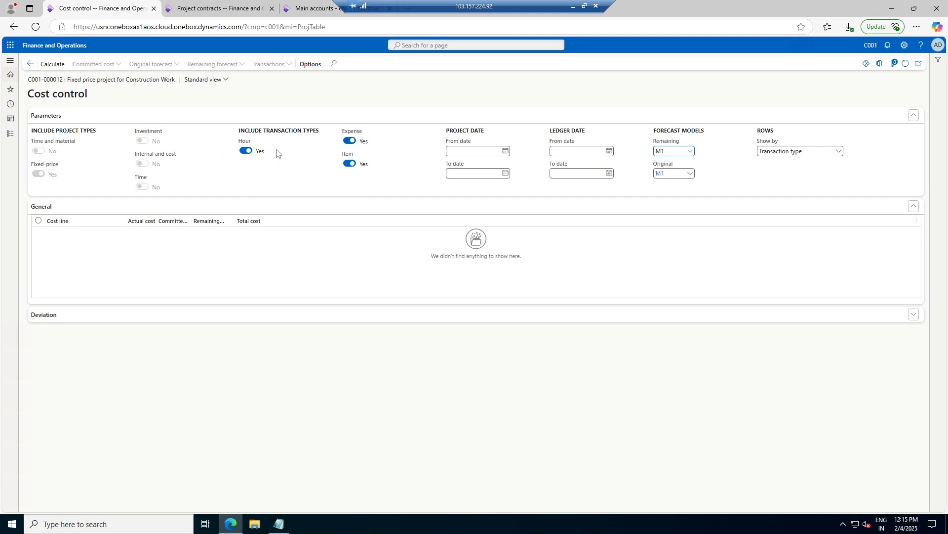
left_click(53, 65)
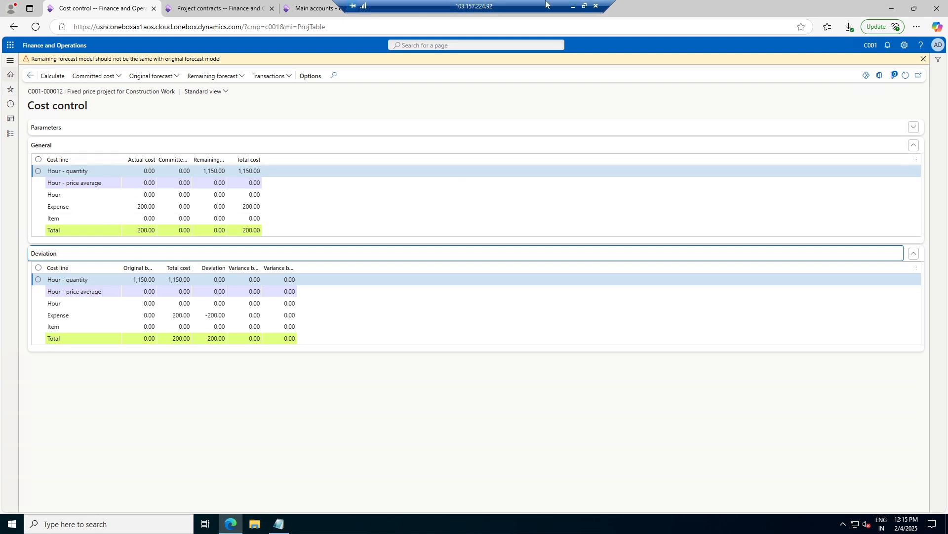
left_click(31, 75)
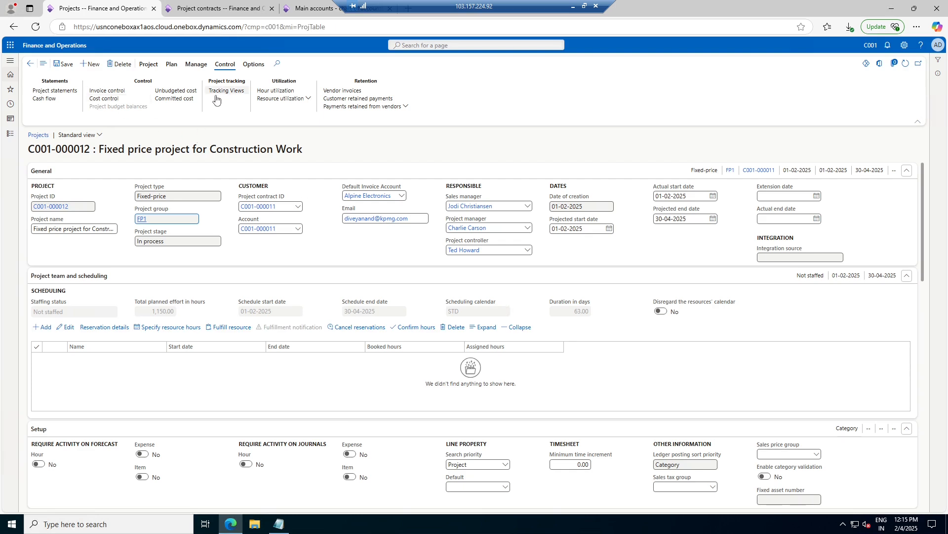
- Create an invoice proposal for the fixed-price project that includes the Invoice 1 milestone transaction
left_click(192, 68)
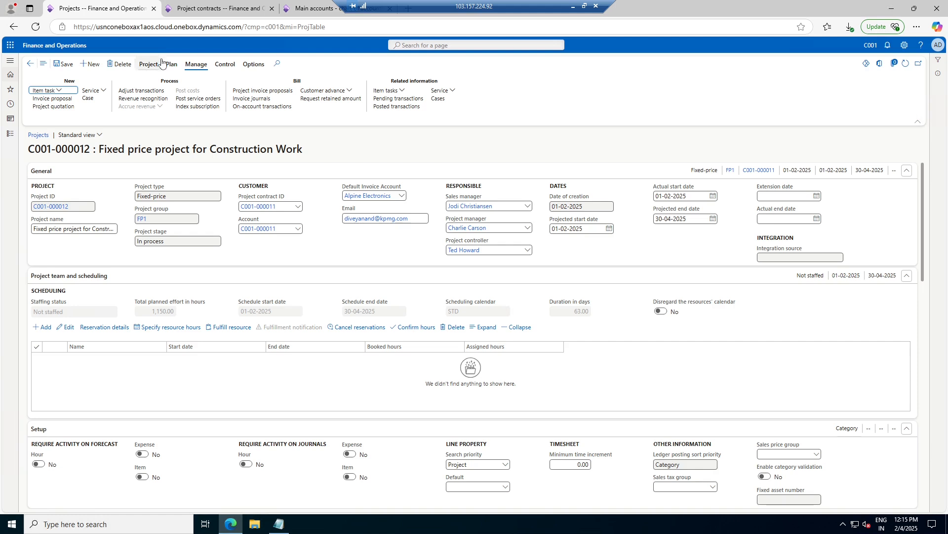
left_click(147, 68)
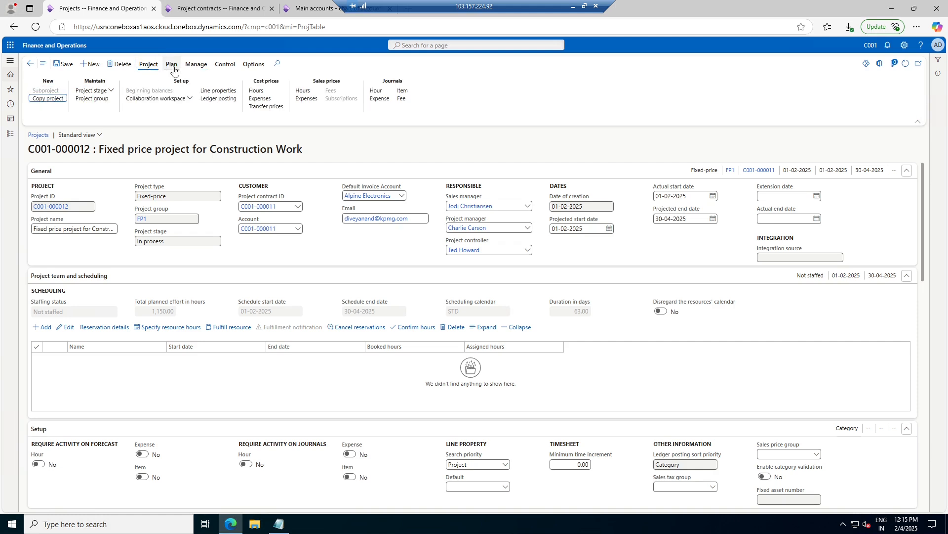
left_click(195, 66)
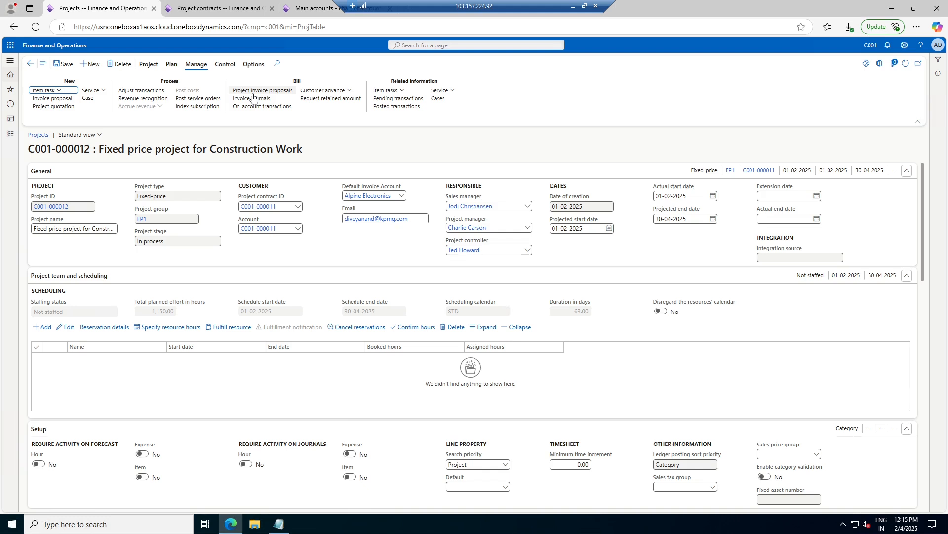
left_click(55, 100)
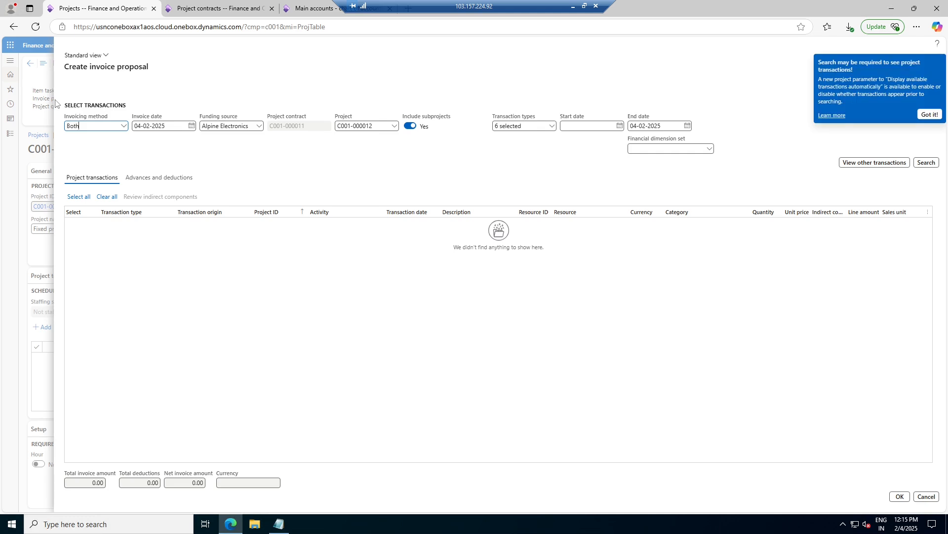
left_click(926, 162)
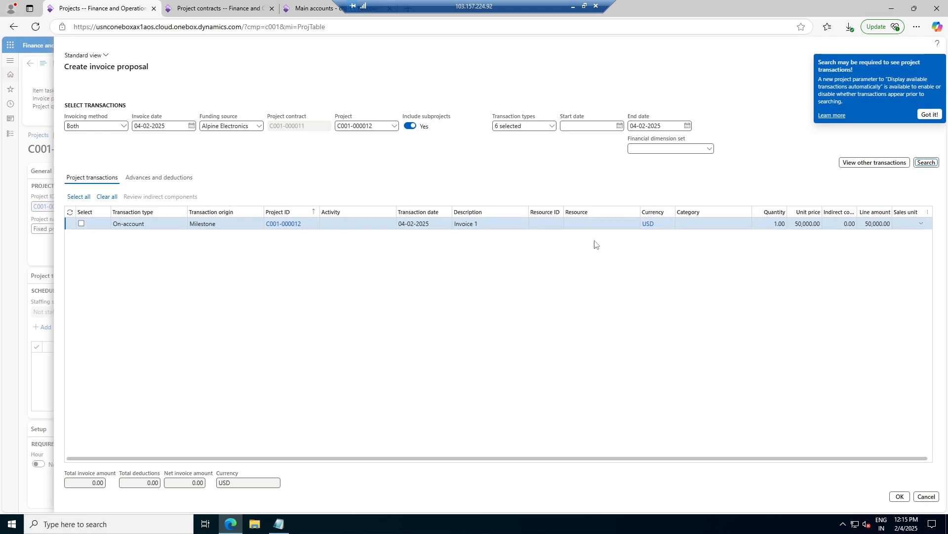
left_click(82, 224)
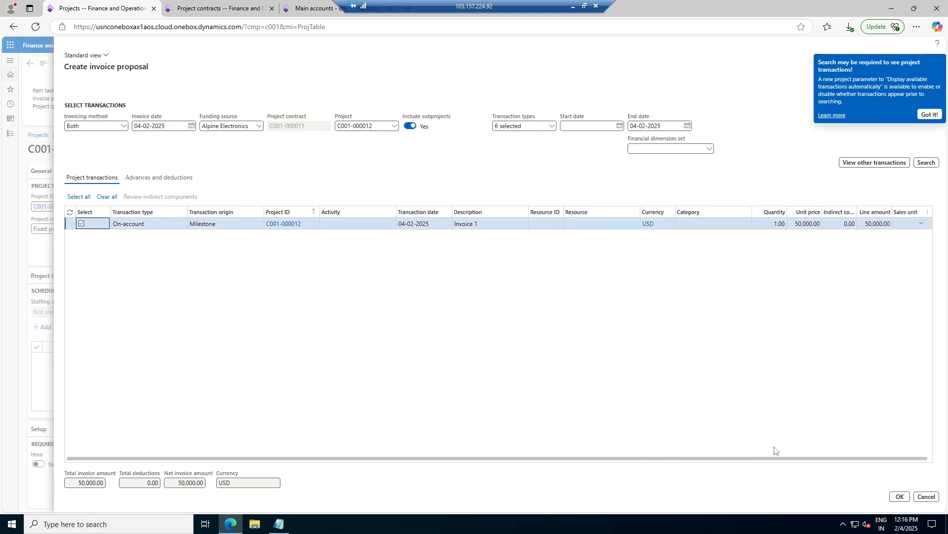
left_click(900, 497)
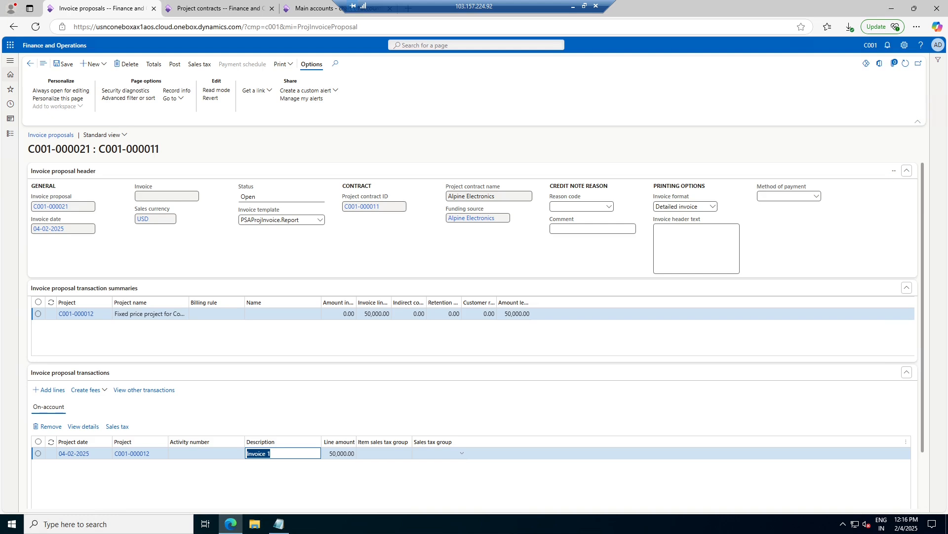
- Try to post the invoice proposal with its default parameters and read the posting message details
left_click(174, 64)
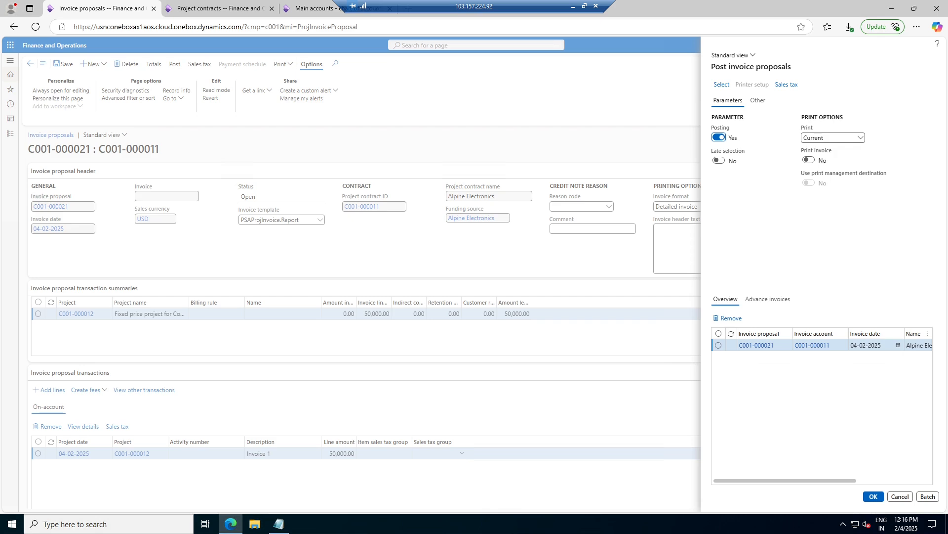
left_click(873, 496)
left_click(553, 253)
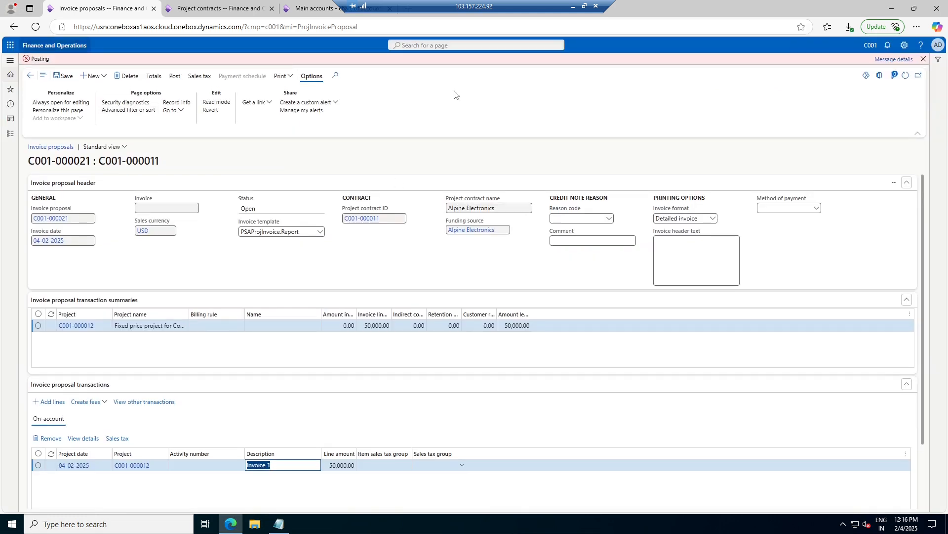
left_click(883, 60)
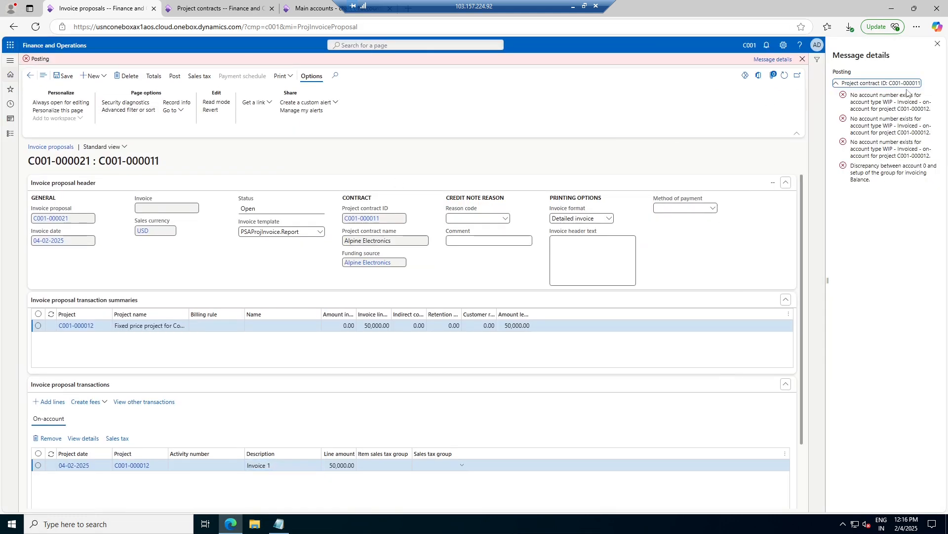
left_click_drag(883, 101, 915, 102)
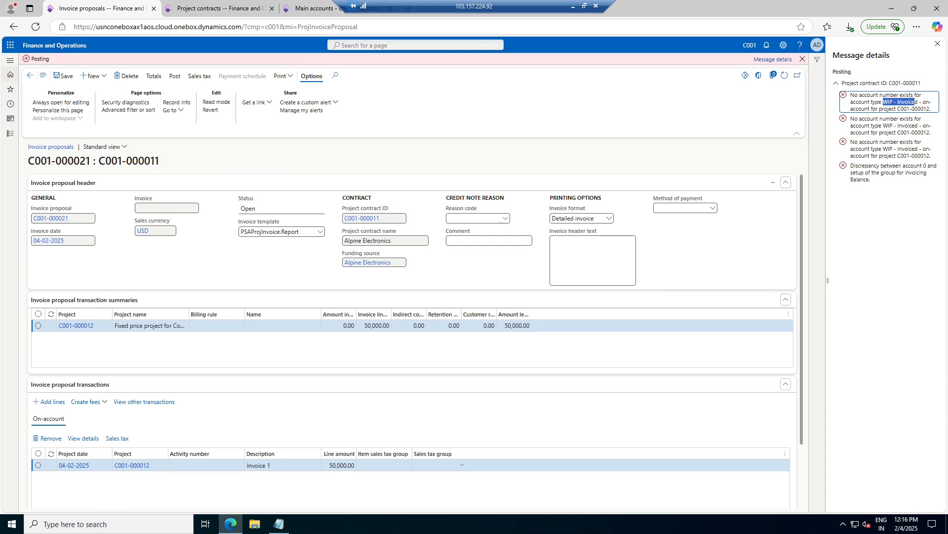
- Open the project groups setup and check the WIP - Invoiced - on-account revenue account of group FP1
left_click(208, 9)
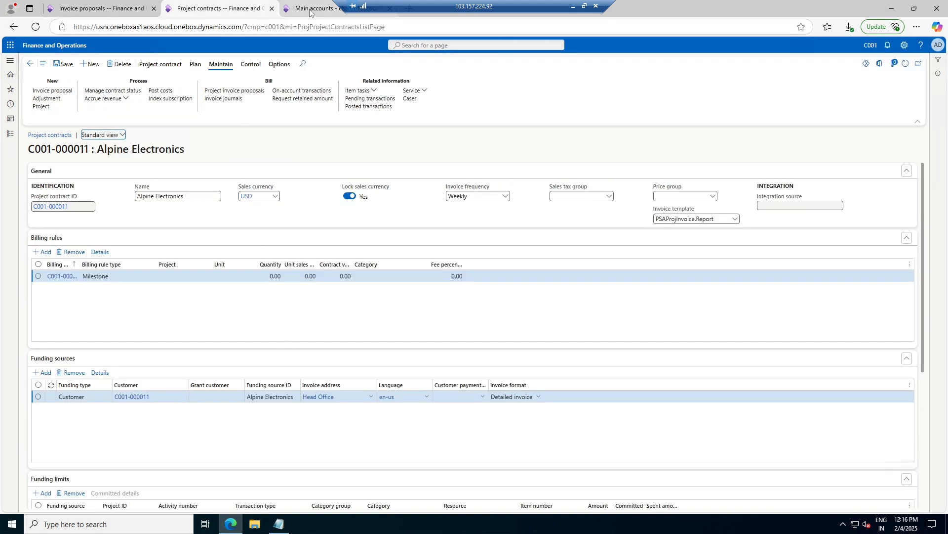
left_click(6, 138)
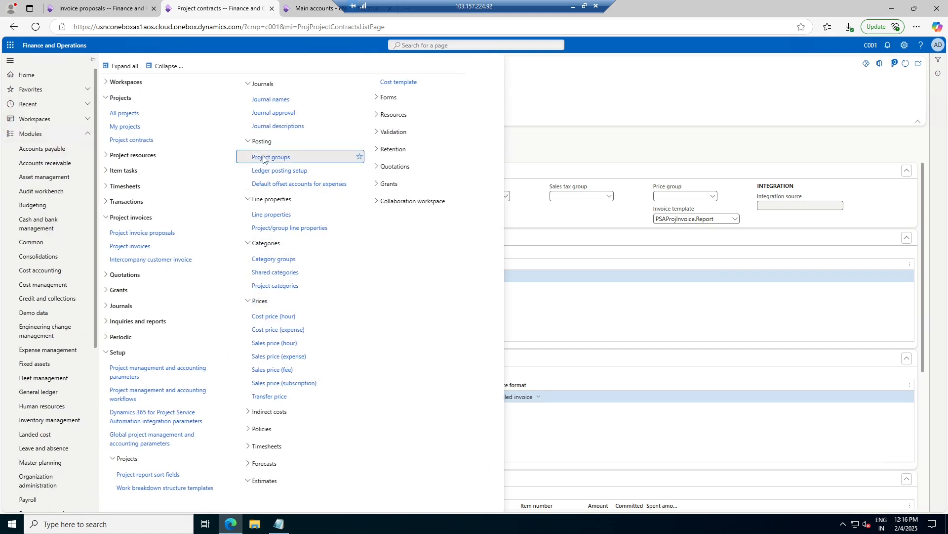
left_click(264, 158)
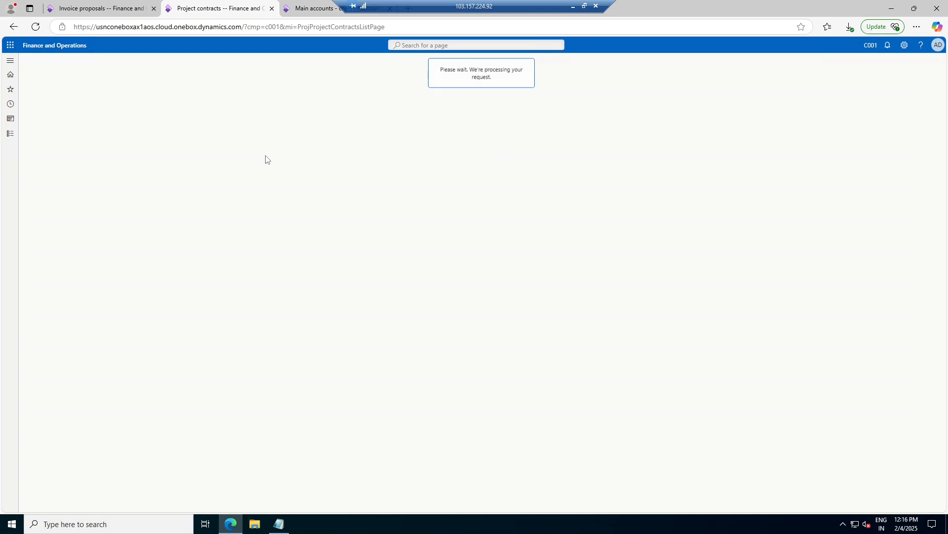
left_click(122, 8)
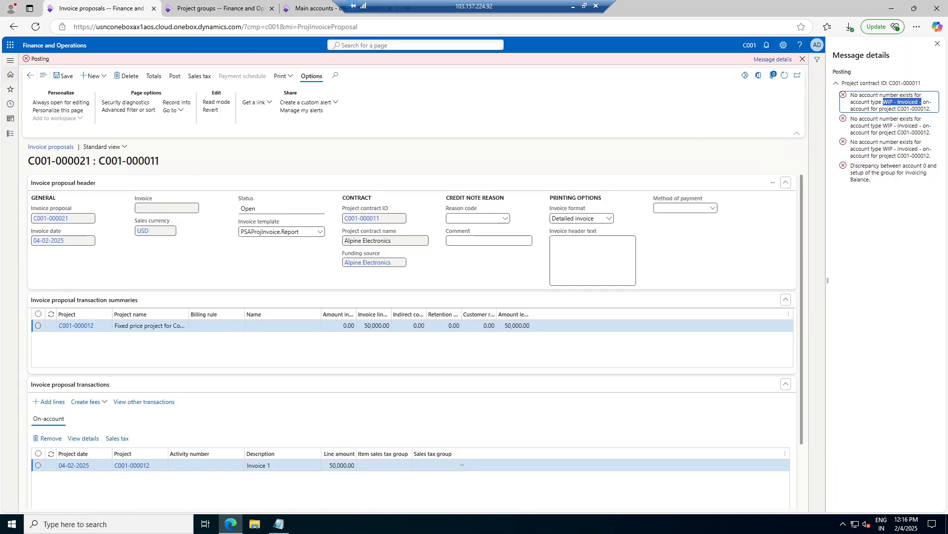
left_click(218, 8)
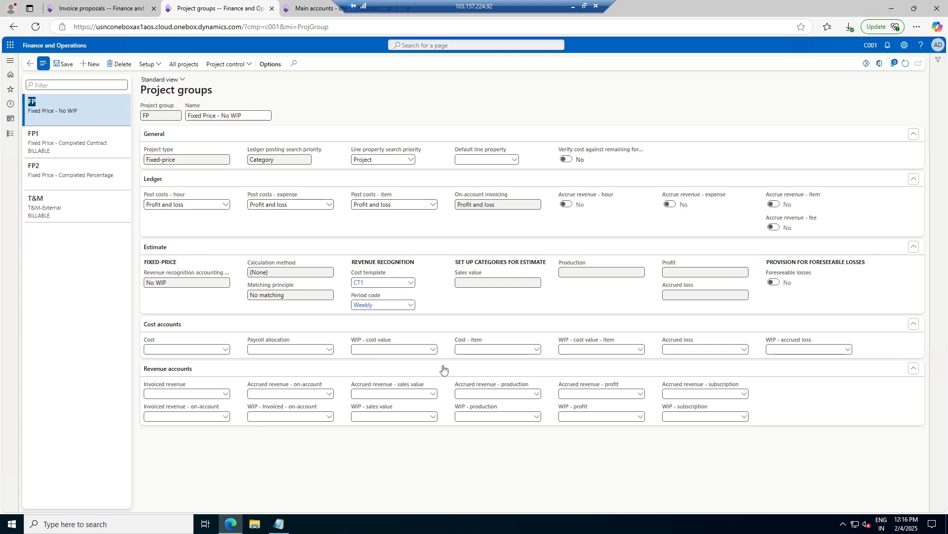
left_click(74, 143)
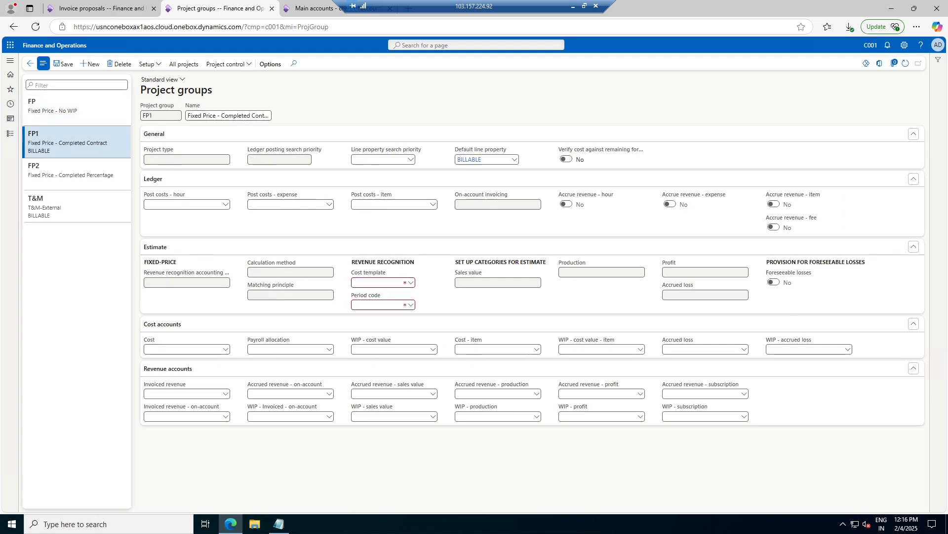
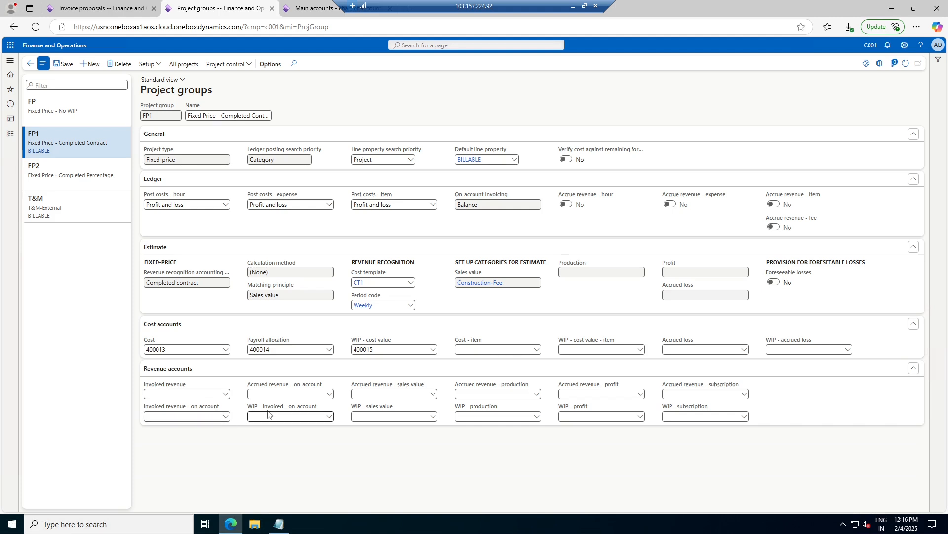
left_click(329, 418)
left_click(353, 455)
left_click_drag(320, 412, 249, 413)
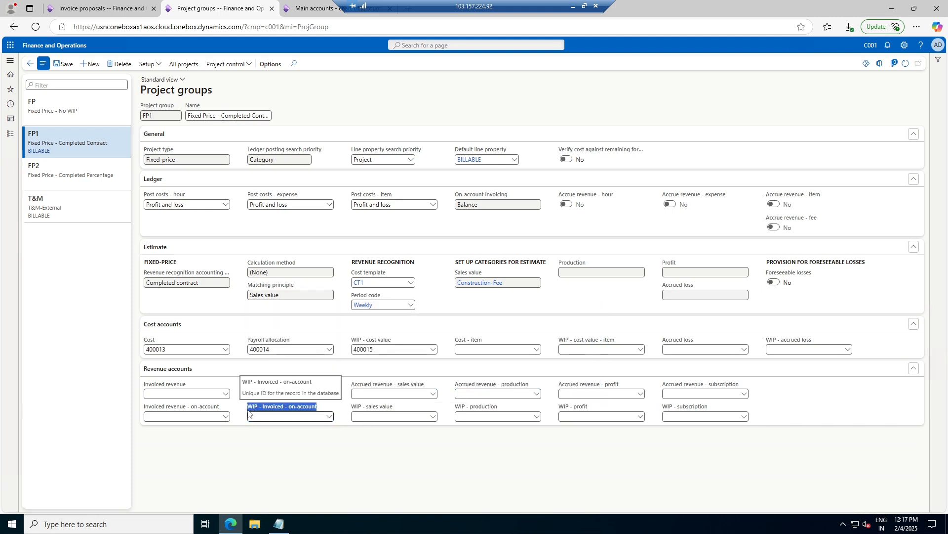
- Create main account 400016 named WIP - Invoiced - on-account Fixed Price in the Coke chart of accounts
left_click(308, 4)
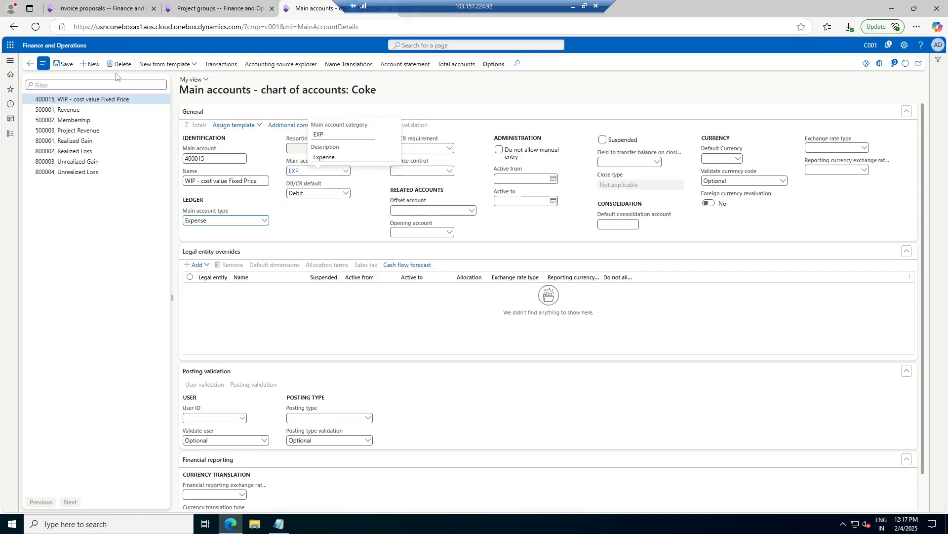
left_click(90, 64)
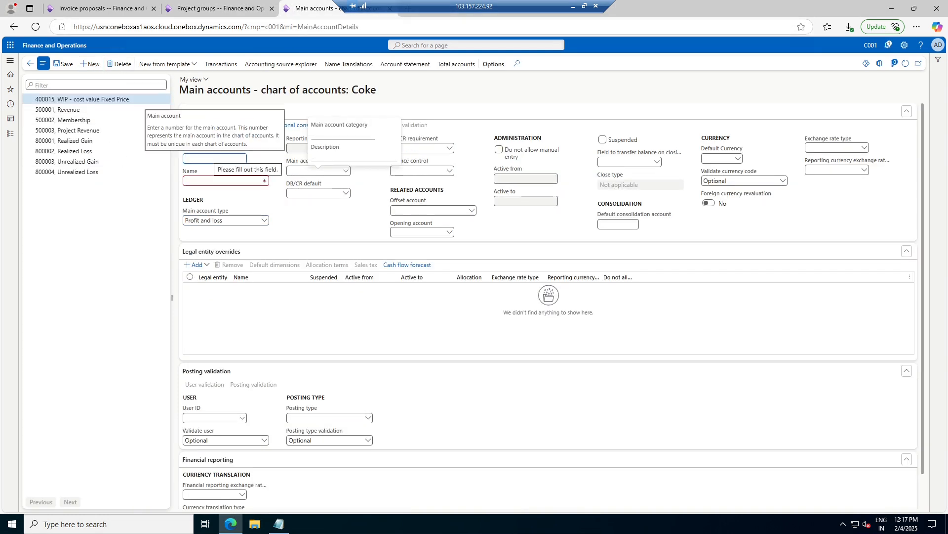
type("400016")
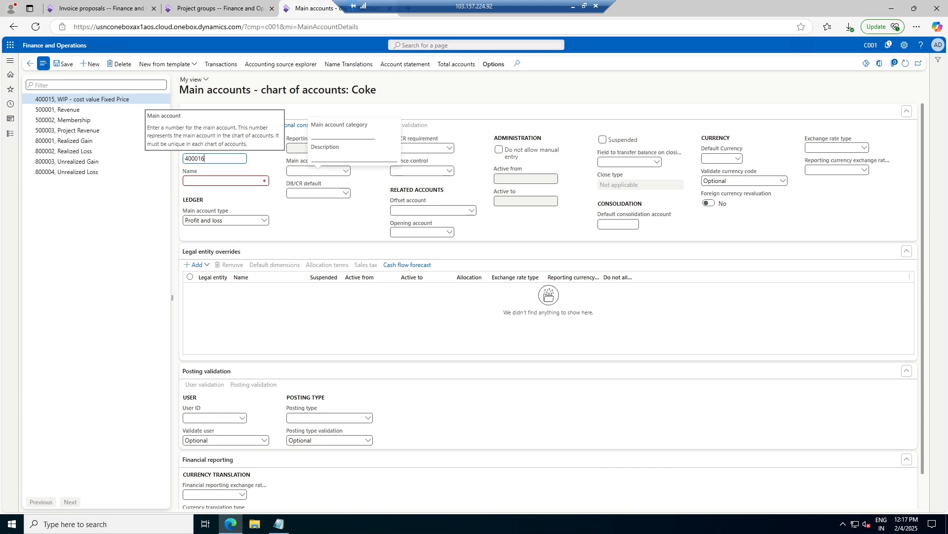
key("Tab")
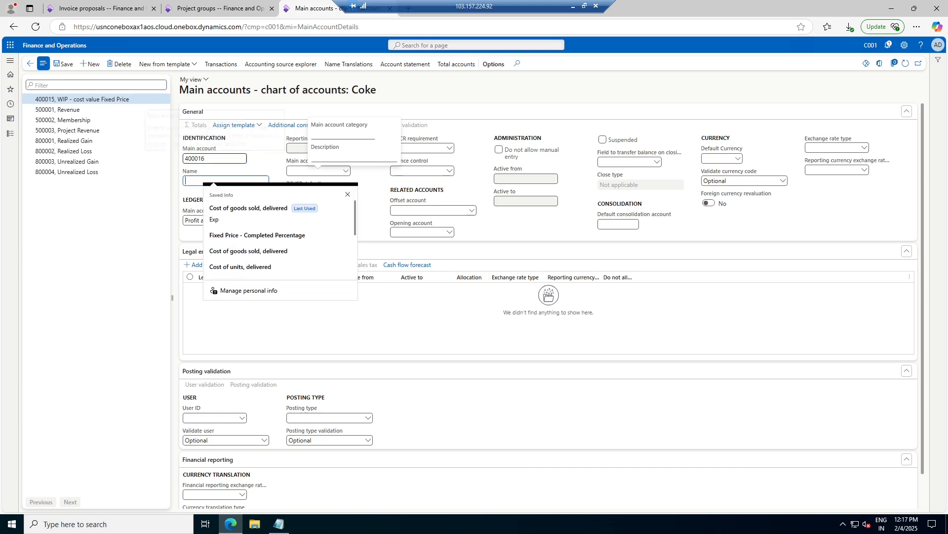
type("WIP - Invoiced - on-account")
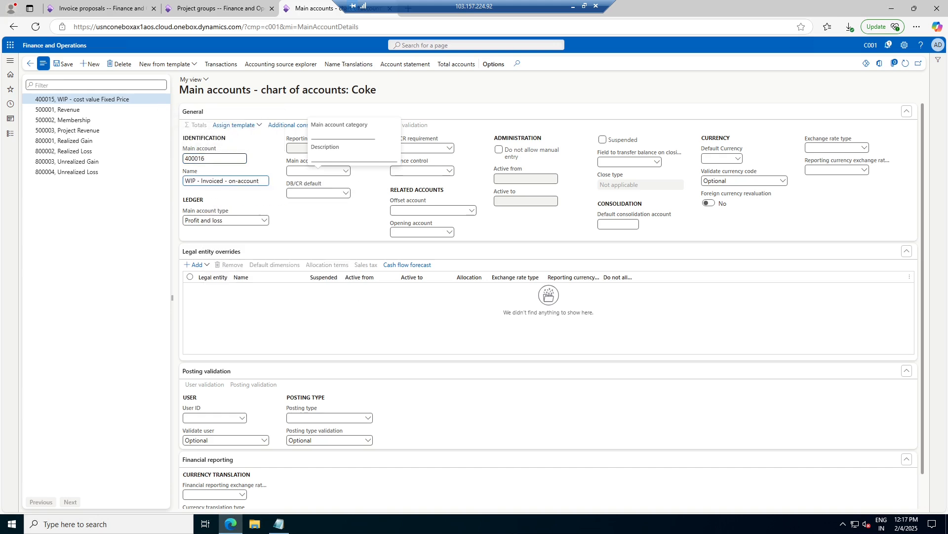
type("Fixed Price")
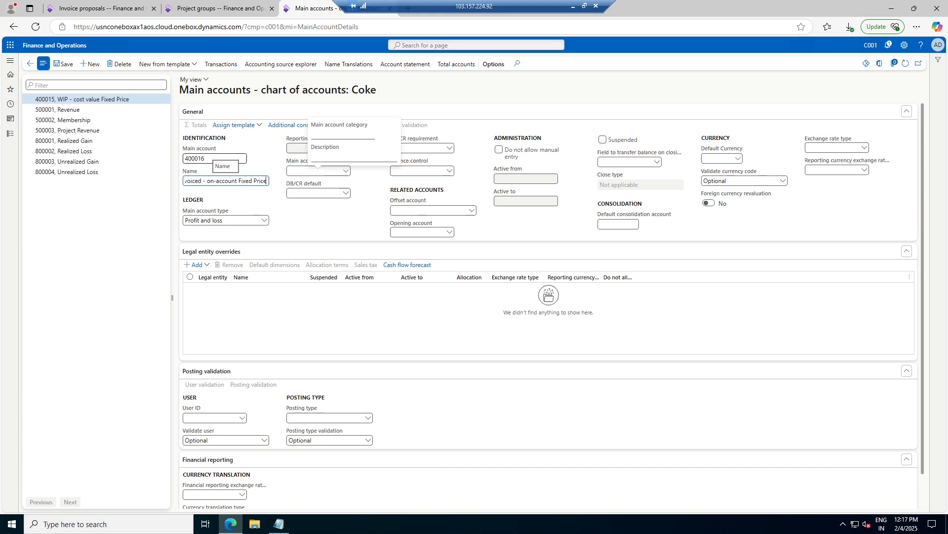
key("Tab")
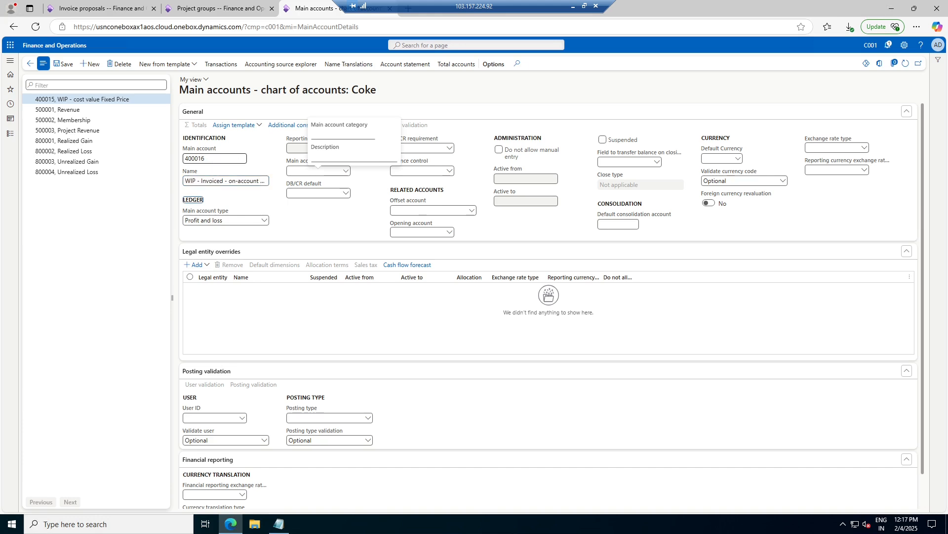
- Set the new main account's type to Expense and its main account category to EXP
left_click(257, 220)
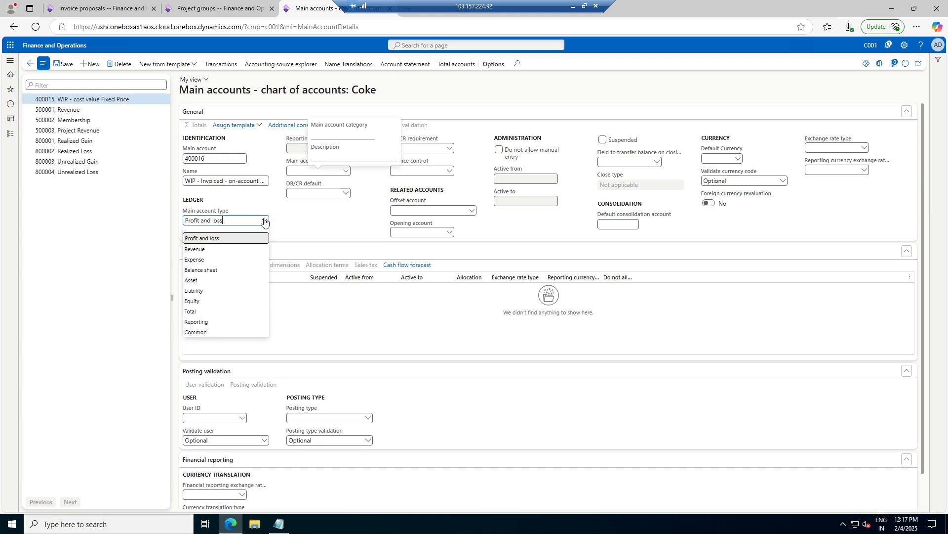
left_click(220, 260)
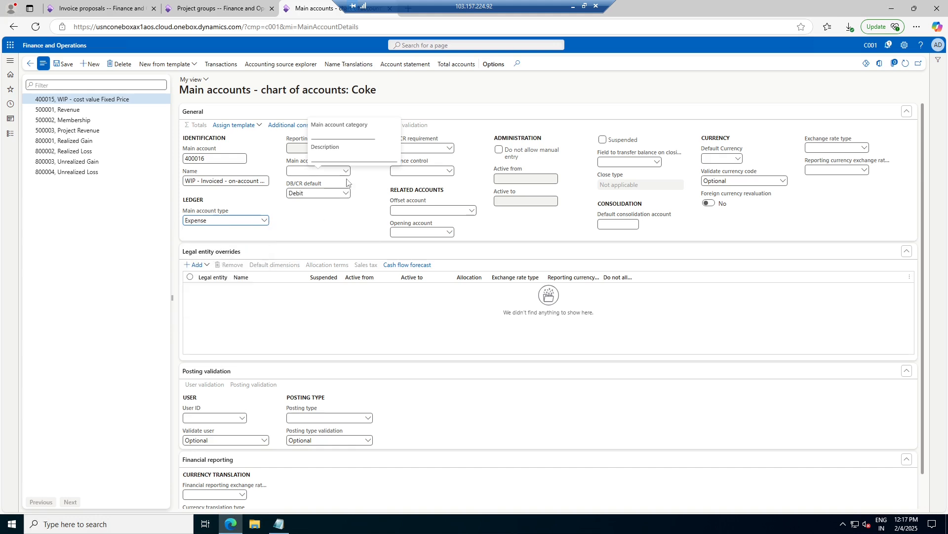
left_click(307, 172)
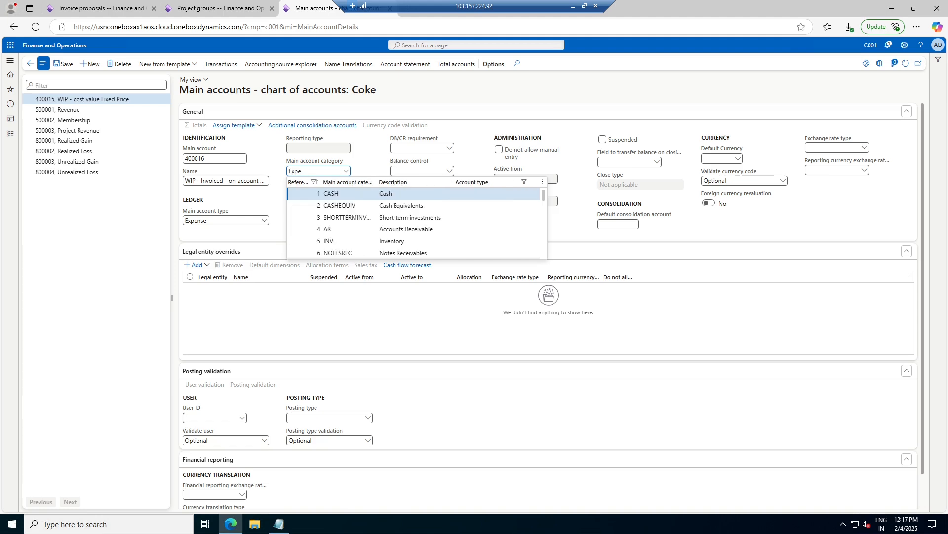
type("Exp")
key("Tab")
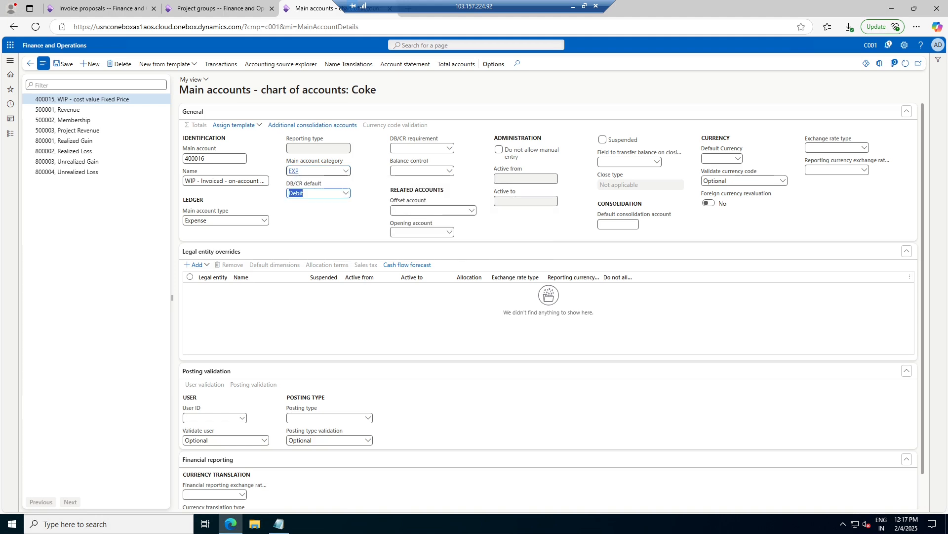
- Set the new account's main account type to Revenue and its category to REV, and save the account
left_click(262, 221)
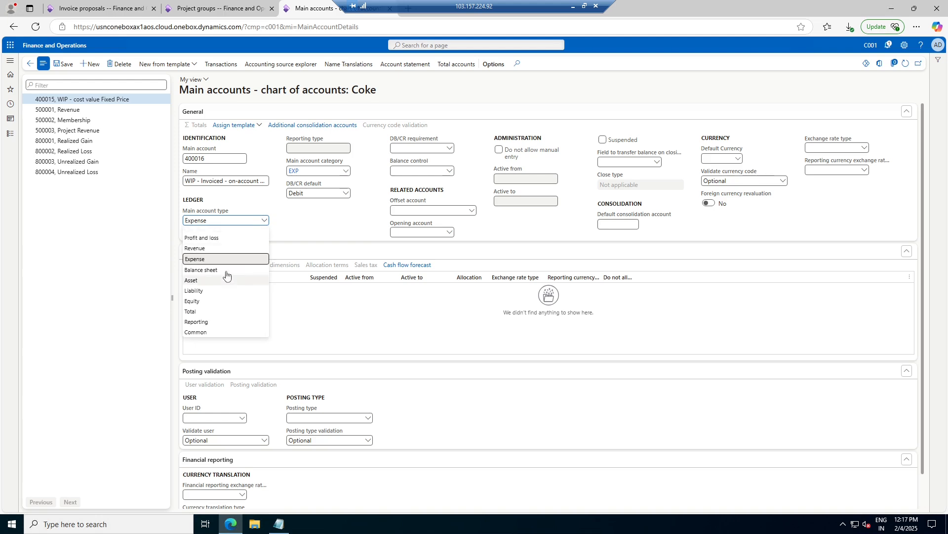
left_click(225, 251)
key("Tab")
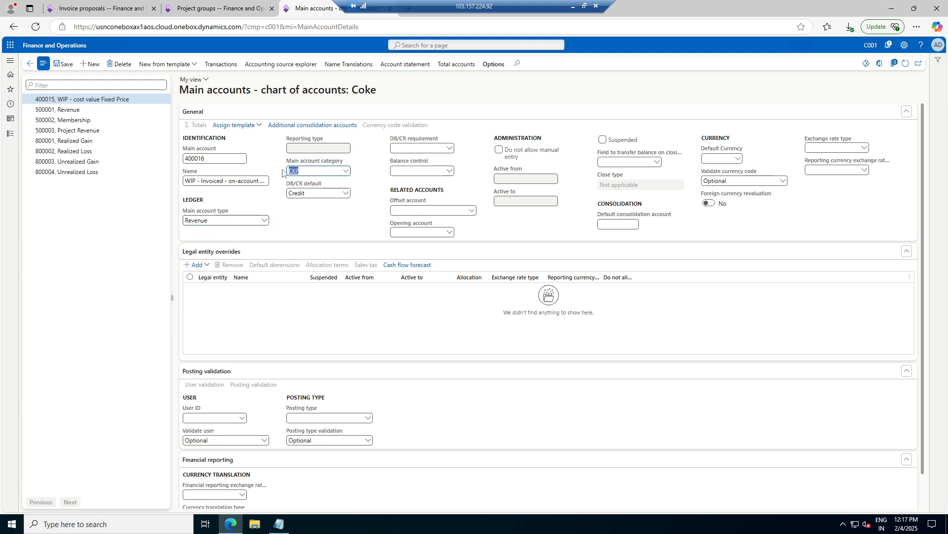
type("rev")
key("Tab")
left_click(63, 64)
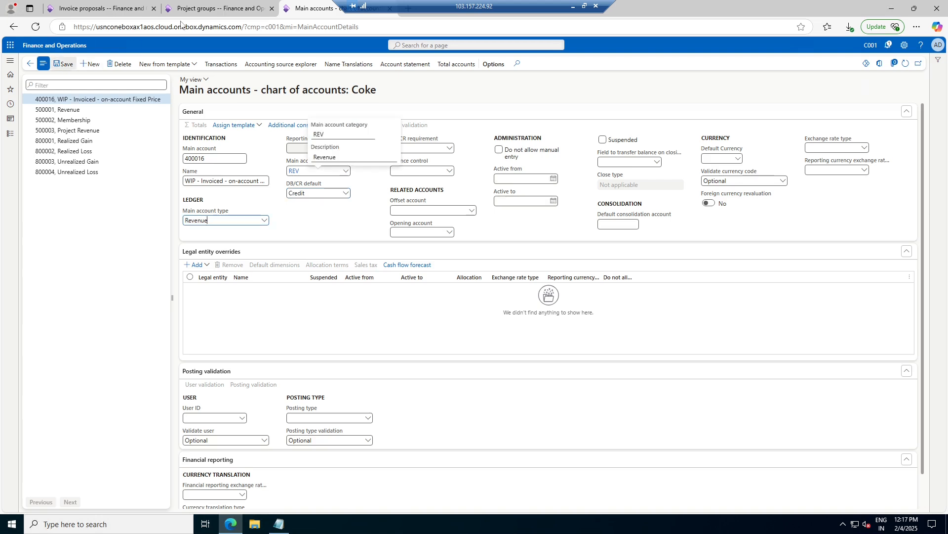
- Assign account 400016 as the WIP - Invoiced - on-account revenue account of project group FP1
left_click(200, 8)
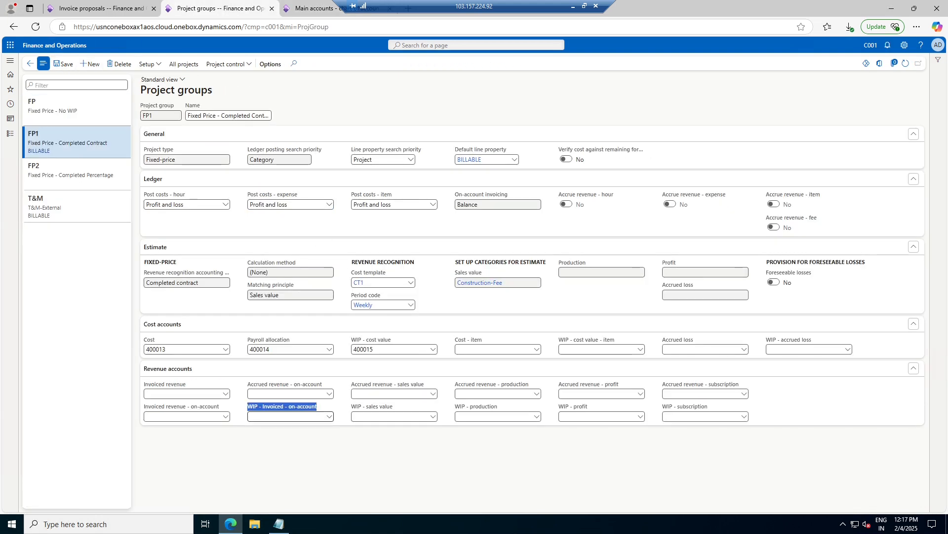
type("400")
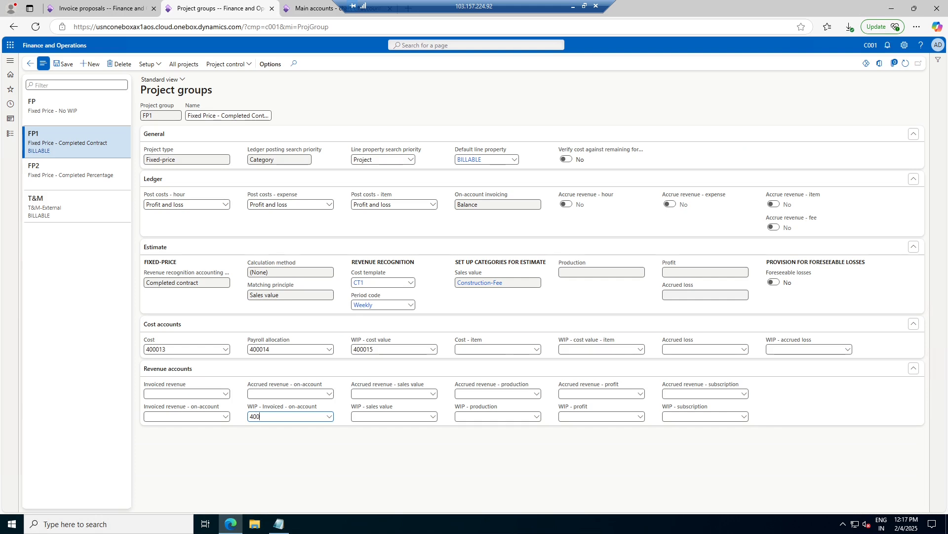
type("016")
key("Tab")
- Dismiss the earlier posting messages on the invoice proposal and try to post it again with the default parameters, without printing
left_click(99, 8)
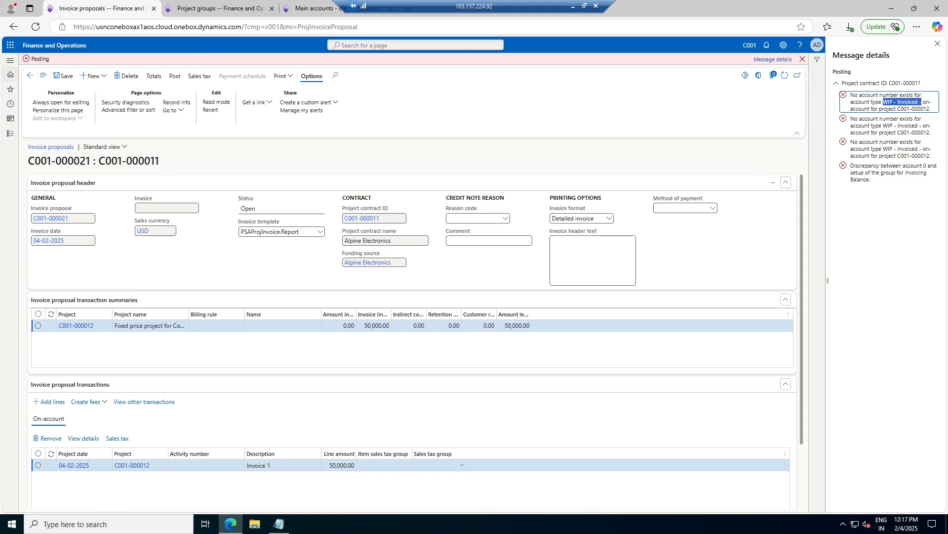
left_click(937, 43)
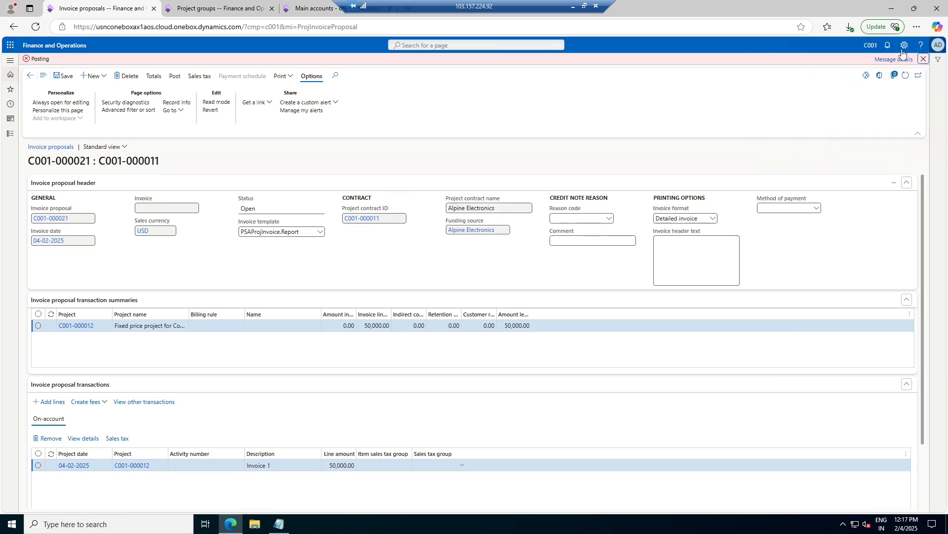
left_click(908, 59)
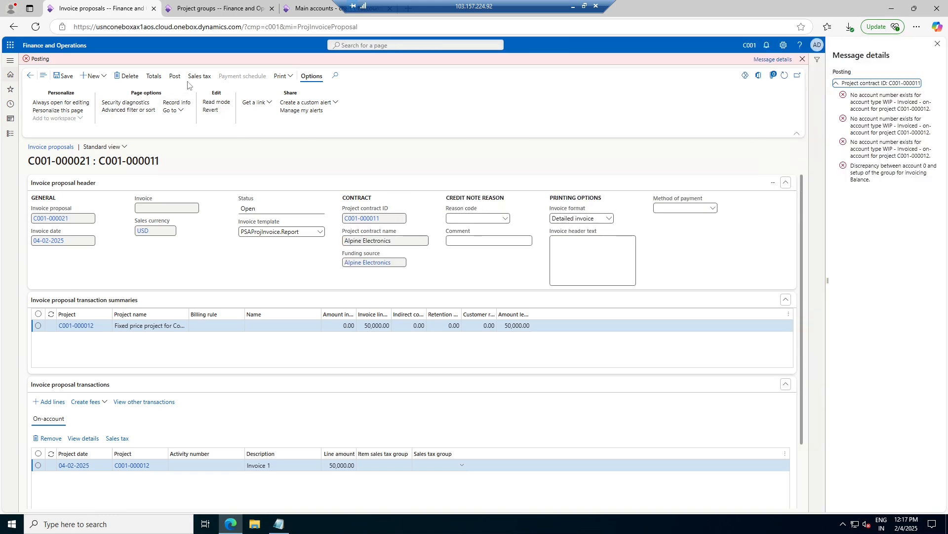
left_click(937, 43)
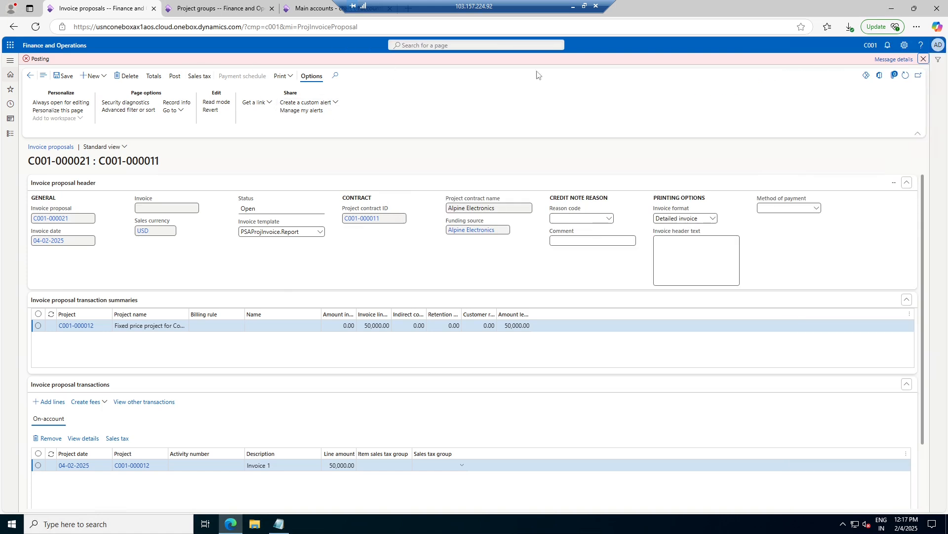
left_click(925, 59)
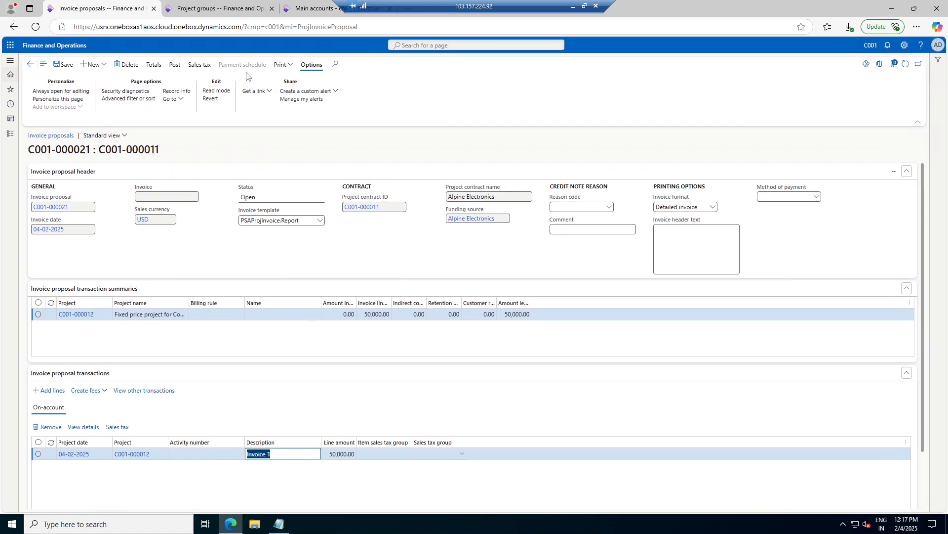
left_click(176, 64)
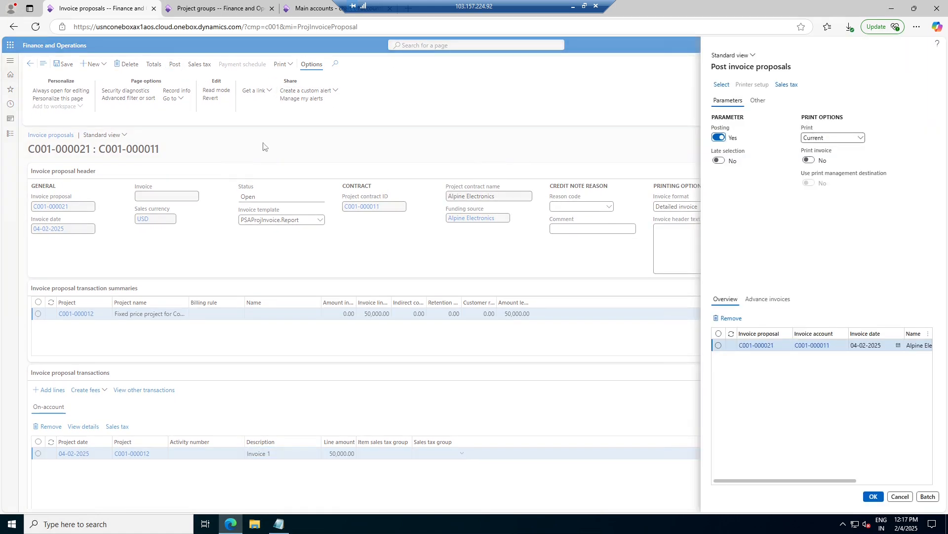
left_click(873, 497)
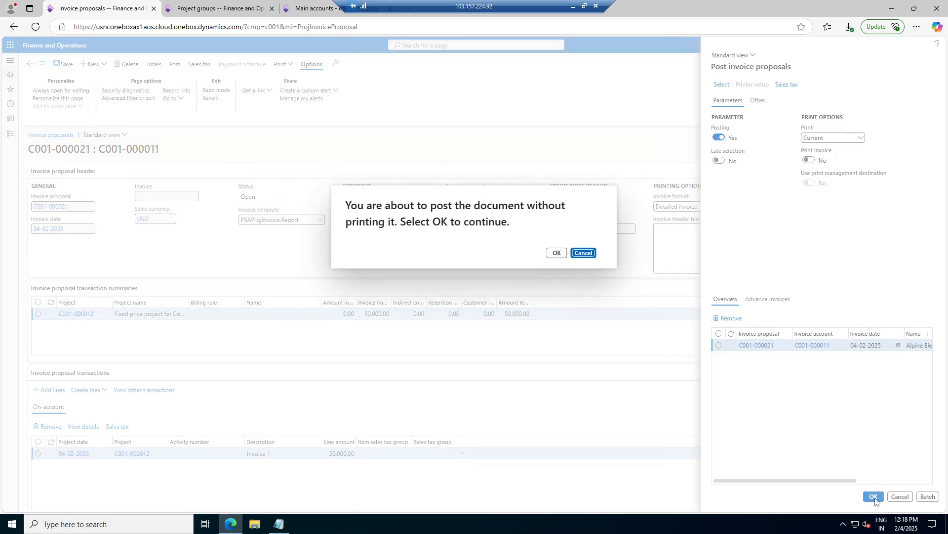
left_click(557, 253)
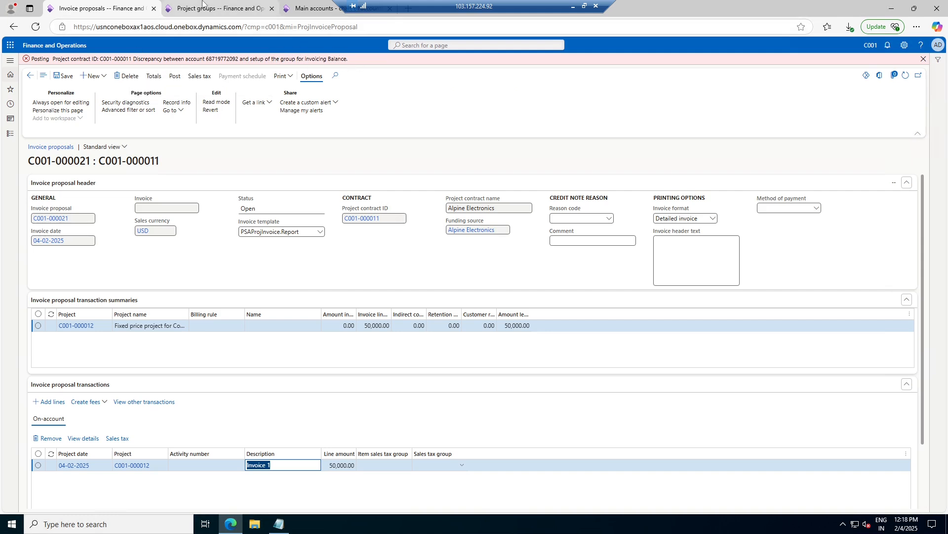
- Check FP1's WIP - Invoiced - on-account entry, change main account 400016's type to Asset, and save it
left_click(218, 8)
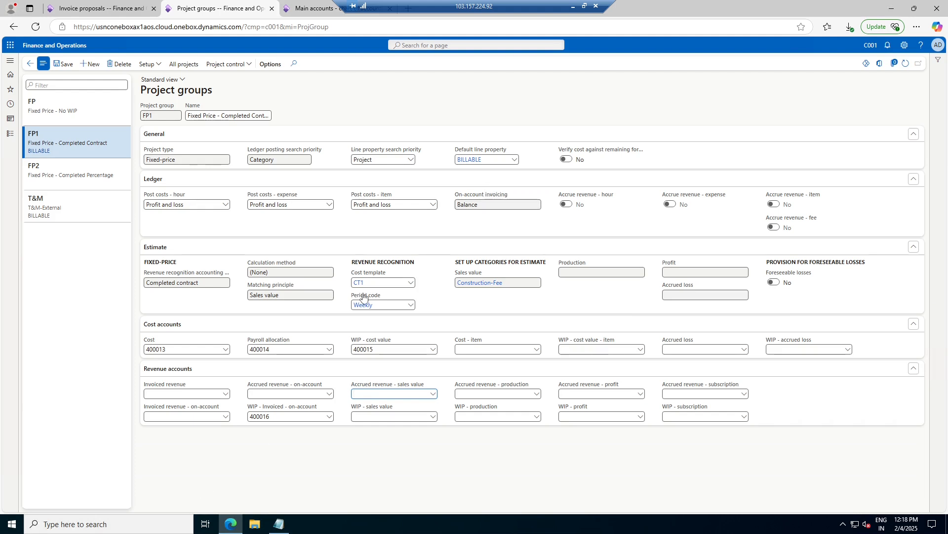
left_click(328, 418)
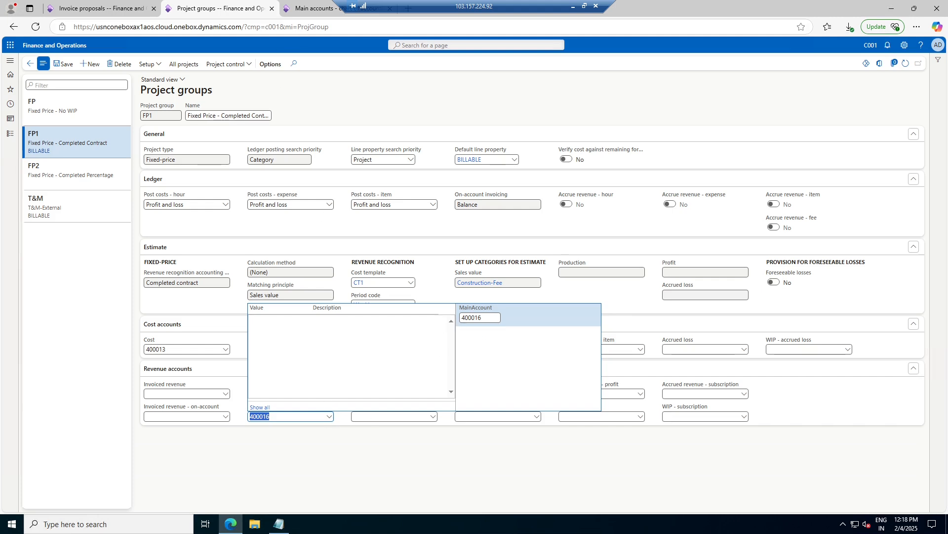
left_click(314, 8)
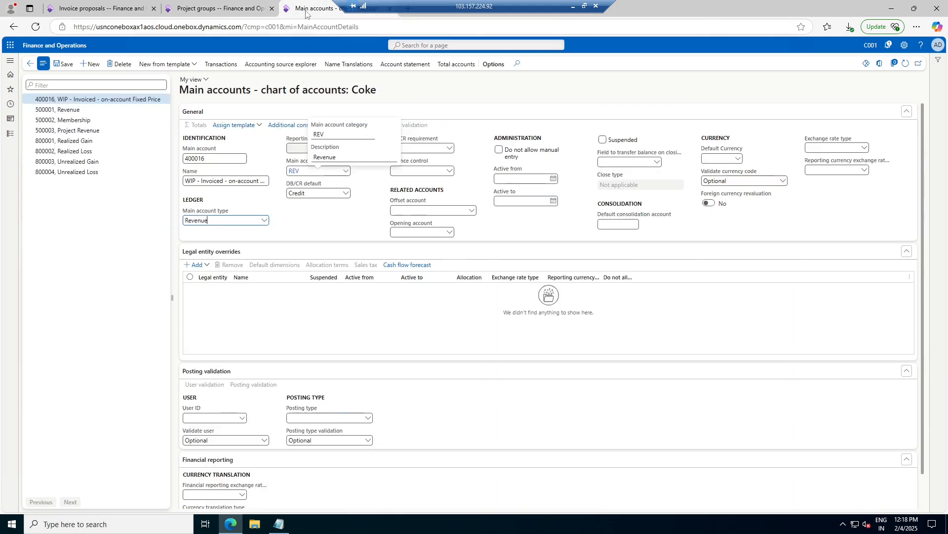
left_click(264, 221)
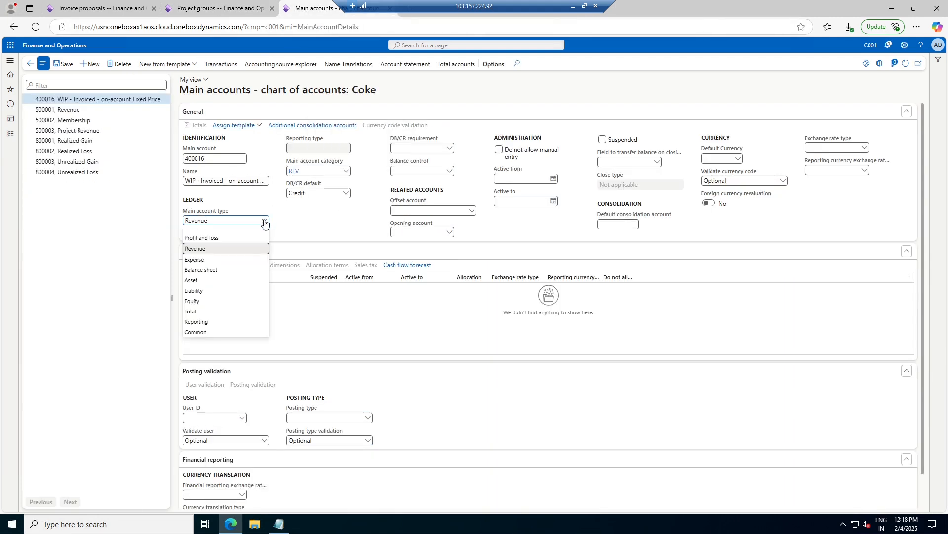
left_click(205, 282)
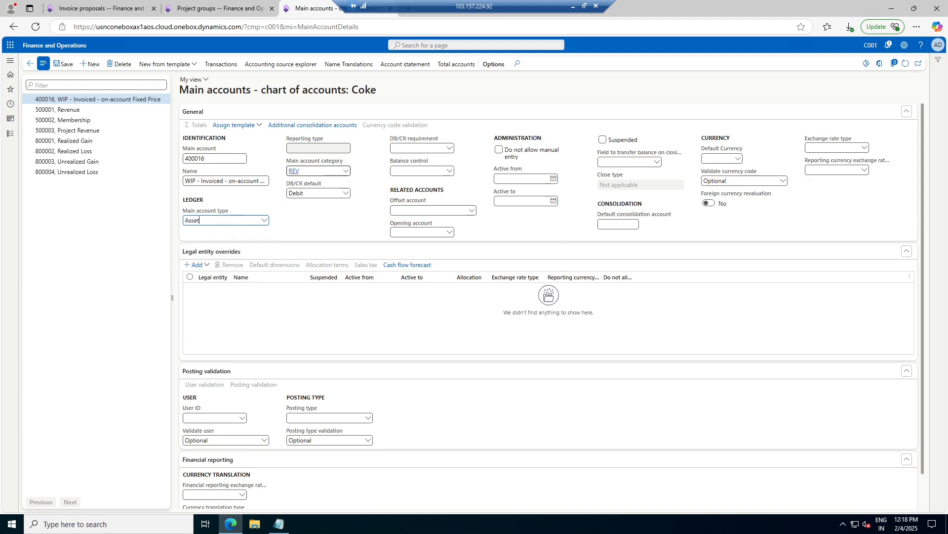
left_click(59, 64)
- Retry posting the invoice proposal without printing after clearing the discrepancy message, and read the new posting message details
left_click(199, 7)
left_click(109, 7)
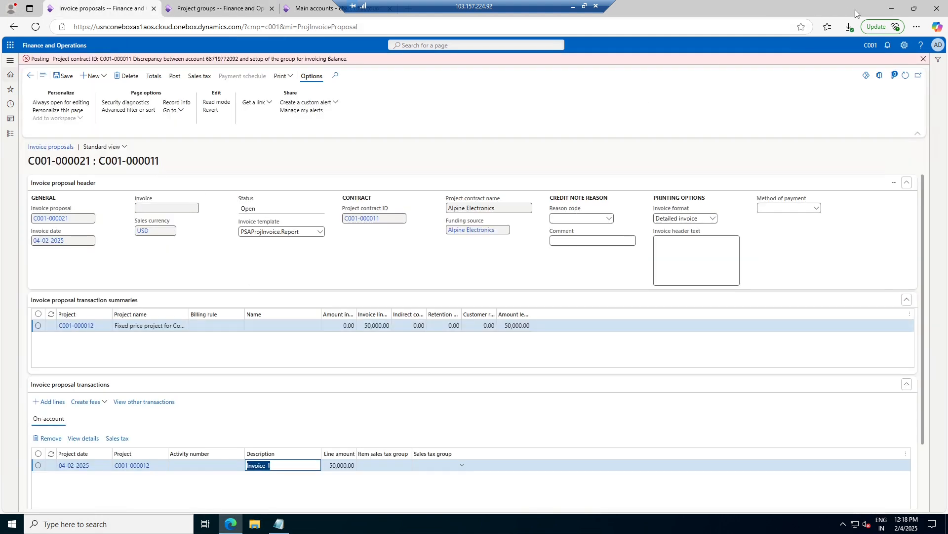
left_click(924, 59)
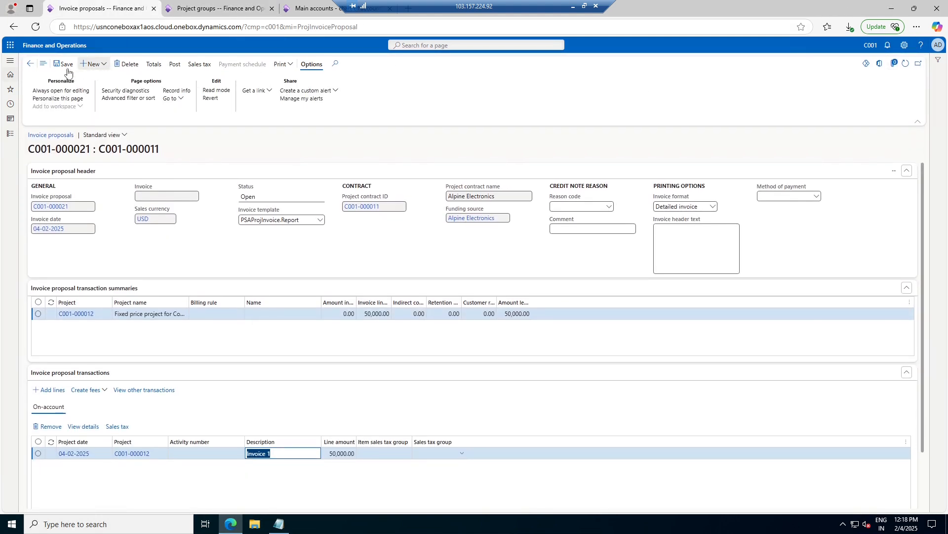
left_click(174, 64)
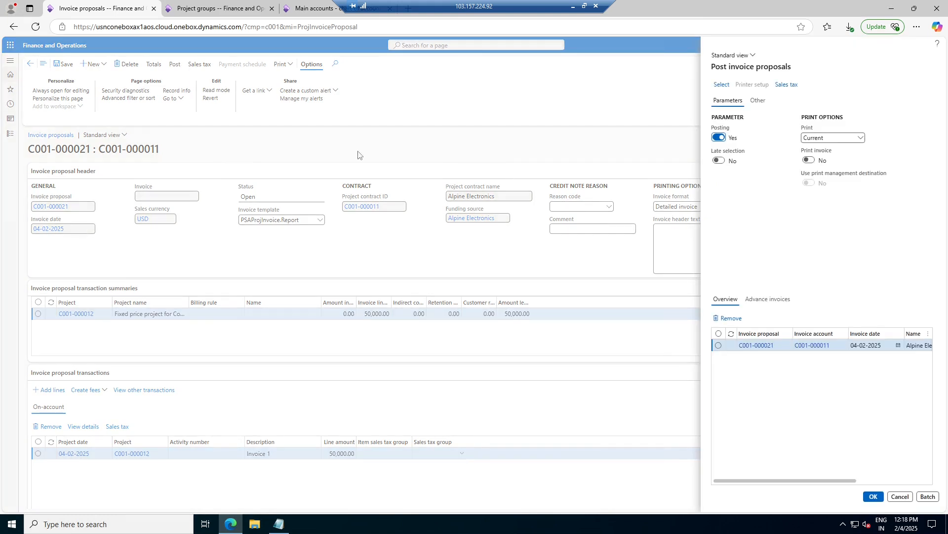
left_click(874, 496)
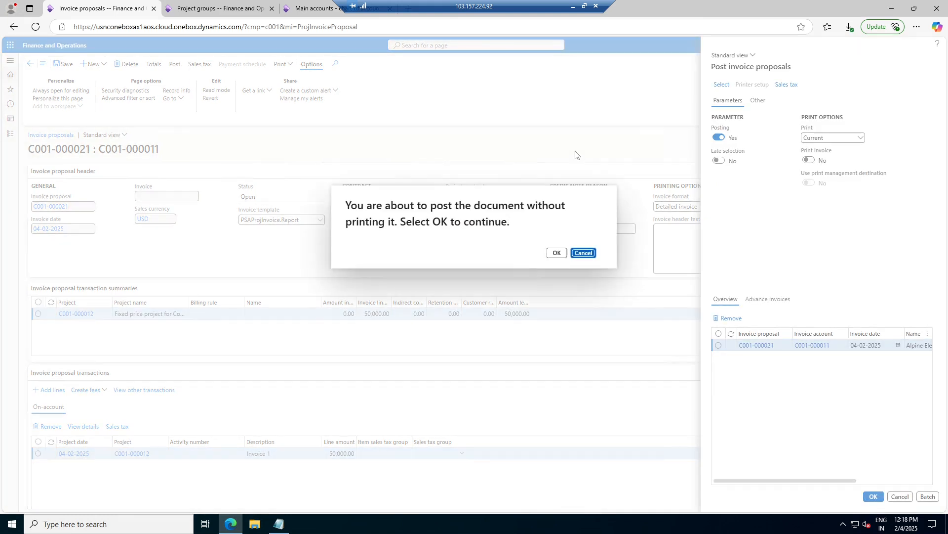
left_click(555, 254)
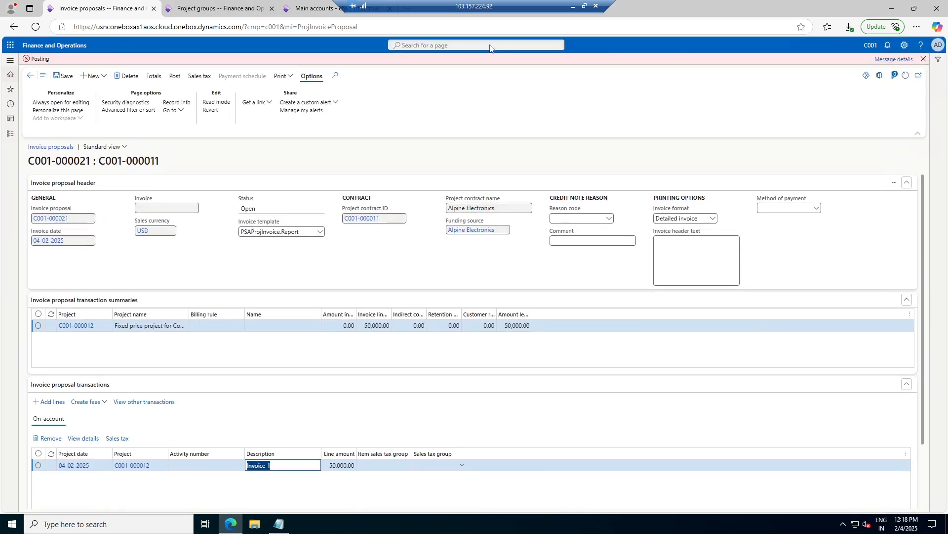
left_click(893, 60)
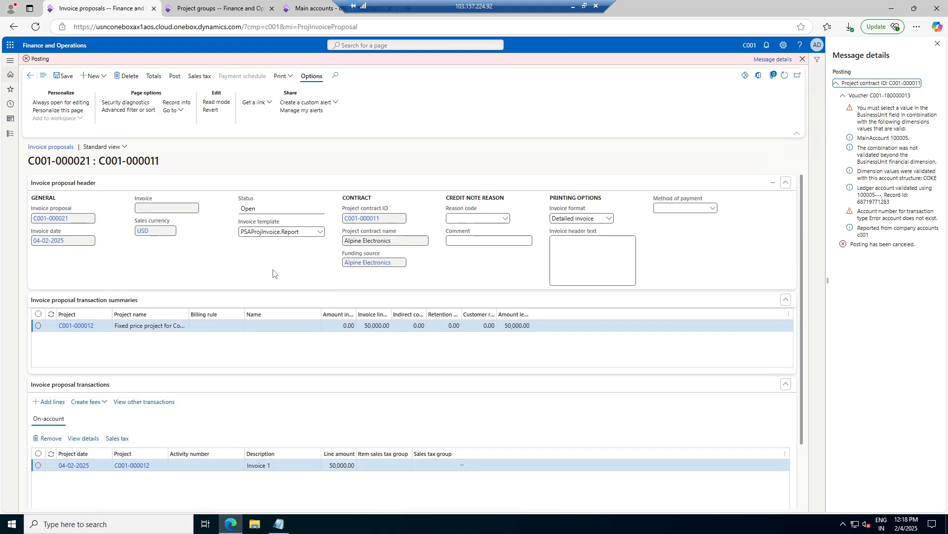
- Open the details of the invoice proposal's on-account line, check its financial dimensions and sales transactions, and return to the proposal
scroll(276, 274, "down", 3)
left_click(81, 365)
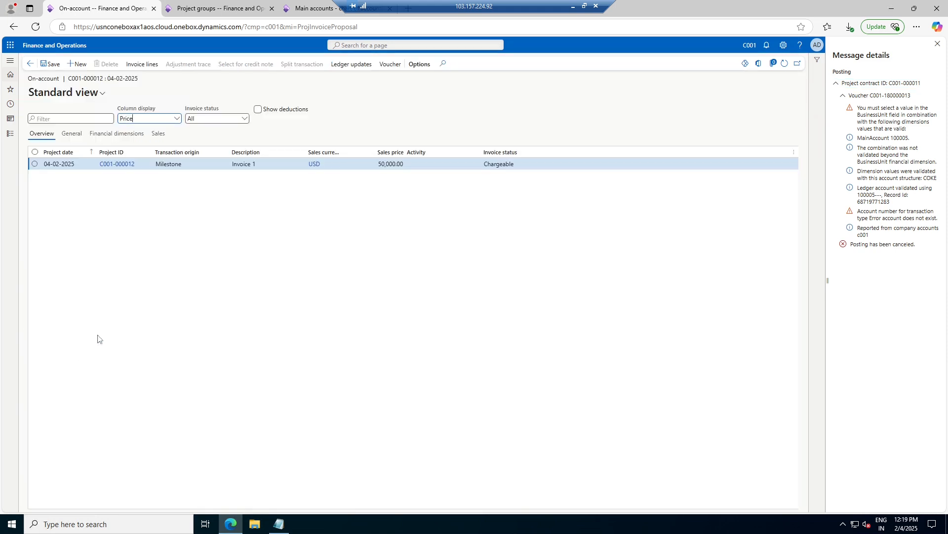
left_click(116, 133)
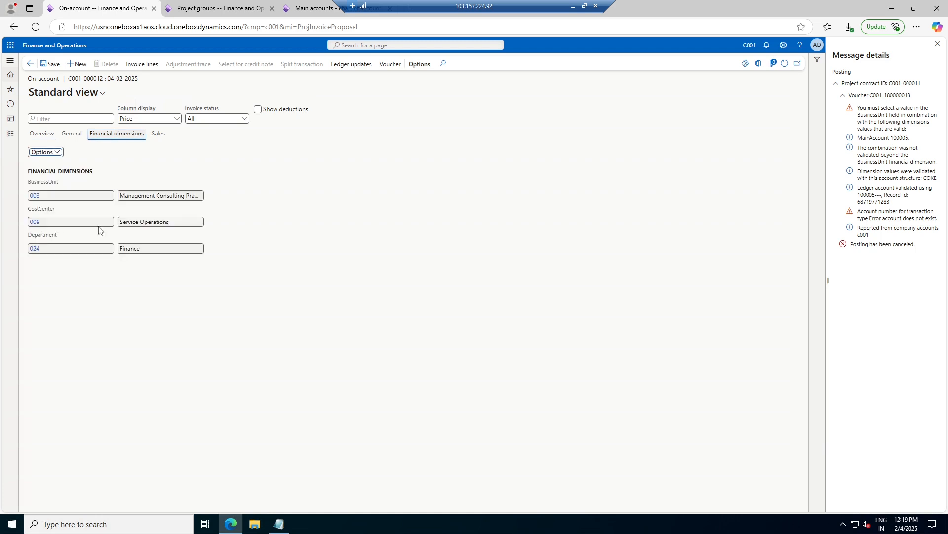
left_click(38, 137)
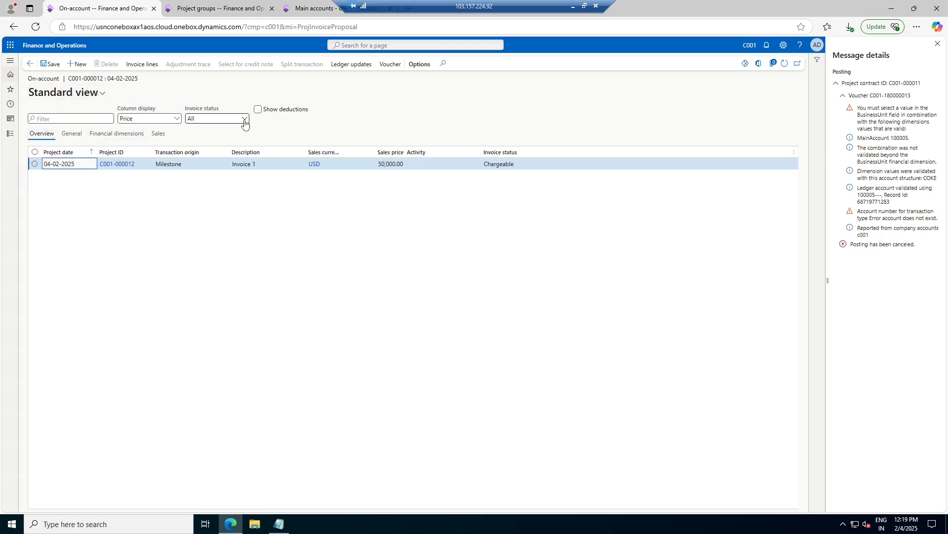
left_click(157, 134)
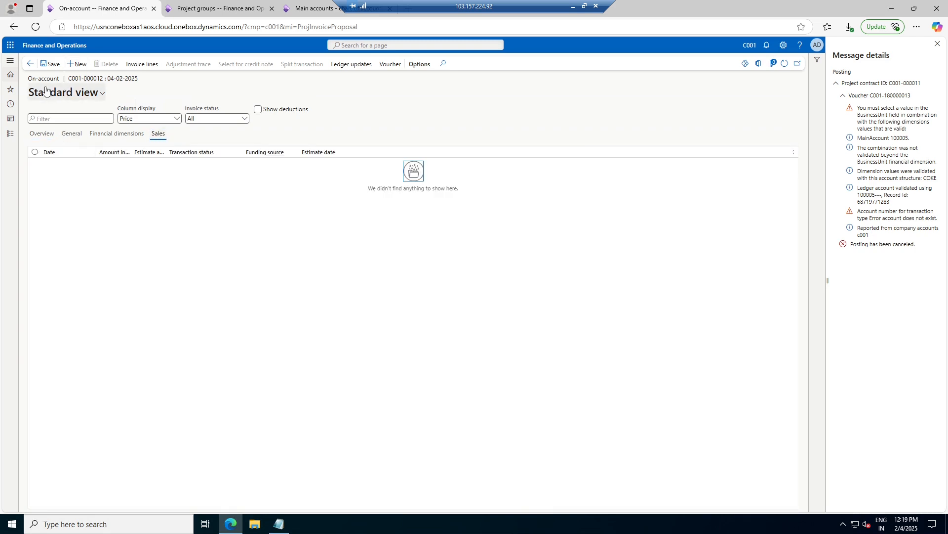
left_click(30, 65)
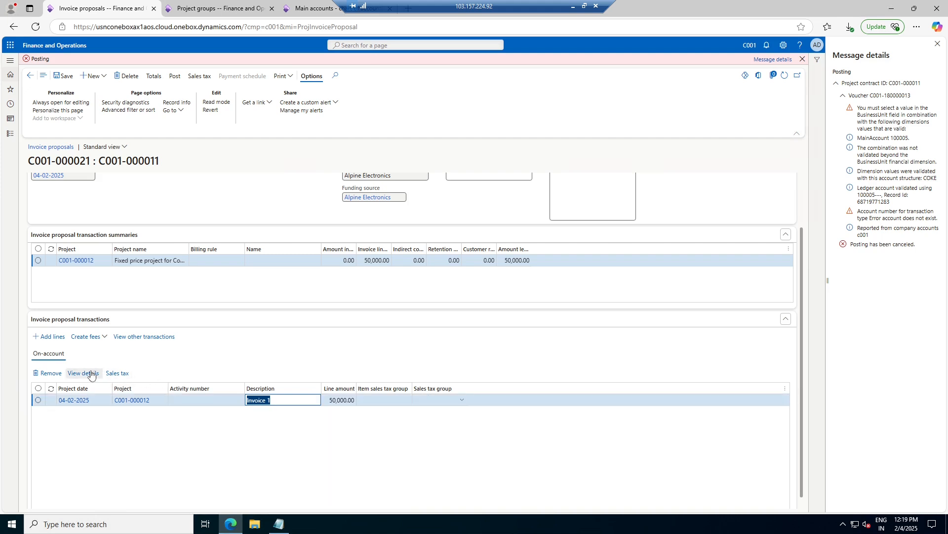
scroll(90, 374, "up", 1)
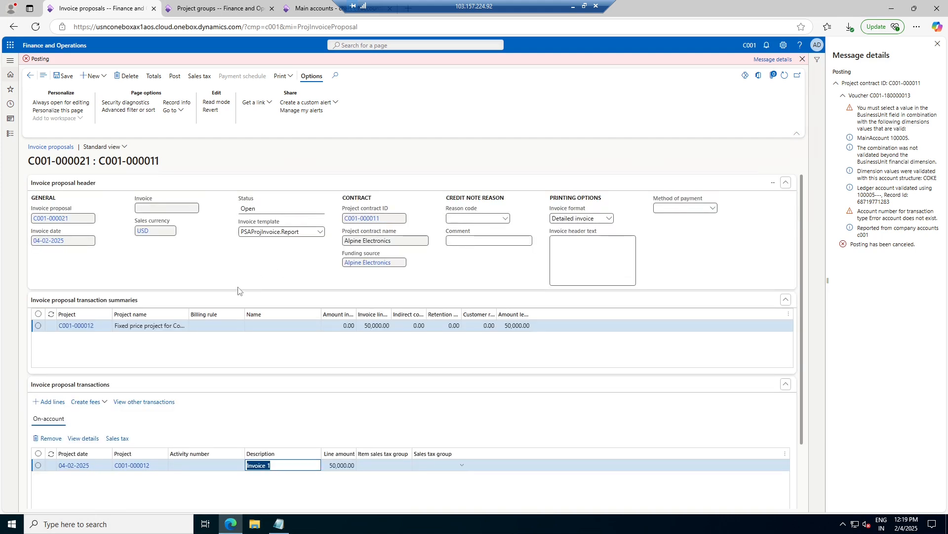
- Reopen the on-account line's details and compare the general information and financial dimensions of the line and its linked transaction
left_click(84, 439)
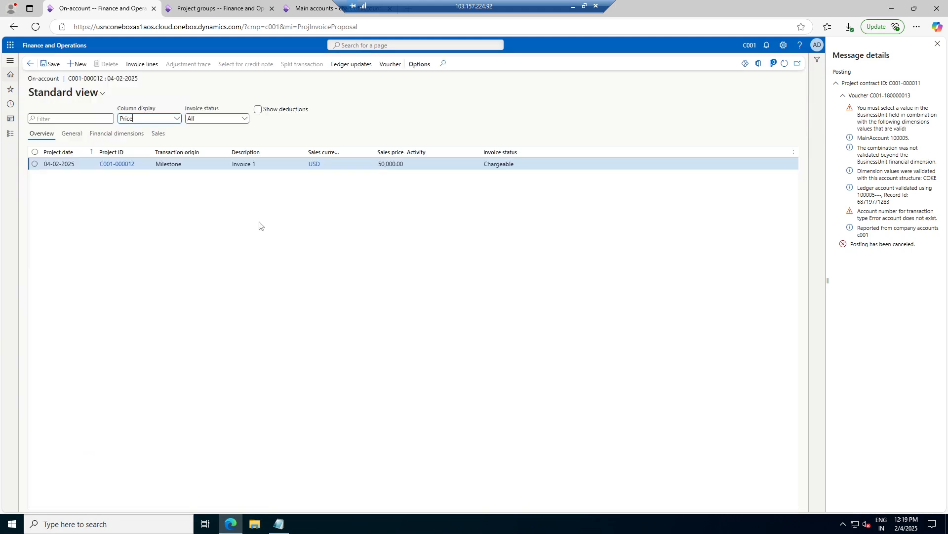
left_click(109, 134)
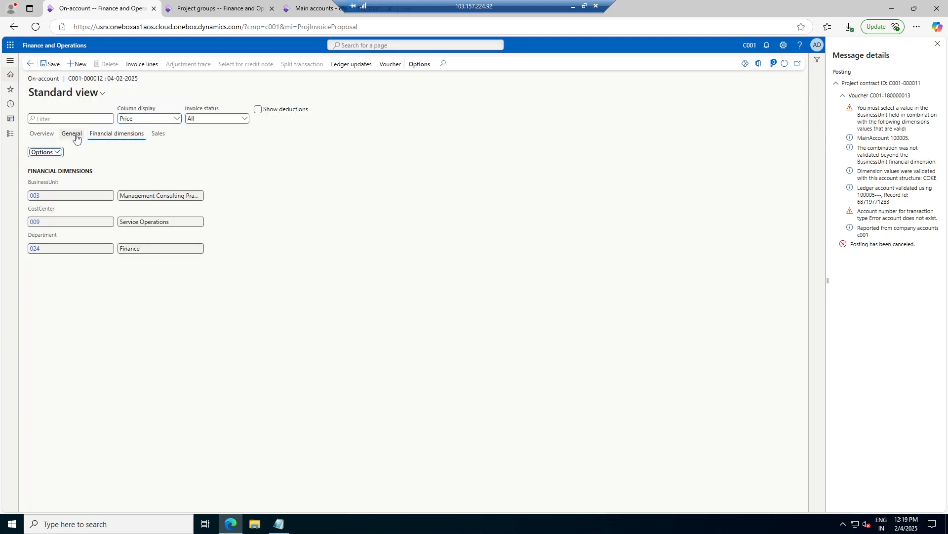
left_click(43, 134)
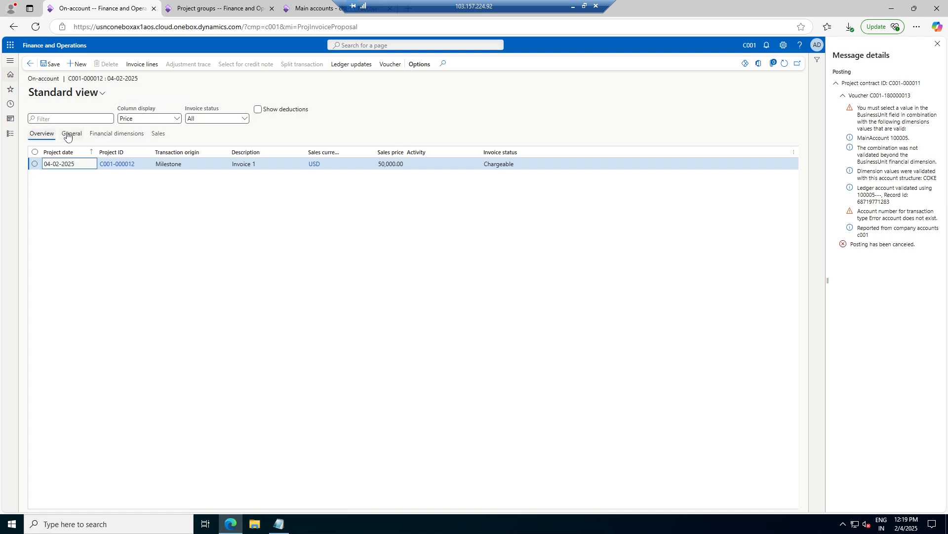
left_click(69, 134)
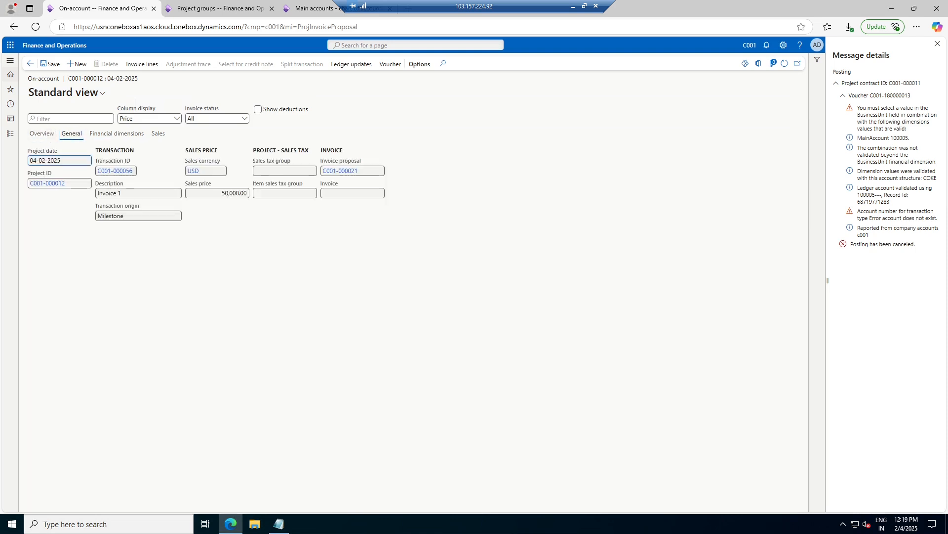
left_click(115, 171)
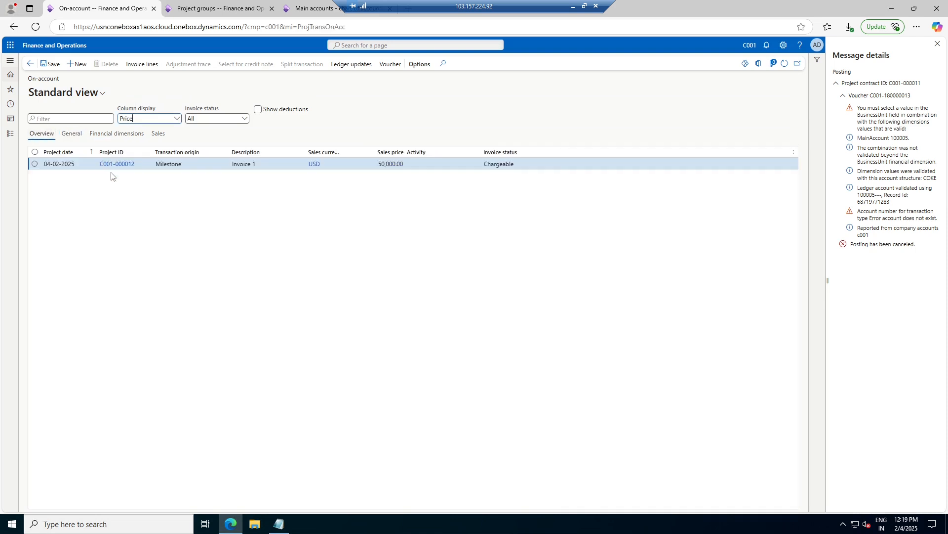
left_click(113, 136)
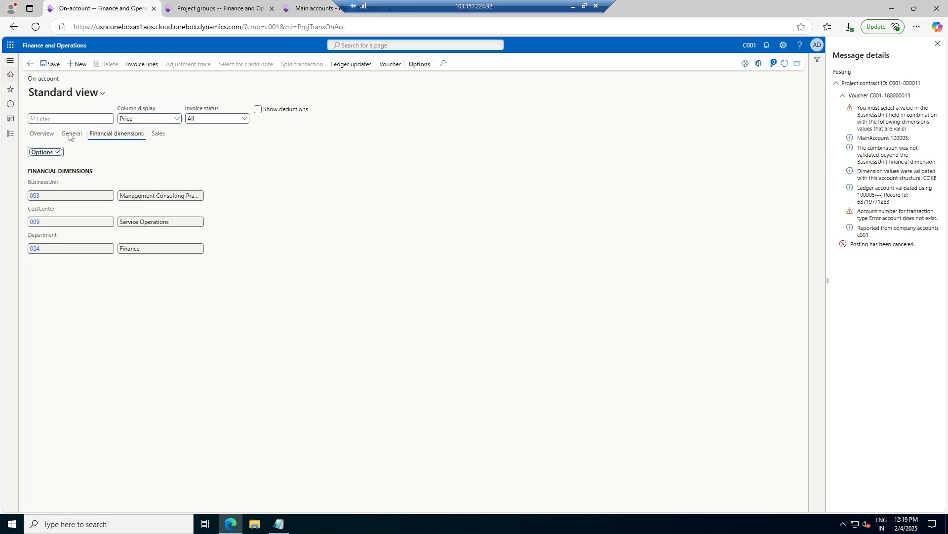
left_click(43, 138)
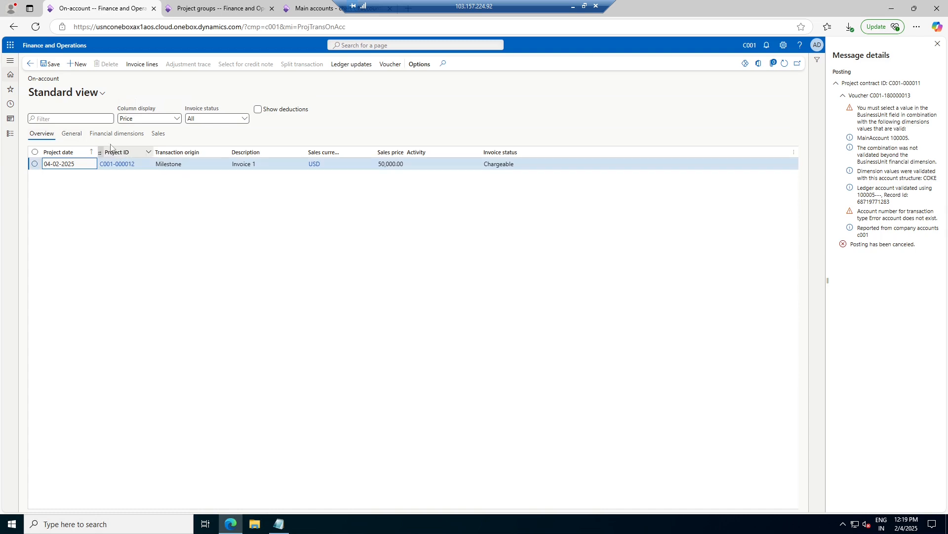
left_click(73, 136)
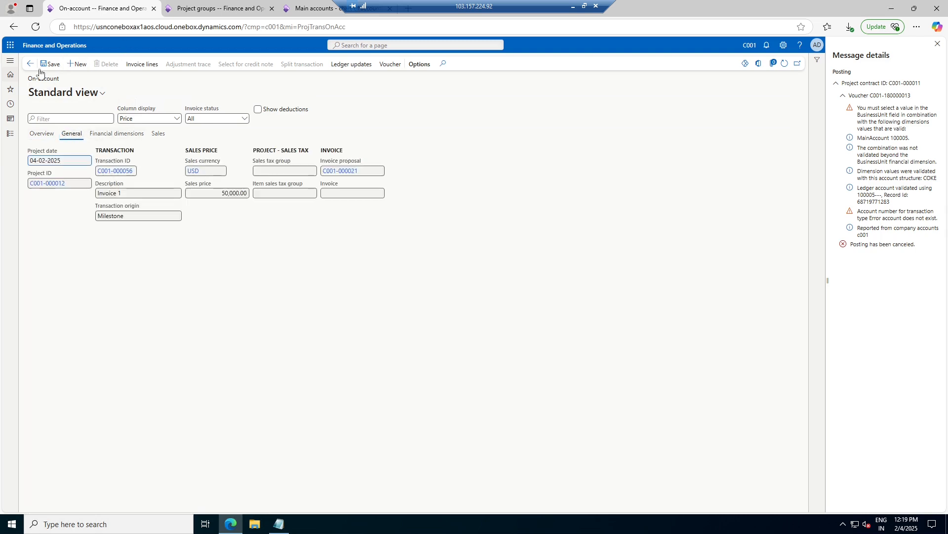
- Check the default financial dimensions of project C001-000012 from the on-account transaction, and open invoice proposal C001-000021
left_click(49, 183)
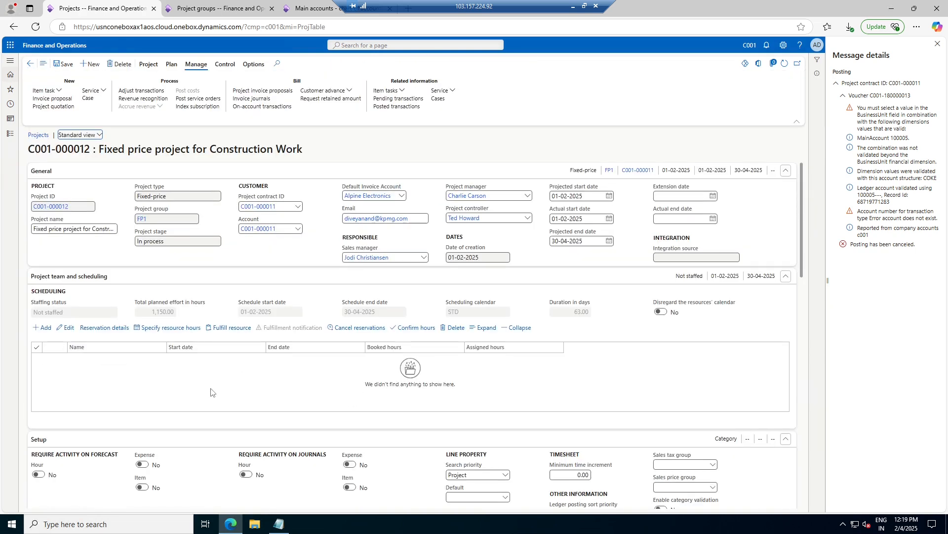
scroll(211, 390, "down", 8)
scroll(211, 390, "down", 5)
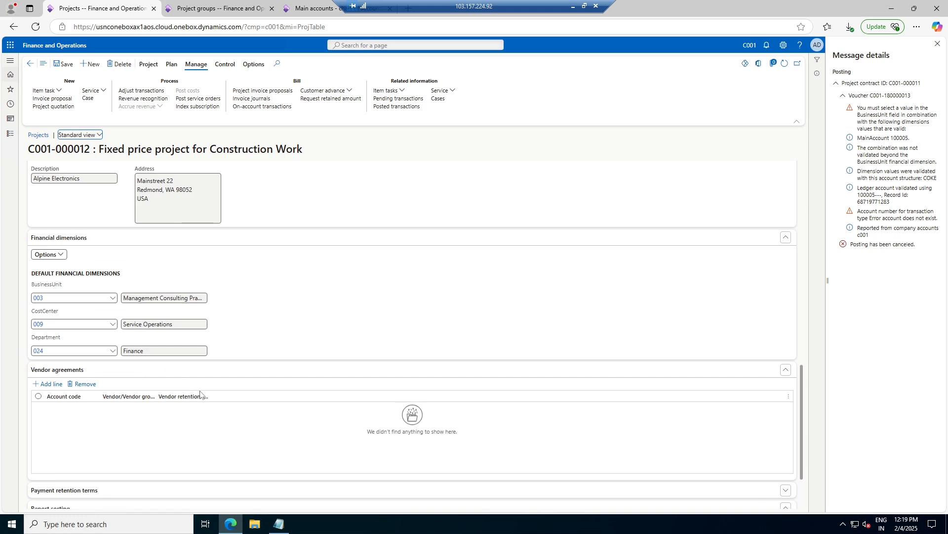
scroll(200, 394, "down", 3)
left_click(31, 64)
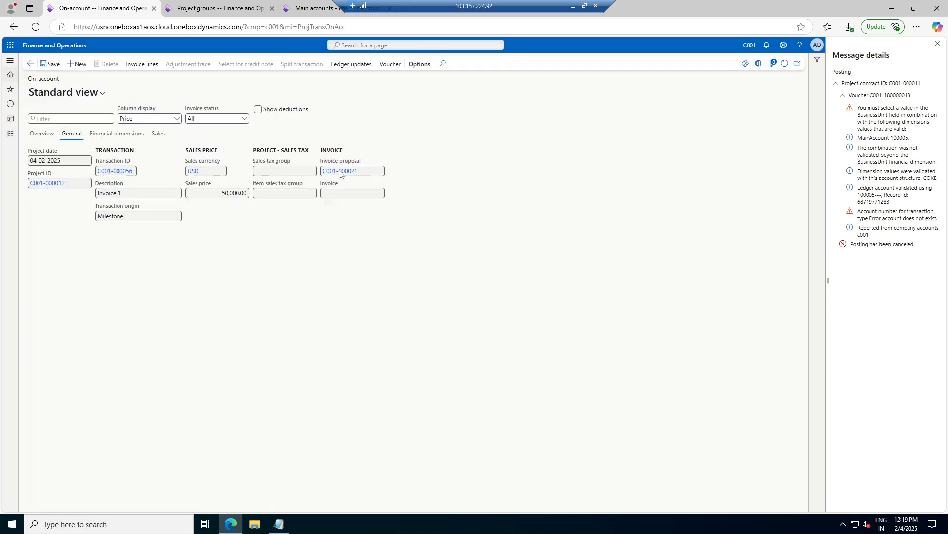
left_click(340, 171)
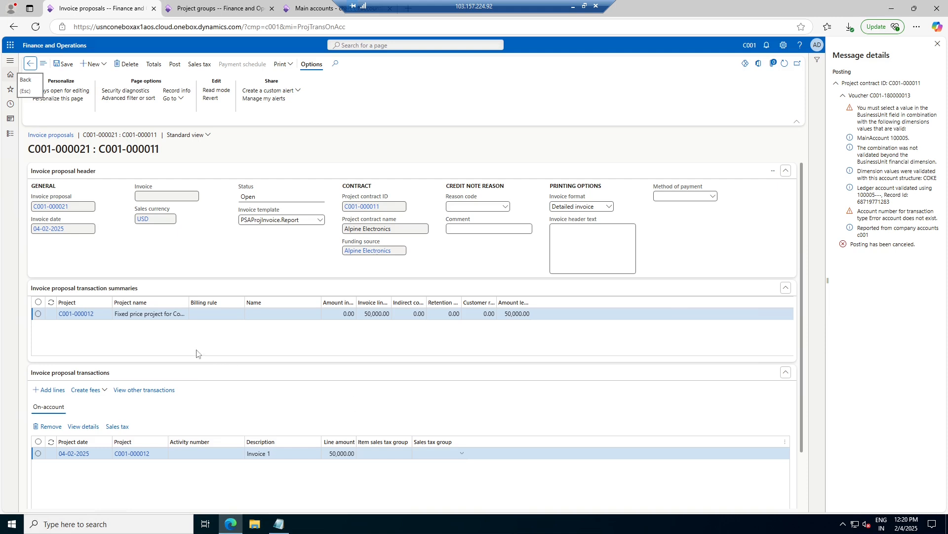
- In the second browser tab, open the on-account transactions of the Fixed price project for Construction Work and check their financial dimensions
left_click(215, 8)
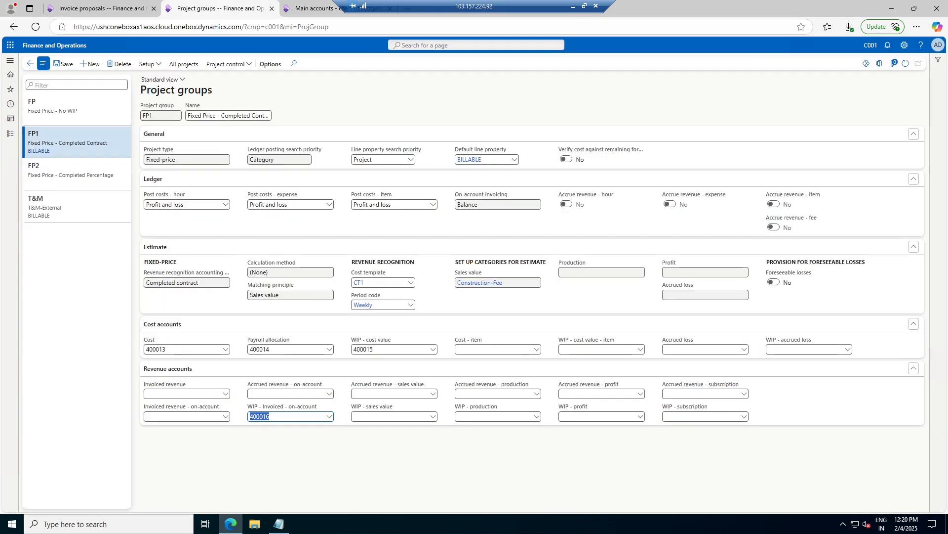
left_click(113, 6)
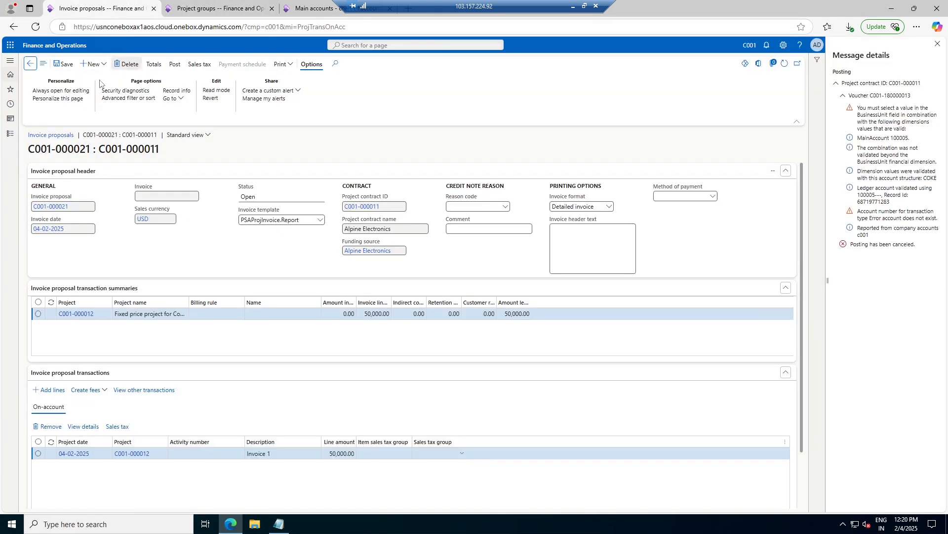
left_click(220, 10)
left_click(10, 134)
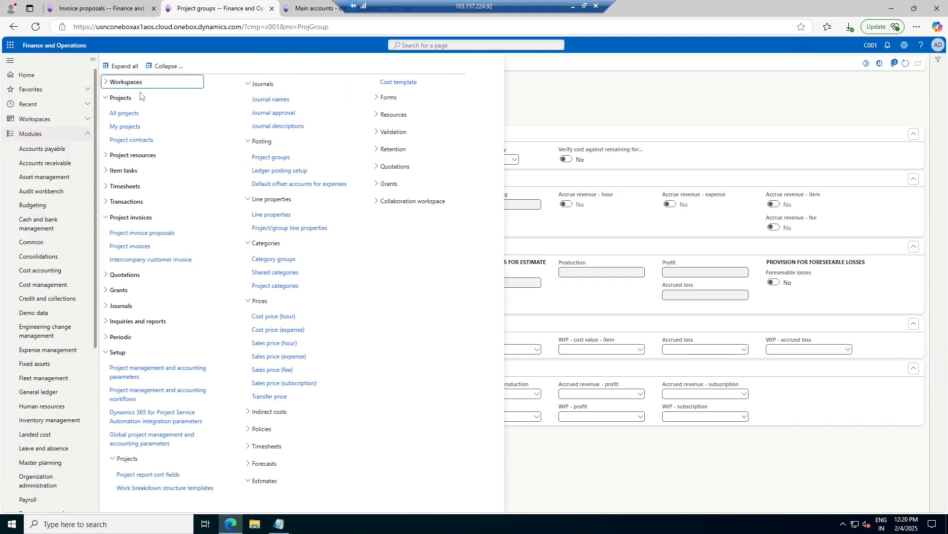
left_click(124, 114)
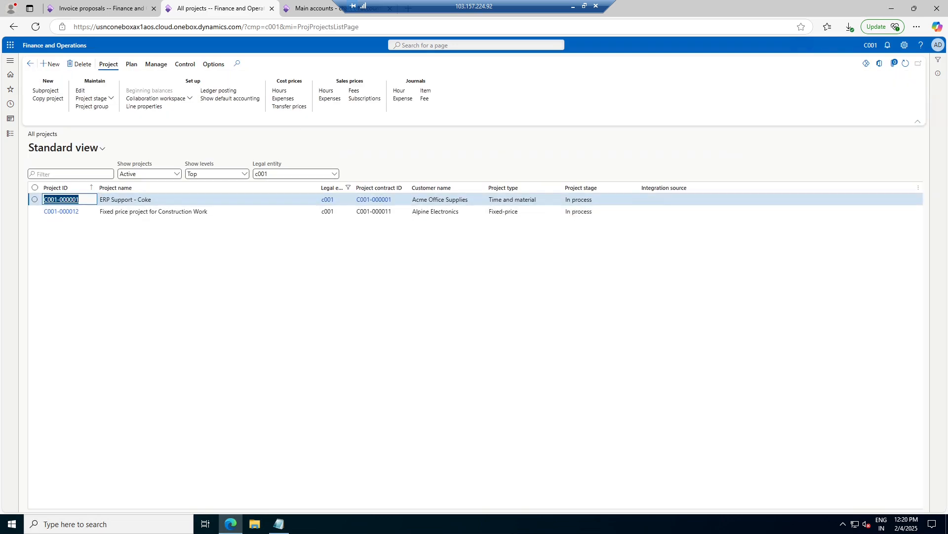
left_click(267, 211)
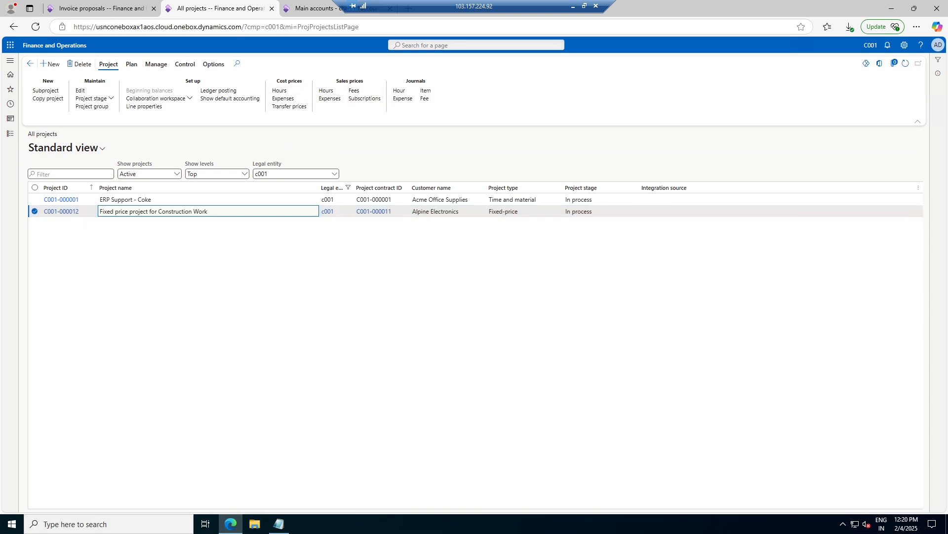
left_click(155, 64)
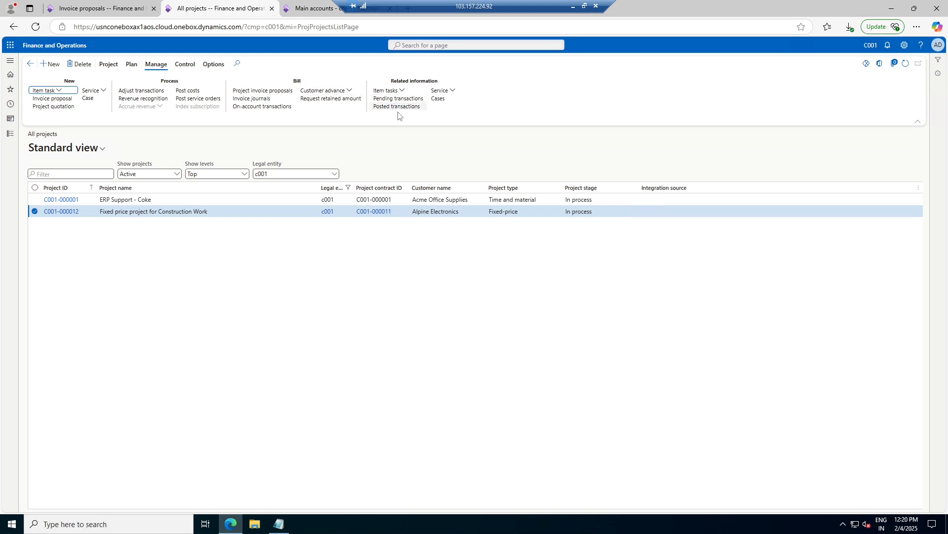
left_click(274, 106)
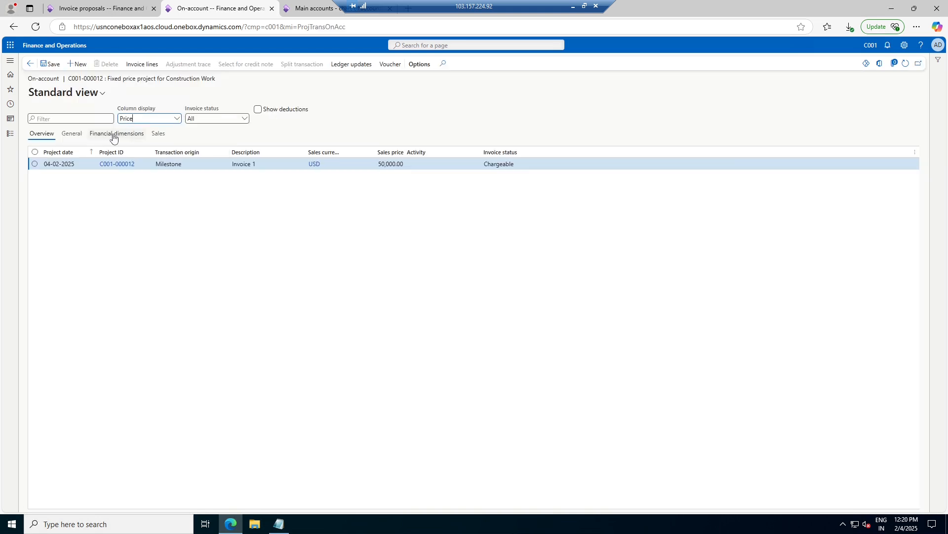
left_click(114, 134)
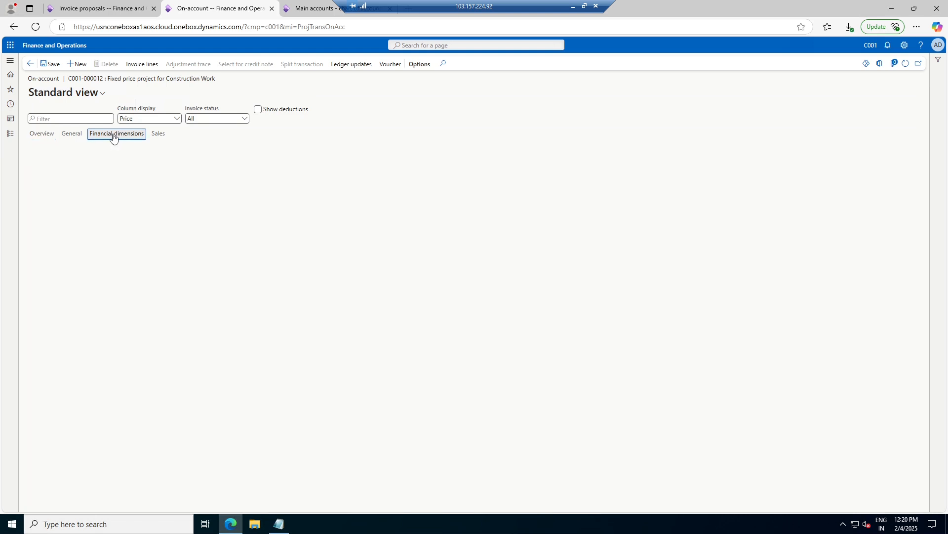
left_click(39, 133)
- Return to the project groups setup in the second browser tab and review the ledger and account settings of group FP1
left_click(99, 8)
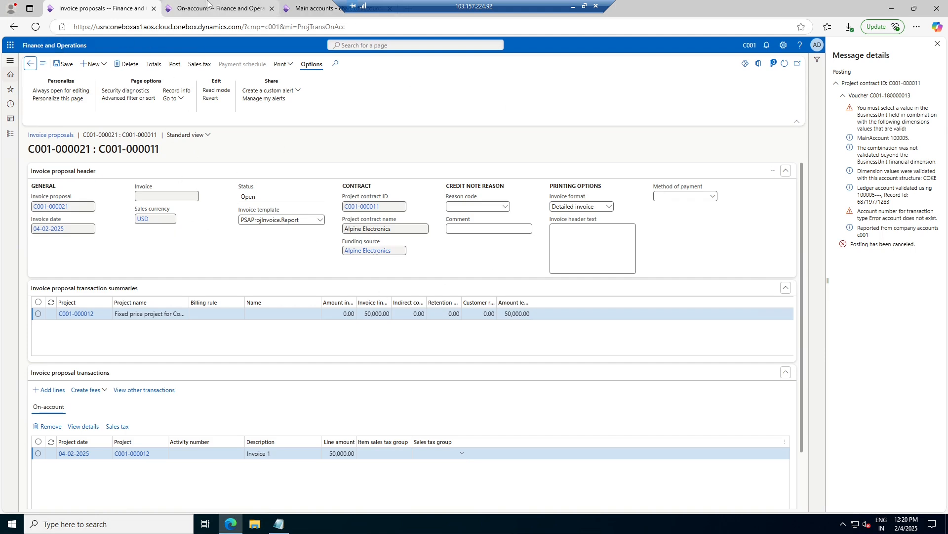
left_click(207, 6)
left_click(10, 133)
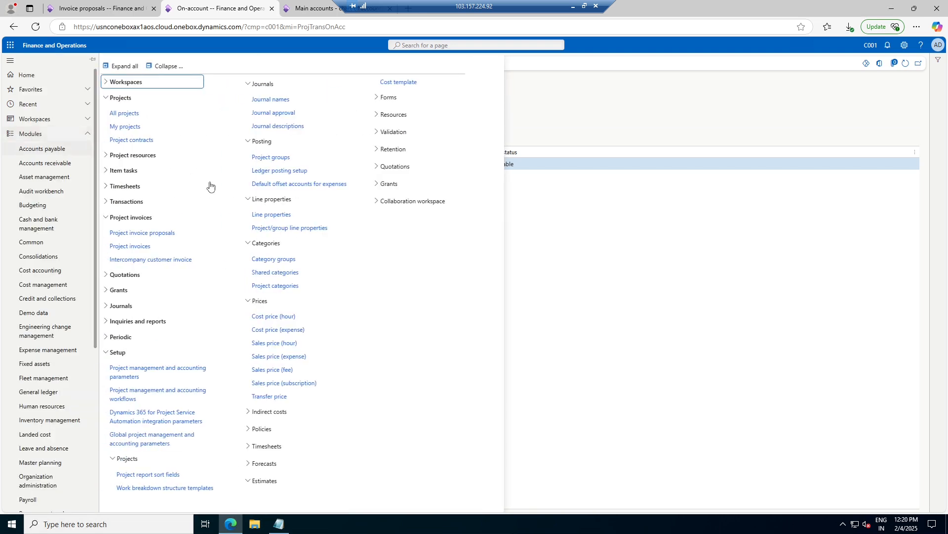
left_click(280, 157)
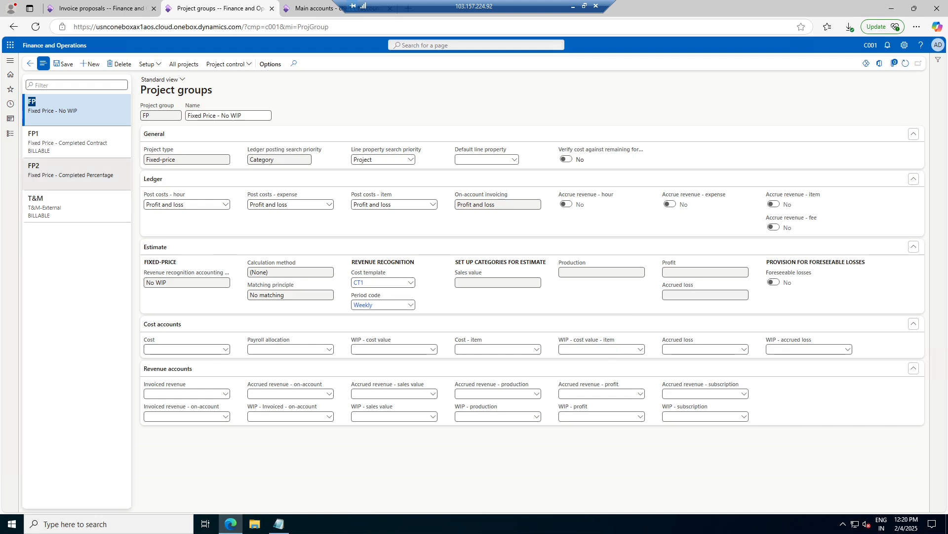
left_click(66, 150)
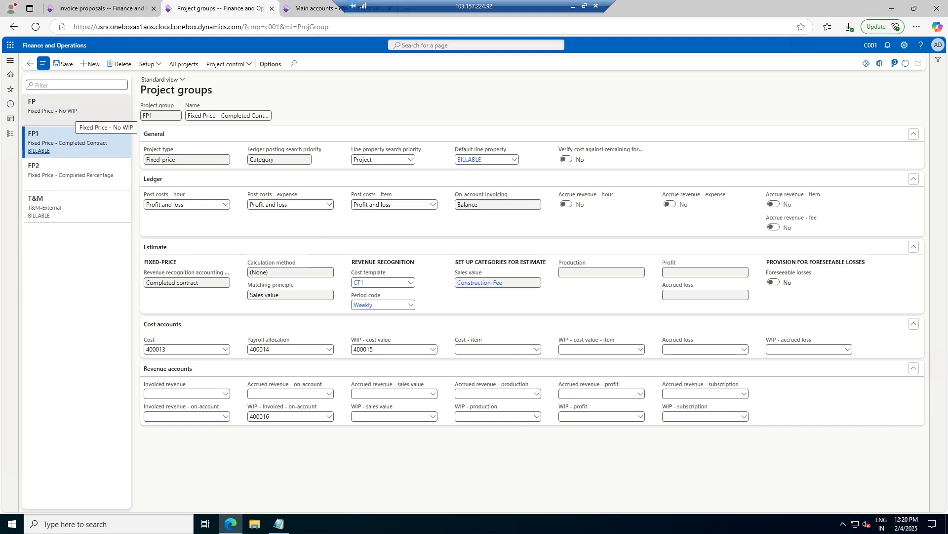
- Copy main account 100005 from the posting messages, filter the main accounts list by it, and review the account's settings
left_click(306, 5)
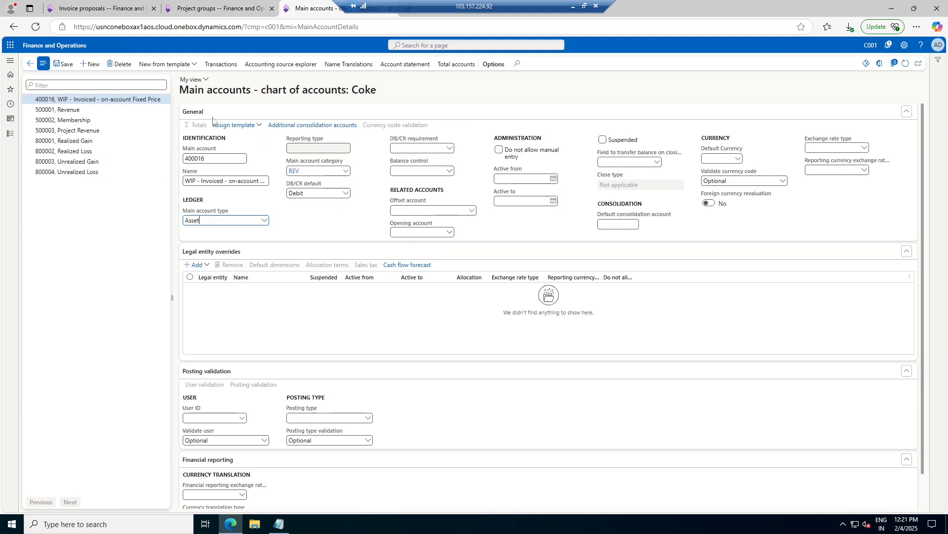
left_click(99, 7)
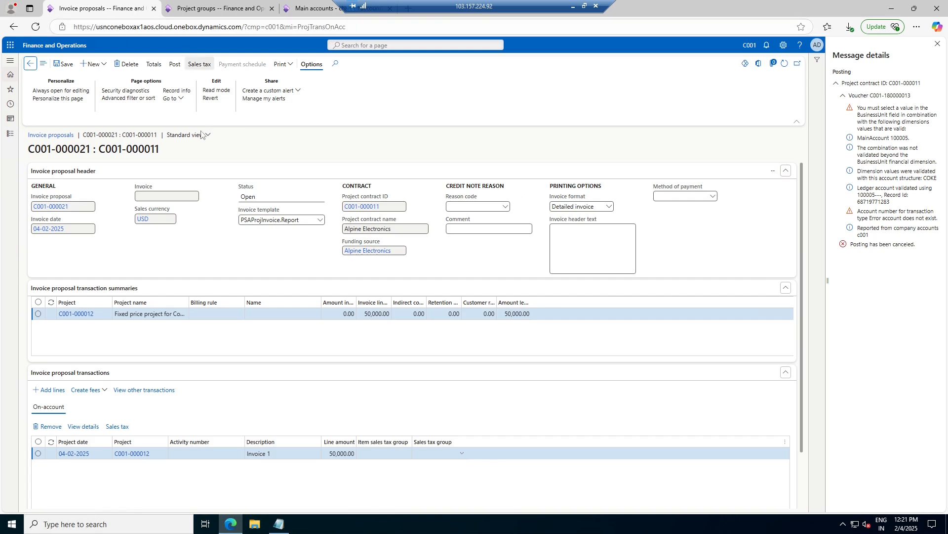
double_click(900, 138)
key("ctrl+c")
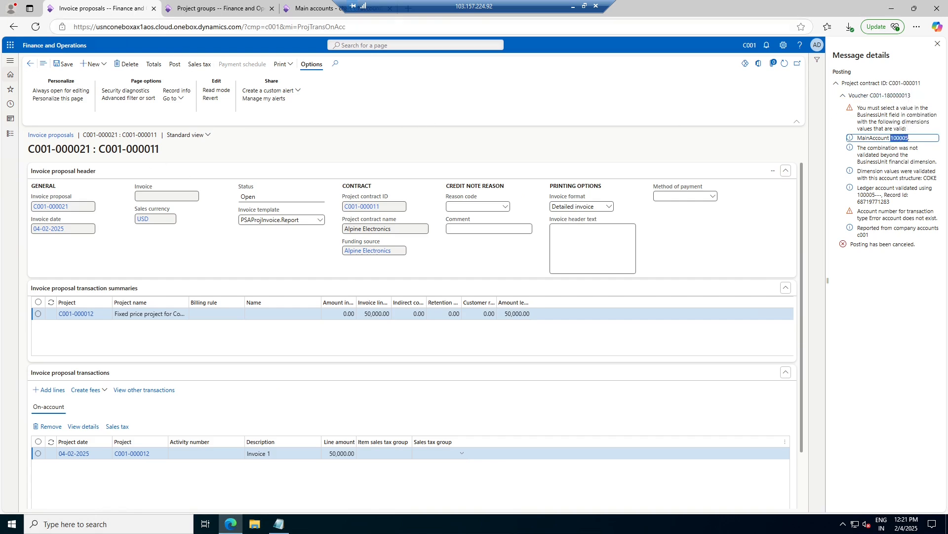
left_click(312, 8)
left_click(97, 85)
key("ctrl+v")
key("ctrl+a")
key("Return")
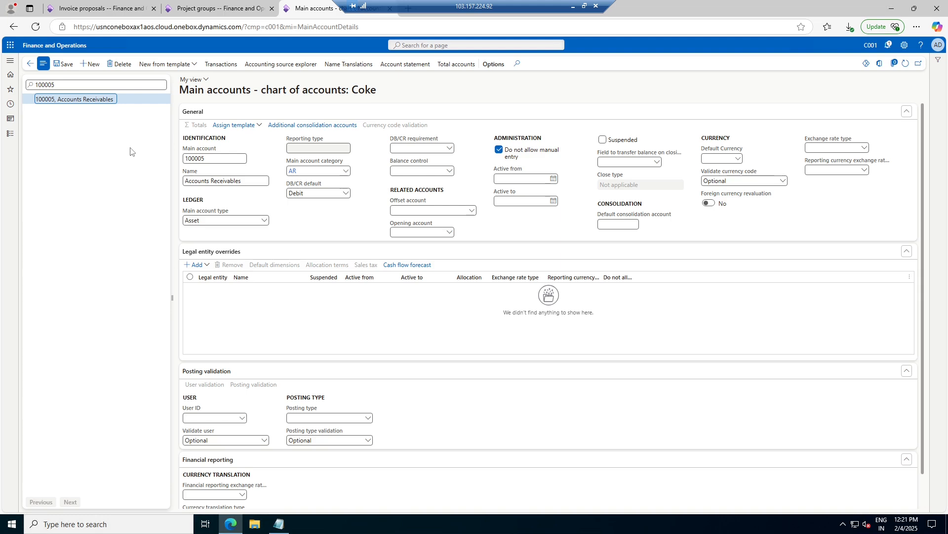
scroll(363, 328, "down", 1)
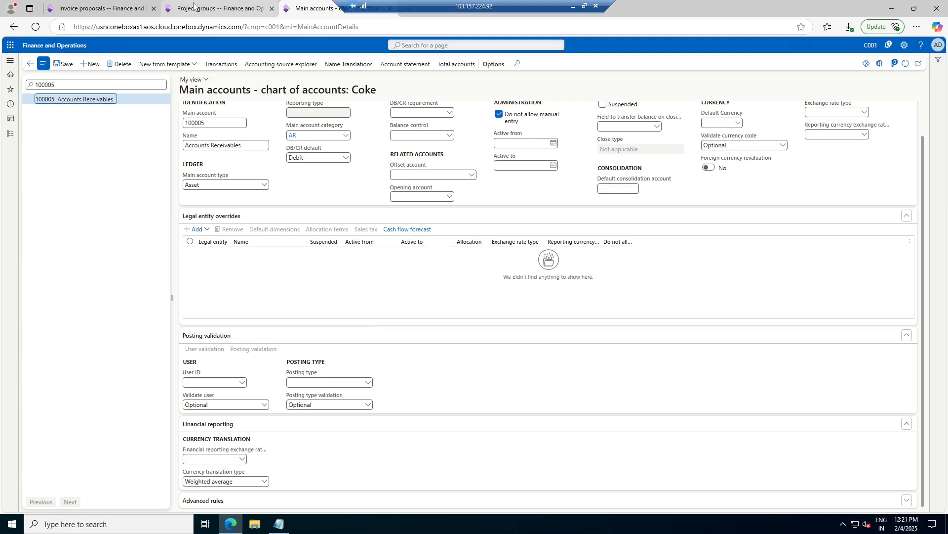
- Return to invoice proposal C001-000021 in the first browser tab and check the contract's other project transactions
left_click(99, 8)
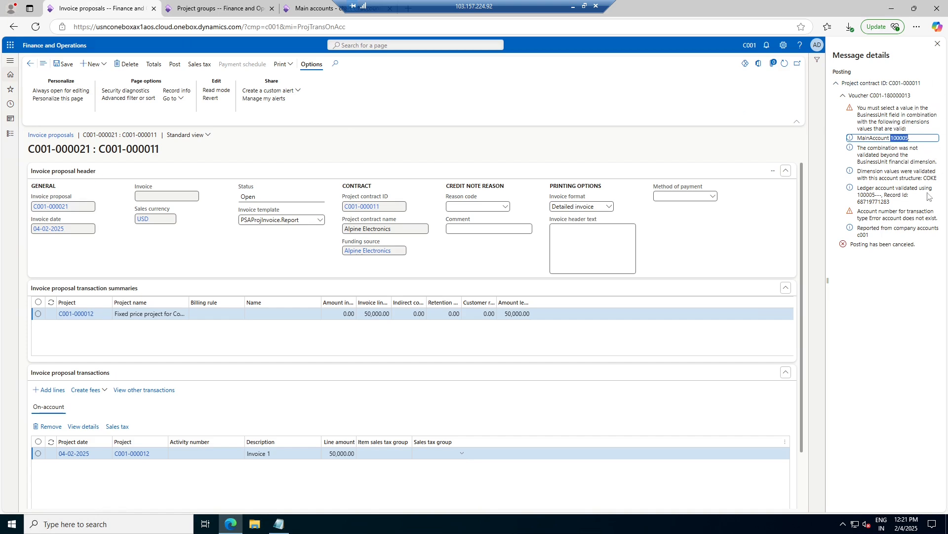
left_click(938, 44)
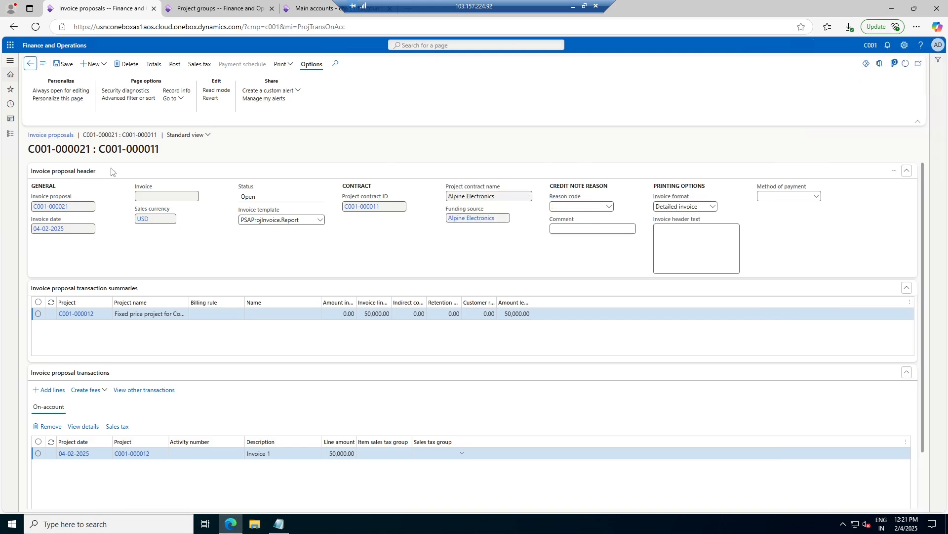
left_click(30, 63)
left_click(28, 64)
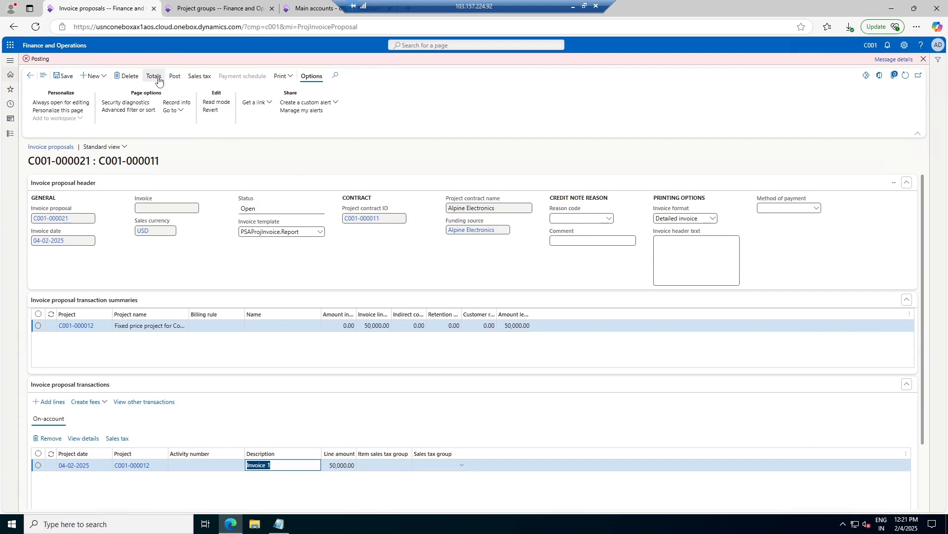
scroll(364, 282, "down", 2)
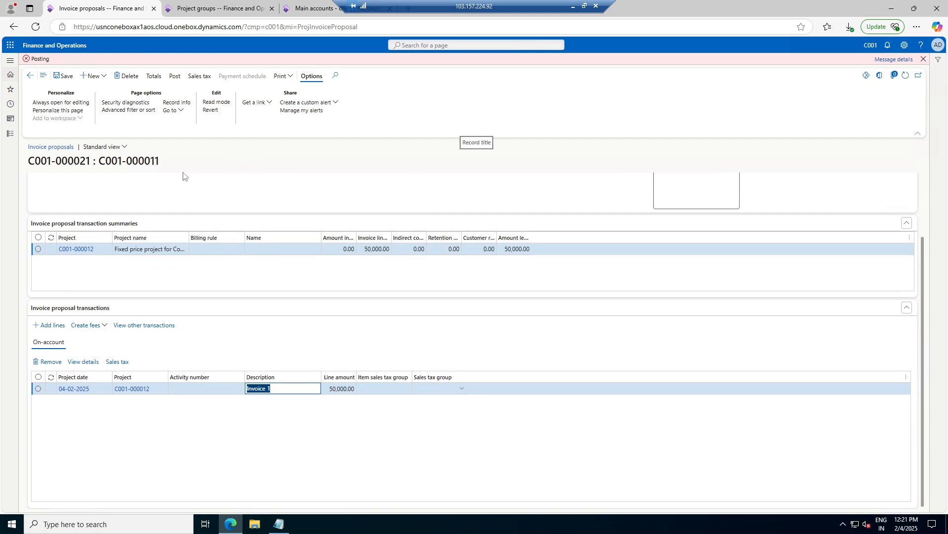
scroll(314, 298, "up", 2)
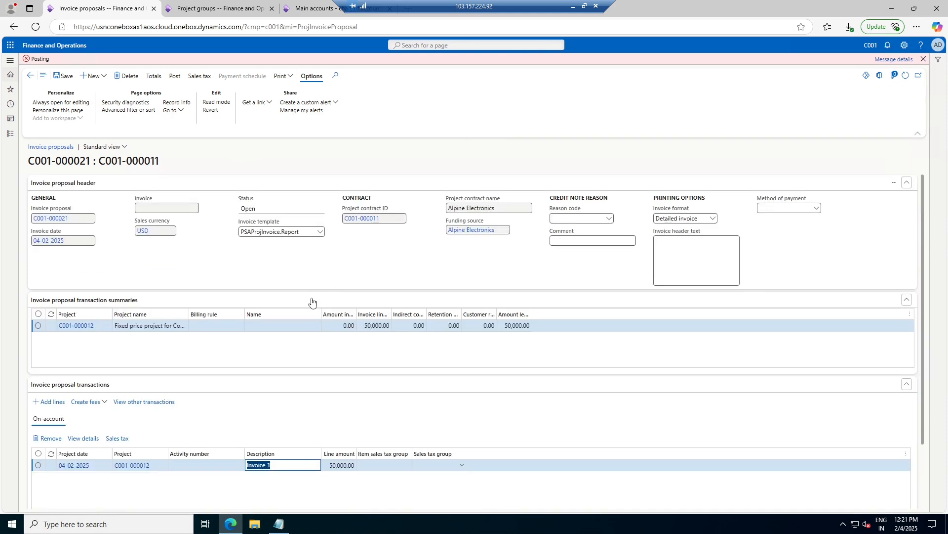
left_click(158, 405)
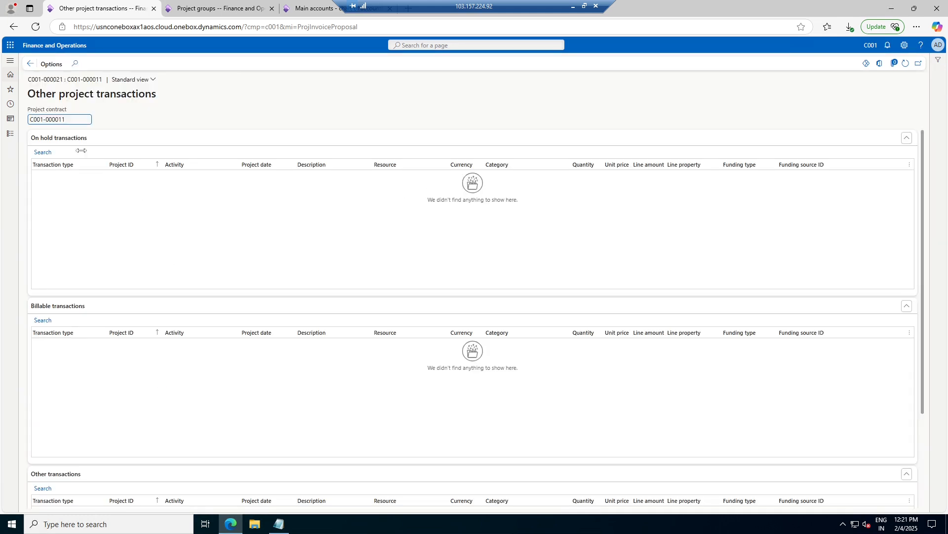
scroll(168, 351, "down", 3)
left_click(30, 65)
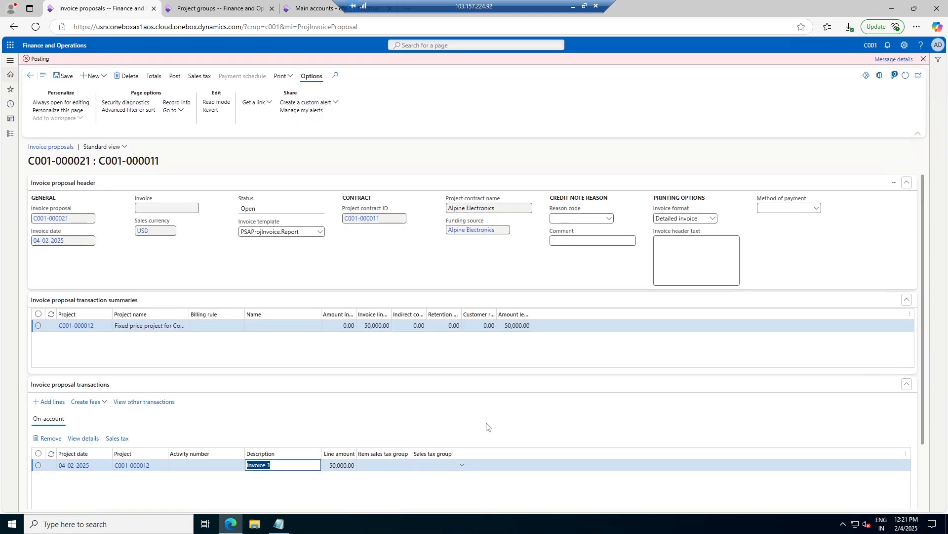
- Add the Dimension account column to the on-account transactions grid of the invoice proposal
left_click(906, 453)
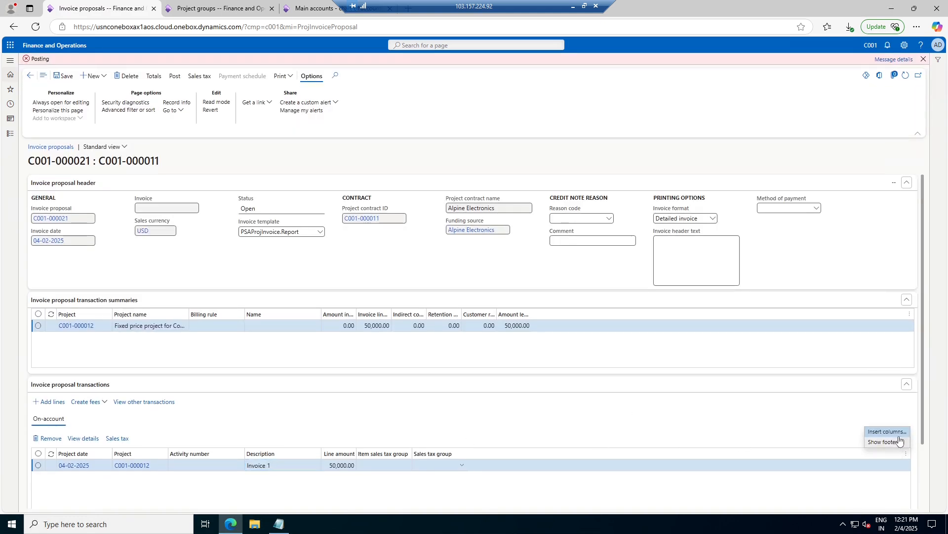
left_click(899, 441)
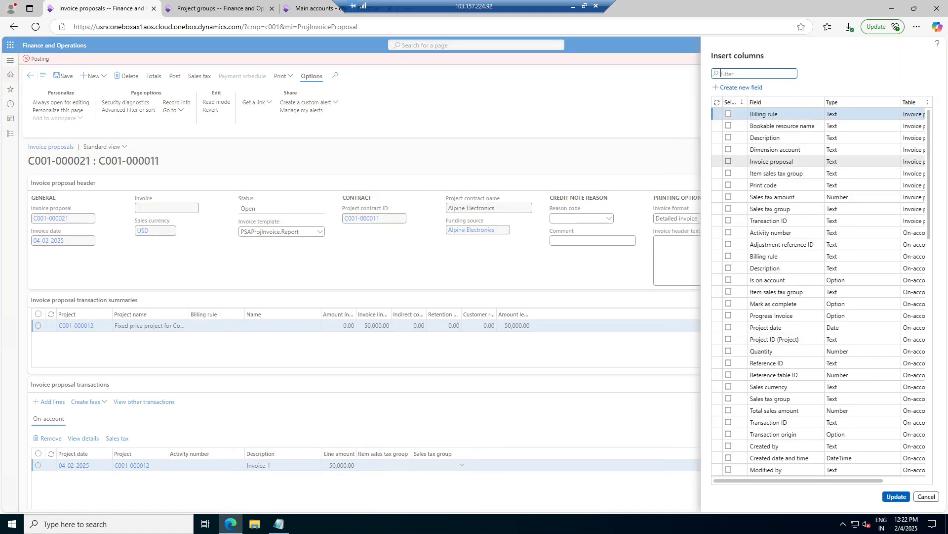
left_click(729, 150)
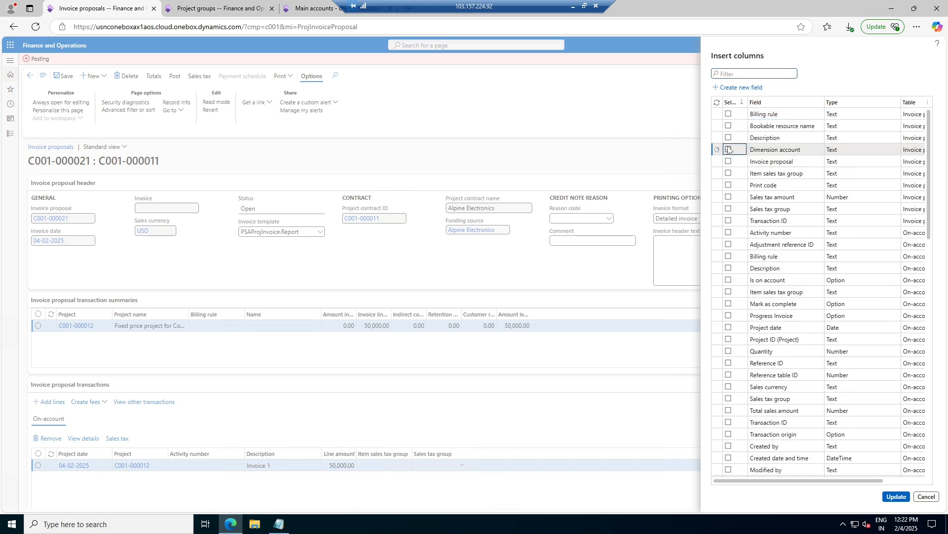
scroll(820, 270, "down", 15)
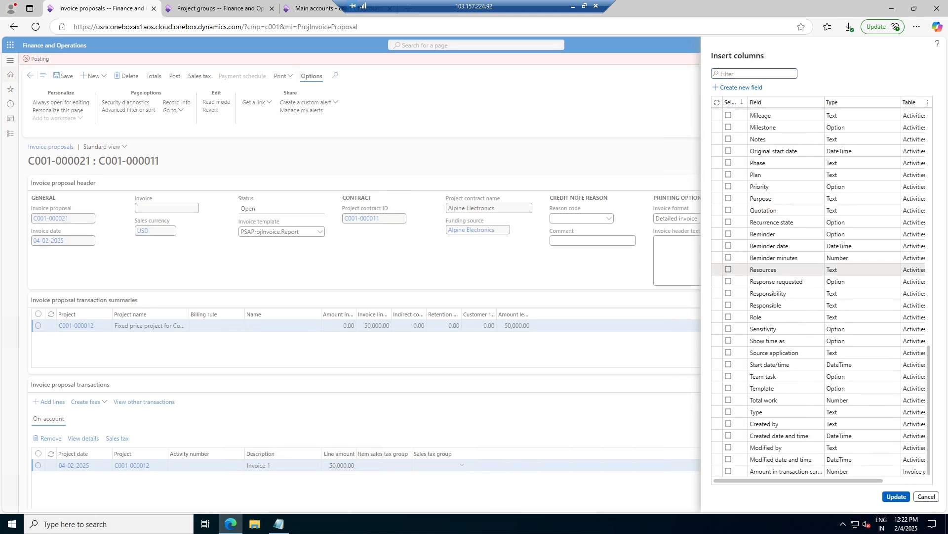
left_click(897, 496)
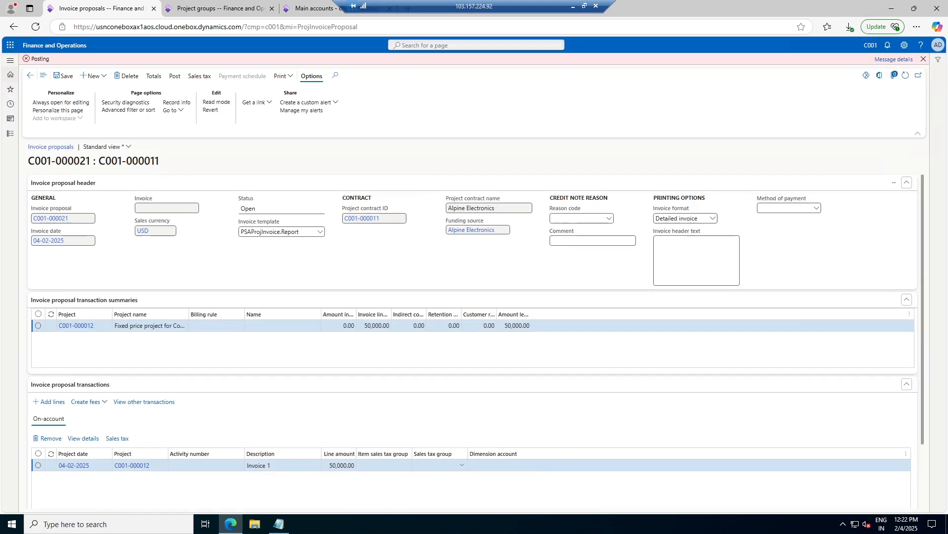
scroll(548, 396, "down", 2)
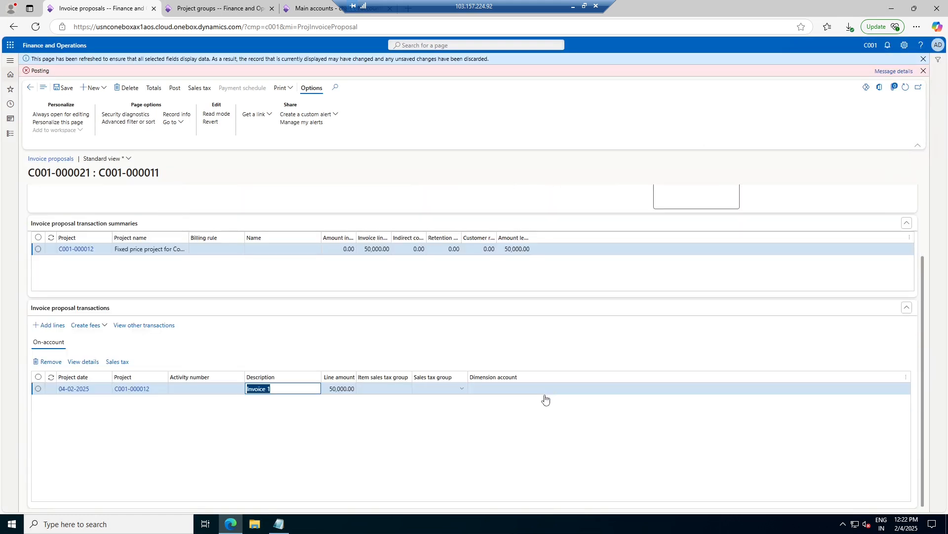
- Check the financial dimensions and invoice lines of the Invoice 1 on-account transaction, and reopen the posting message details
left_click(83, 361)
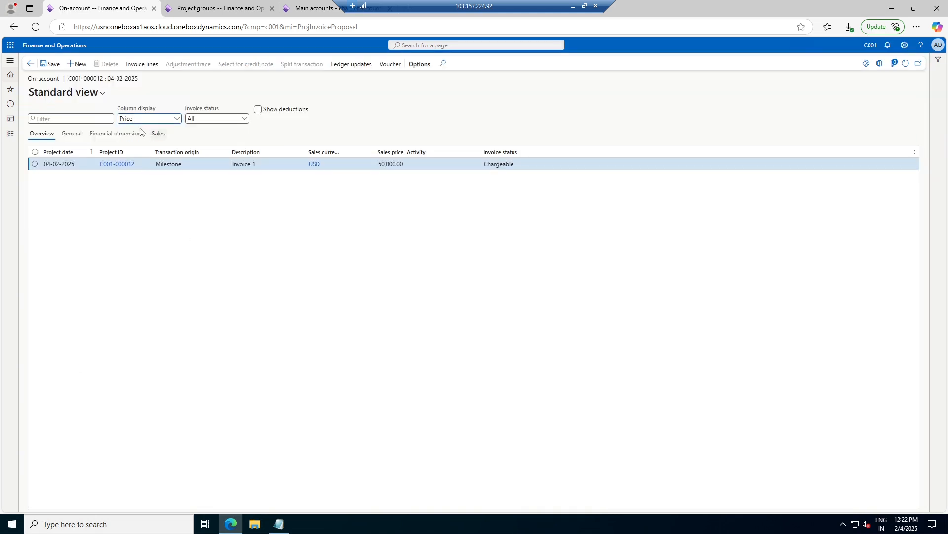
left_click(116, 133)
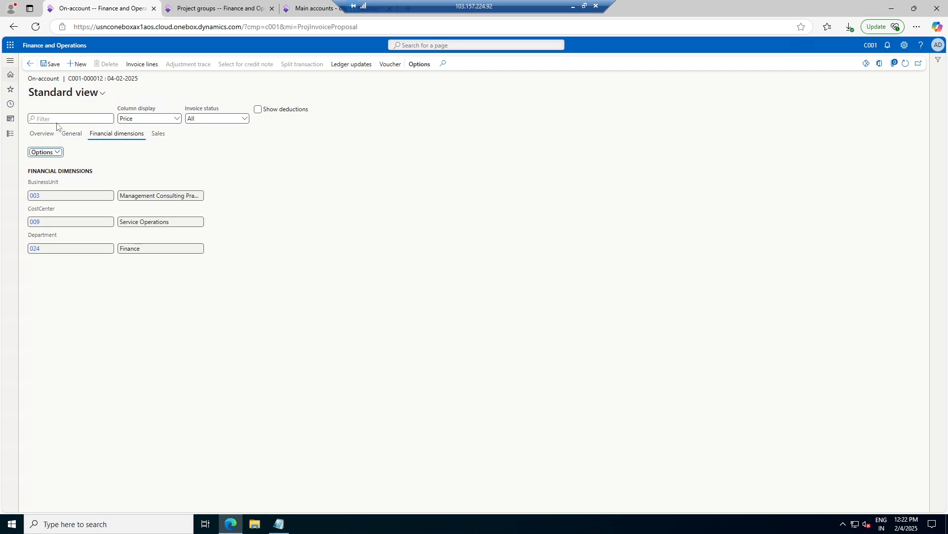
left_click(35, 135)
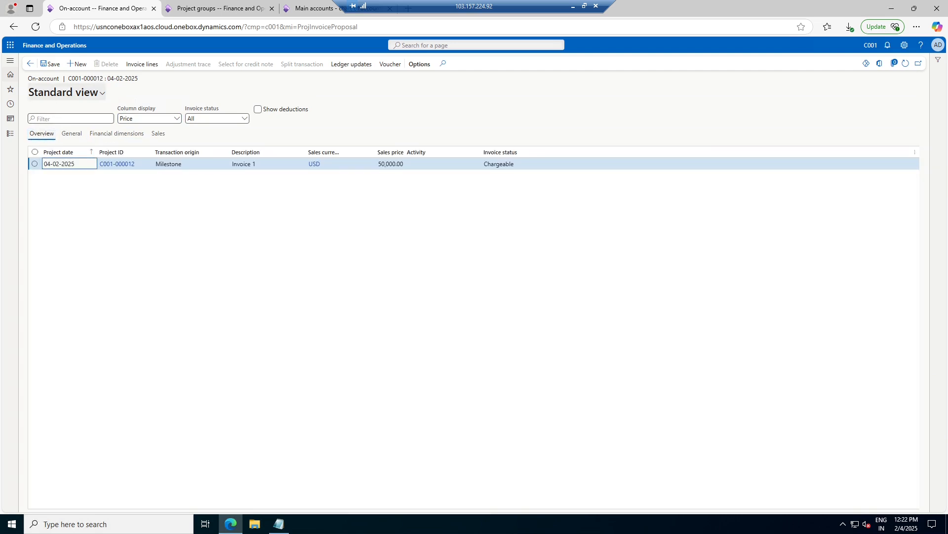
left_click(133, 65)
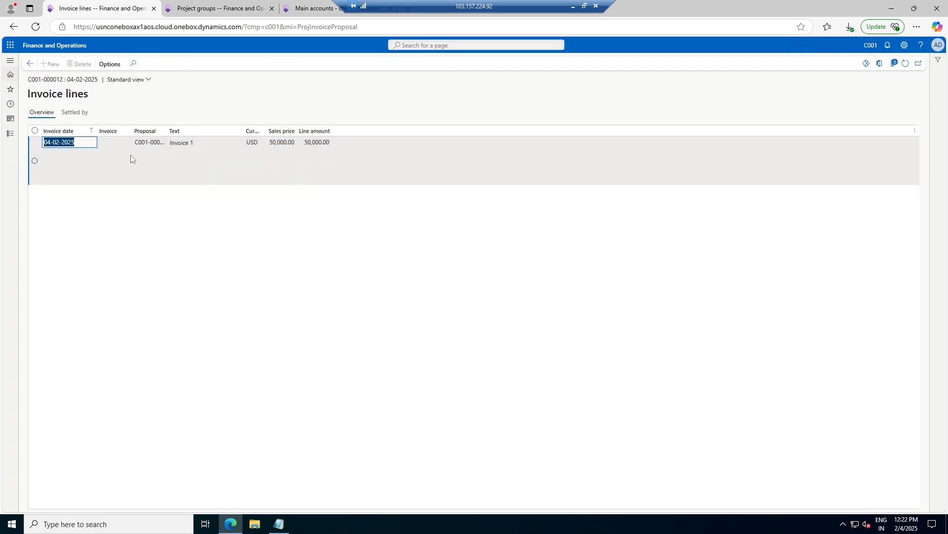
left_click(84, 113)
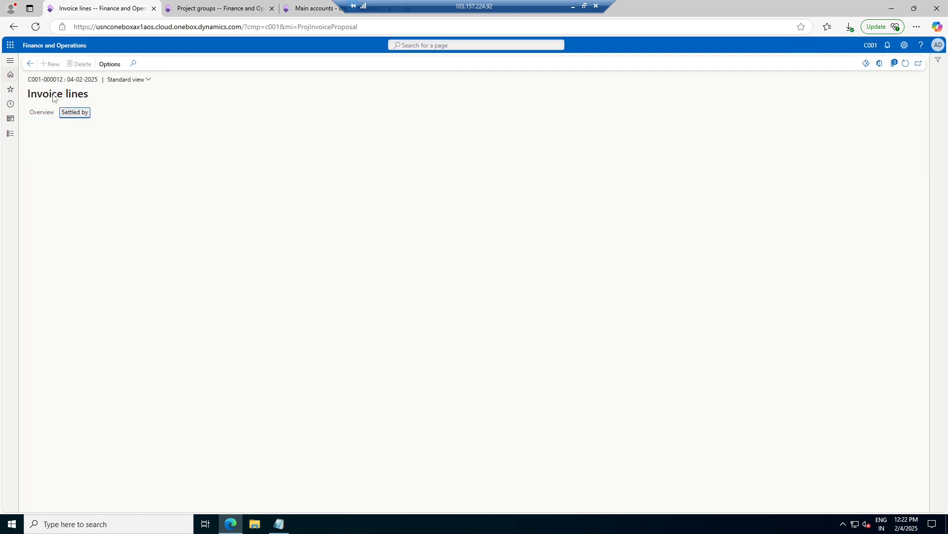
left_click(30, 65)
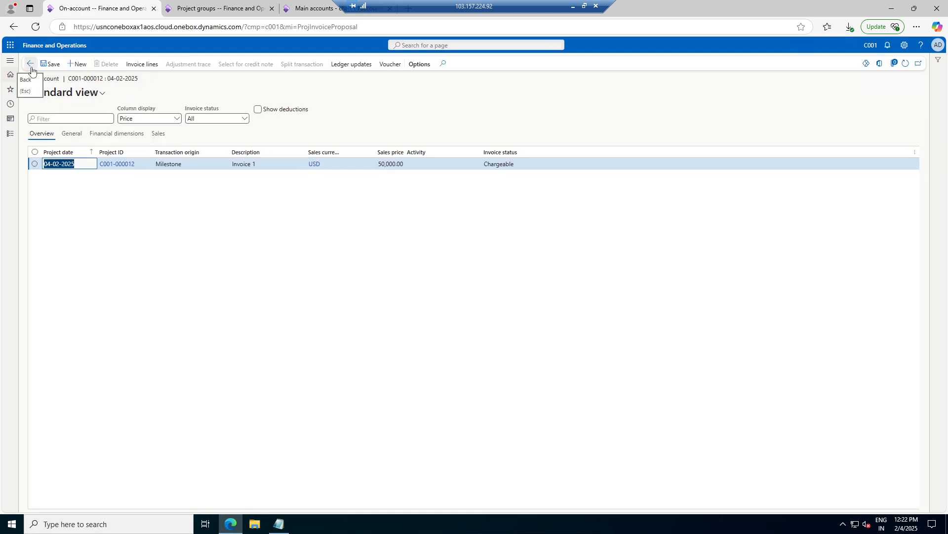
left_click(30, 64)
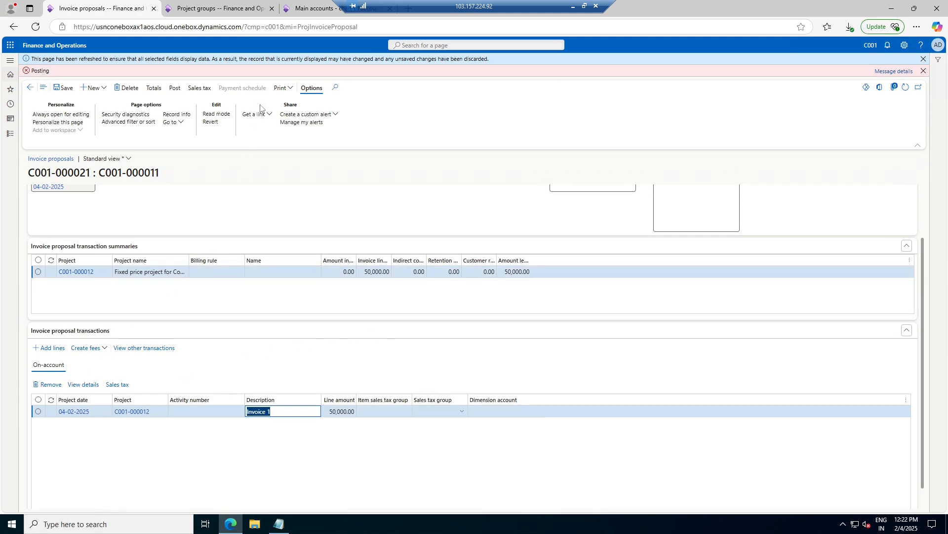
left_click(923, 59)
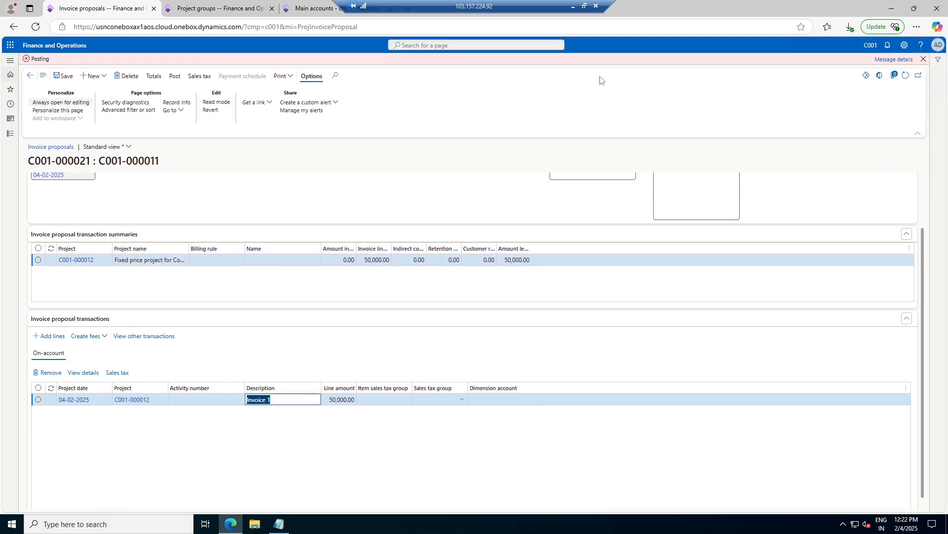
left_click(894, 59)
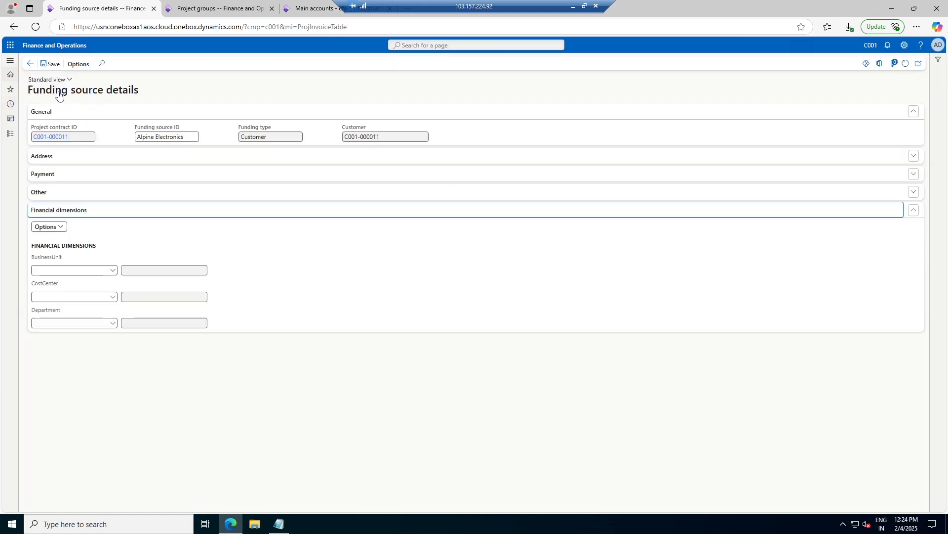
- Set the Alpine Electronics funding source's dimensions to BusinessUnit 001, CostCenter 007 and Department 022, and save them
left_click(111, 271)
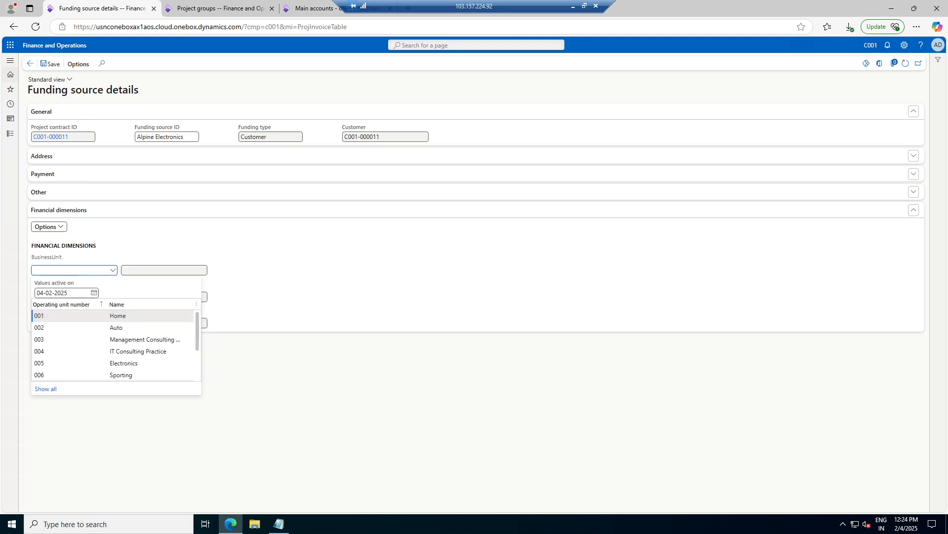
left_click(119, 316)
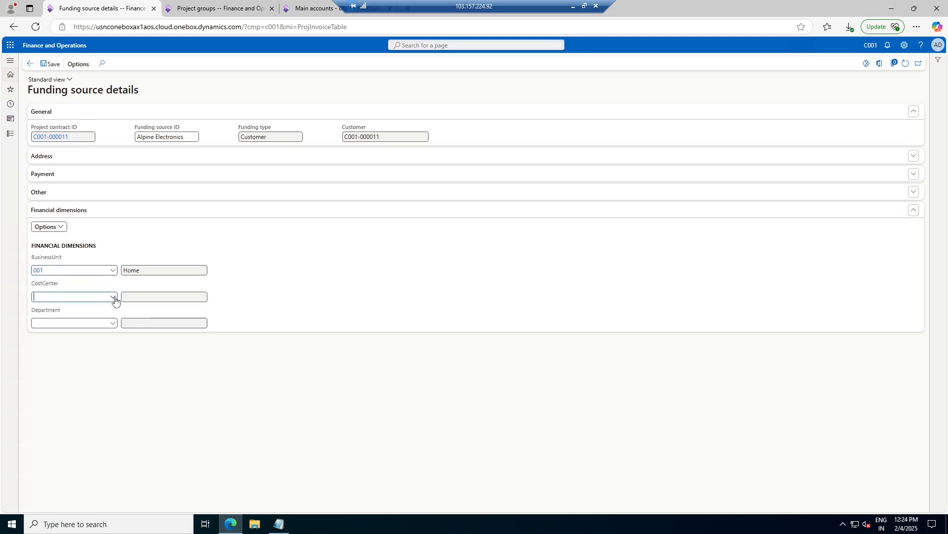
left_click(115, 299)
left_click(133, 342)
left_click(113, 324)
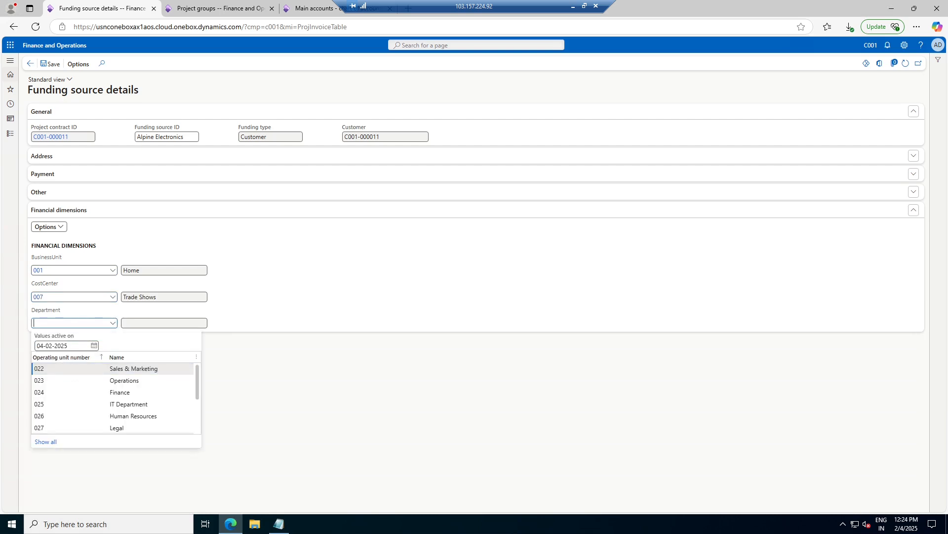
left_click(89, 369)
left_click(45, 65)
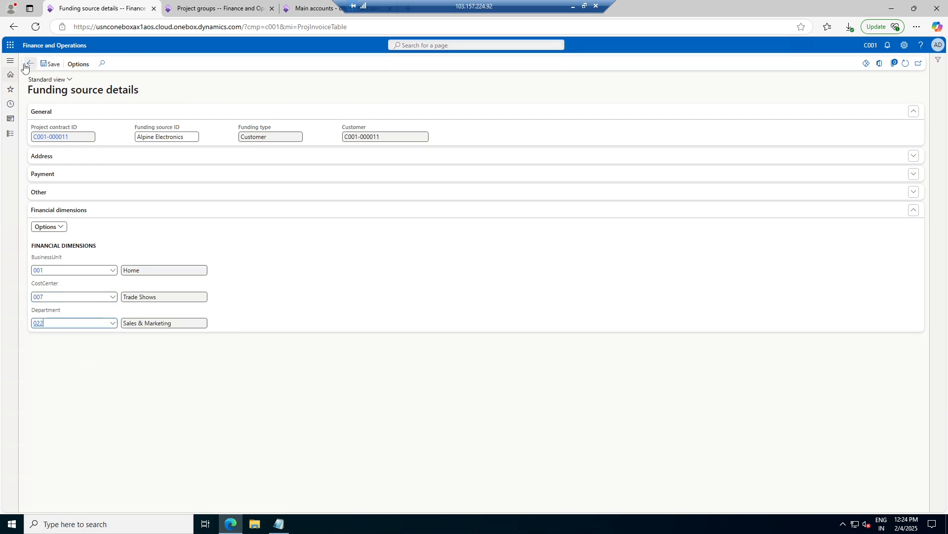
left_click(30, 65)
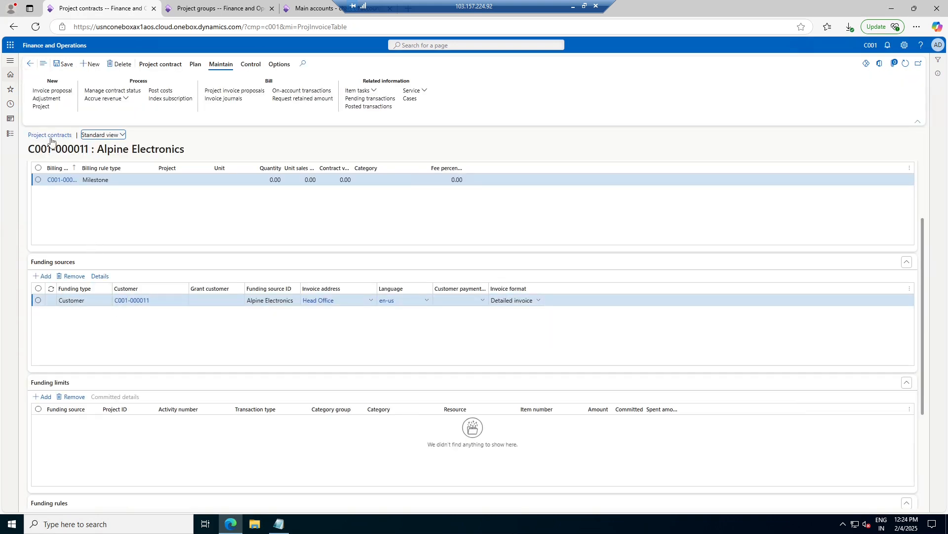
- Reopen the funding source details from contract C001-000011 to verify the saved dimensions, and return to project C001-000012
left_click(166, 300)
scroll(167, 318, "down", 2)
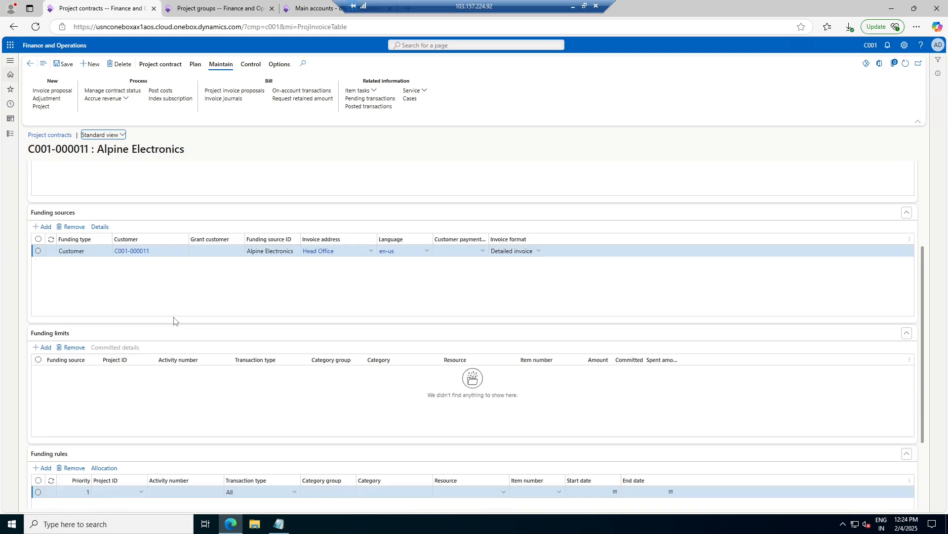
left_click(99, 226)
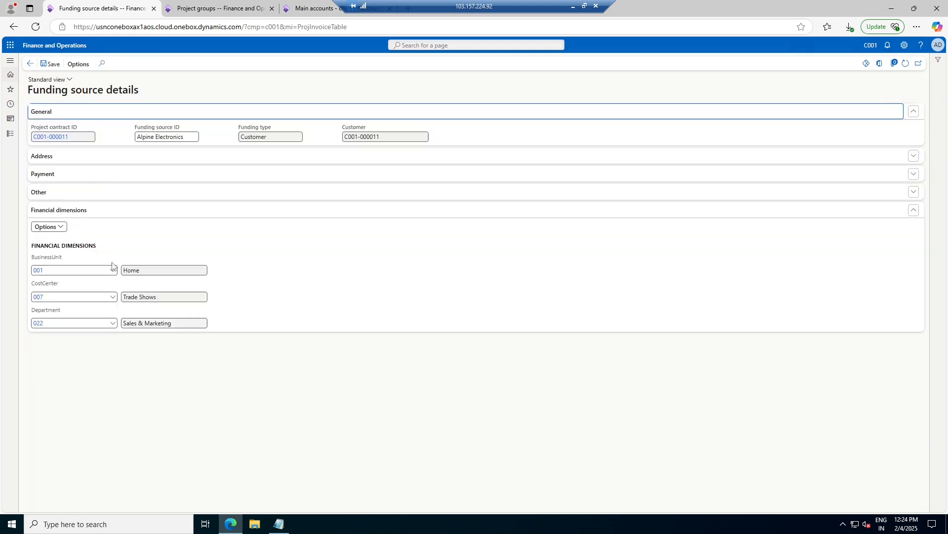
left_click(30, 64)
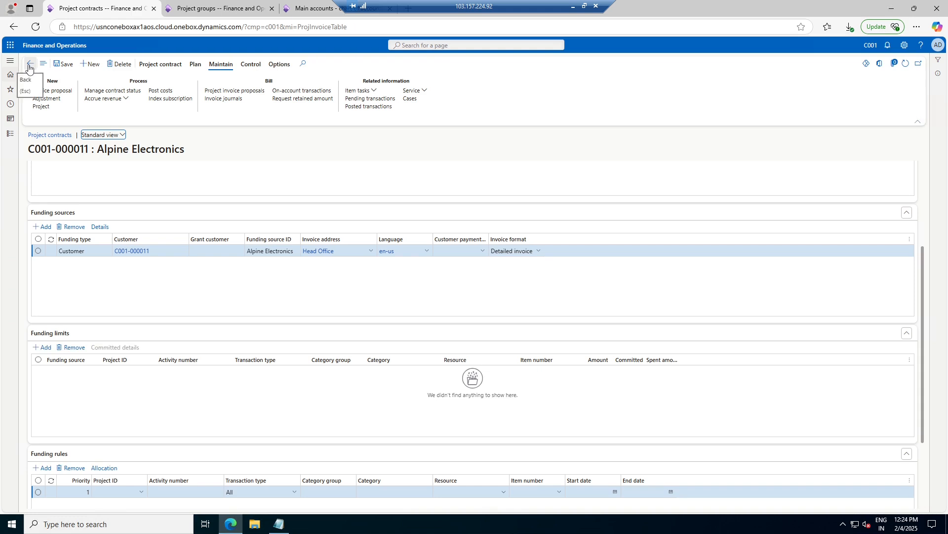
left_click(29, 65)
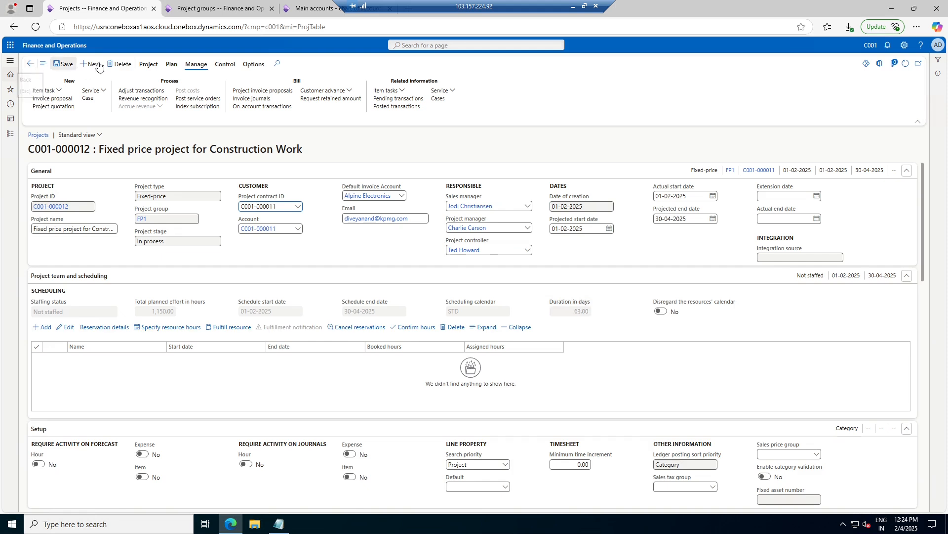
- Check the pending transactions of project C001-000012, and open its 50,000 invoice proposal from the project invoice proposals
left_click(407, 100)
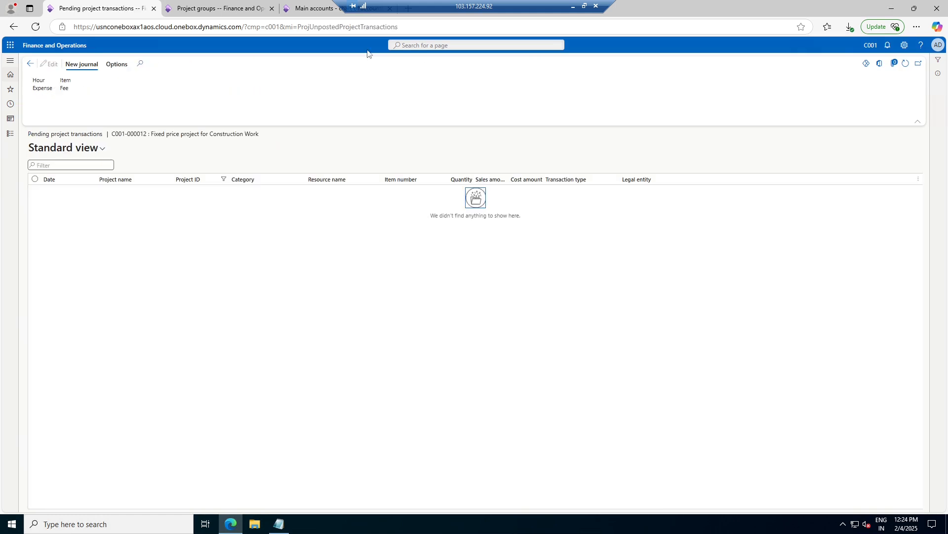
left_click(31, 63)
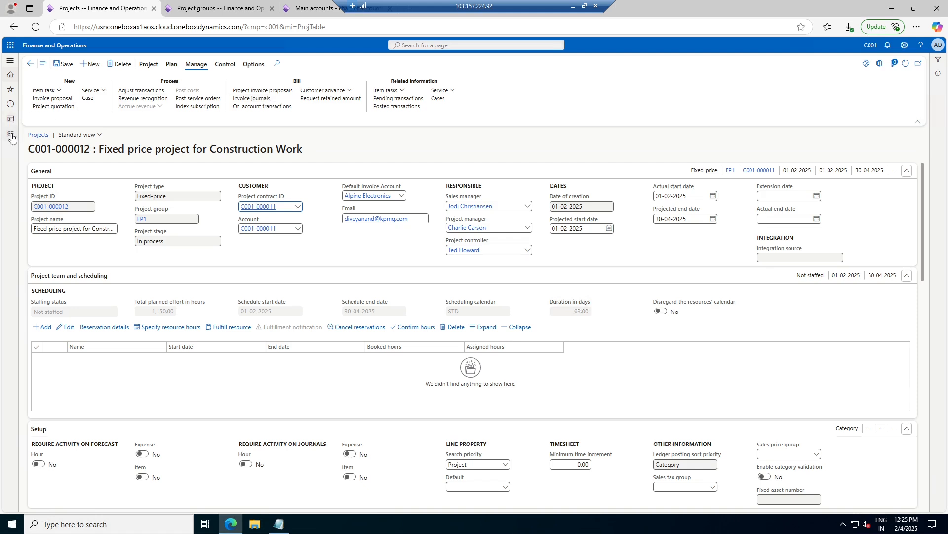
left_click(262, 92)
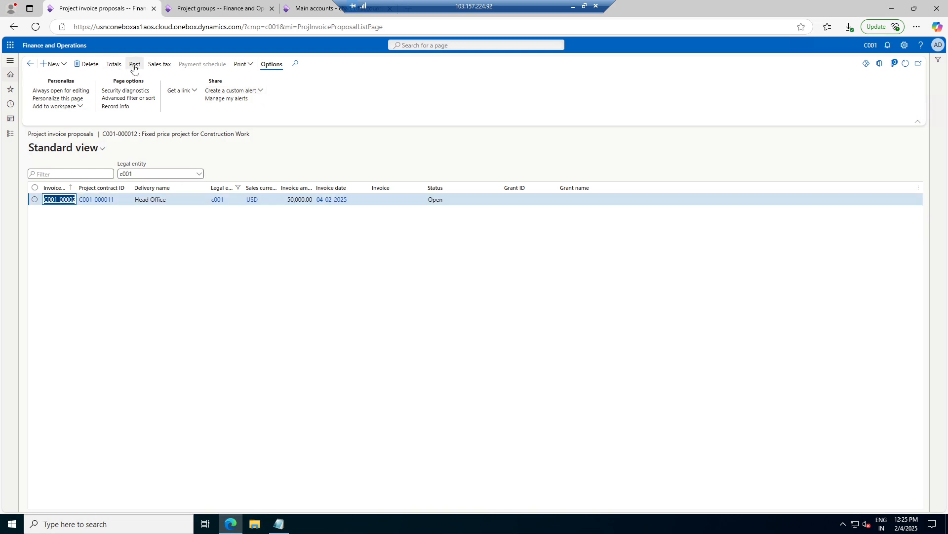
left_click(52, 203)
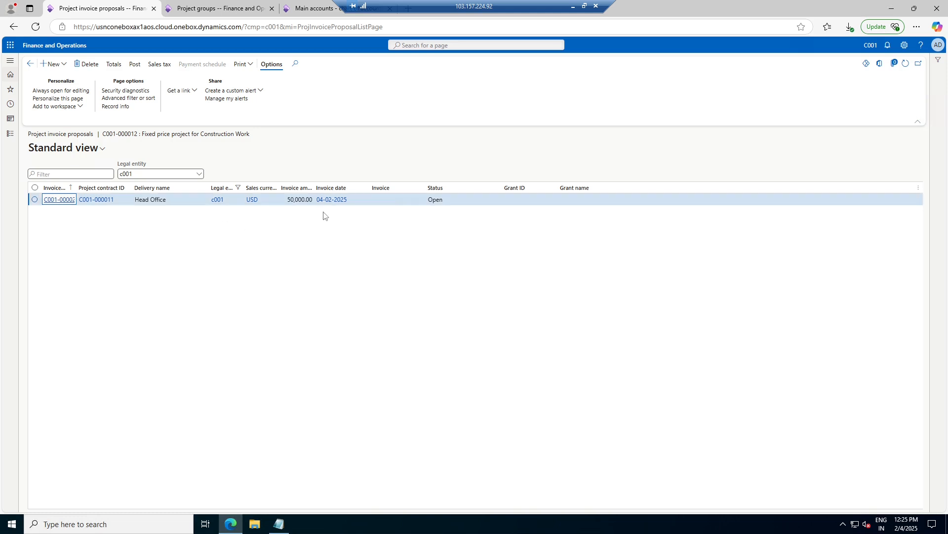
- Try to post the 50,000 invoice proposal for contract C001-000011 without printing, and open the posting message details
left_click(58, 203)
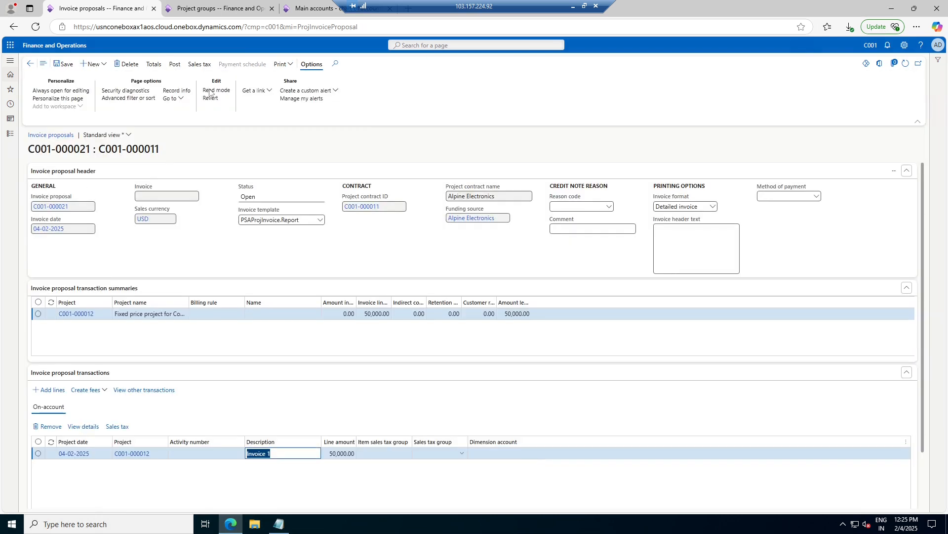
left_click(174, 65)
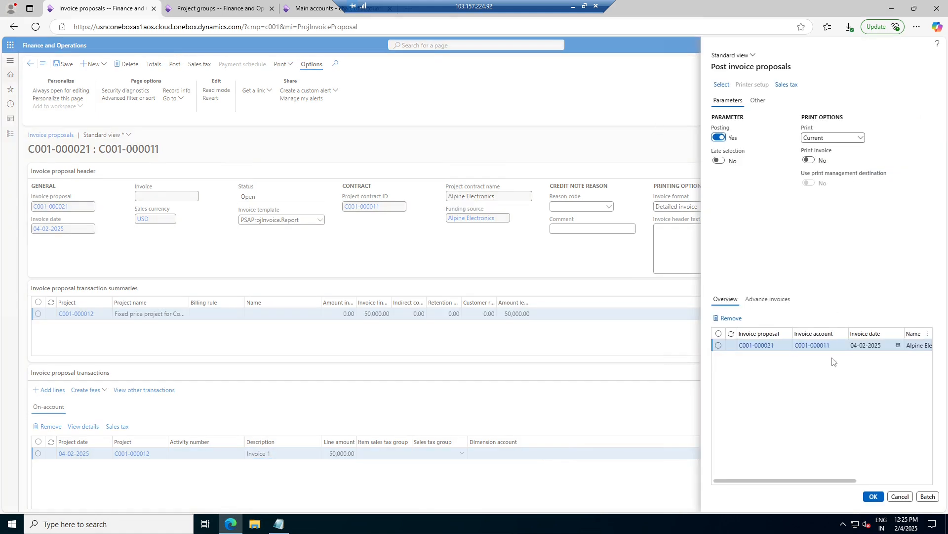
left_click(873, 496)
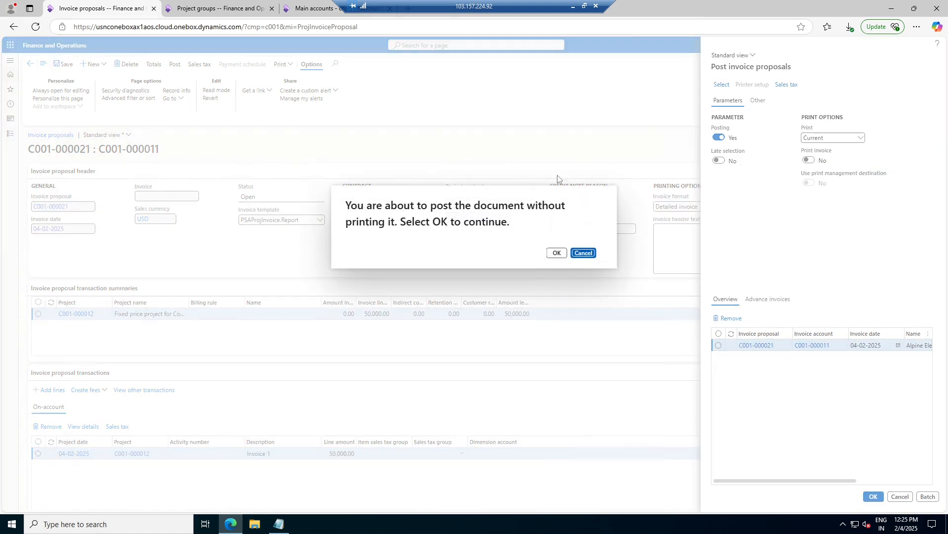
left_click(556, 254)
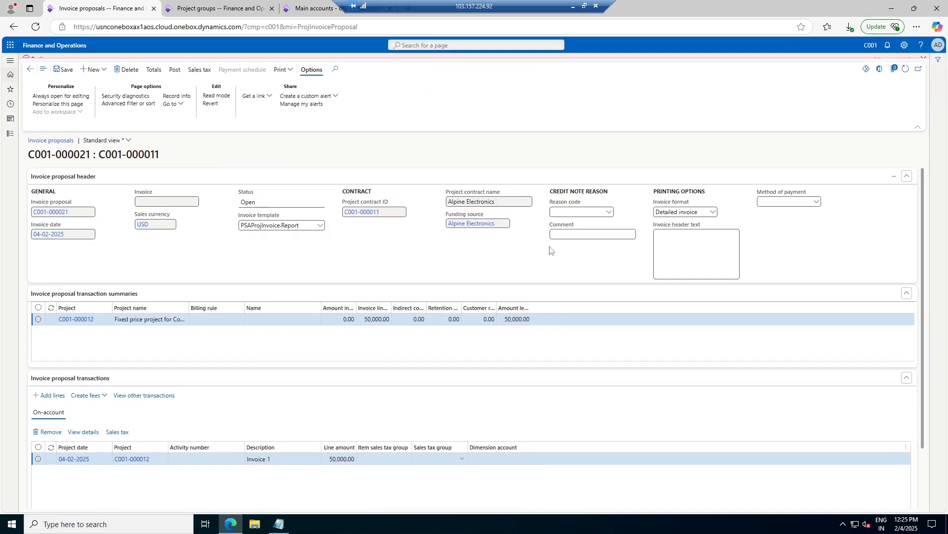
left_click(893, 60)
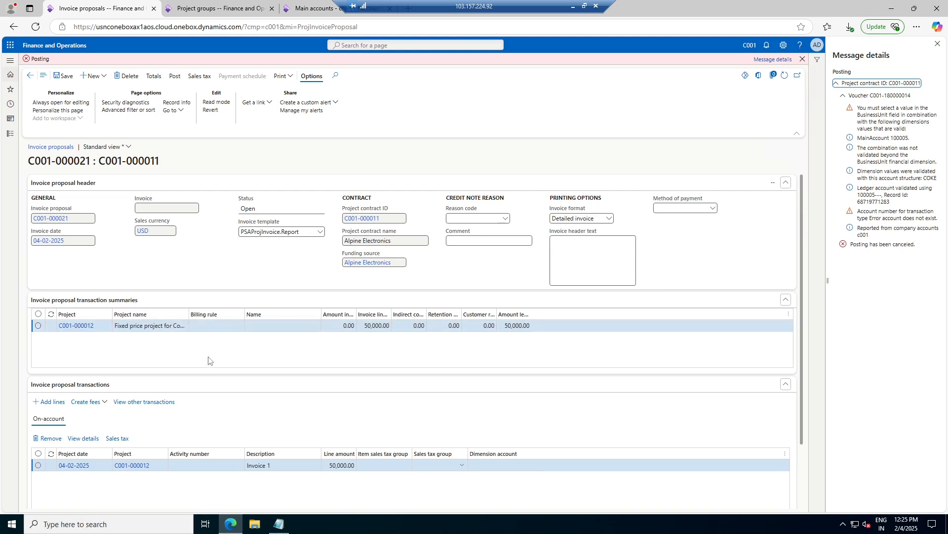
- Open contract C001-000011 from project C001-000012, check its milestone billing rule details, and return to the contract
scroll(197, 358, "down", 2)
left_click(133, 395)
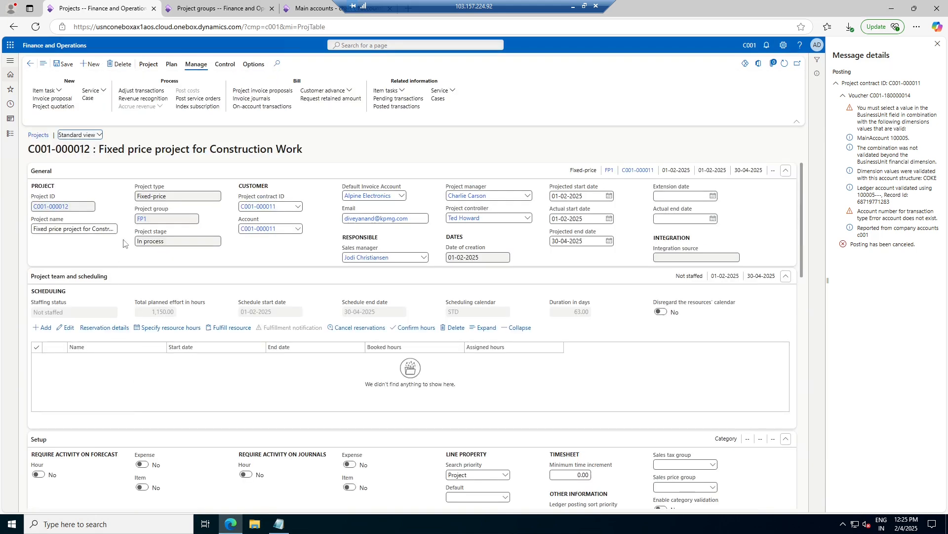
left_click(264, 208)
left_click(100, 292)
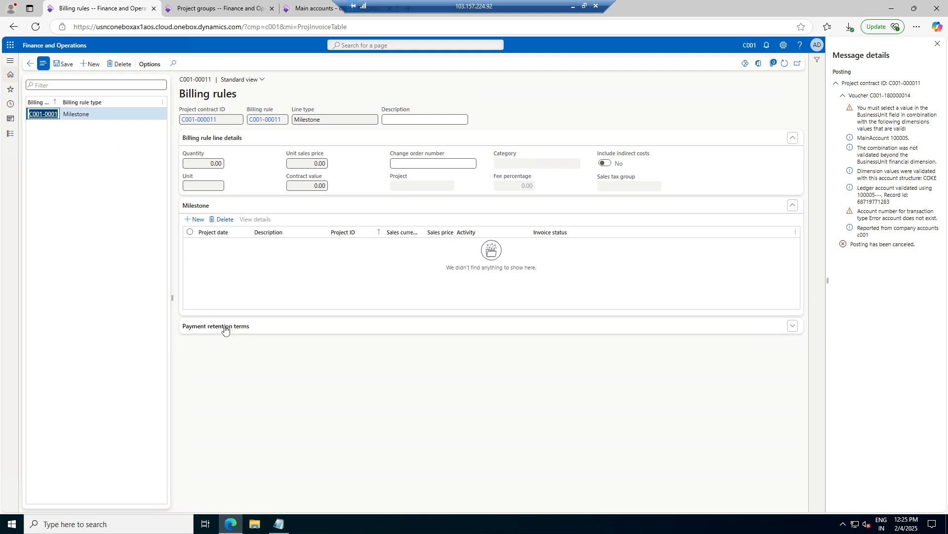
left_click(30, 64)
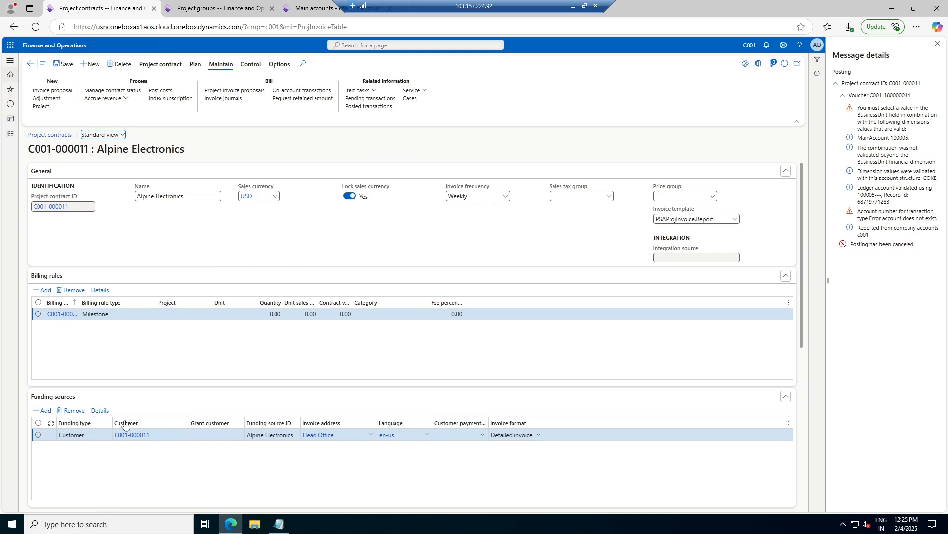
- Review the address, payment, other and financial dimension details of the Alpine Electronics funding source, save, and return to project C001-000012
left_click(101, 411)
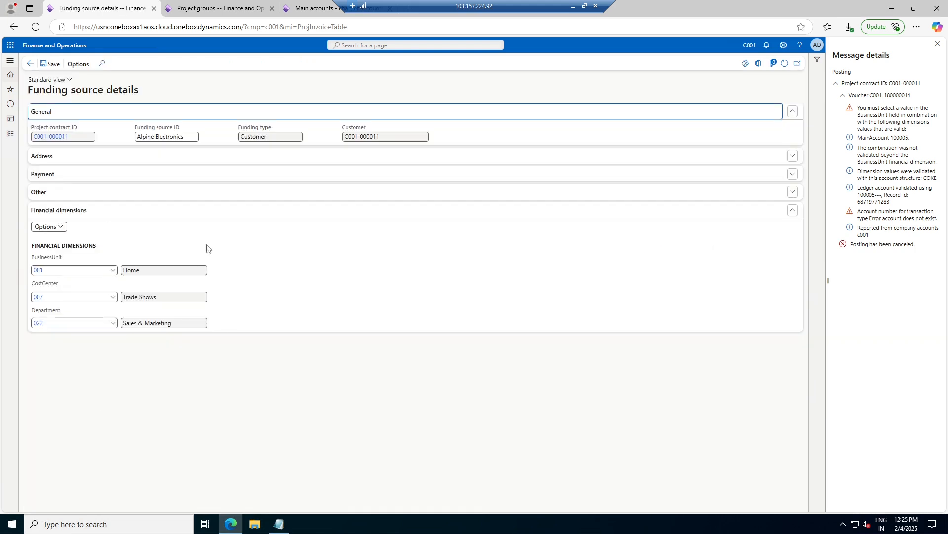
left_click(145, 162)
left_click(168, 243)
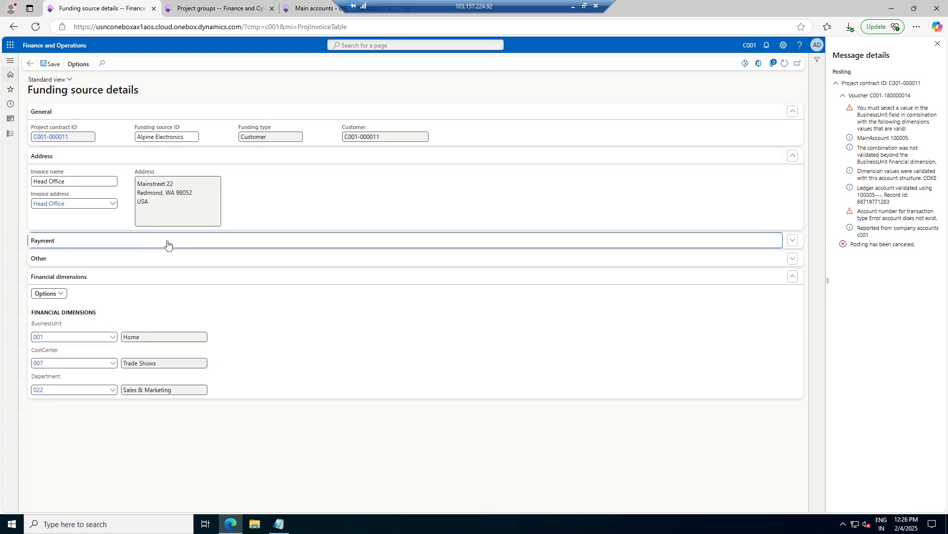
left_click(103, 320)
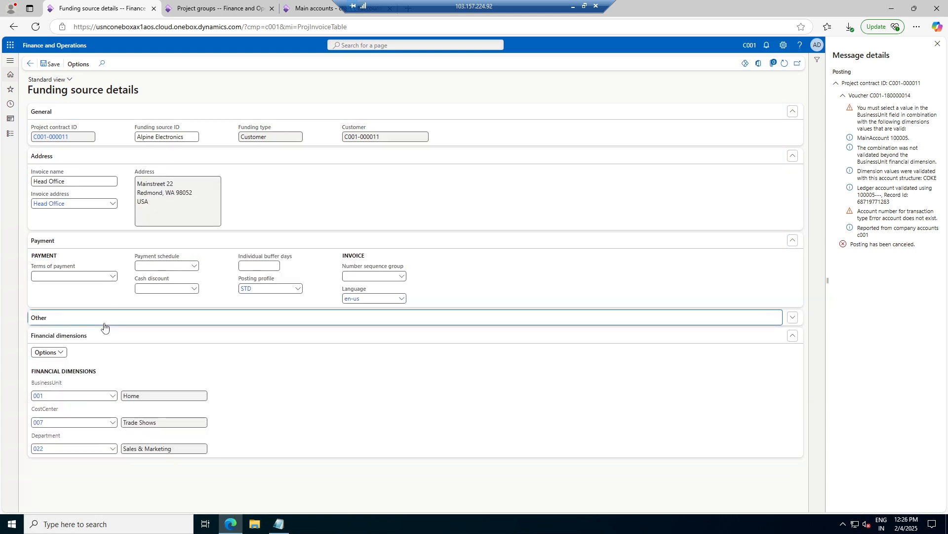
left_click(53, 65)
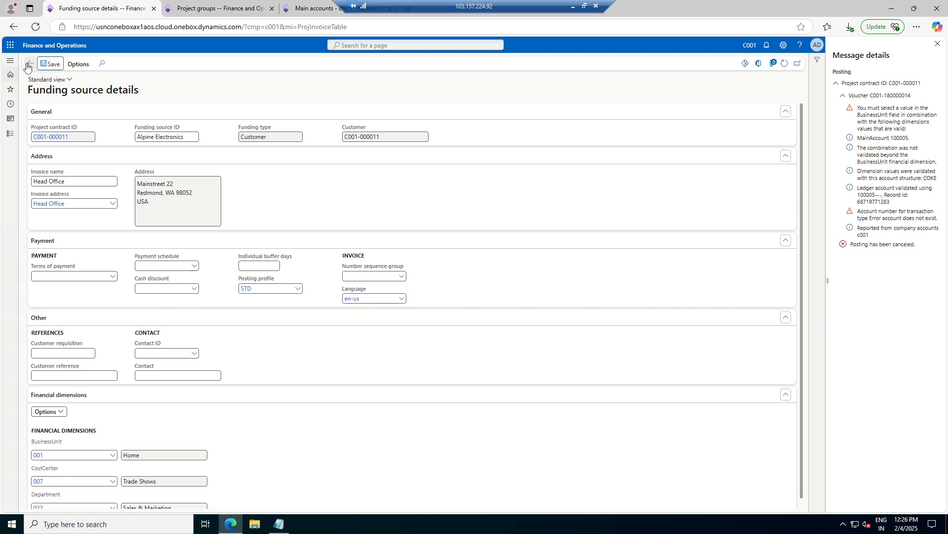
left_click(28, 66)
left_click(28, 64)
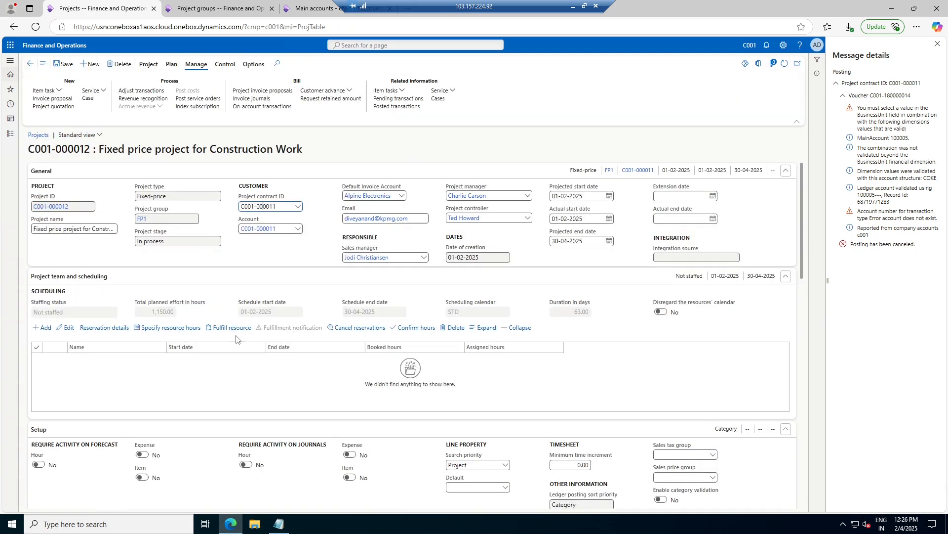
- Check the project's default financial dimensions, and retry posting its invoice proposal without printing, opening the new message details
scroll(339, 355, "down", 15)
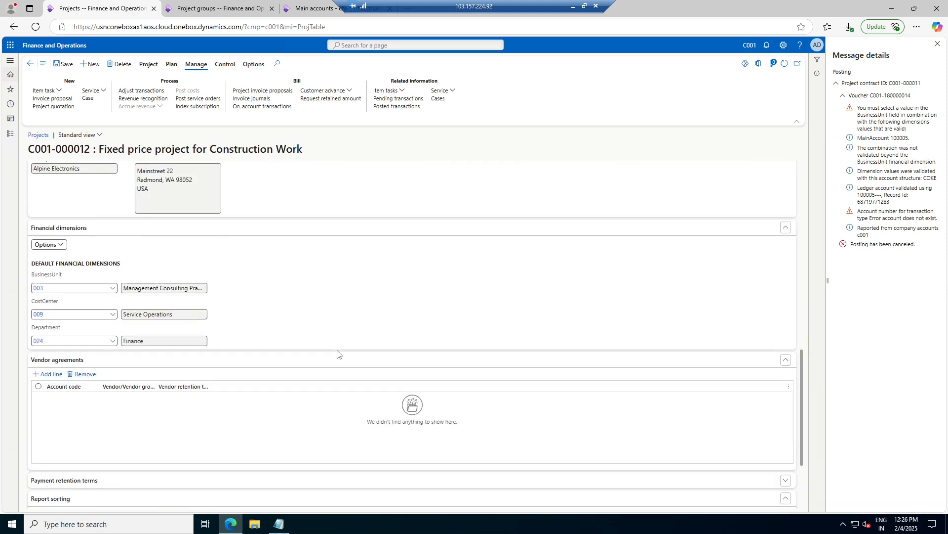
left_click(269, 90)
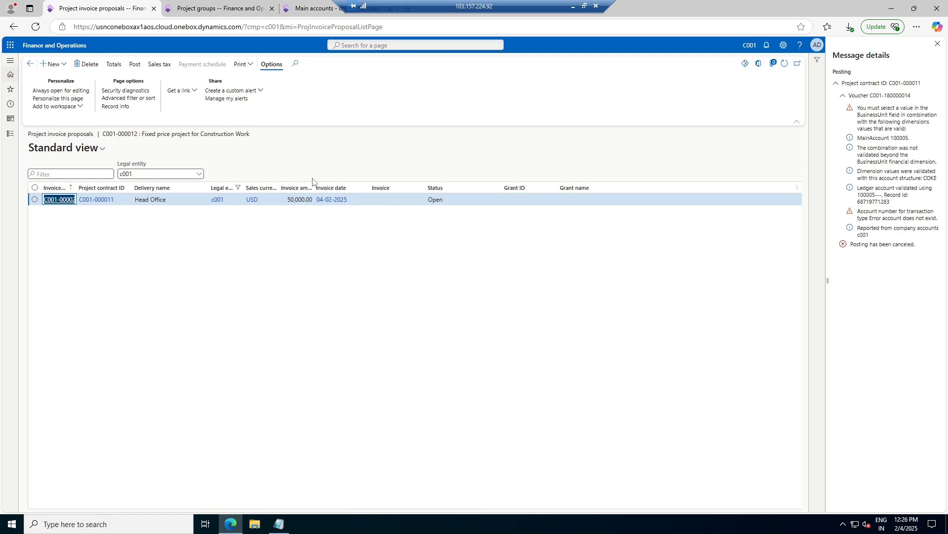
left_click(135, 65)
left_click(748, 499)
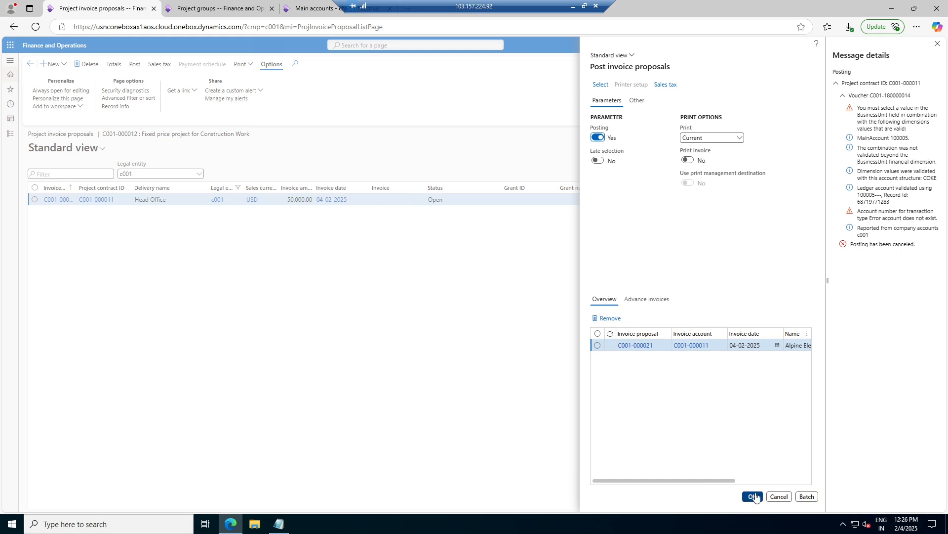
left_click(497, 254)
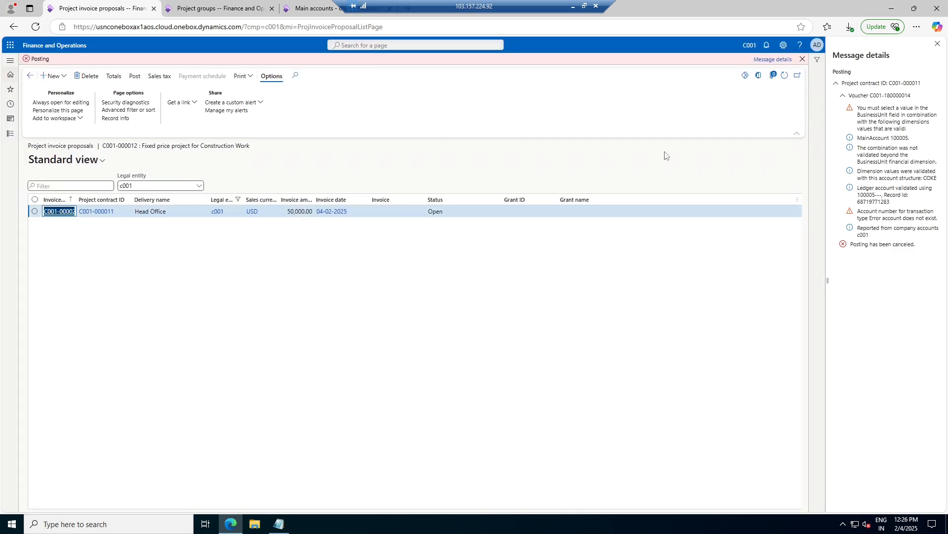
left_click(780, 60)
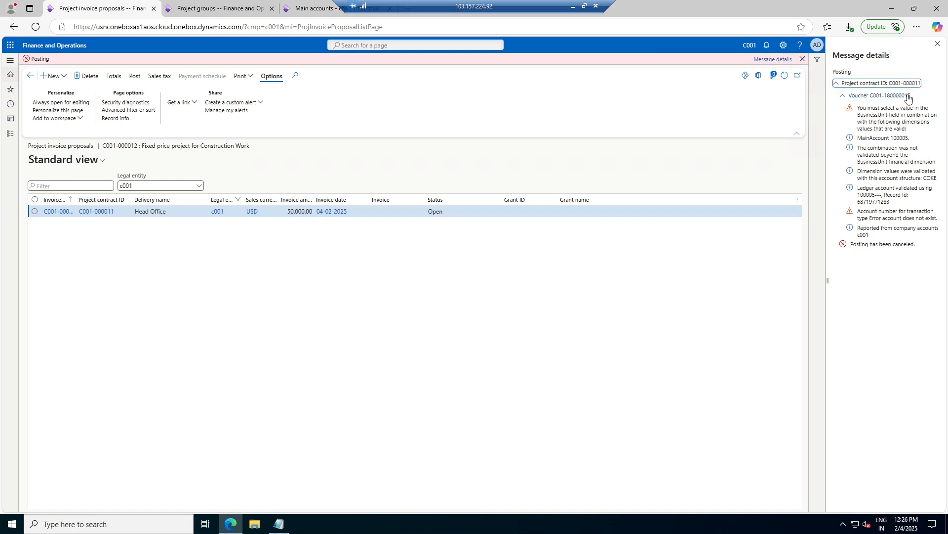
- Open the Alpine Electronics customer record from the funding source of the proposal's project contract
left_click(105, 213)
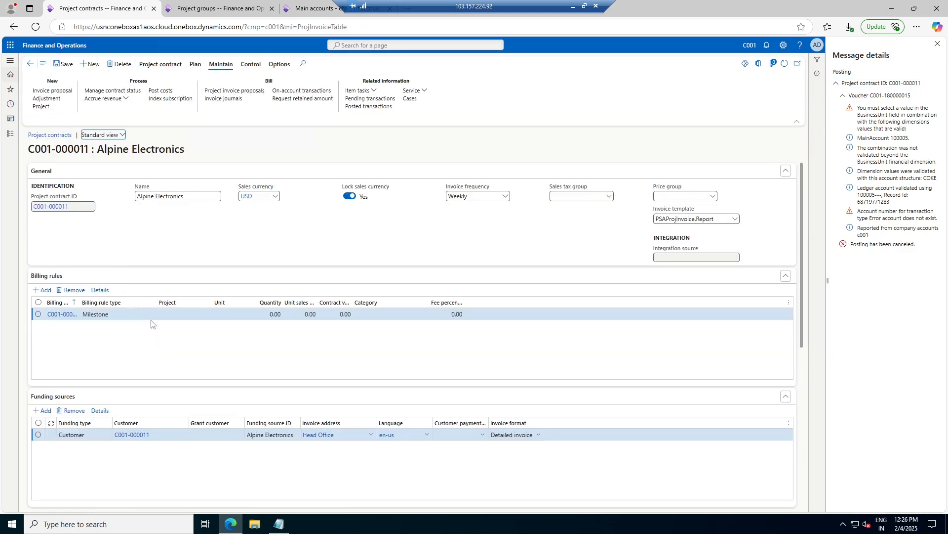
scroll(149, 326, "down", 1)
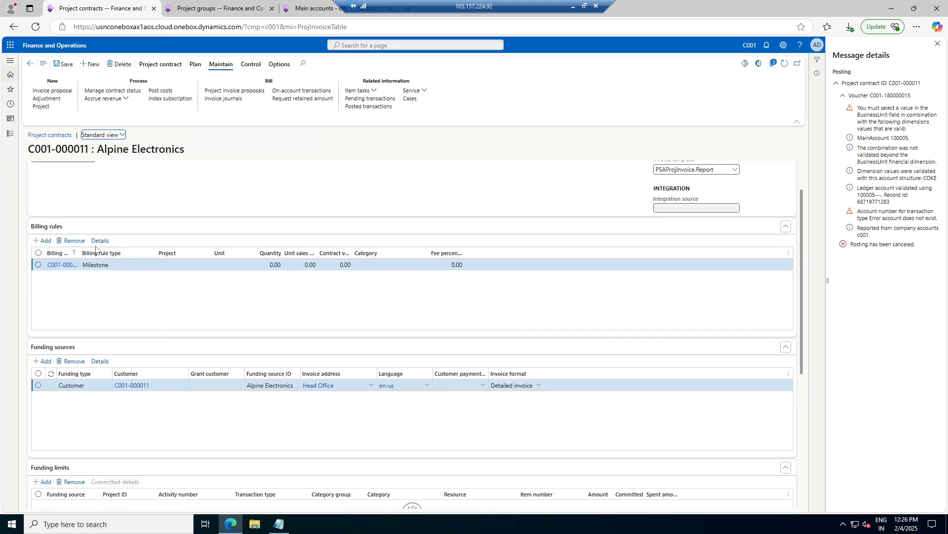
left_click(142, 387)
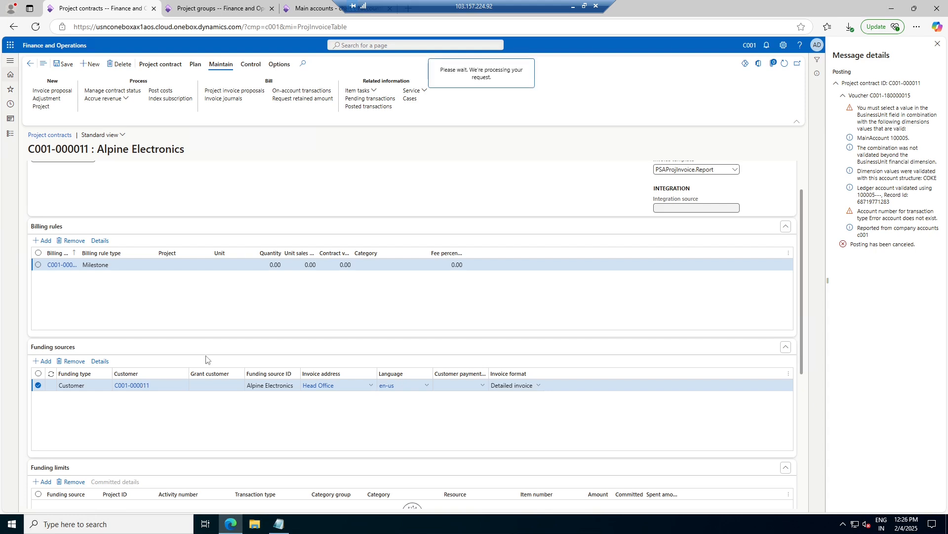
left_click(131, 386)
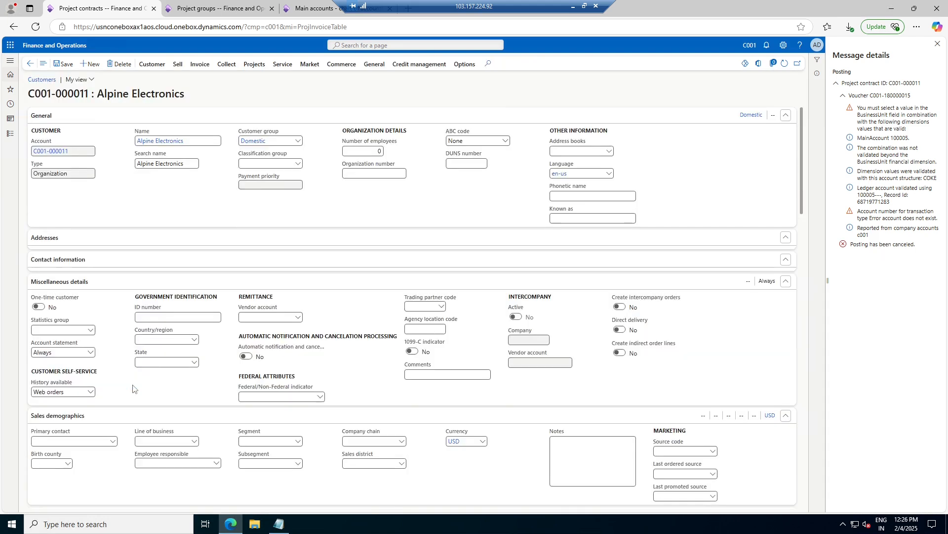
- Set the customer's default financial dimensions to BusinessUnit 001, CostCenter 007 and Department 022, and return to the project invoice proposals
scroll(395, 346, "down", 10)
scroll(154, 385, "down", 10)
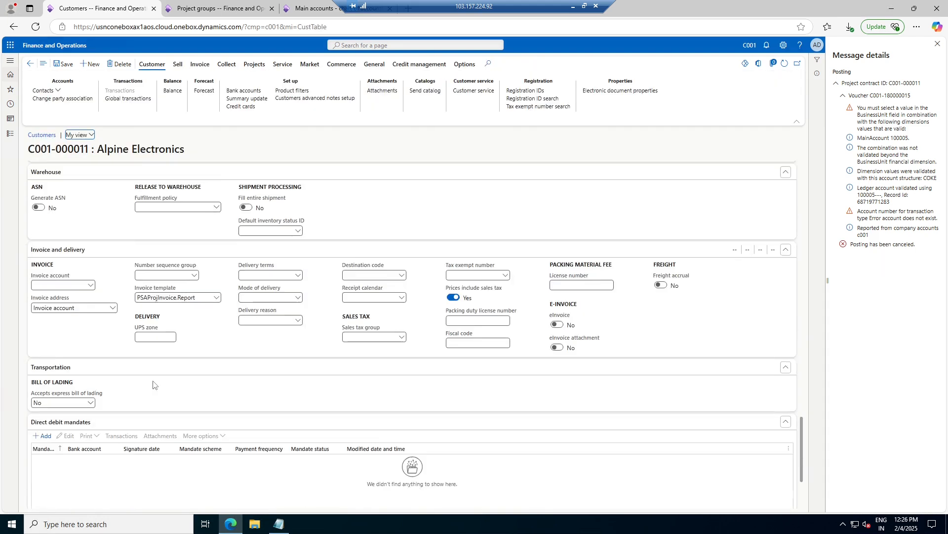
scroll(154, 384, "up", 6)
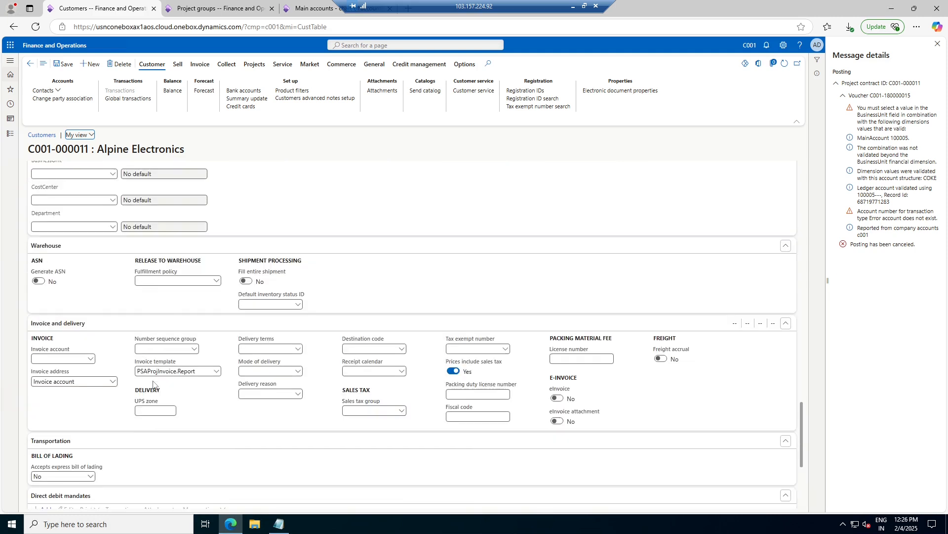
left_click(113, 273)
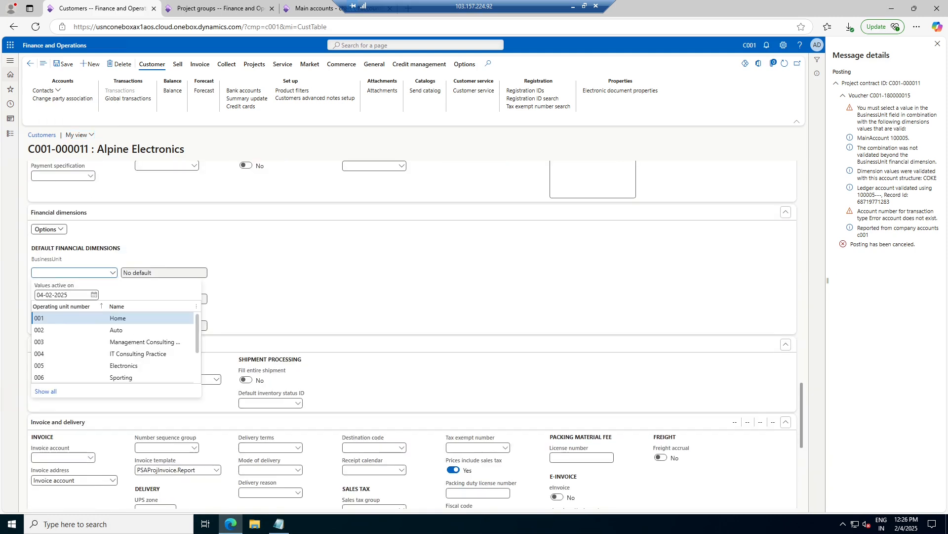
left_click(88, 317)
left_click(113, 299)
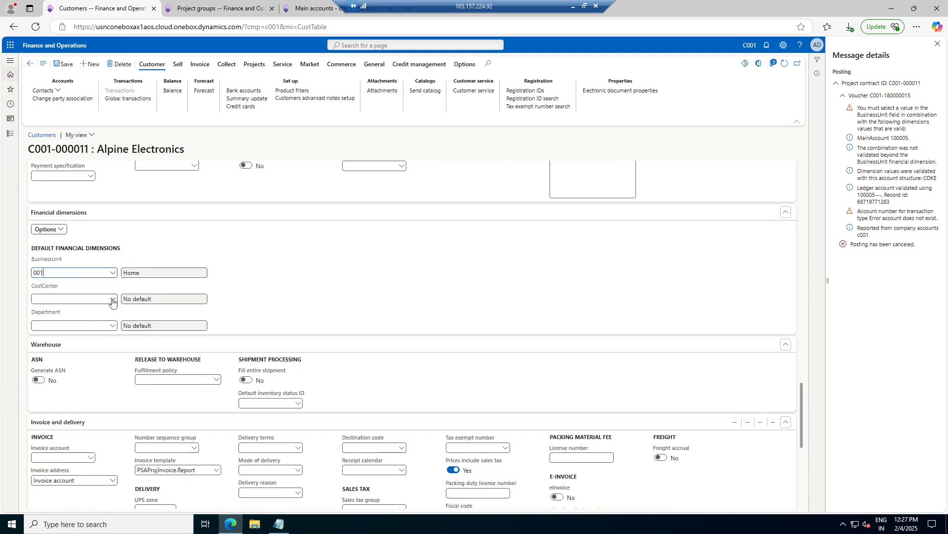
left_click(69, 344)
left_click(114, 326)
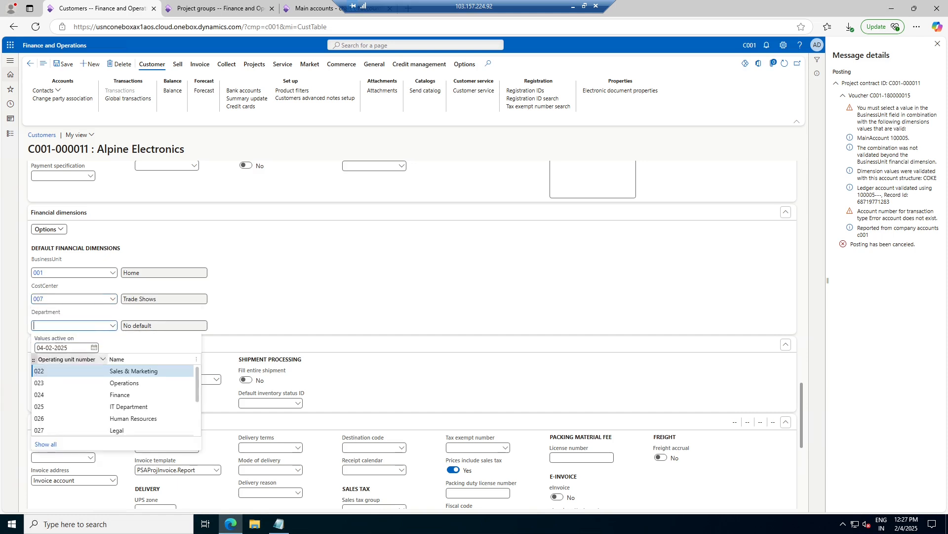
left_click(70, 372)
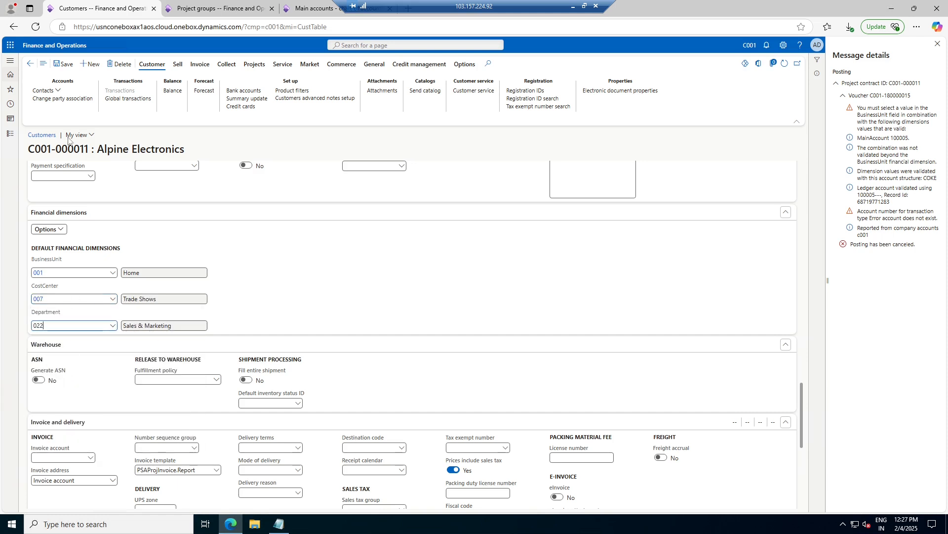
left_click(29, 65)
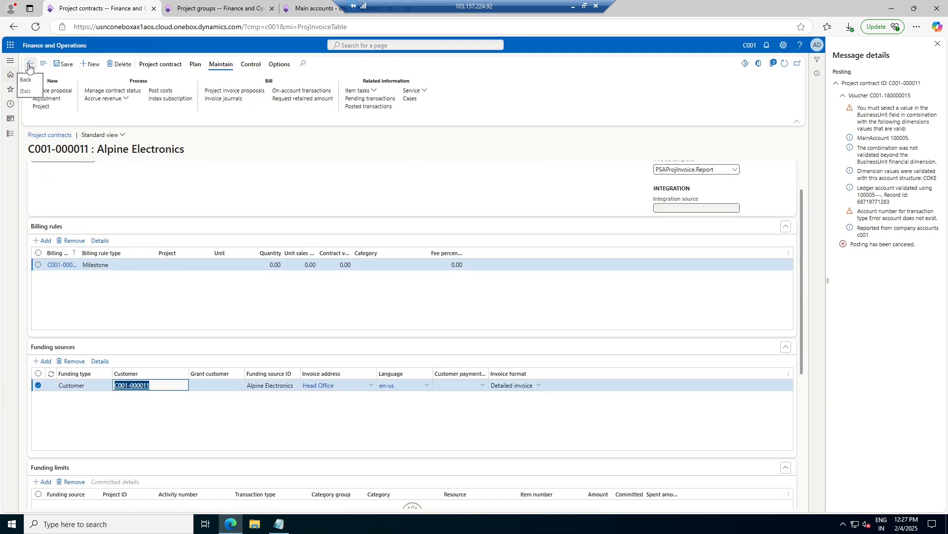
left_click(29, 66)
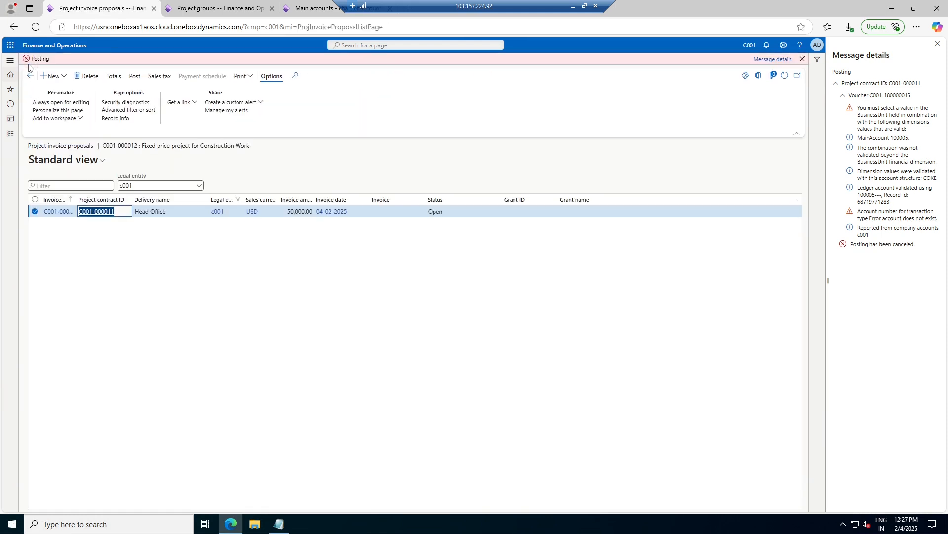
- Try once more to post the open 50,000 invoice proposal without printing, and expand the list of posting messages
left_click(137, 78)
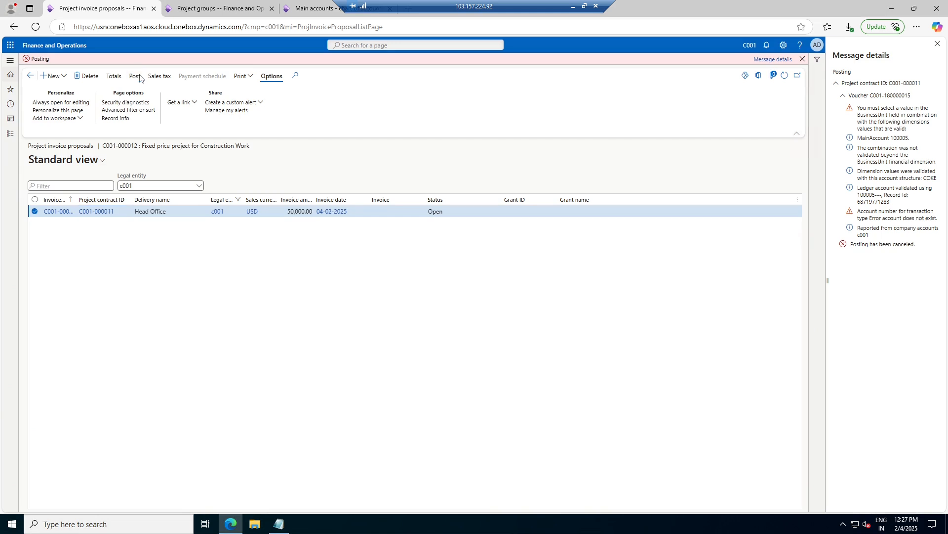
left_click(751, 498)
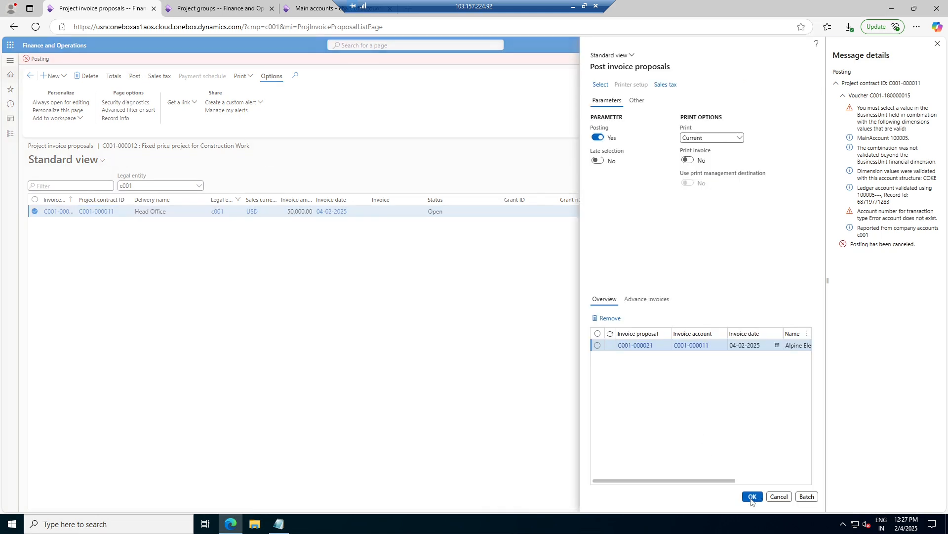
left_click(495, 254)
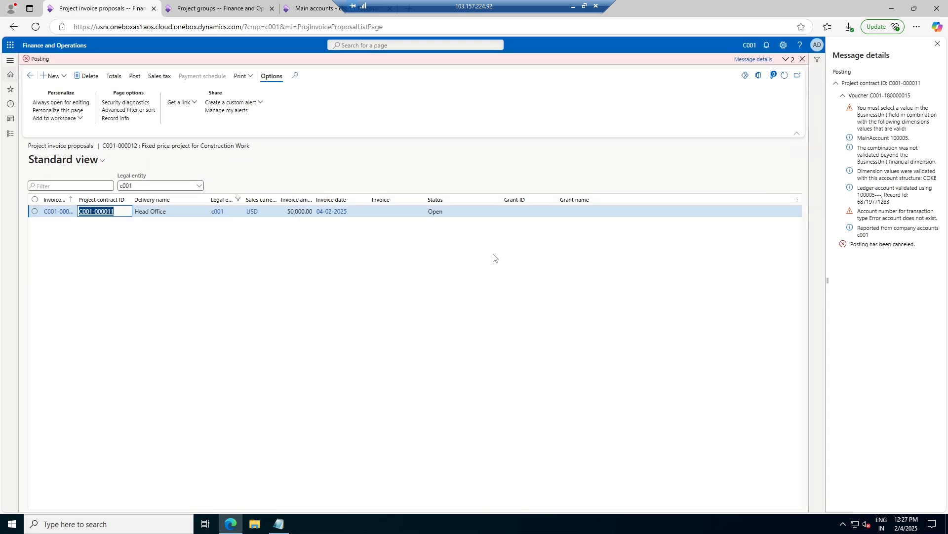
left_click(787, 59)
left_click(784, 72)
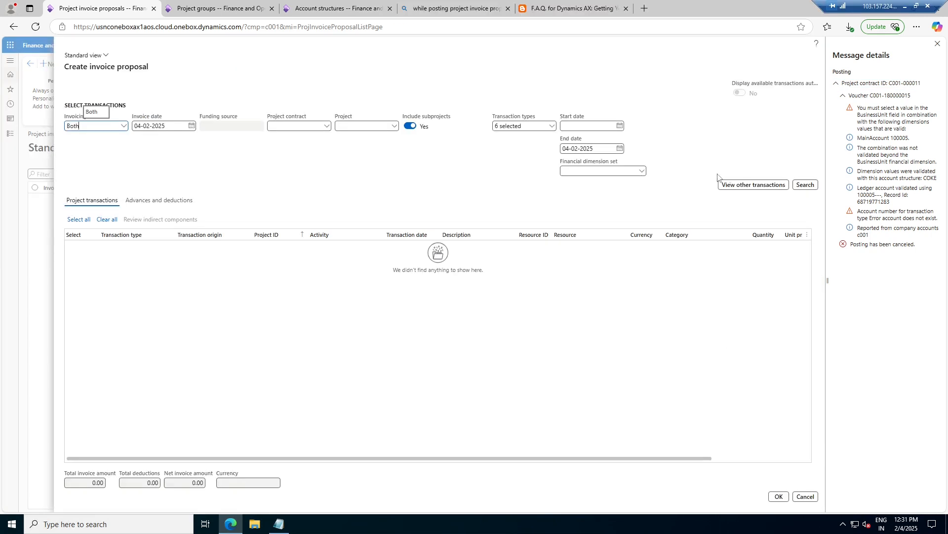
- Create an invoice proposal for the Alpine Electronics fixed-price project C001-000012, selecting its 50,000 on-account milestone transaction
left_click(394, 125)
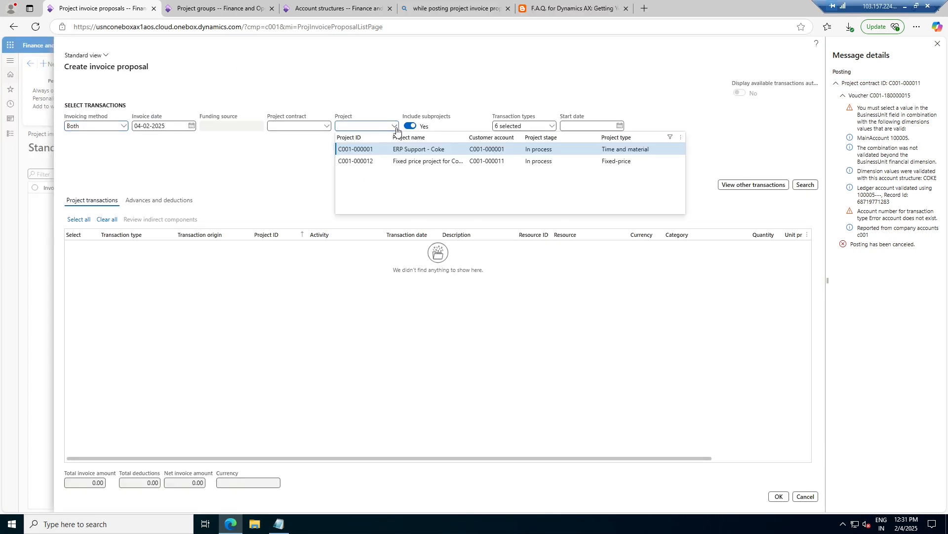
left_click(422, 162)
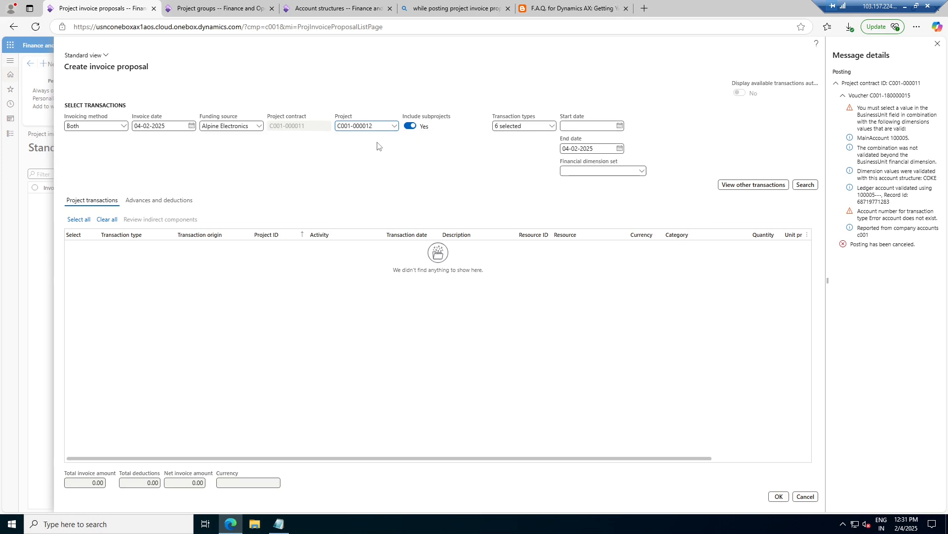
left_click(806, 184)
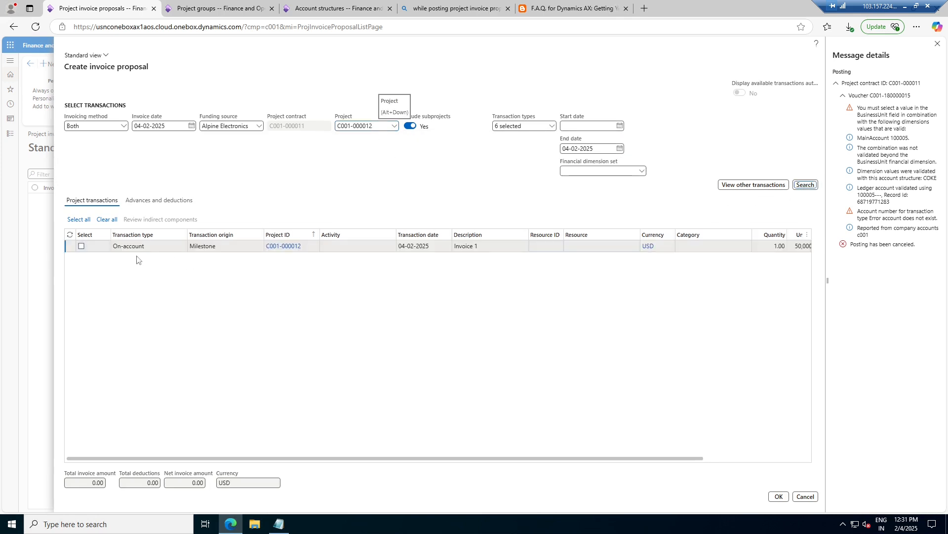
left_click(81, 246)
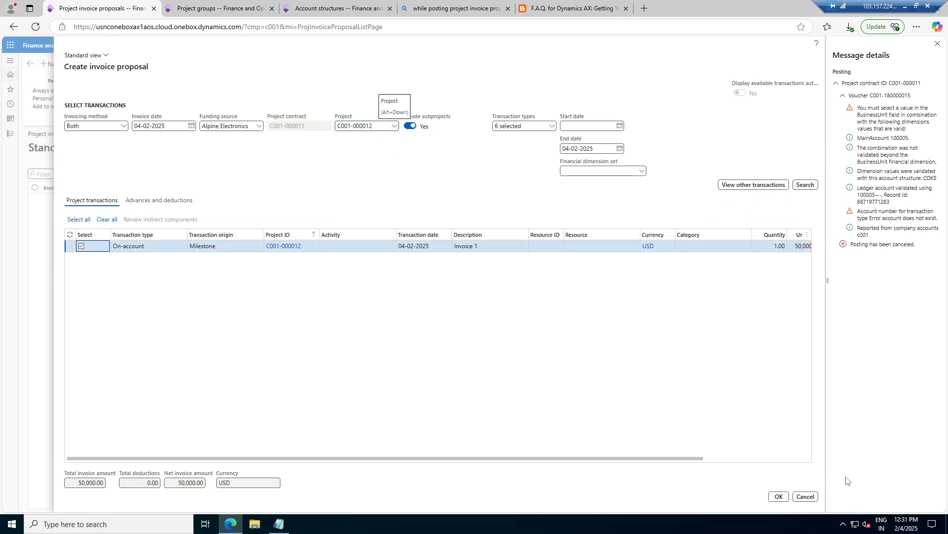
left_click(778, 496)
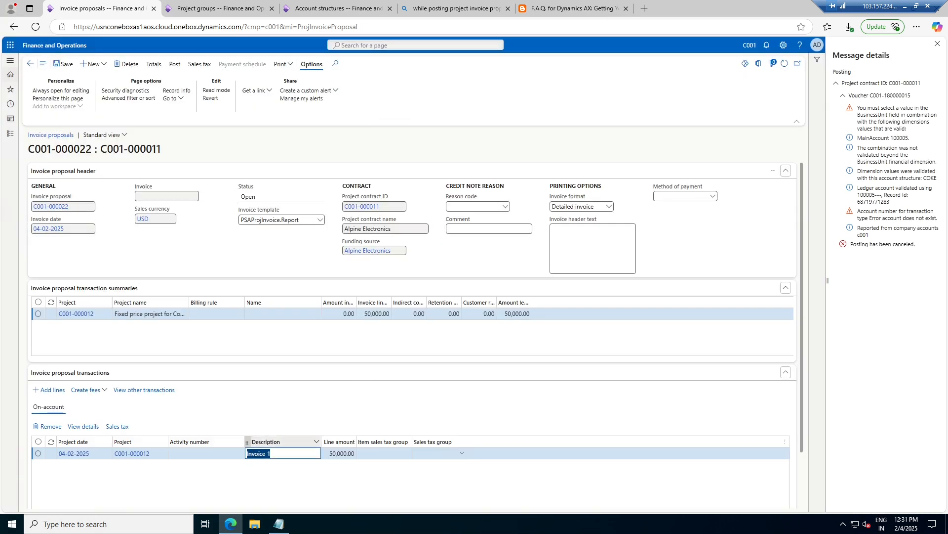
- Post the new 50,000 invoice proposal, agreeing to post it without printing
left_click(176, 68)
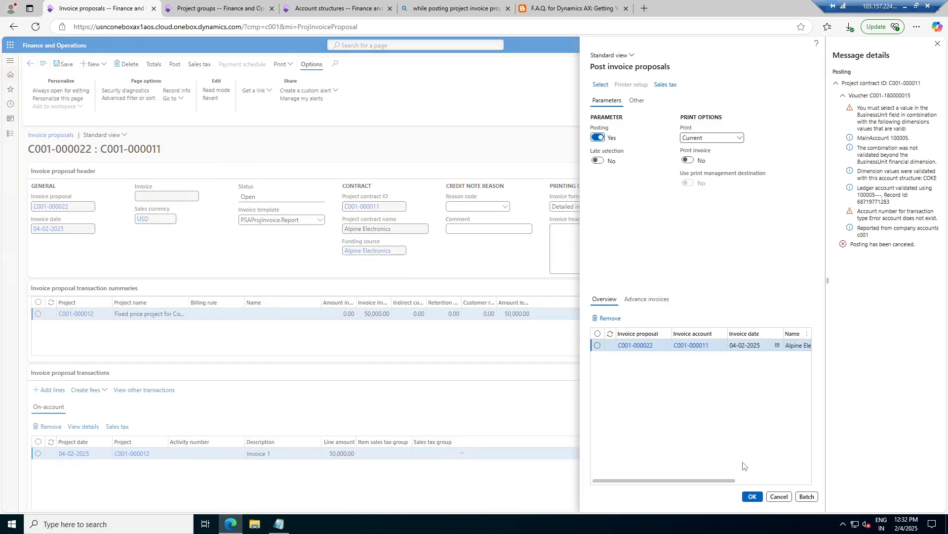
left_click(598, 346)
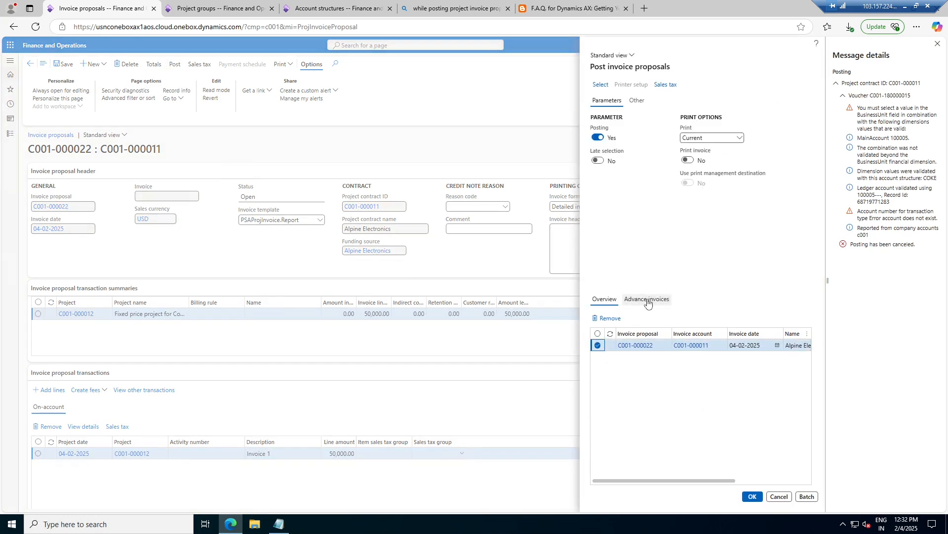
left_click(752, 496)
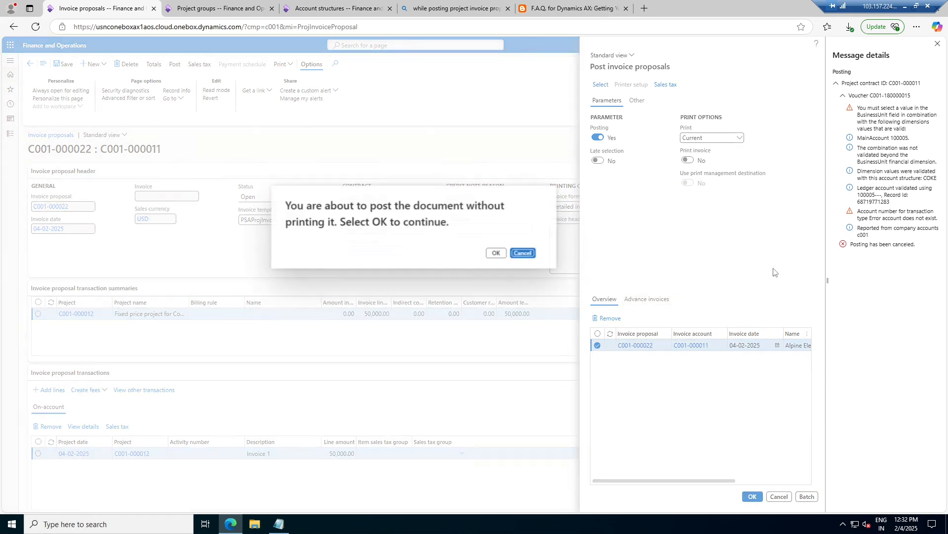
left_click(496, 253)
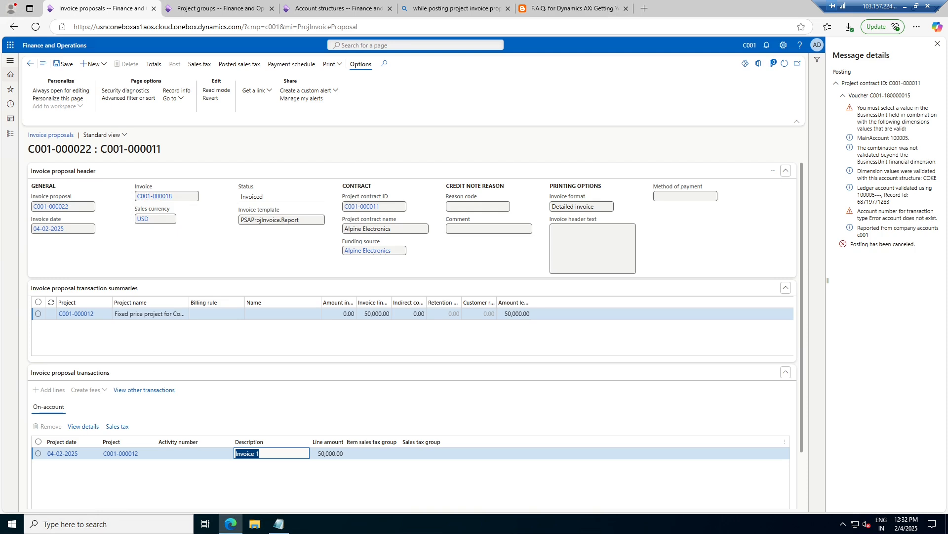
key("ctrl+super+Right")
key("ctrl+super+Left")
- Open the list of all projects in the project groups browser tab and select the fixed price project for Construction Work
left_click(201, 14)
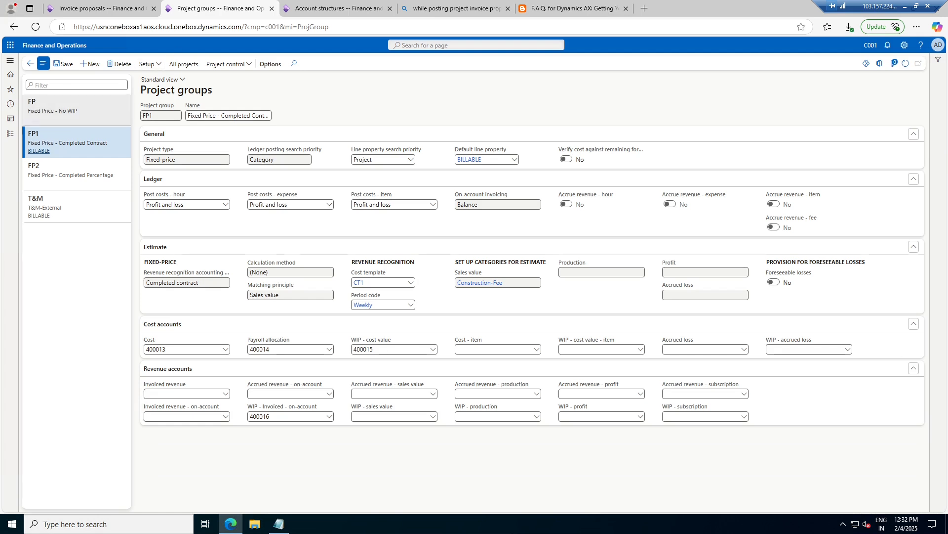
left_click(9, 138)
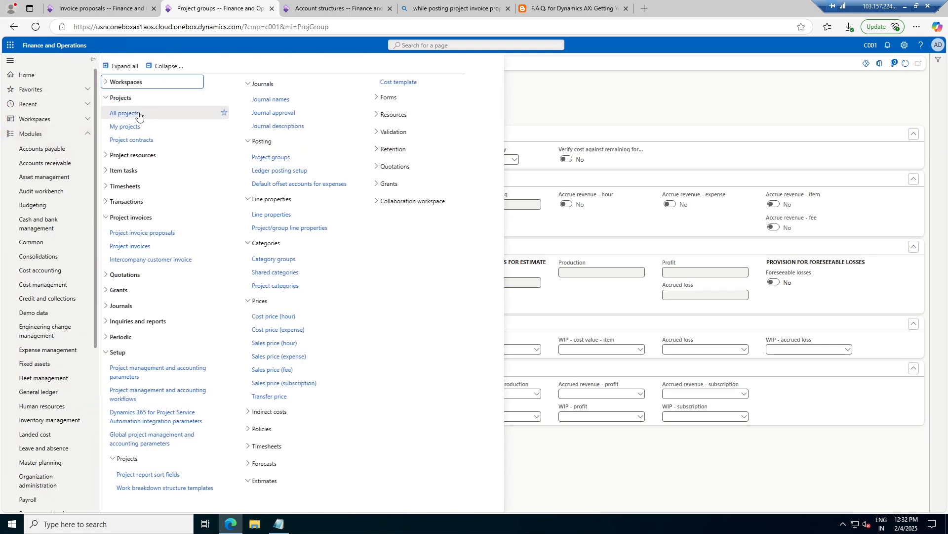
left_click(138, 114)
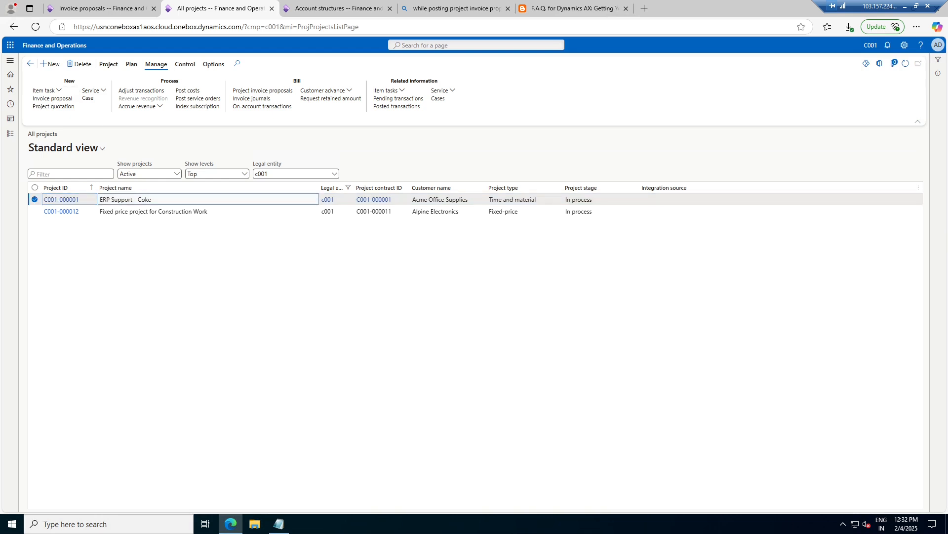
left_click(158, 211)
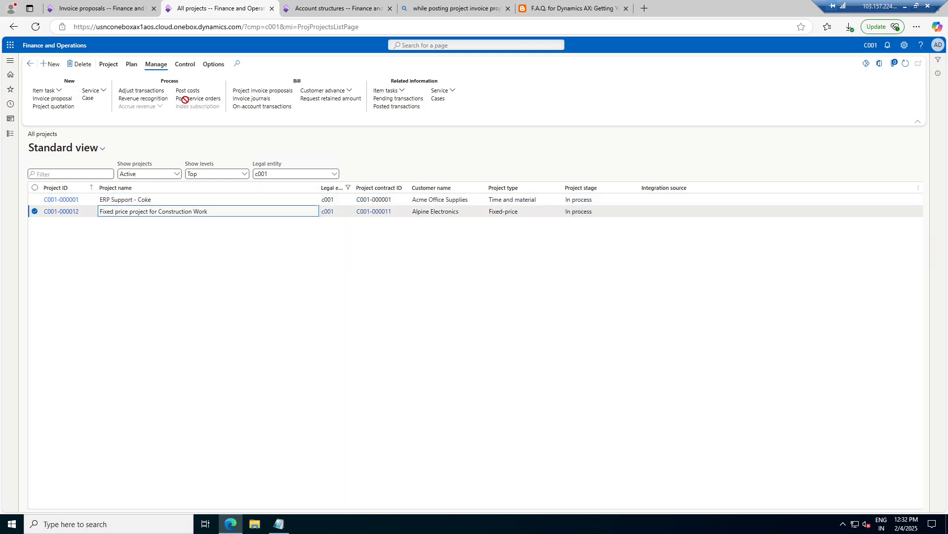
- Open the project statements for the selected fixed-price project and calculate its actual amounts across all transaction types
left_click(131, 64)
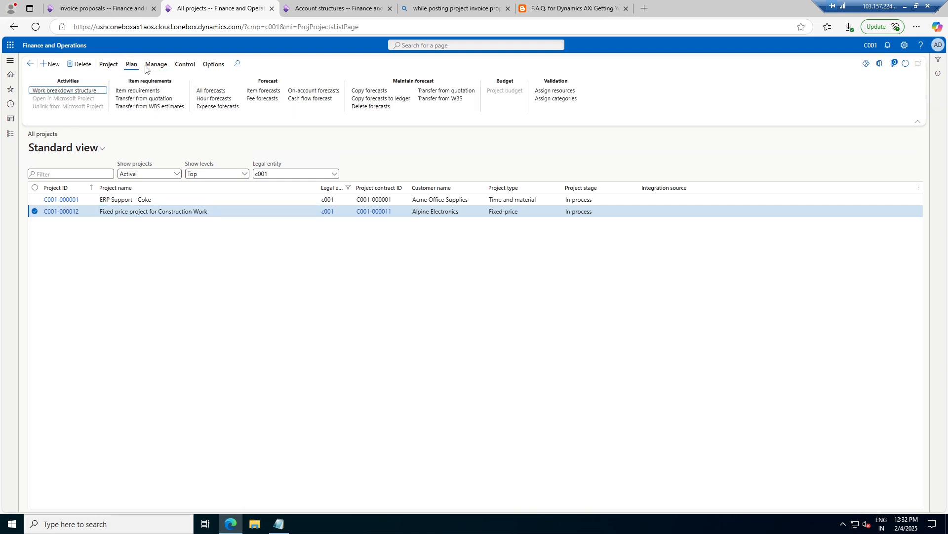
left_click(108, 65)
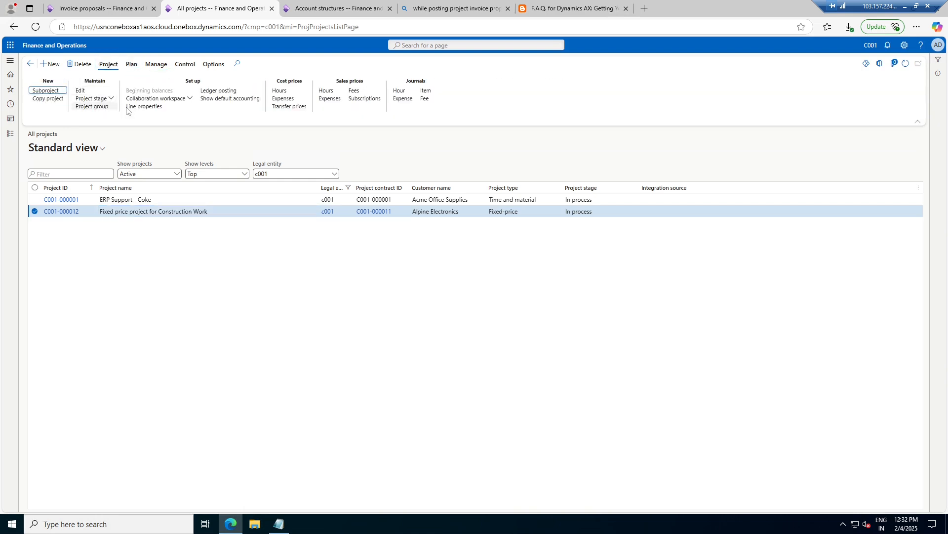
left_click(191, 67)
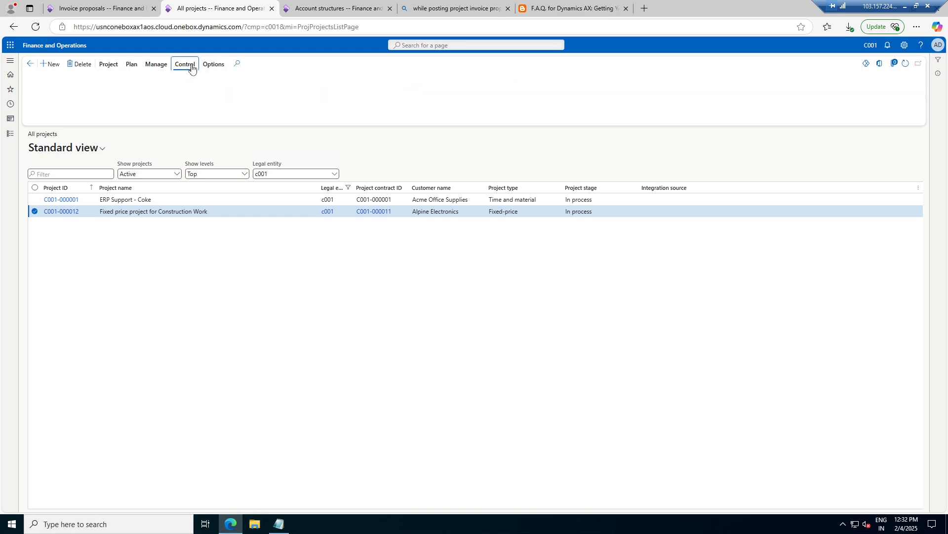
left_click(63, 92)
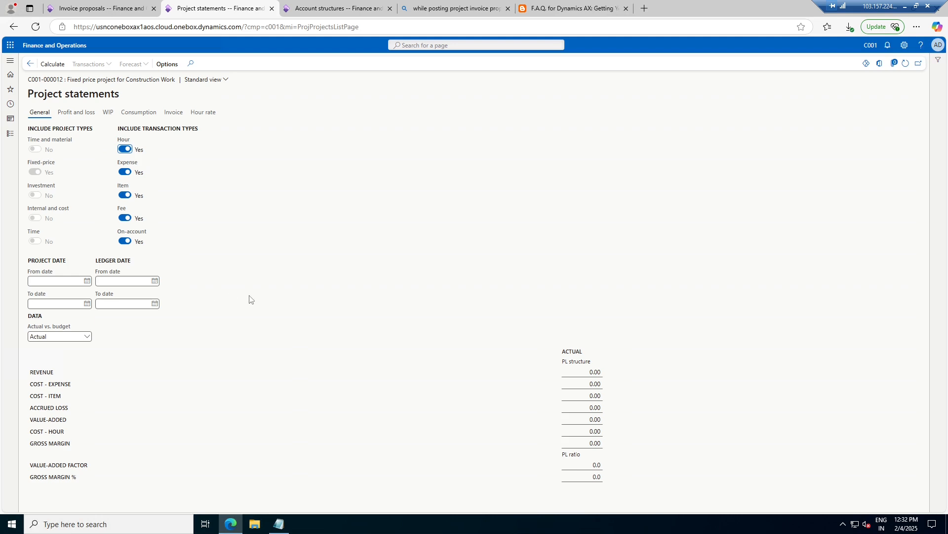
left_click(53, 64)
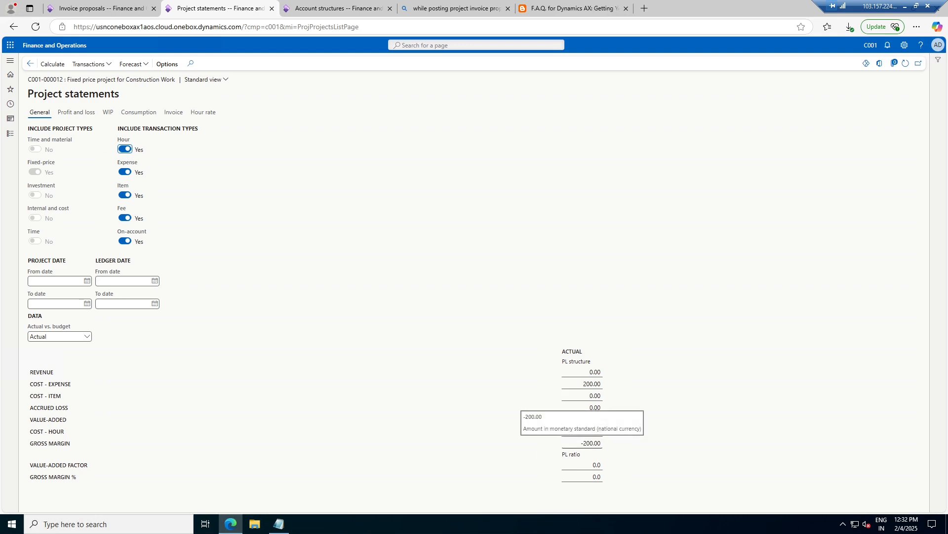
left_click(583, 384)
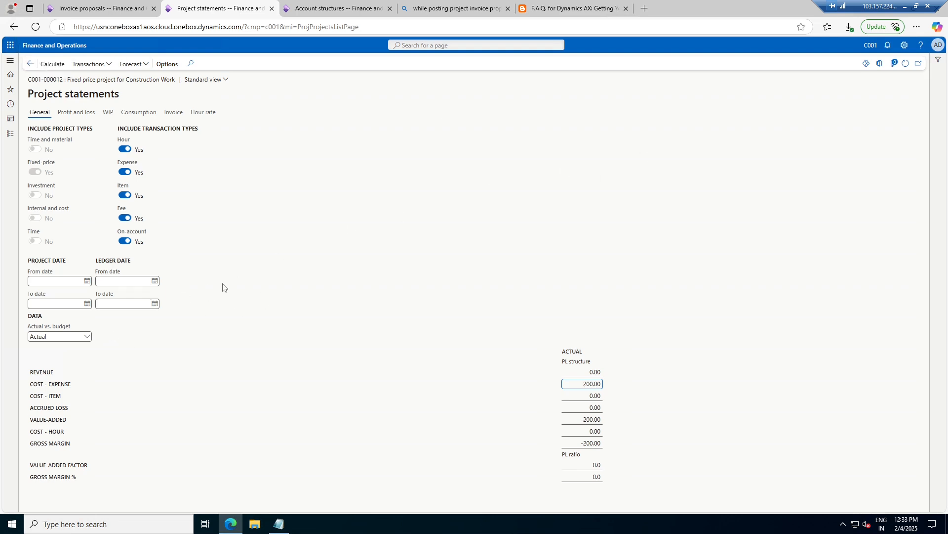
- Review the project statement's consumption, hour rate, invoice, WIP, and profit and loss figures, and return to the general overview
left_click(141, 116)
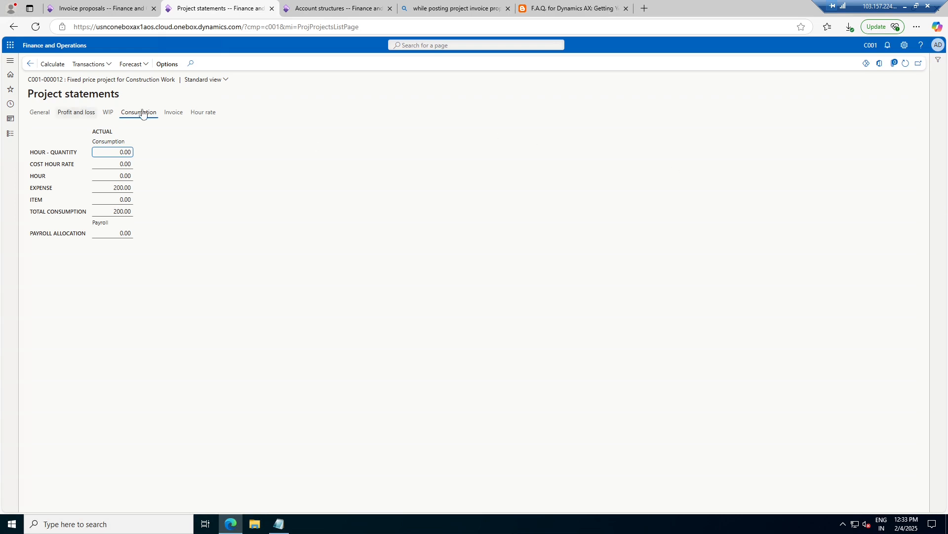
left_click(201, 114)
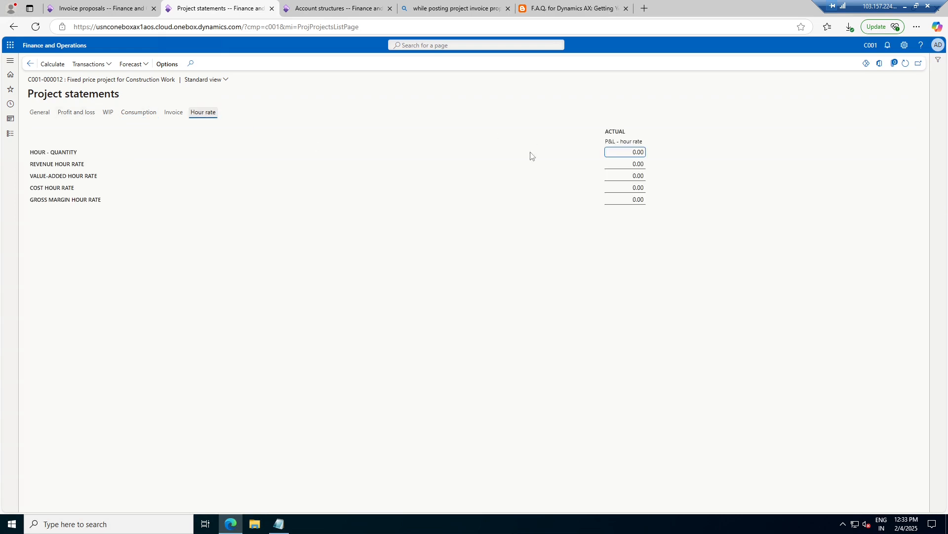
left_click(172, 113)
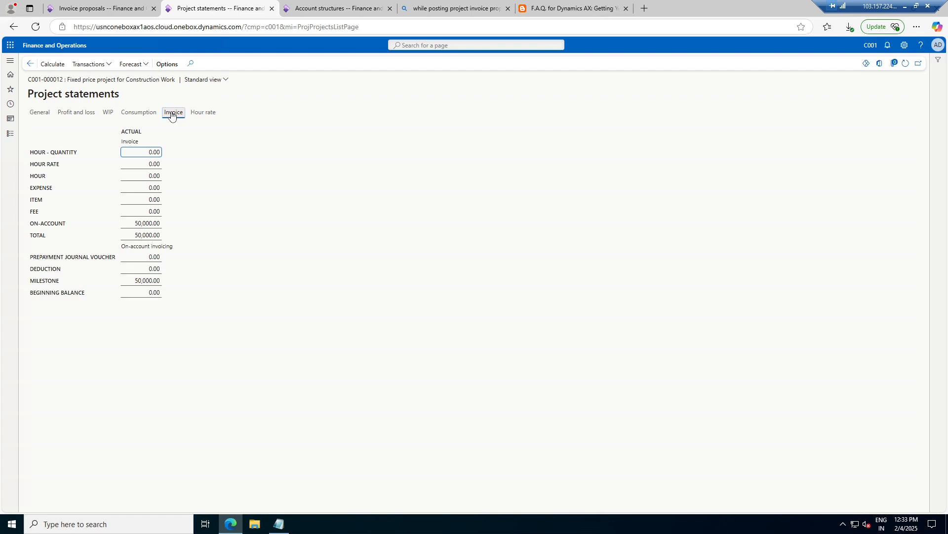
left_click(139, 112)
left_click(109, 113)
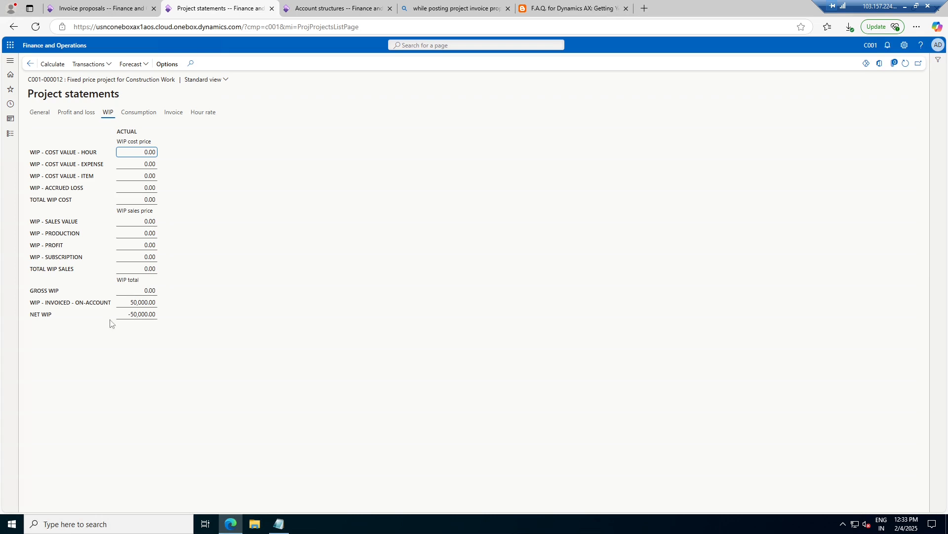
left_click(77, 113)
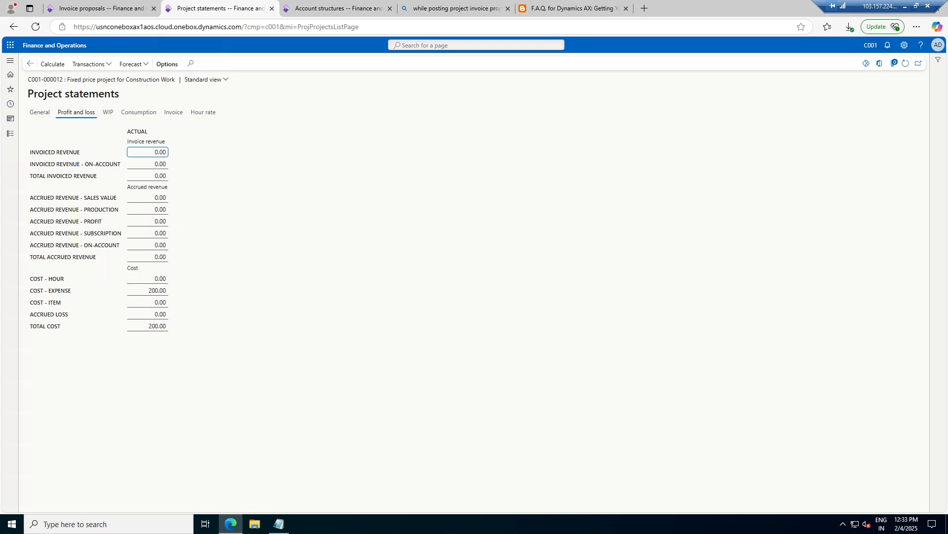
left_click(40, 112)
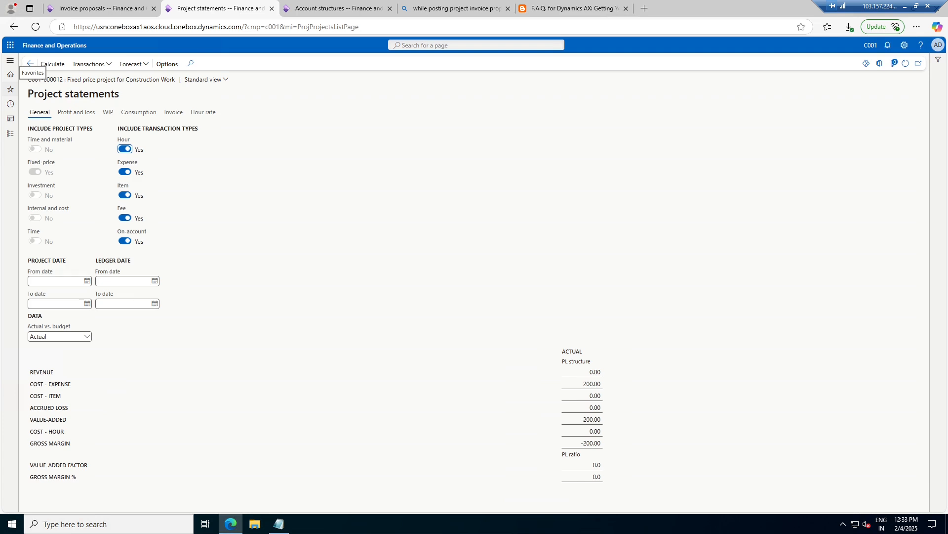
- Calculate the fixed-price project's actual cash flow, review its inflows and outflows, and return to the project list
left_click(35, 65)
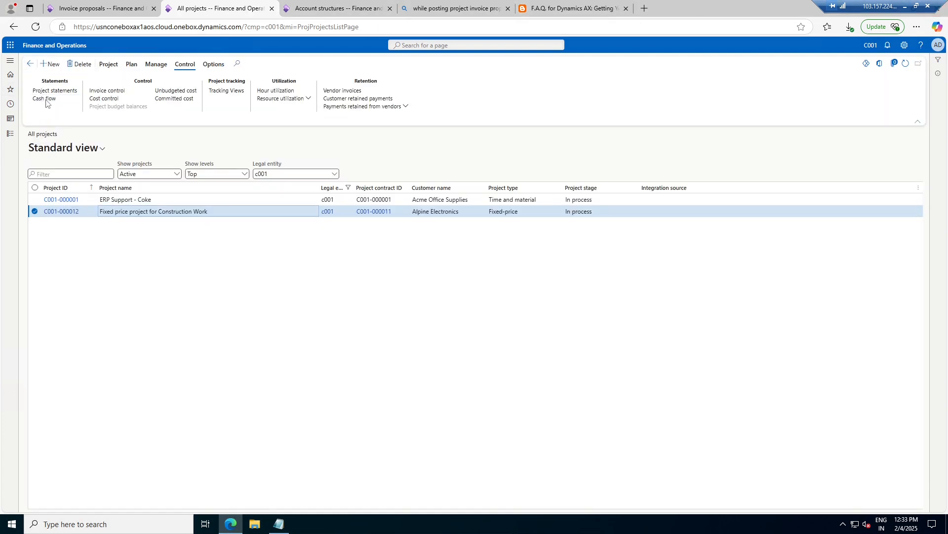
left_click(44, 98)
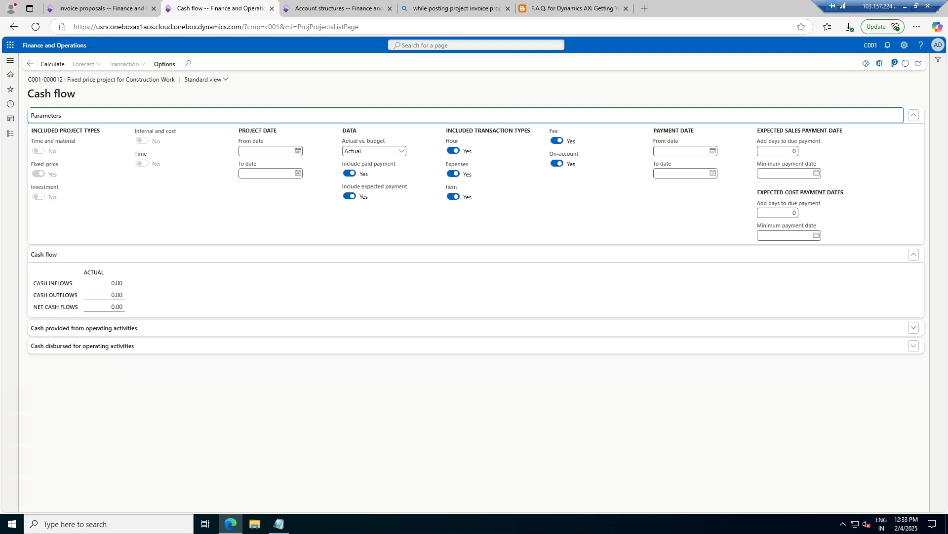
left_click(57, 66)
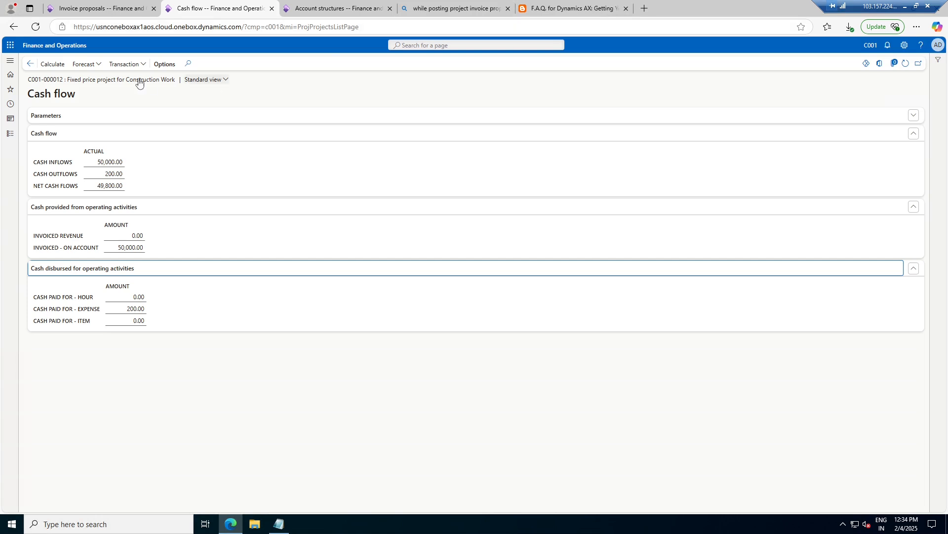
left_click(31, 65)
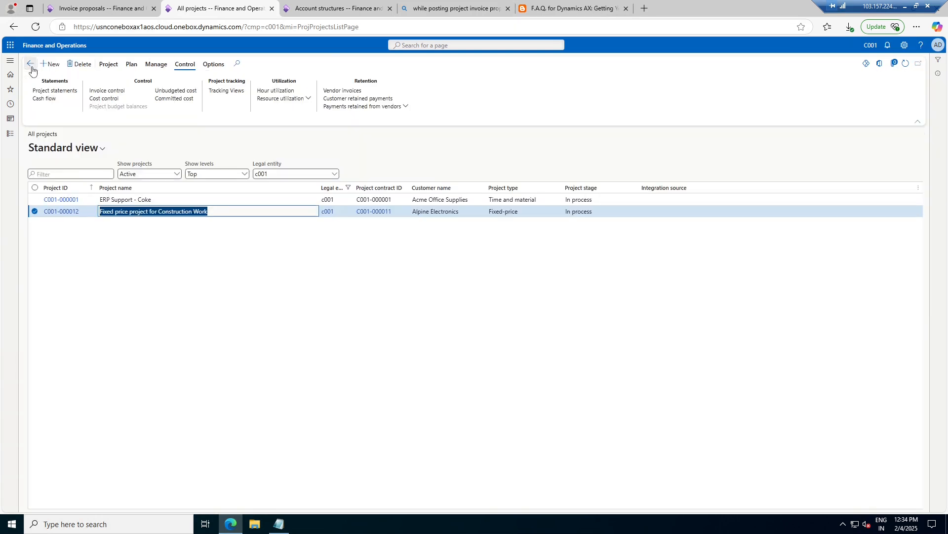
- Open the fixed price project for Construction Work and review its scheduling, setup, and budget and forecast details
left_click(108, 65)
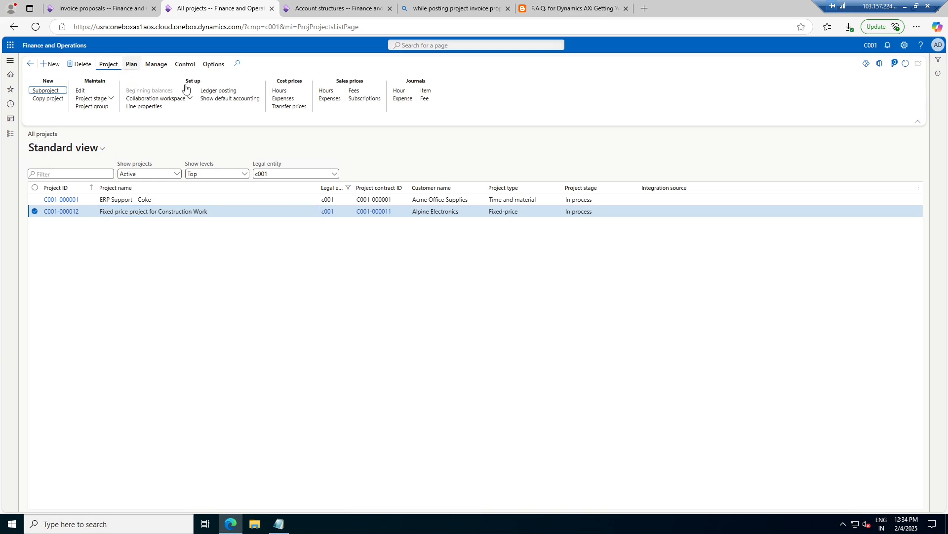
left_click(131, 64)
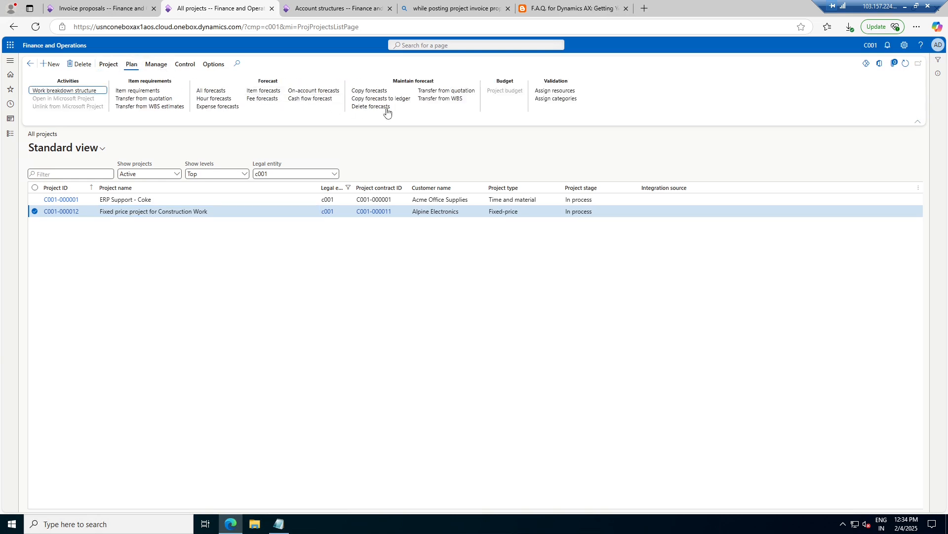
left_click(157, 68)
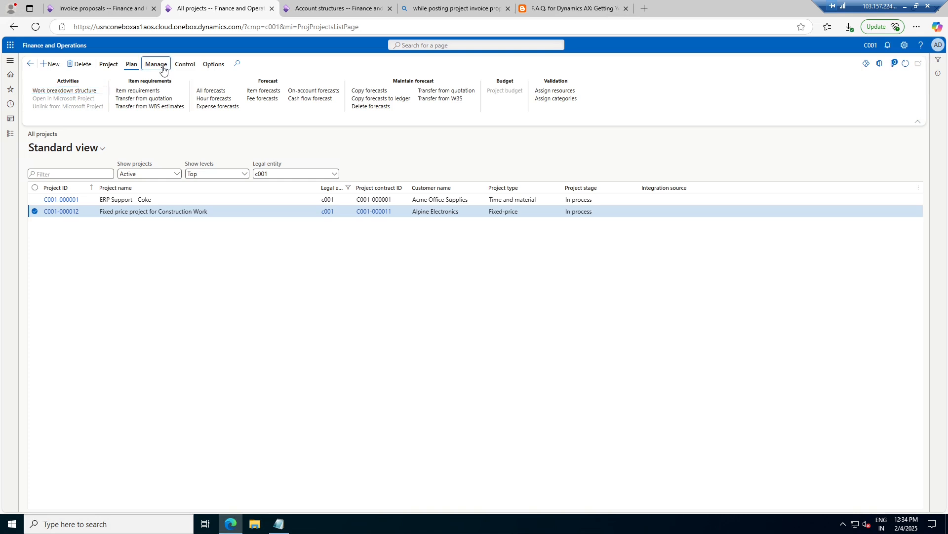
left_click(132, 67)
left_click(58, 212)
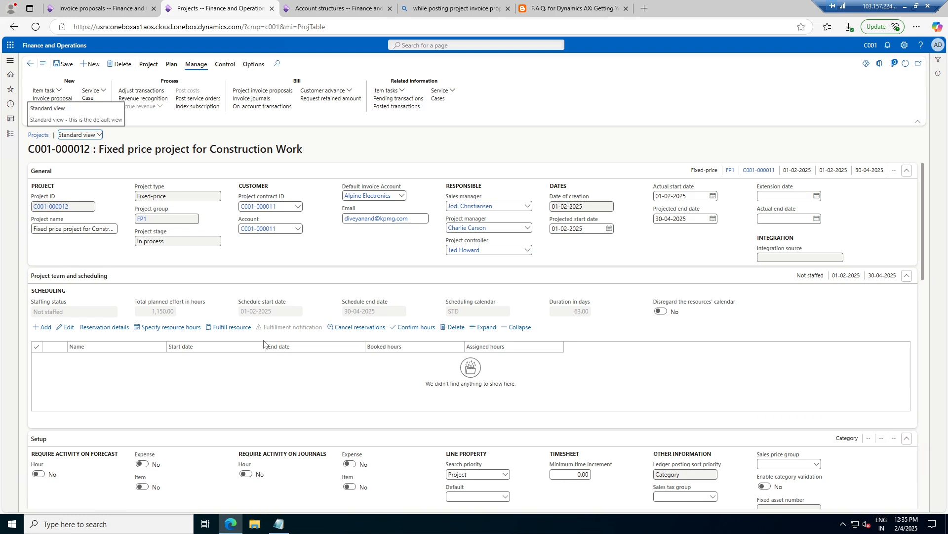
scroll(264, 344, "down", 15)
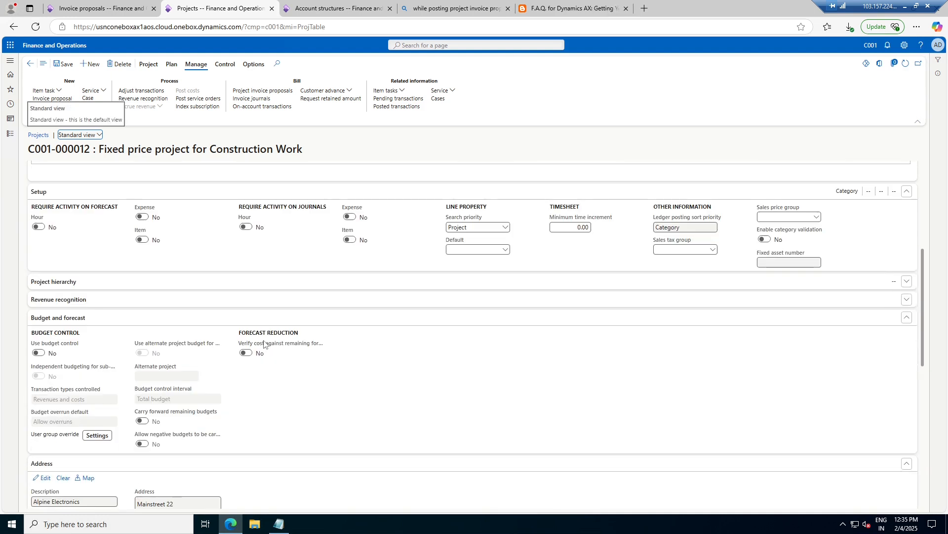
scroll(264, 344, "up", 10)
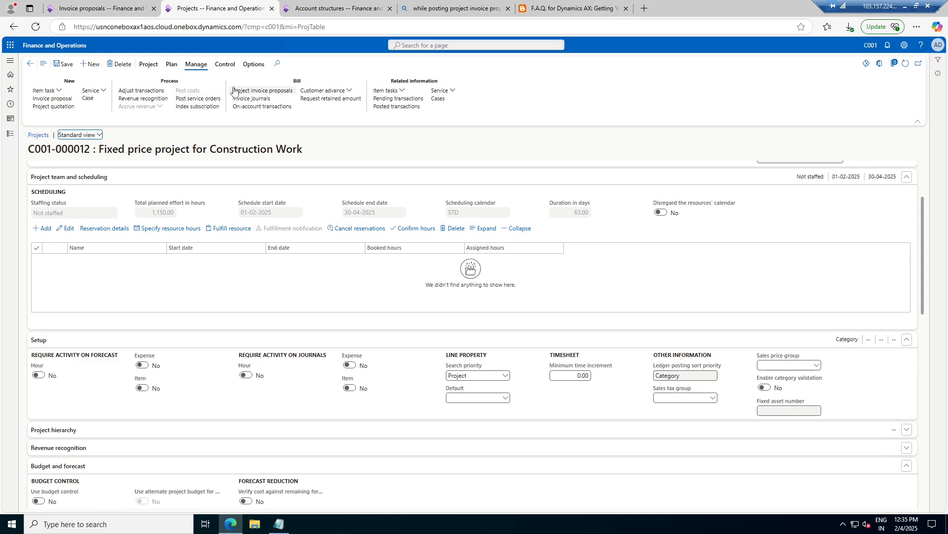
left_click(145, 63)
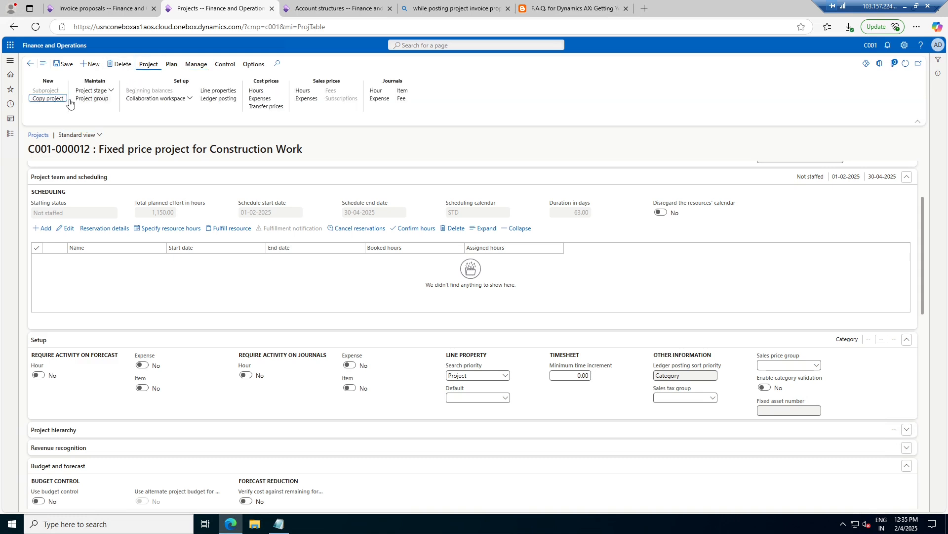
left_click(184, 65)
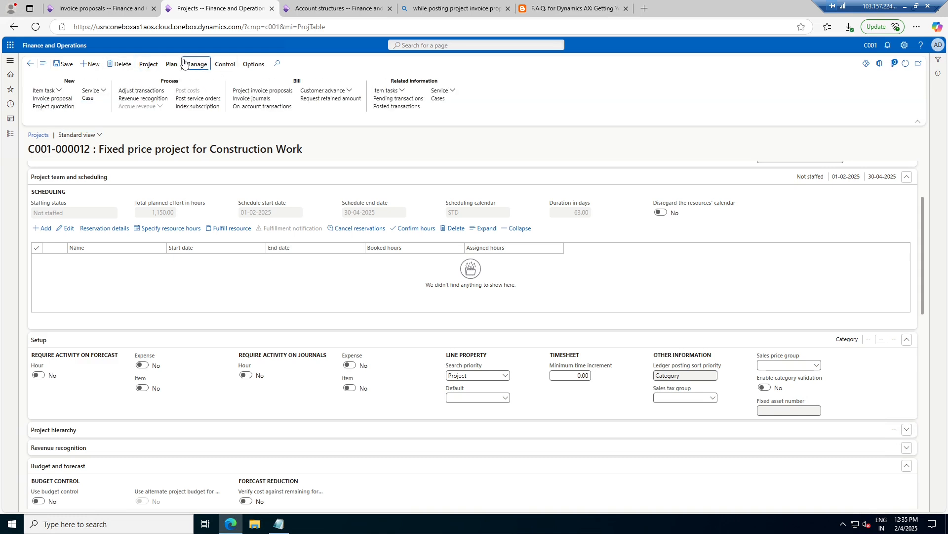
left_click(172, 64)
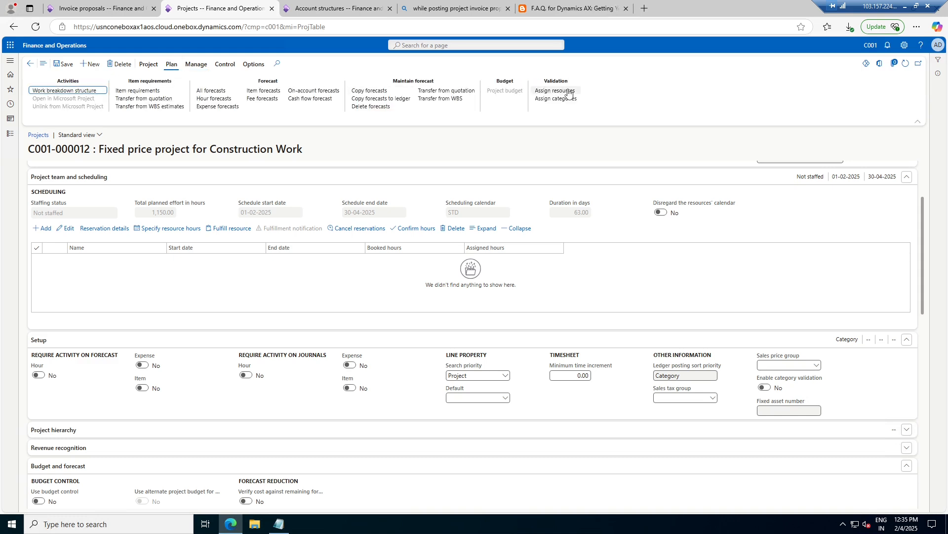
left_click(196, 64)
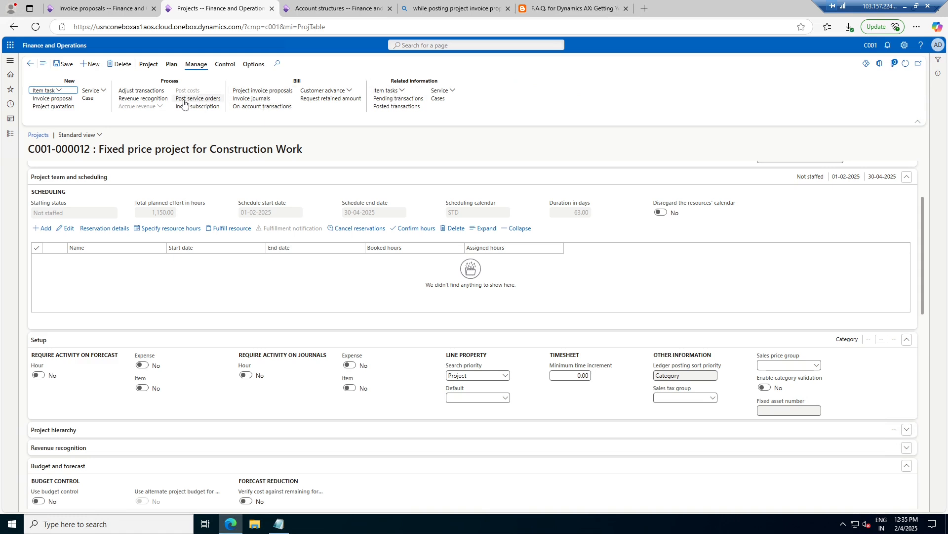
left_click(225, 64)
left_click(73, 92)
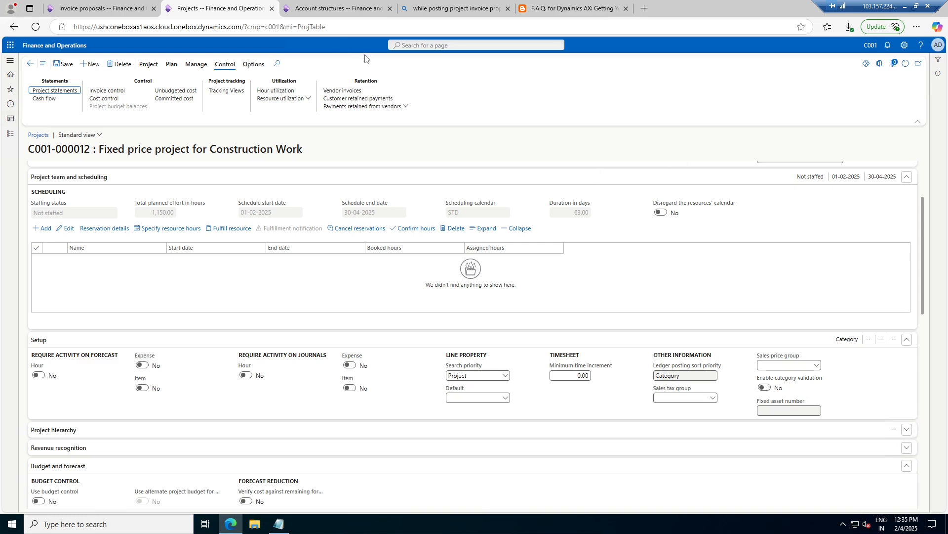
- Search the pages for "create estimate" and "estimate", and look through the project module's inquiries, reports and periodic functions
left_click(407, 45)
type("create estime")
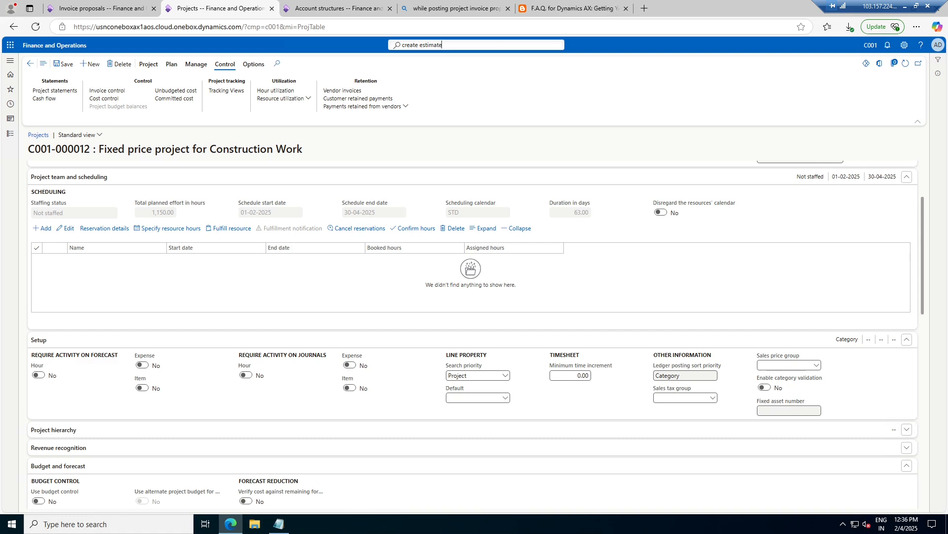
left_click_drag(444, 45, 399, 44)
type("estimate")
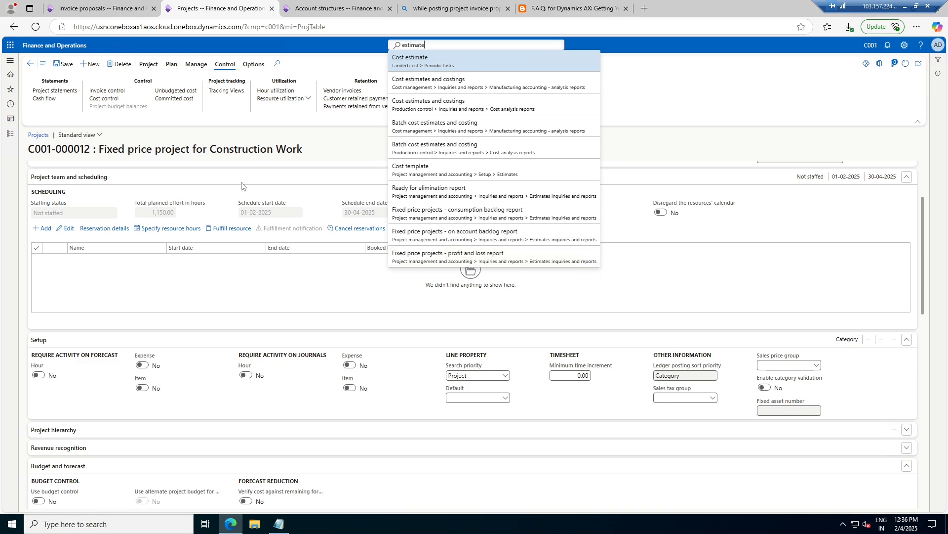
left_click(11, 136)
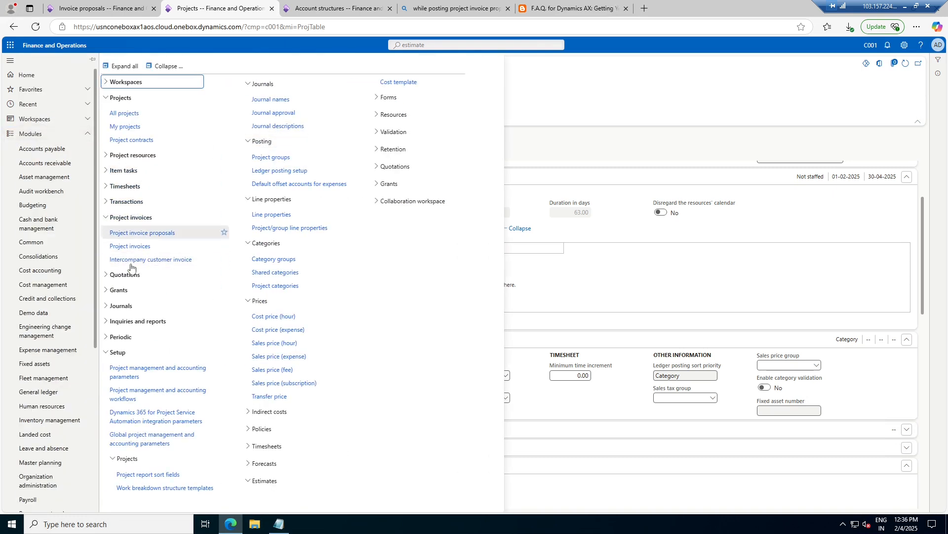
left_click(132, 322)
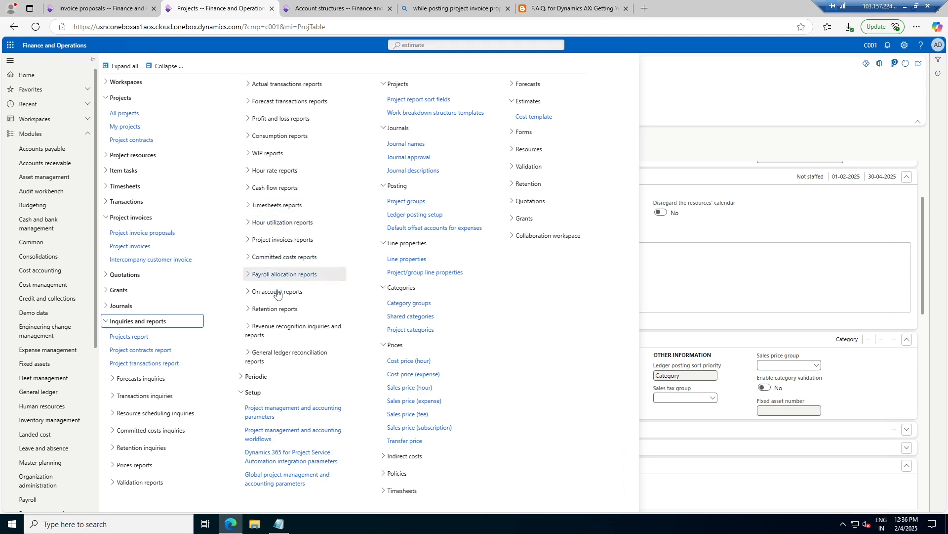
left_click(257, 376)
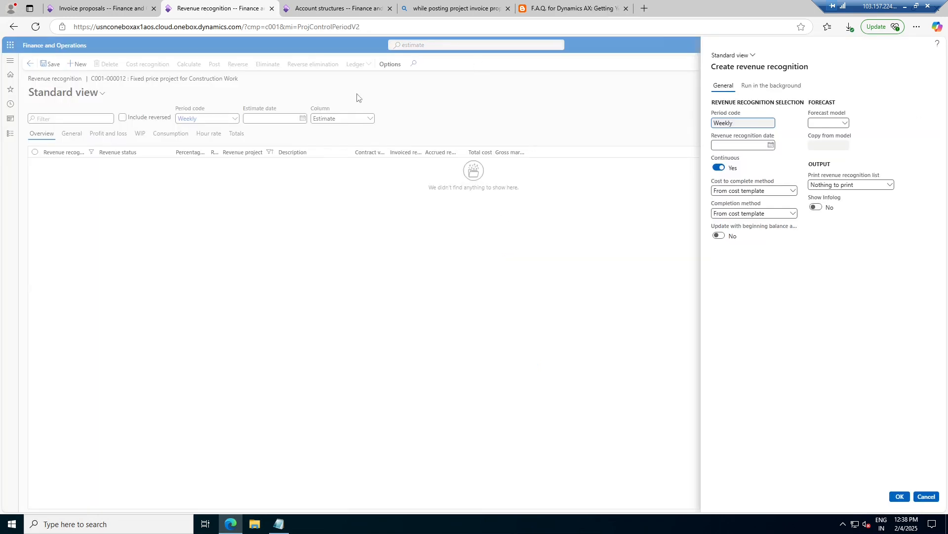
- Cancel the open revenue recognition entry, return to the project record and reopen its revenue recognition page
left_click(923, 497)
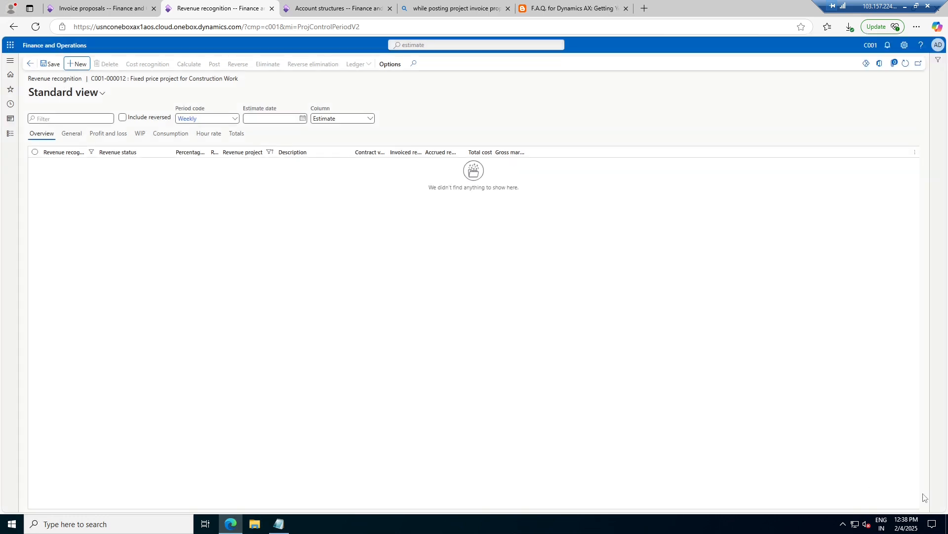
left_click(30, 63)
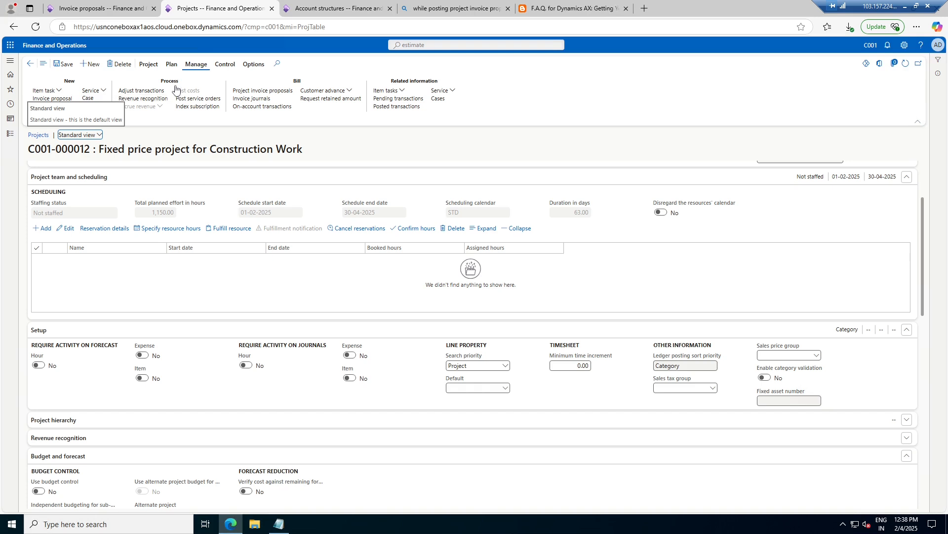
left_click(155, 98)
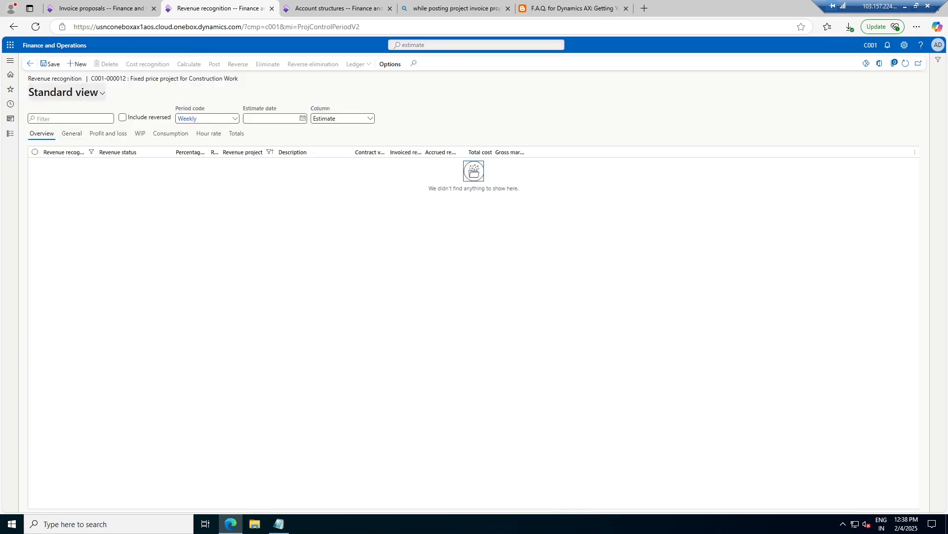
- Start a new revenue recognition with forecast model M1 and look up the selectable revenue recognition dates
left_click(77, 64)
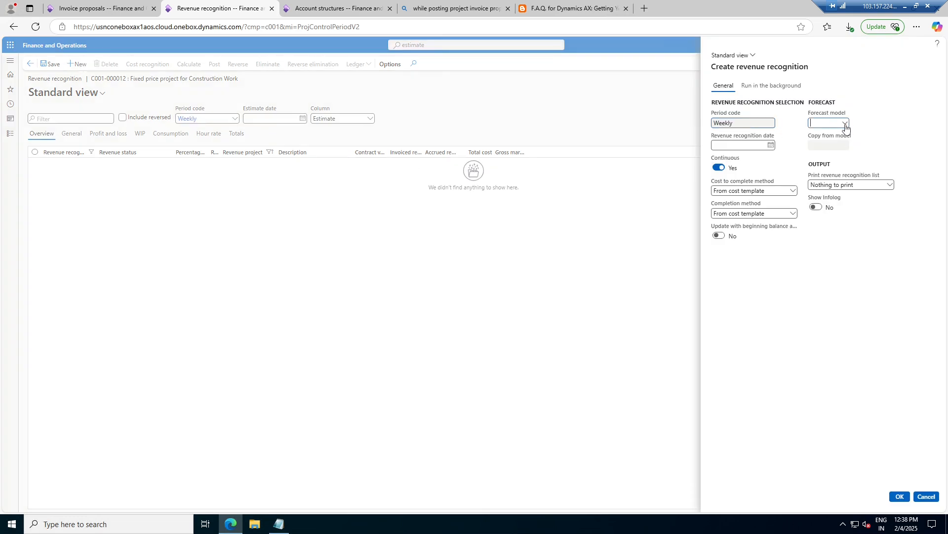
left_click(846, 125)
left_click(771, 145)
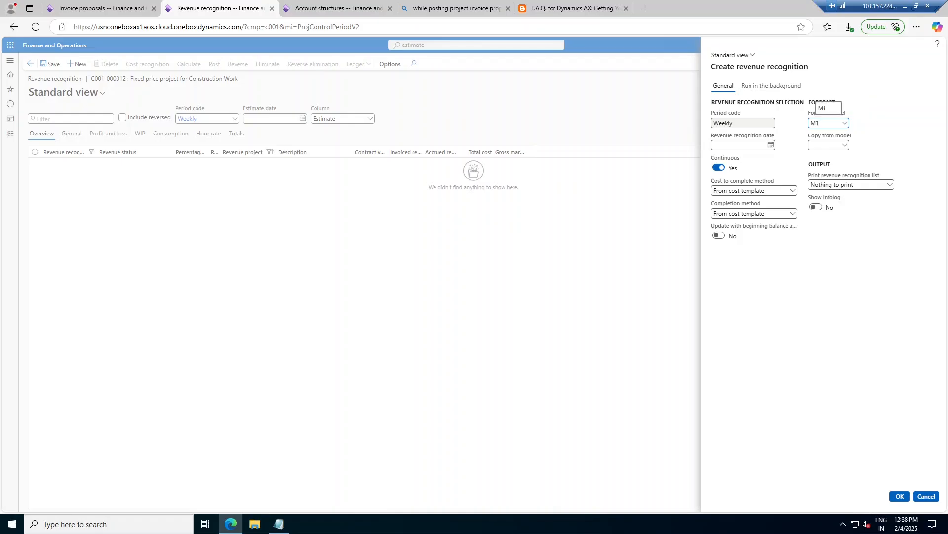
left_click(771, 146)
left_click(771, 145)
left_click(772, 146)
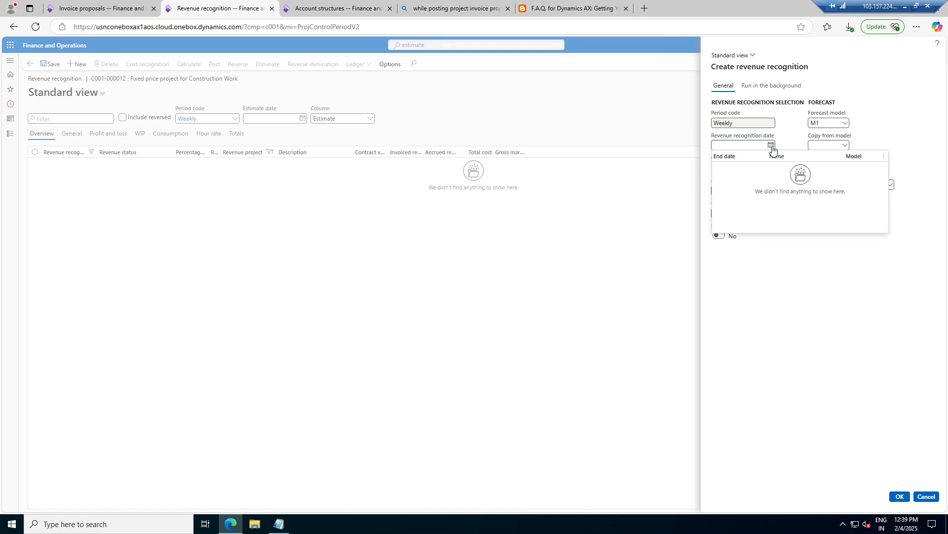
left_click(794, 144)
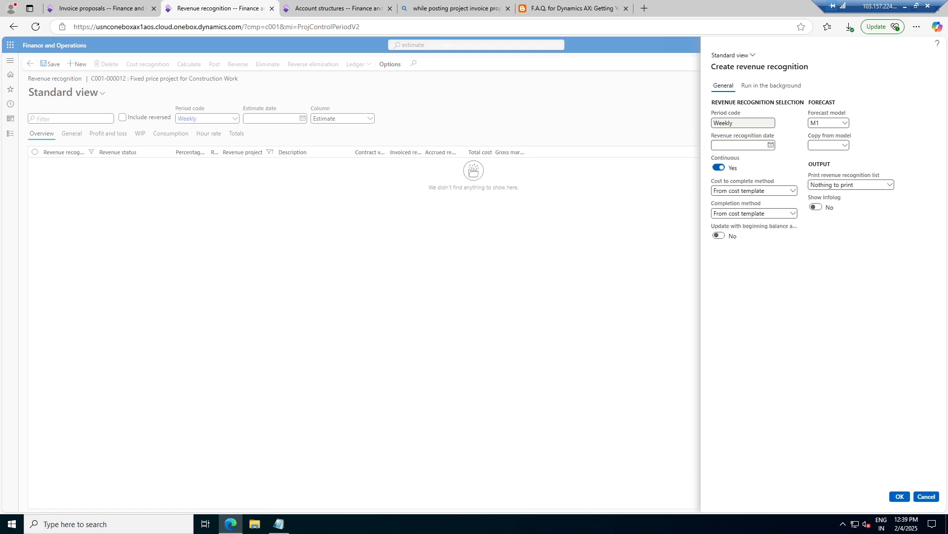
- Keep the cost to complete method as From cost template and try to create the revenue recognition without a date
left_click(845, 145)
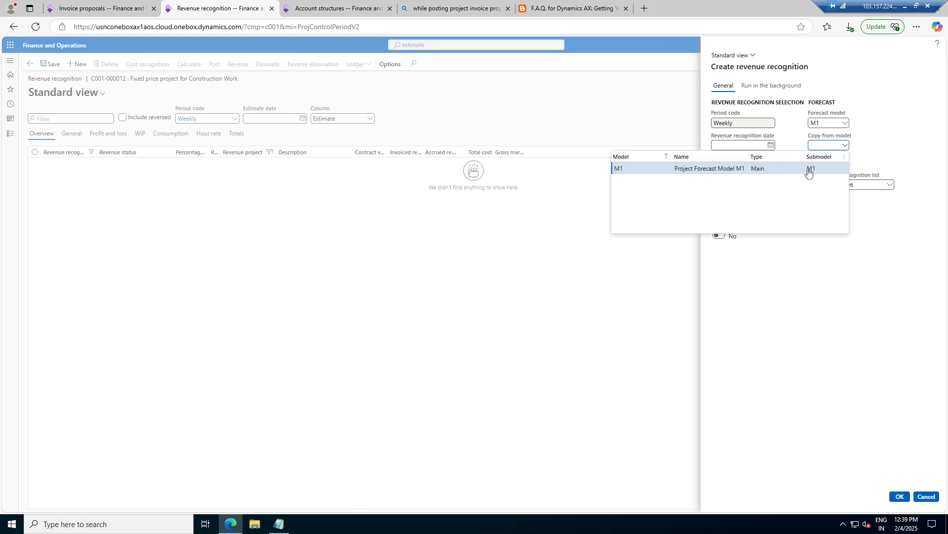
left_click(869, 161)
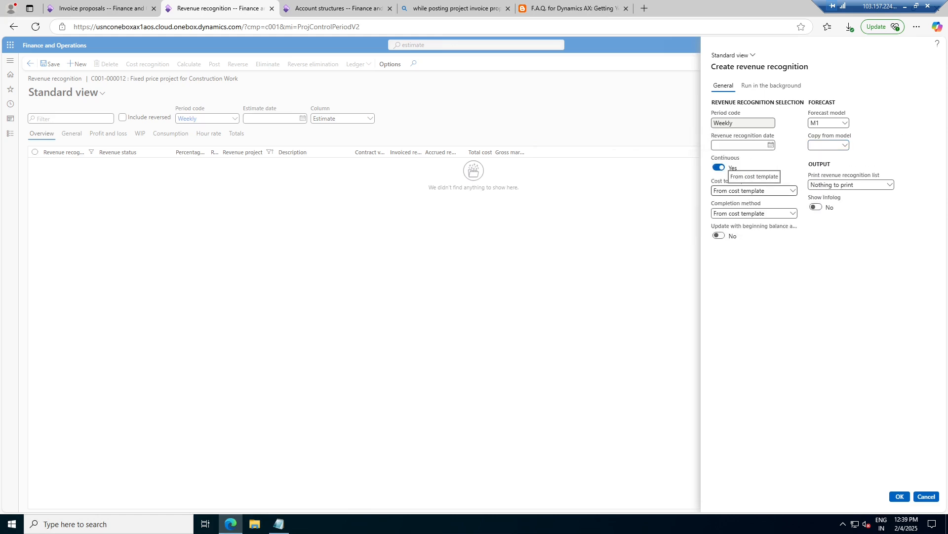
left_click(793, 192)
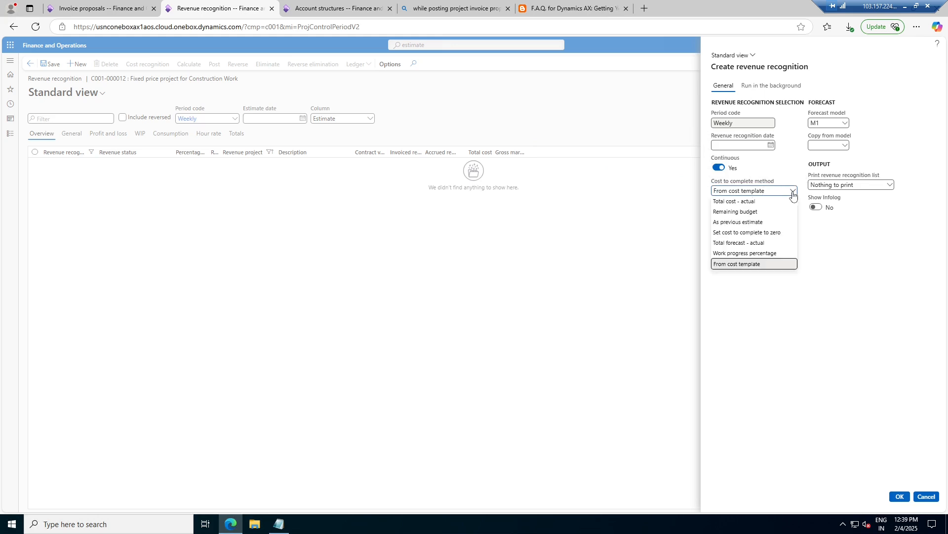
left_click(762, 263)
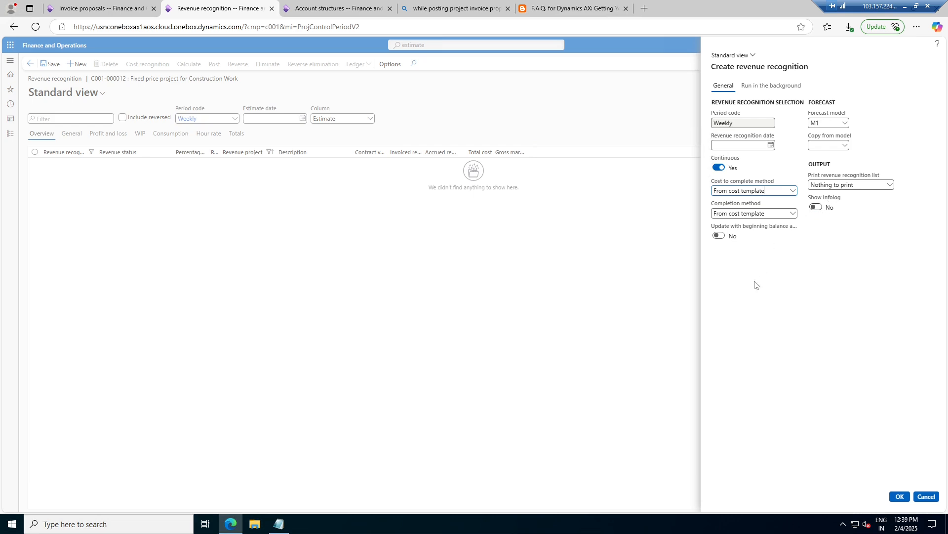
left_click(898, 495)
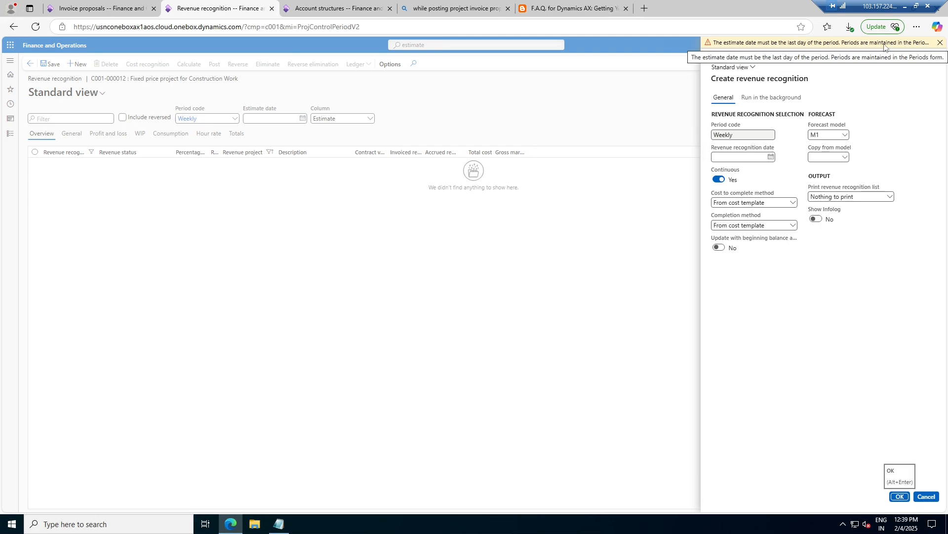
- Set M1 as the model to copy from and check the revenue recognition date lookup for period end dates
left_click(771, 157)
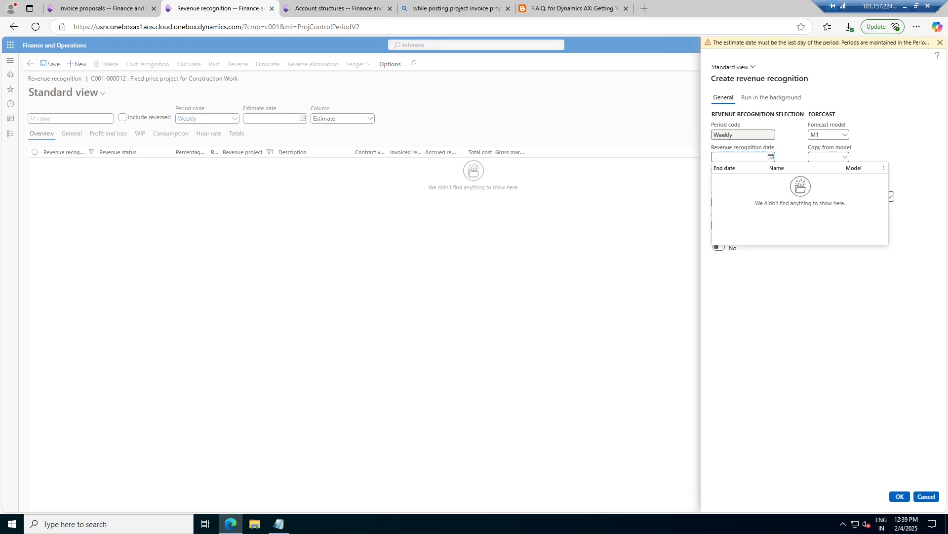
left_click(847, 157)
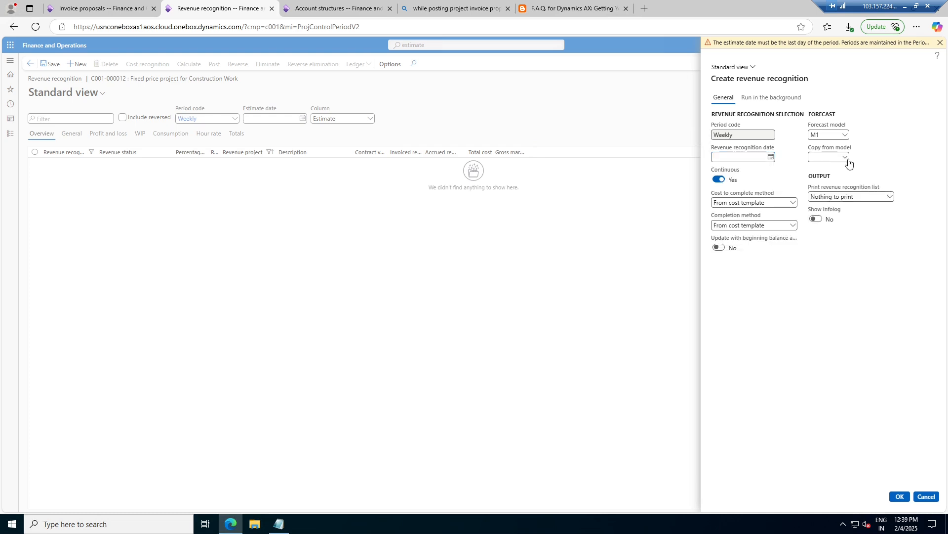
left_click(846, 158)
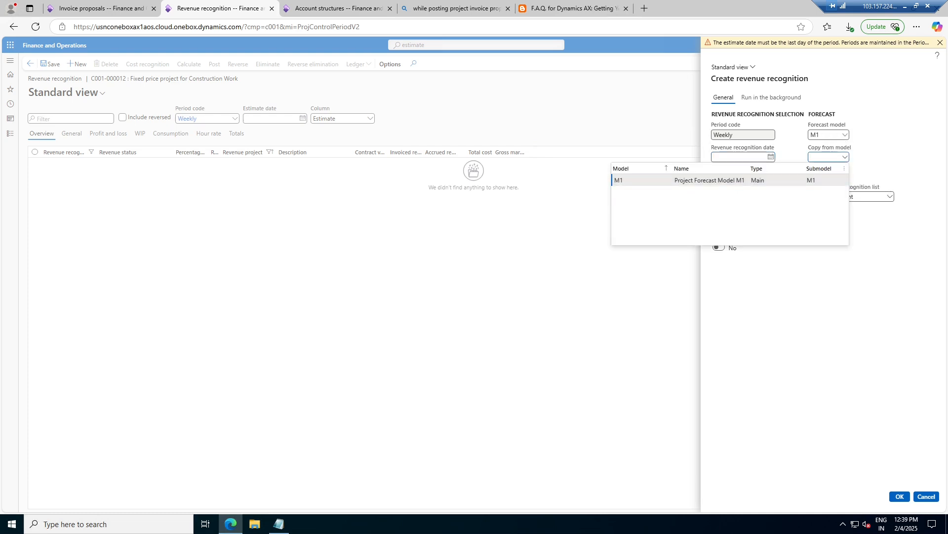
key("Return")
left_click(771, 157)
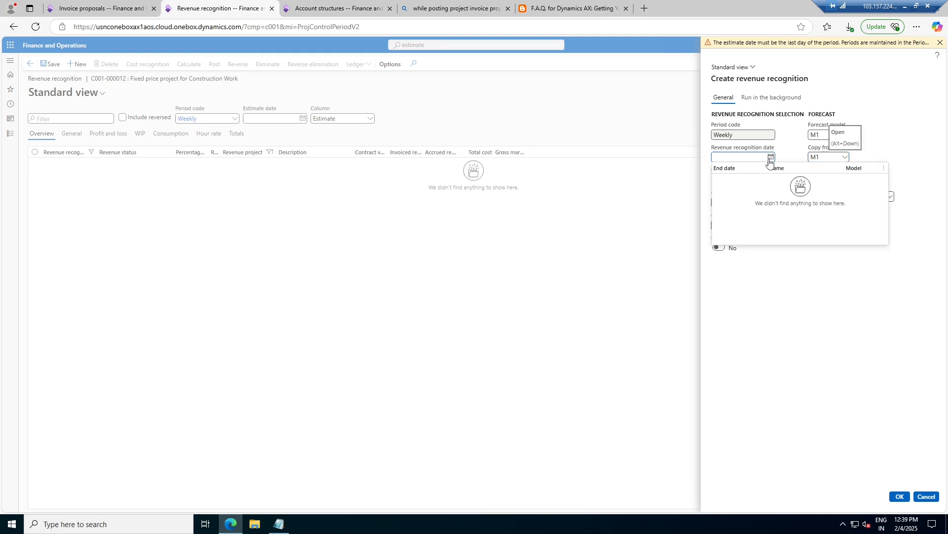
left_click(769, 158)
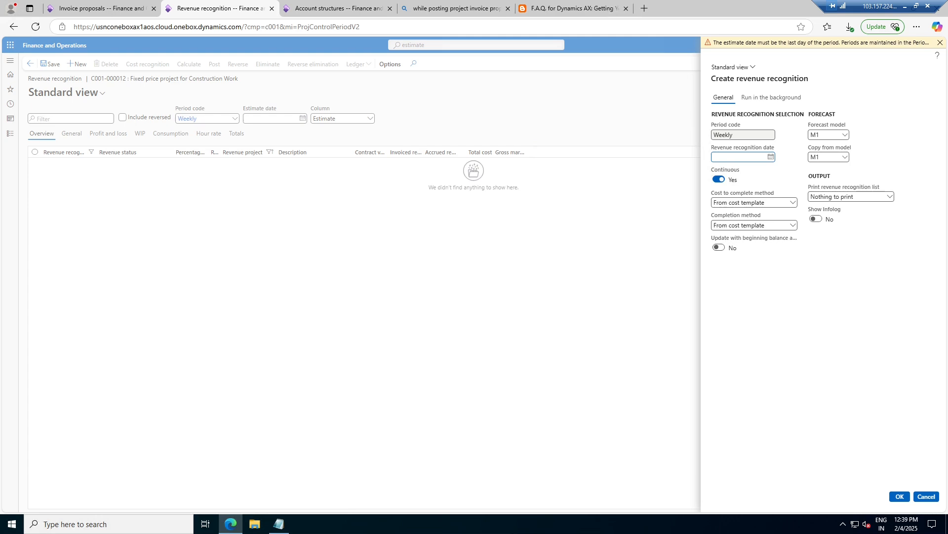
- Try again to create the revenue recognition with M1 as the copy-from model, and recheck the date lookup
left_click(902, 498)
left_click(771, 157)
right_click(773, 158)
left_click(794, 151)
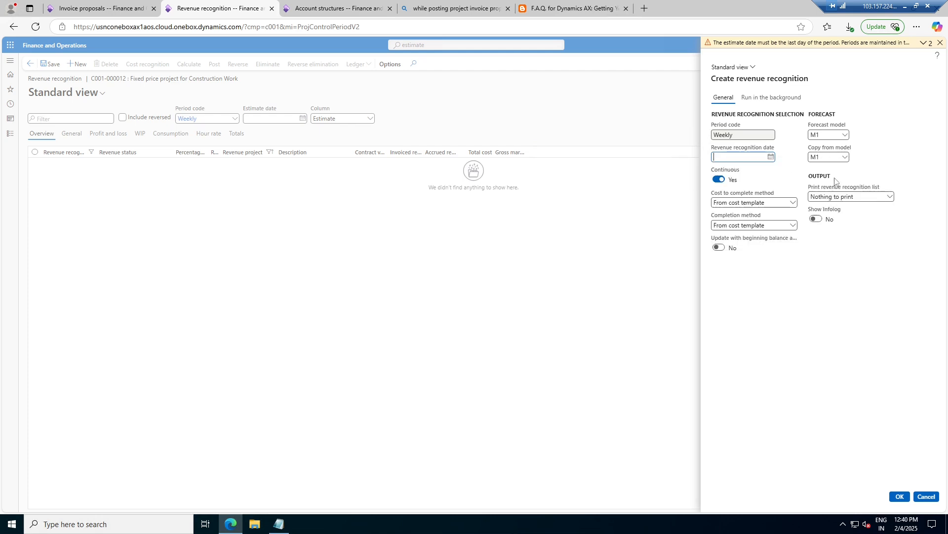
left_click(771, 157)
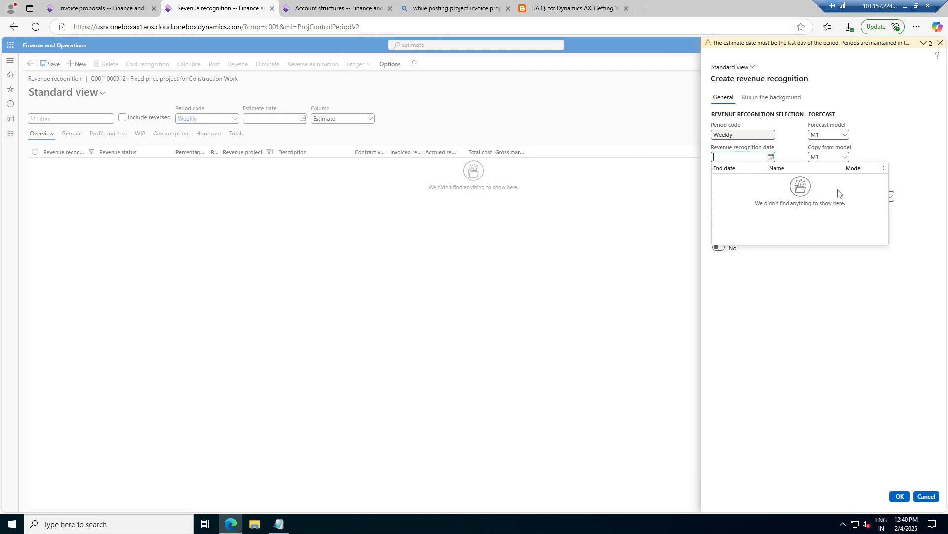
left_click(917, 130)
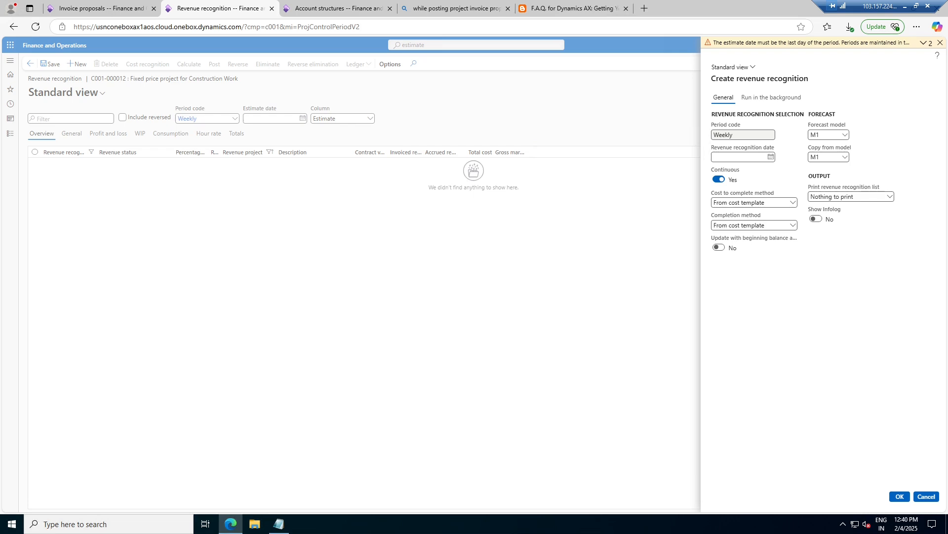